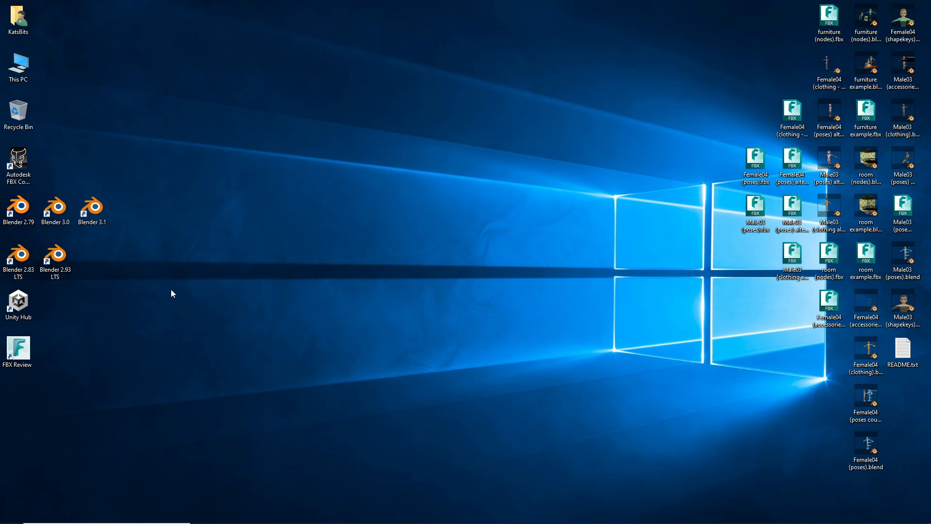
Step: Launch Blender 2.93 LTS from the desktop and dismiss its splash screen
{"action": "double_click", "coordinate": [94, 207]}
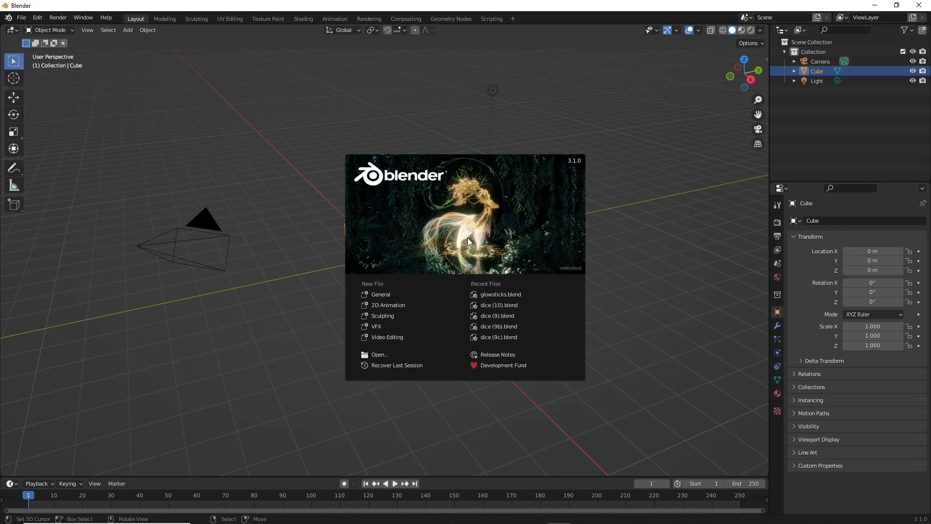
{"action": "left_click", "coordinate": [875, 6]}
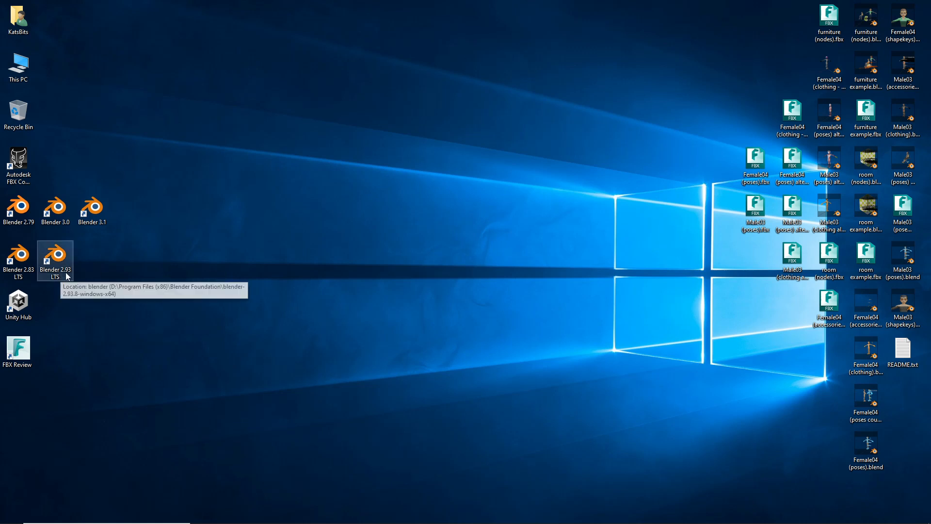
{"action": "double_click", "coordinate": [57, 251]}
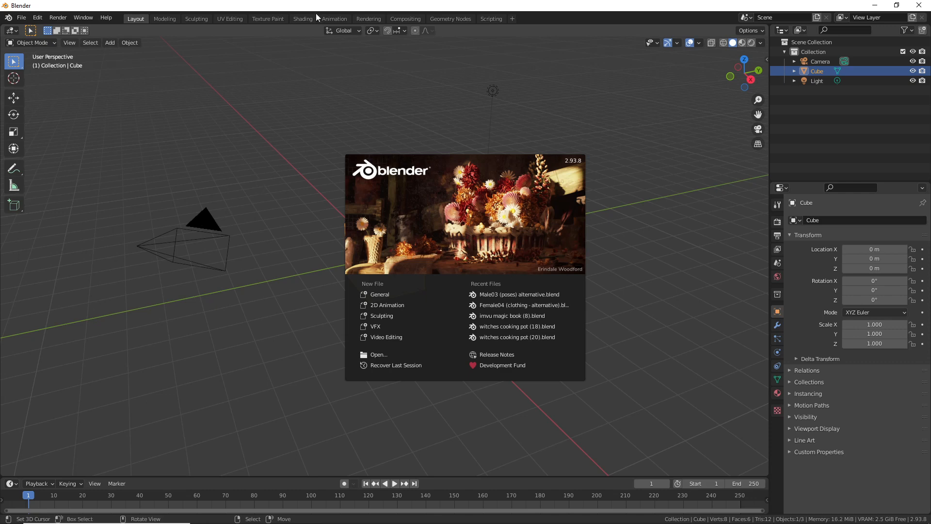
{"action": "left_click", "coordinate": [273, 194]}
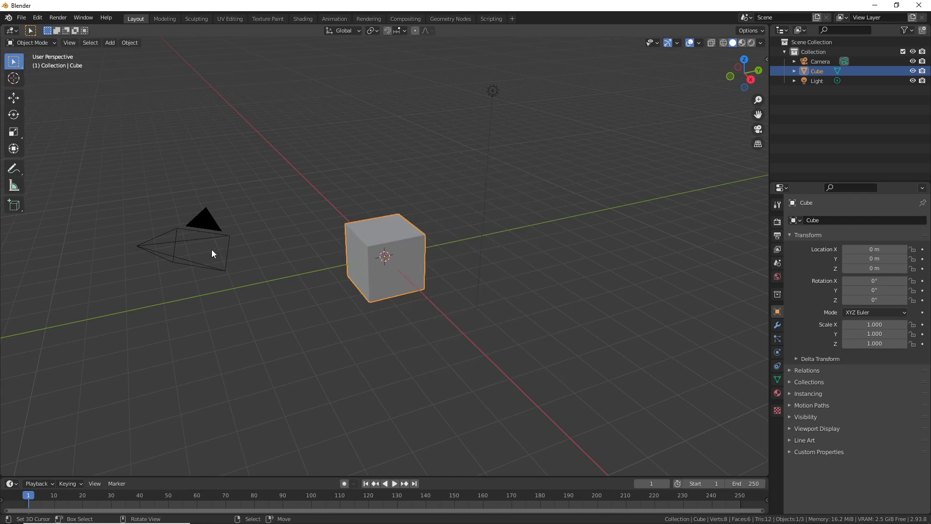
Step: Show the sidebar in the 3D viewport
{"action": "left_click", "coordinate": [90, 42]}
{"action": "left_click", "coordinate": [70, 42]}
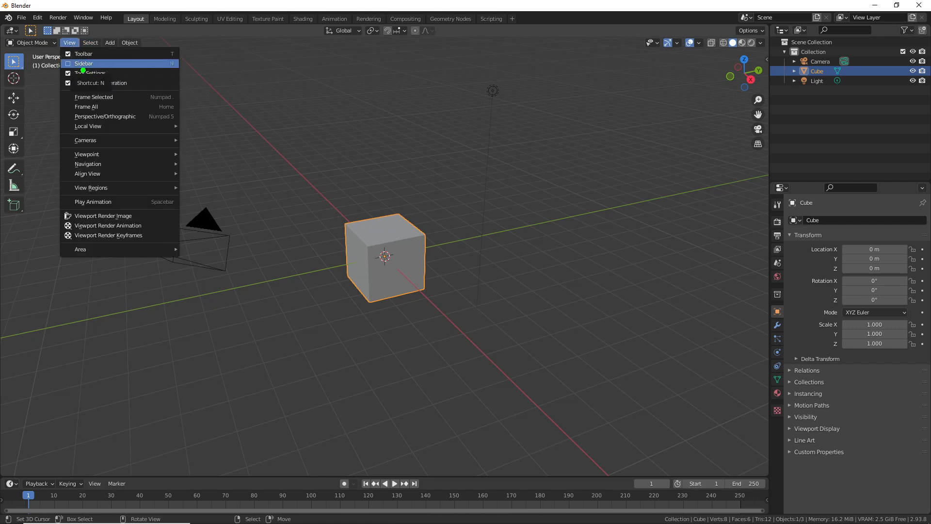
{"action": "mouse_move", "coordinate": [73, 70]}
{"action": "left_mouse_down"}
{"action": "mouse_move", "coordinate": [181, 80]}
{"action": "mouse_move", "coordinate": [190, 57]}
{"action": "left_mouse_up"}
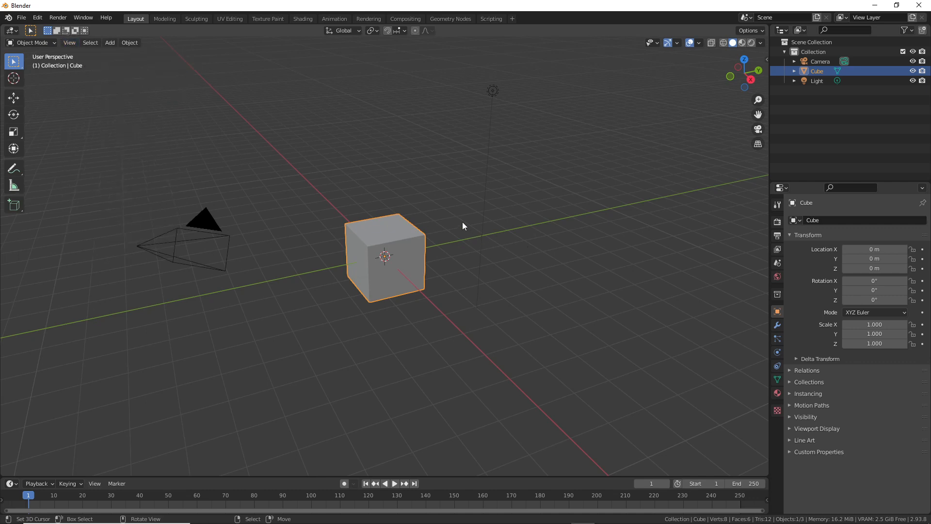
{"action": "key", "text": "n"}
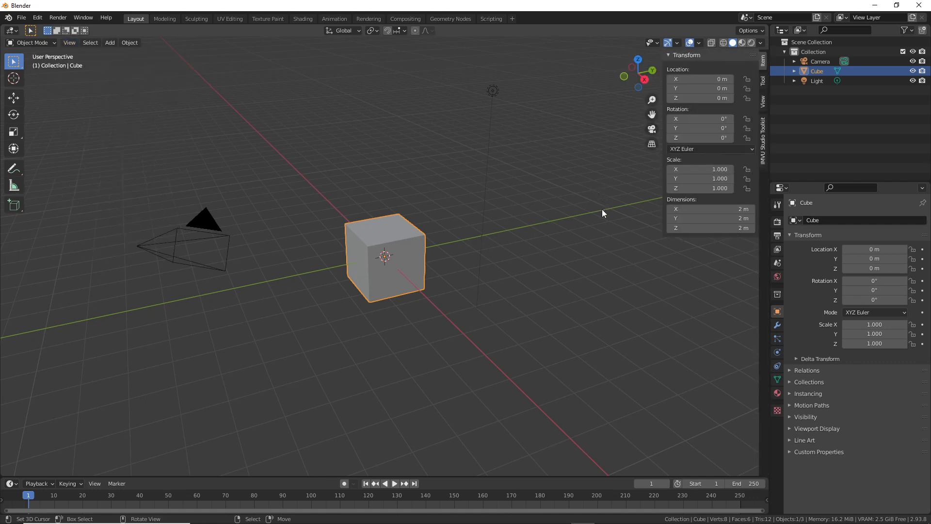
{"action": "key", "text": "ctrl+2"}
{"action": "left_click_drag", "start_coordinate": [777, 114], "coordinate": [777, 164]}
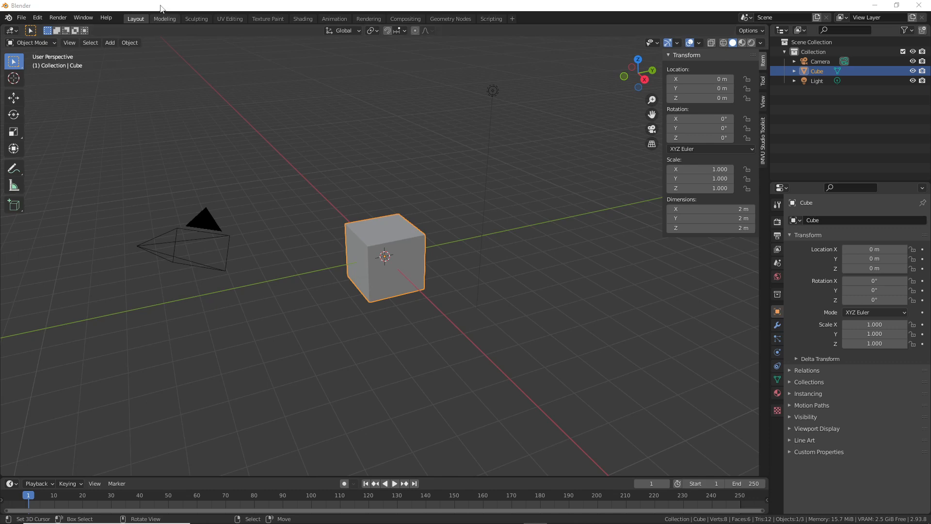
Step: Open the Blender preferences and view the Add-ons section with its Install option
{"action": "left_click", "coordinate": [37, 18]}
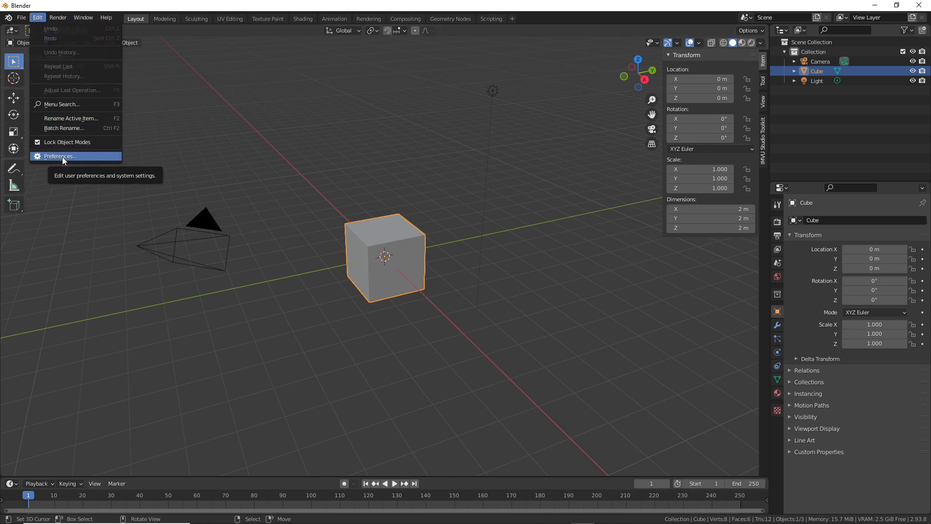
{"action": "left_click_drag", "start_coordinate": [33, 25], "coordinate": [57, 27]}
{"action": "left_click_drag", "start_coordinate": [40, 169], "coordinate": [80, 169]}
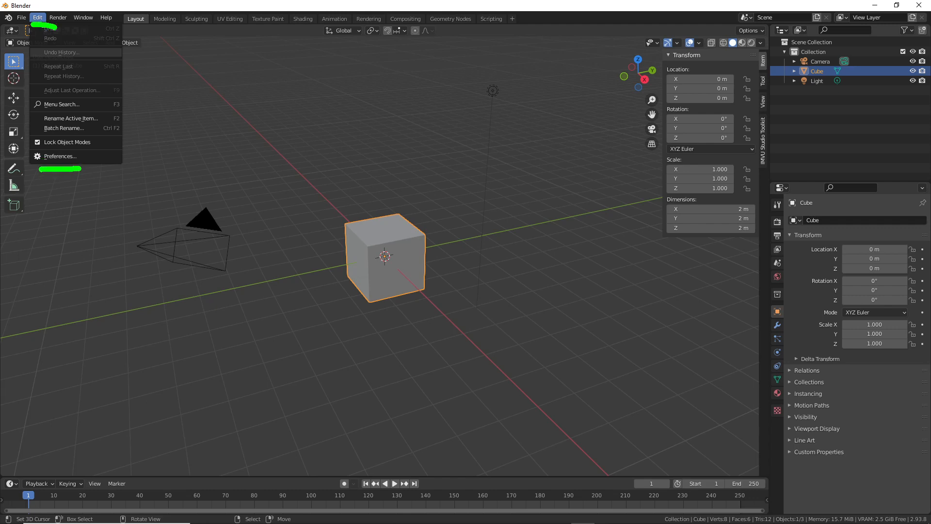
{"action": "left_click", "coordinate": [51, 156]}
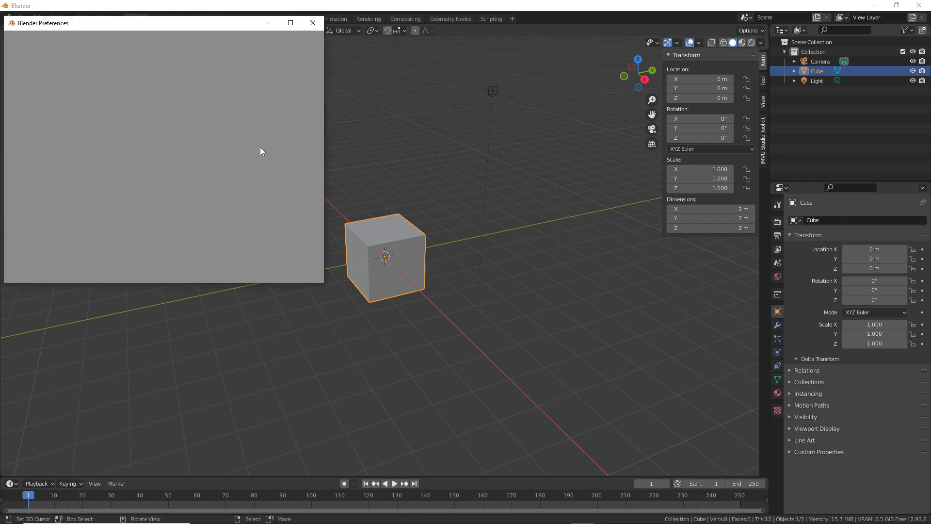
{"action": "left_click_drag", "start_coordinate": [181, 24], "coordinate": [360, 125]}
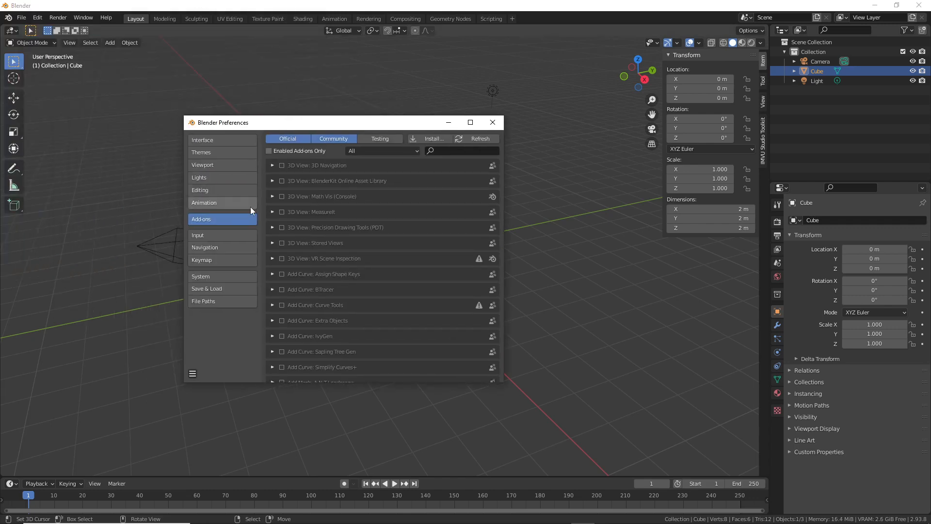
{"action": "mouse_move", "coordinate": [192, 232]}
{"action": "left_mouse_down"}
{"action": "mouse_move", "coordinate": [184, 228]}
{"action": "mouse_move", "coordinate": [214, 206]}
{"action": "mouse_move", "coordinate": [186, 229]}
{"action": "left_mouse_up"}
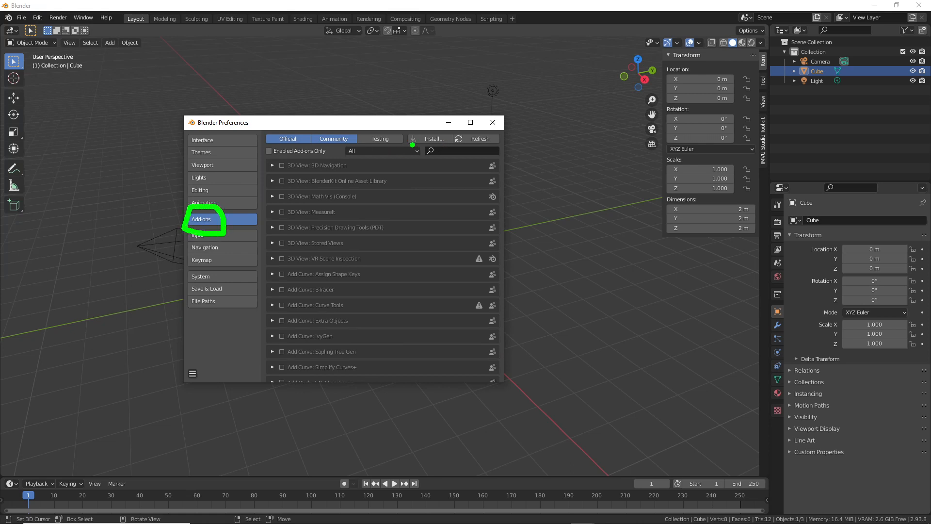
{"action": "mouse_move", "coordinate": [409, 146]}
{"action": "left_mouse_down"}
{"action": "mouse_move", "coordinate": [458, 148]}
{"action": "mouse_move", "coordinate": [426, 151]}
{"action": "mouse_move", "coordinate": [433, 183]}
{"action": "mouse_move", "coordinate": [439, 156]}
{"action": "left_mouse_up"}
{"action": "key", "text": "Escape"}
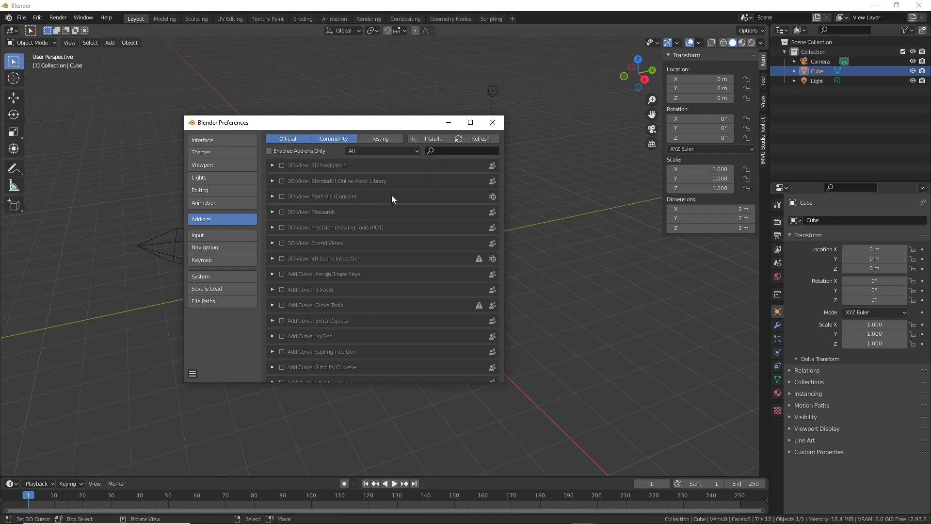
Step: Open the file browser for installing an add-on, dismiss it without installing anything and close the preferences
{"action": "left_click", "coordinate": [431, 138]}
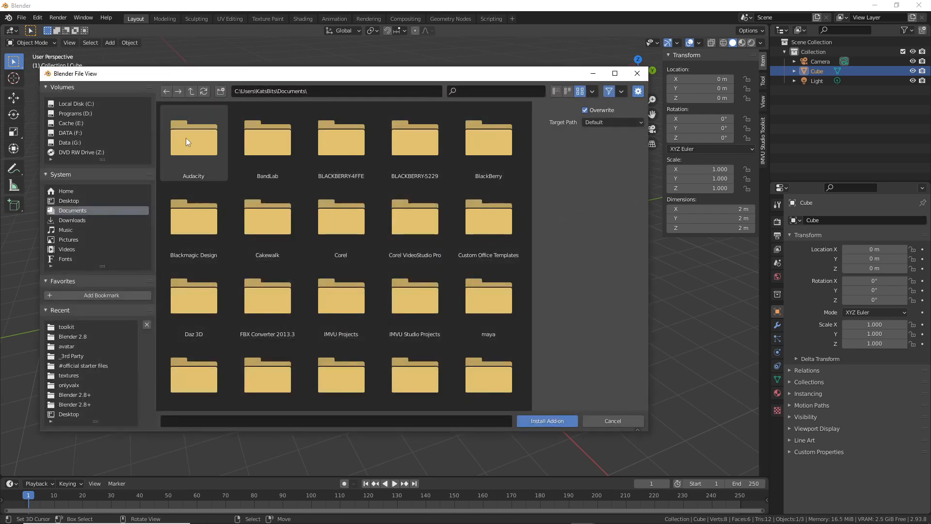
{"action": "left_click_drag", "start_coordinate": [243, 81], "coordinate": [295, 103]}
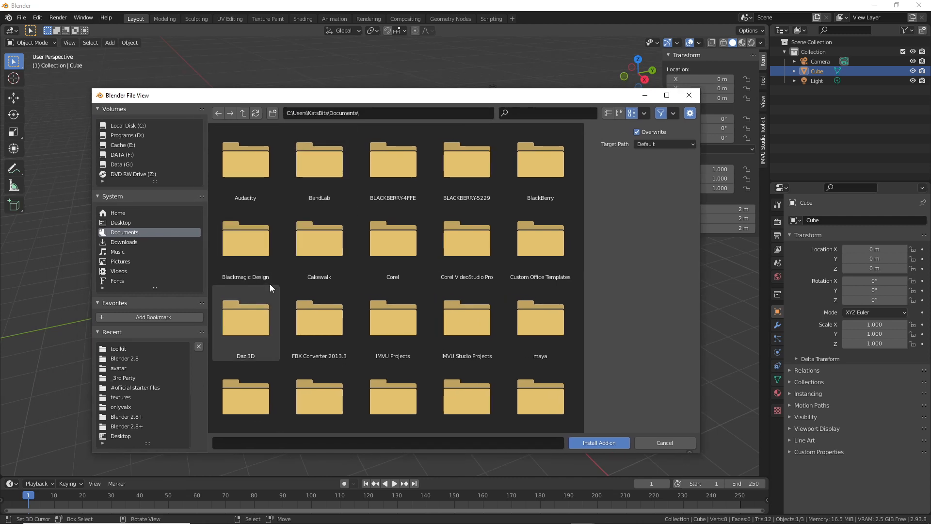
{"action": "left_click", "coordinate": [689, 96]}
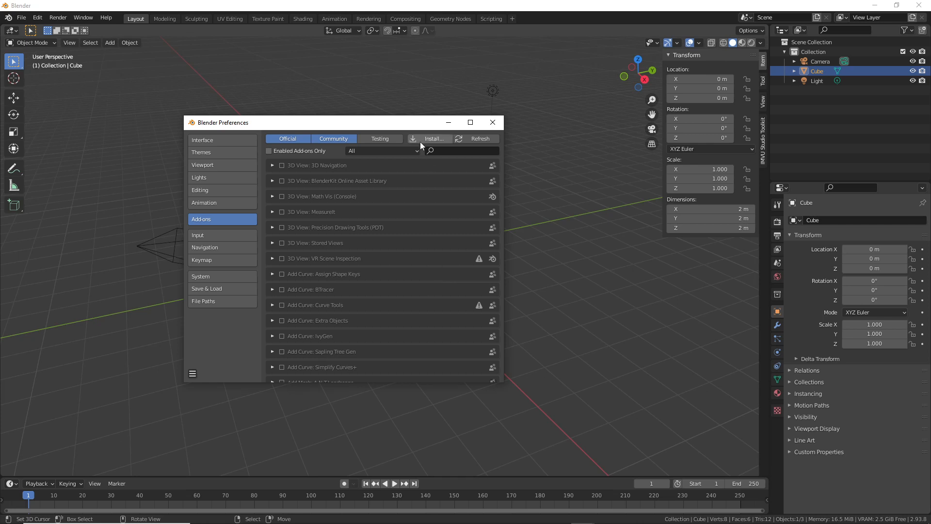
{"action": "mouse_move", "coordinate": [405, 148]}
{"action": "left_mouse_down"}
{"action": "mouse_move", "coordinate": [460, 152]}
{"action": "mouse_move", "coordinate": [420, 160]}
{"action": "left_mouse_up"}
{"action": "left_click", "coordinate": [493, 122]}
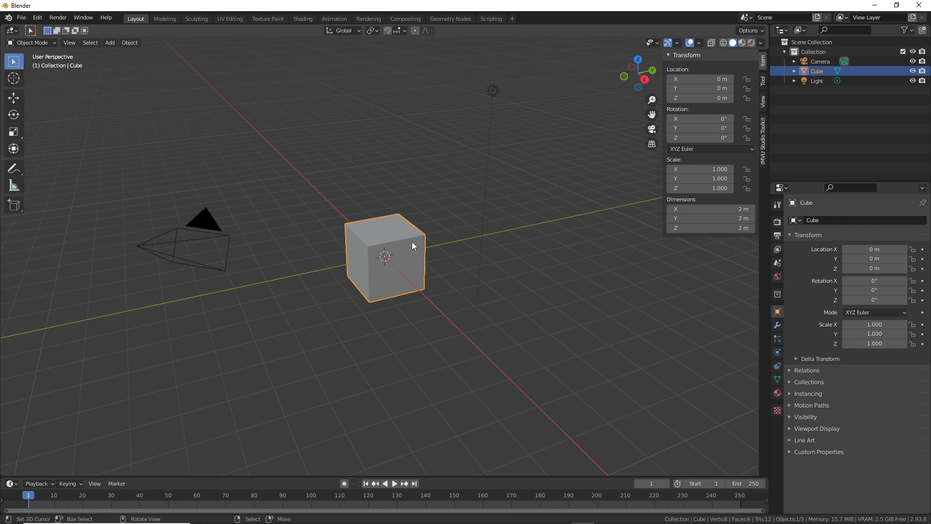
{"action": "mouse_move", "coordinate": [354, 112]}
{"action": "left_mouse_down"}
{"action": "mouse_move", "coordinate": [364, 202]}
{"action": "mouse_move", "coordinate": [595, 397]}
{"action": "mouse_move", "coordinate": [479, 456]}
{"action": "left_mouse_up"}
{"action": "mouse_move", "coordinate": [515, 98]}
{"action": "left_mouse_down"}
{"action": "mouse_move", "coordinate": [564, 306]}
{"action": "mouse_move", "coordinate": [177, 231]}
{"action": "mouse_move", "coordinate": [458, 228]}
{"action": "mouse_move", "coordinate": [480, 332]}
{"action": "left_mouse_up"}
{"action": "left_click_drag", "start_coordinate": [426, 115], "coordinate": [589, 252]}
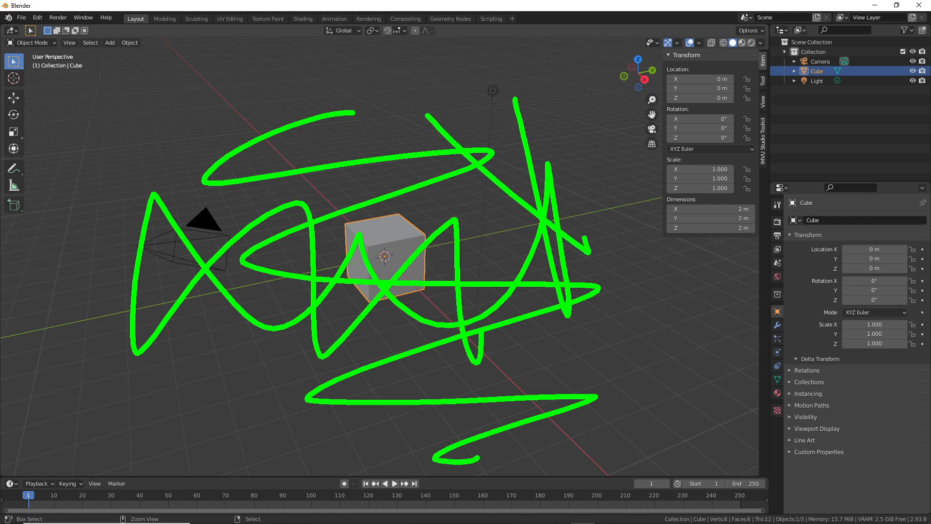
{"action": "left_click_drag", "start_coordinate": [591, 94], "coordinate": [450, 286]}
{"action": "key", "text": "Escape"}
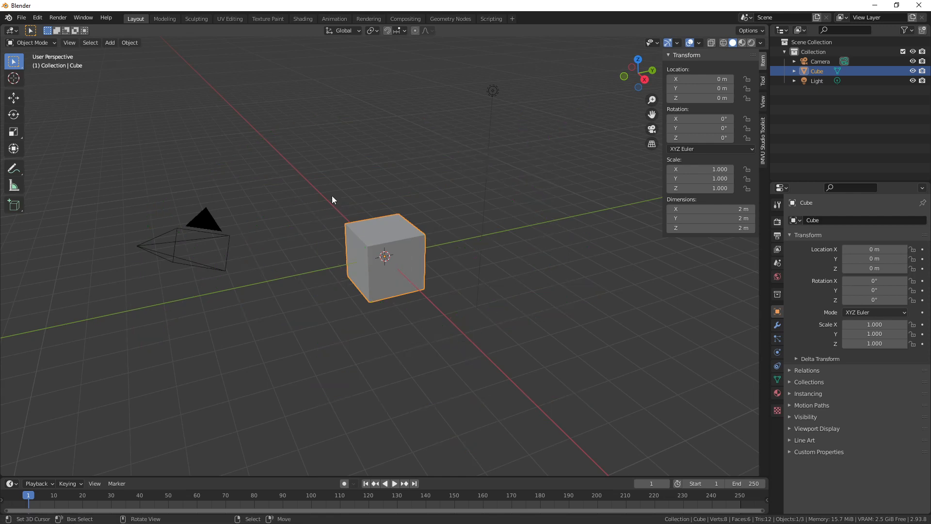
Step: Create a new file from the General template
{"action": "left_click", "coordinate": [21, 17]}
{"action": "mouse_move", "coordinate": [34, 28]}
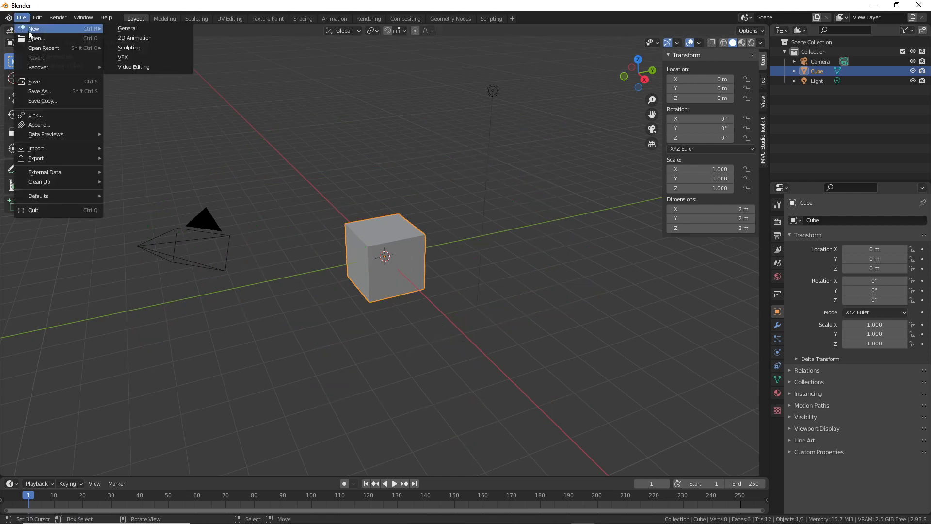
{"action": "left_click", "coordinate": [128, 26]}
{"action": "mouse_move", "coordinate": [320, 324]}
{"action": "left_mouse_down"}
{"action": "mouse_move", "coordinate": [386, 323]}
{"action": "mouse_move", "coordinate": [401, 382]}
{"action": "mouse_move", "coordinate": [436, 383]}
{"action": "left_mouse_up"}
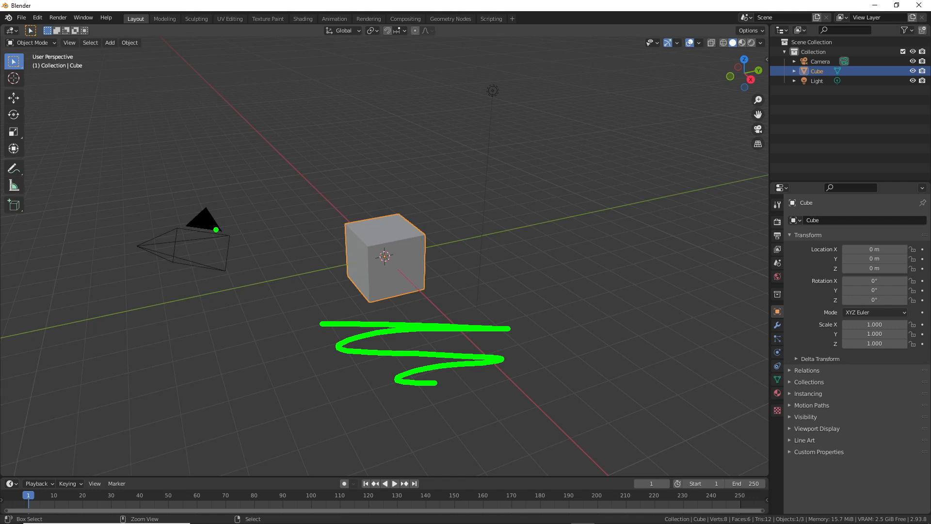
{"action": "key", "text": "Escape"}
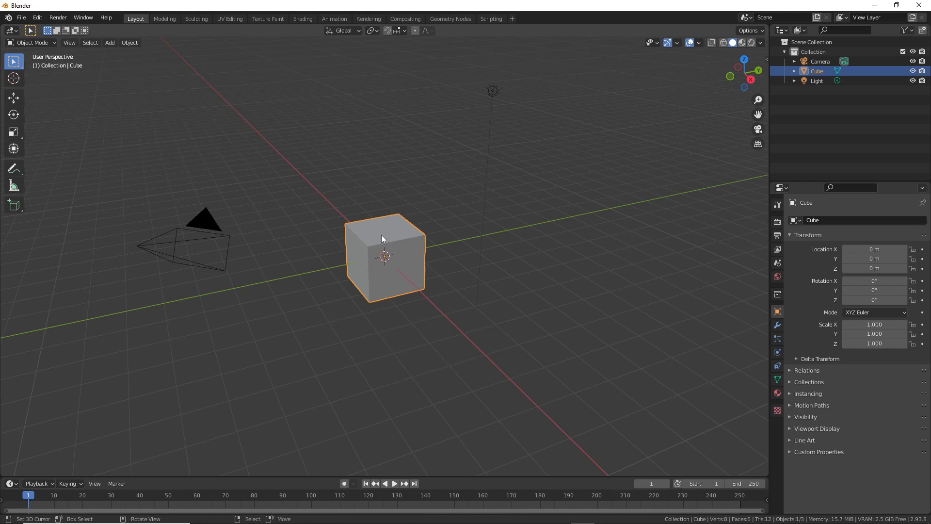
Step: Show the 3D viewport's sidebar and display the IMVU Studio Toolkit options in it
{"action": "left_click", "coordinate": [69, 44]}
{"action": "left_click", "coordinate": [75, 64]}
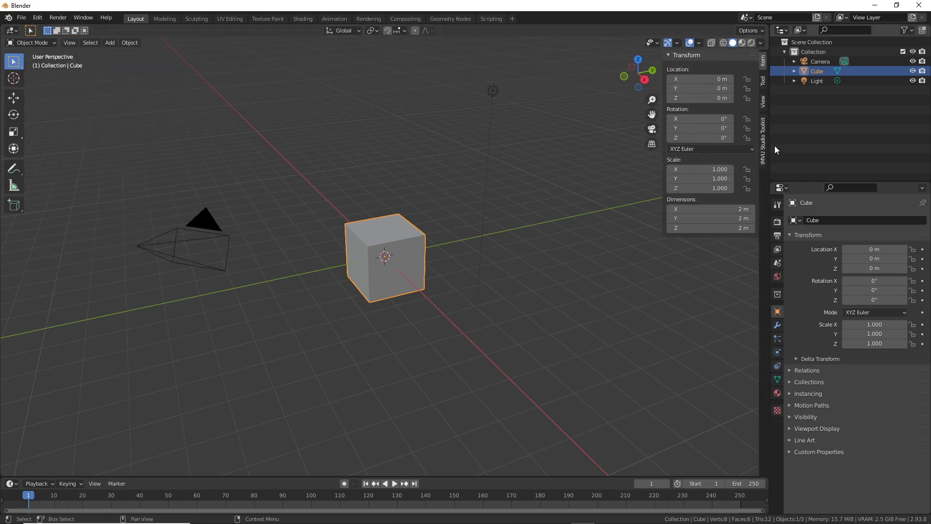
{"action": "mouse_move", "coordinate": [777, 120]}
{"action": "left_mouse_down"}
{"action": "mouse_move", "coordinate": [781, 170]}
{"action": "mouse_move", "coordinate": [789, 144]}
{"action": "left_mouse_up"}
{"action": "left_click", "coordinate": [764, 142]}
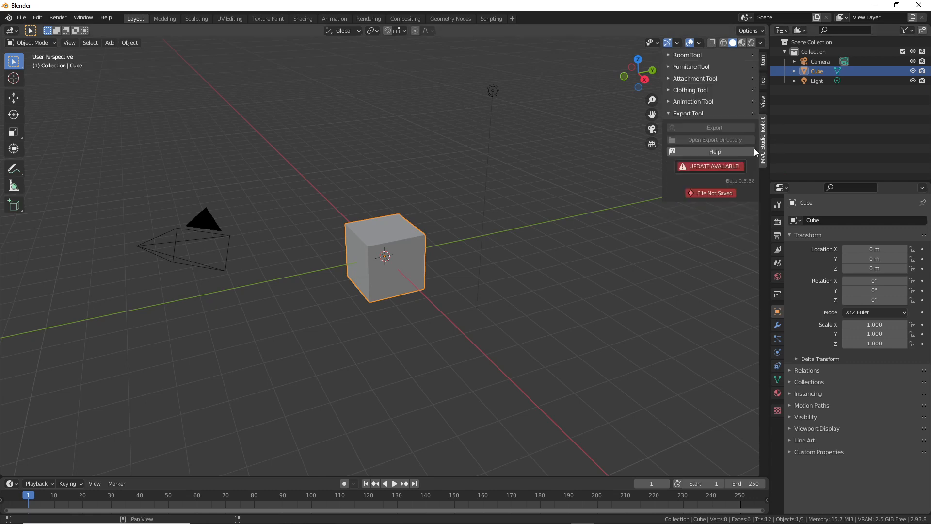
{"action": "left_click_drag", "start_coordinate": [658, 47], "coordinate": [658, 179]}
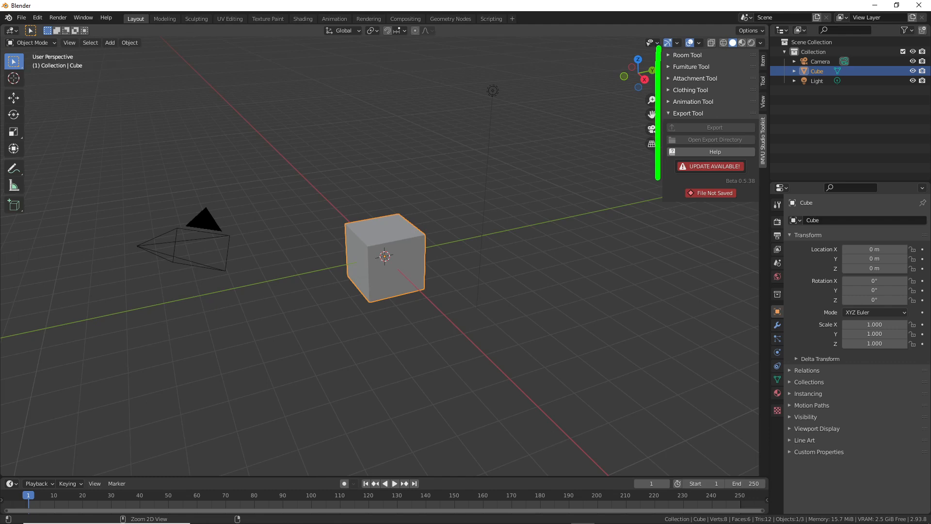
{"action": "mouse_move", "coordinate": [620, 55]}
{"action": "left_mouse_down"}
{"action": "mouse_move", "coordinate": [653, 55]}
{"action": "mouse_move", "coordinate": [629, 82]}
{"action": "mouse_move", "coordinate": [643, 82]}
{"action": "left_mouse_up"}
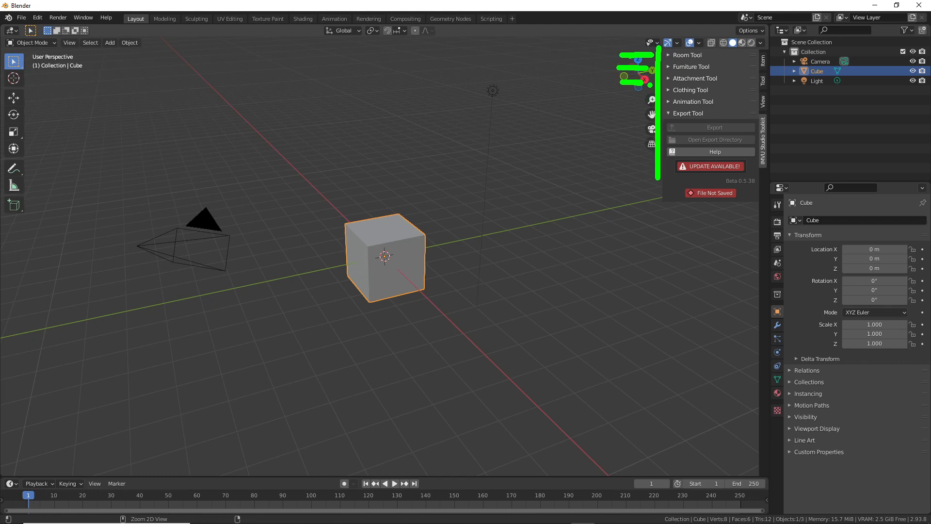
{"action": "left_click", "coordinate": [621, 94]}
{"action": "mouse_move", "coordinate": [621, 95]}
{"action": "left_mouse_down"}
{"action": "mouse_move", "coordinate": [650, 95]}
{"action": "mouse_move", "coordinate": [649, 120]}
{"action": "left_mouse_up"}
{"action": "left_click", "coordinate": [623, 119]}
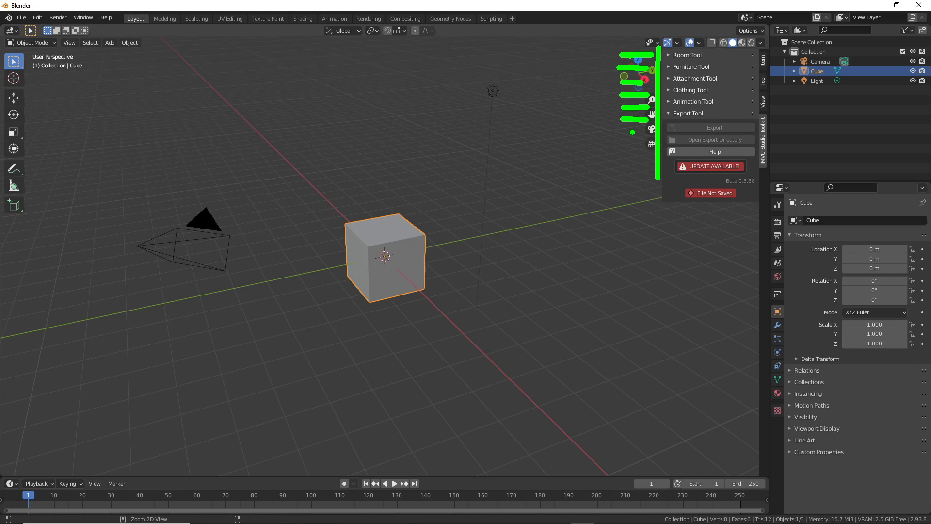
{"action": "mouse_move", "coordinate": [723, 101]}
{"action": "left_mouse_down"}
{"action": "mouse_move", "coordinate": [758, 101]}
{"action": "mouse_move", "coordinate": [715, 102]}
{"action": "mouse_move", "coordinate": [728, 108]}
{"action": "left_mouse_up"}
{"action": "key", "text": "Escape"}
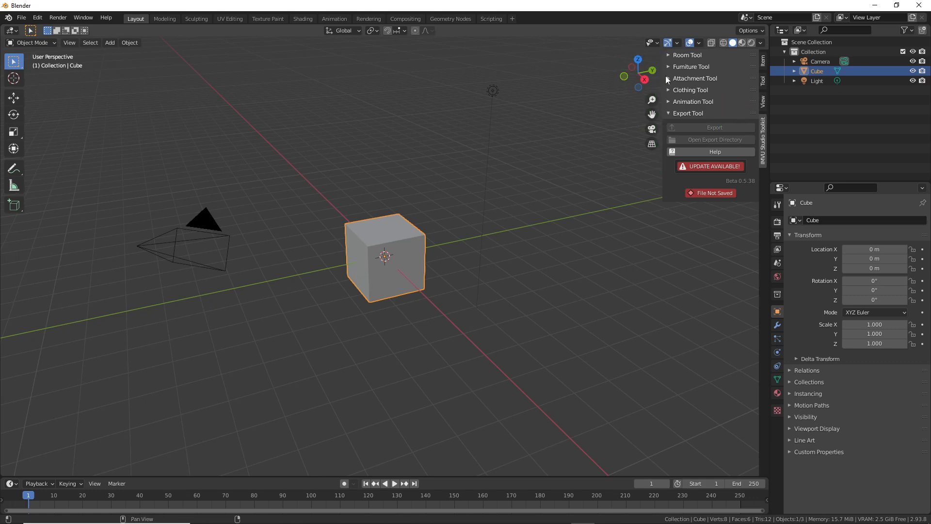
Step: Append the animation file to the scene with the IMVU Studio Toolkit's Animation Tool
{"action": "left_click", "coordinate": [685, 102]}
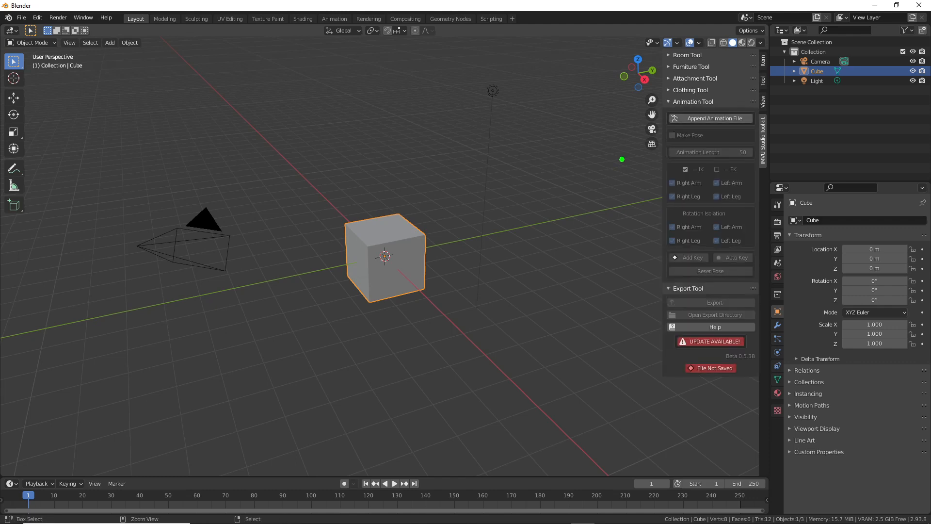
{"action": "left_click_drag", "start_coordinate": [648, 135], "coordinate": [624, 214]}
{"action": "left_click_drag", "start_coordinate": [676, 130], "coordinate": [749, 129]}
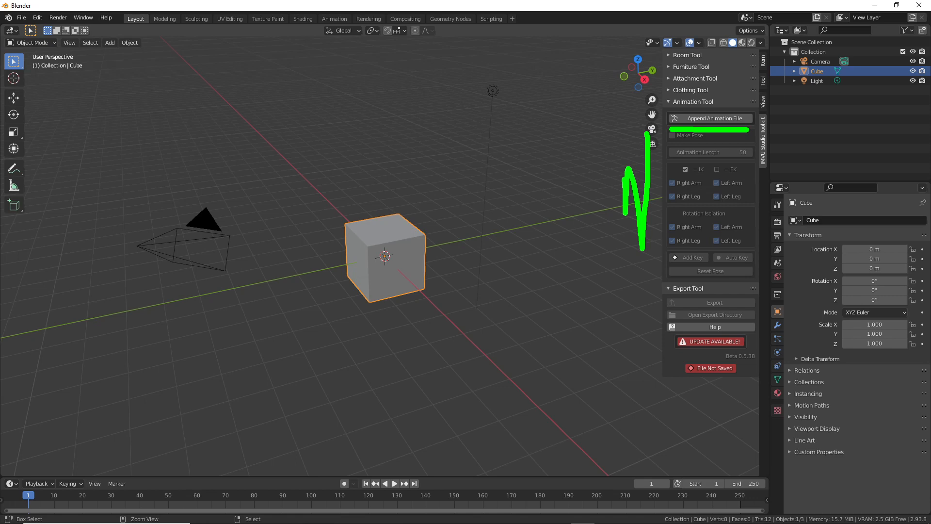
{"action": "key", "text": "Escape"}
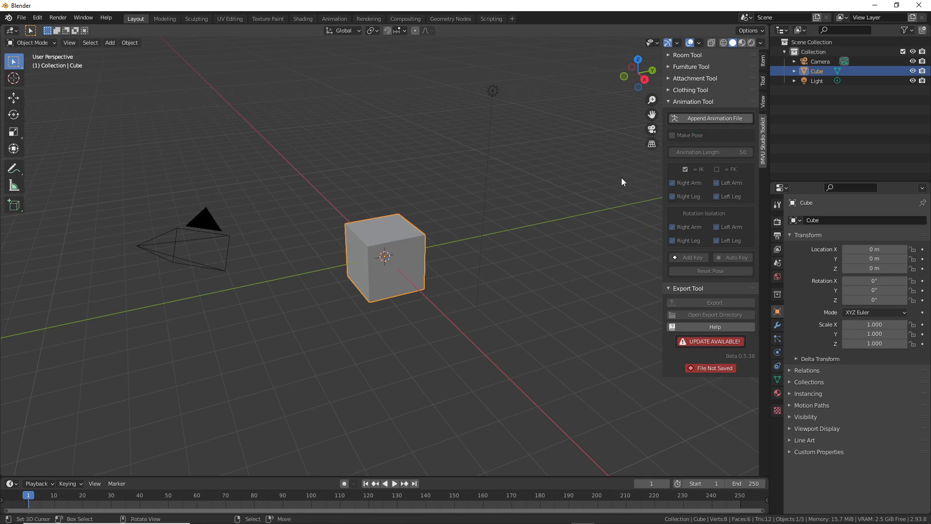
{"action": "left_click", "coordinate": [715, 119]}
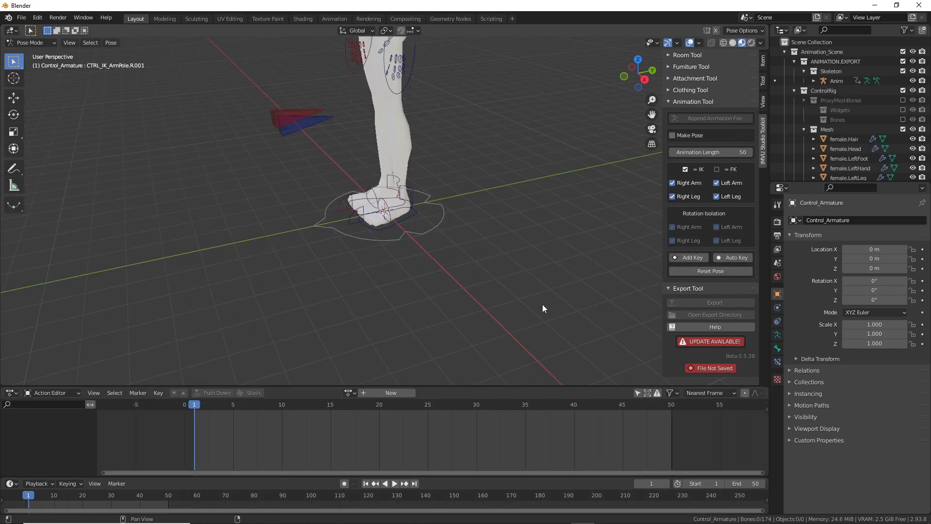
{"action": "middle_click_drag", "start_coordinate": [426, 220], "coordinate": [442, 210]}
{"action": "middle_click_drag", "start_coordinate": [440, 136], "coordinate": [459, 283], "text": "shift"}
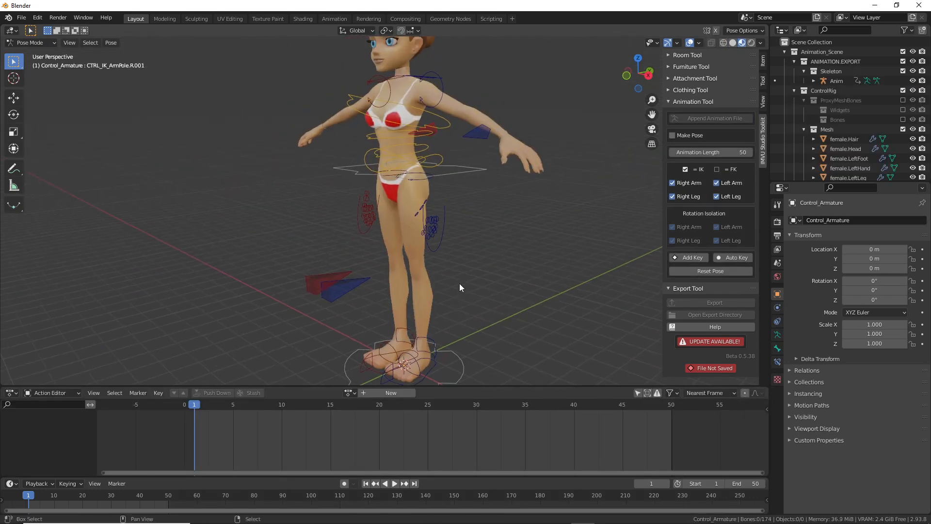
{"action": "mouse_move", "coordinate": [397, 225]}
{"action": "middle_mouse_down"}
{"action": "mouse_move", "coordinate": [517, 226]}
{"action": "mouse_move", "coordinate": [394, 223]}
{"action": "middle_mouse_up"}
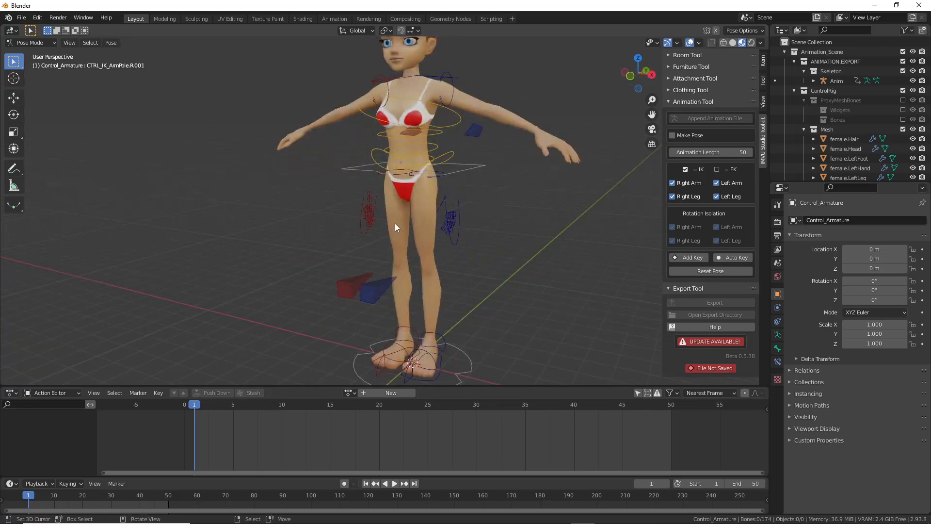
Step: Select the CTRL_IK_Pole_Leg_R control on the avatar rig and view the rig from the front and the side
{"action": "middle_click_drag", "start_coordinate": [505, 234], "coordinate": [534, 253]}
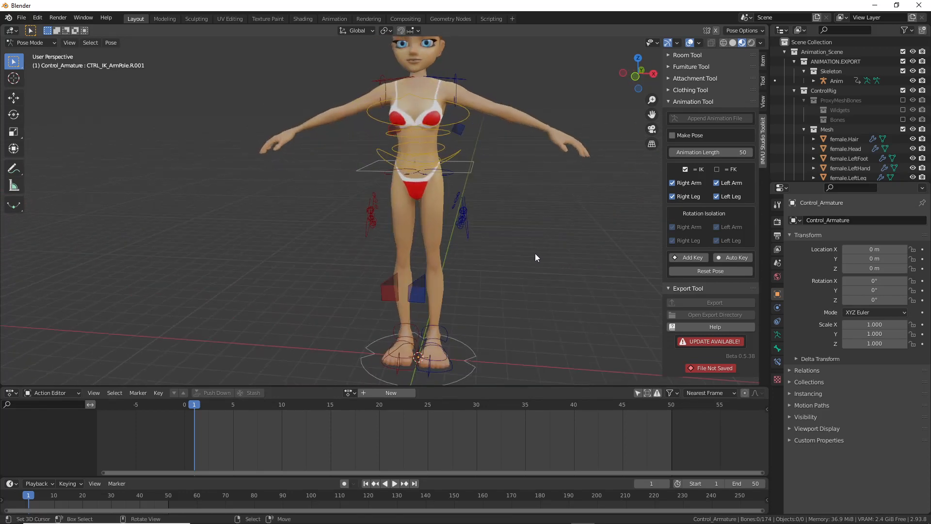
{"action": "left_click", "coordinate": [426, 290]}
{"action": "middle_click_drag", "start_coordinate": [508, 269], "coordinate": [478, 265]}
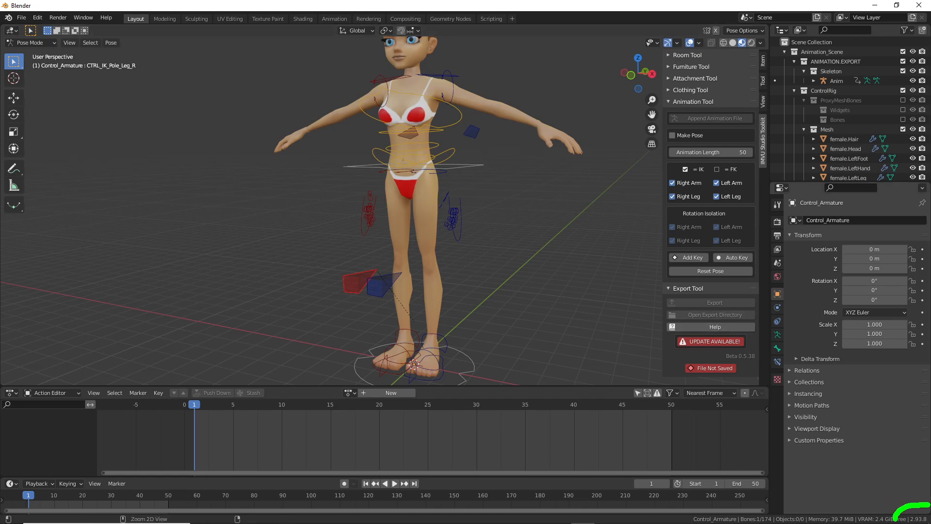
{"action": "mouse_move", "coordinate": [898, 454]}
{"action": "left_mouse_down"}
{"action": "mouse_move", "coordinate": [905, 485]}
{"action": "mouse_move", "coordinate": [916, 473]}
{"action": "left_mouse_up"}
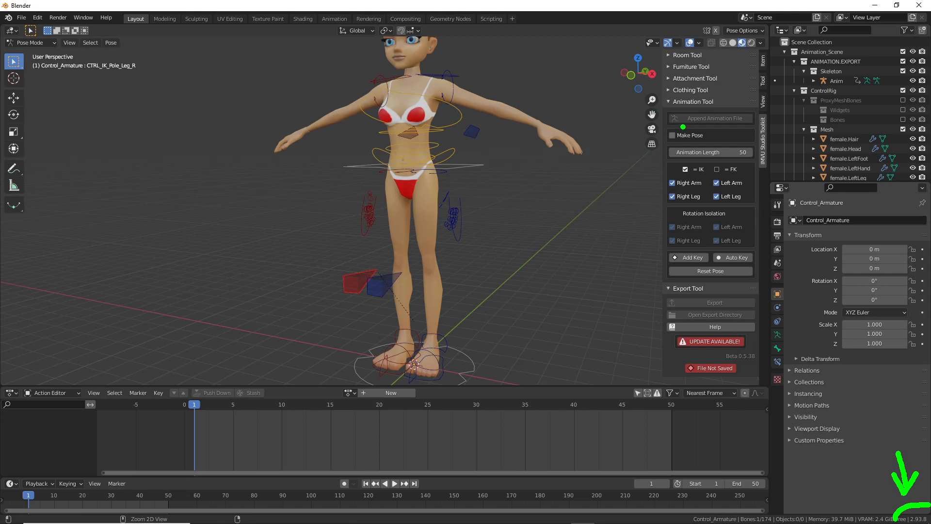
{"action": "mouse_move", "coordinate": [656, 163]}
{"action": "left_mouse_down"}
{"action": "mouse_move", "coordinate": [641, 191]}
{"action": "mouse_move", "coordinate": [638, 245]}
{"action": "left_mouse_up"}
{"action": "left_click", "coordinate": [624, 226]}
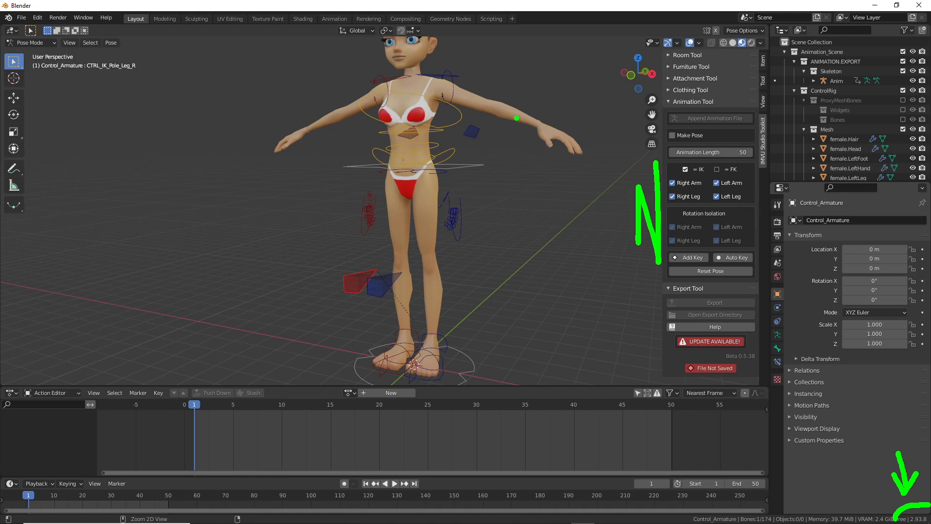
{"action": "mouse_move", "coordinate": [478, 79]}
{"action": "left_mouse_down"}
{"action": "mouse_move", "coordinate": [582, 115]}
{"action": "mouse_move", "coordinate": [577, 131]}
{"action": "left_mouse_up"}
{"action": "mouse_move", "coordinate": [375, 72]}
{"action": "left_mouse_down"}
{"action": "mouse_move", "coordinate": [262, 128]}
{"action": "mouse_move", "coordinate": [274, 137]}
{"action": "left_mouse_up"}
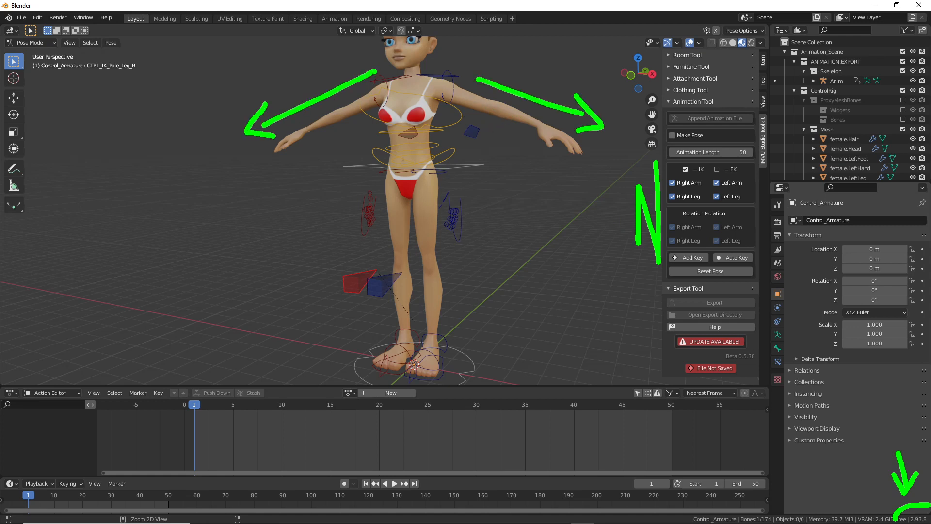
{"action": "mouse_move", "coordinate": [452, 113]}
{"action": "left_mouse_down"}
{"action": "mouse_move", "coordinate": [453, 241]}
{"action": "mouse_move", "coordinate": [469, 227]}
{"action": "left_mouse_up"}
{"action": "mouse_move", "coordinate": [372, 117]}
{"action": "left_mouse_down"}
{"action": "mouse_move", "coordinate": [373, 255]}
{"action": "mouse_move", "coordinate": [391, 224]}
{"action": "left_mouse_up"}
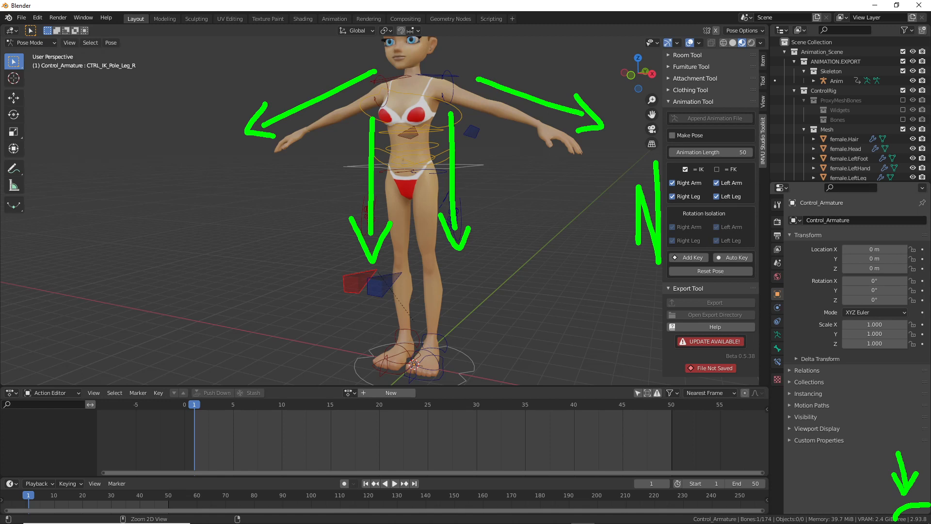
{"action": "key", "text": "Escape"}
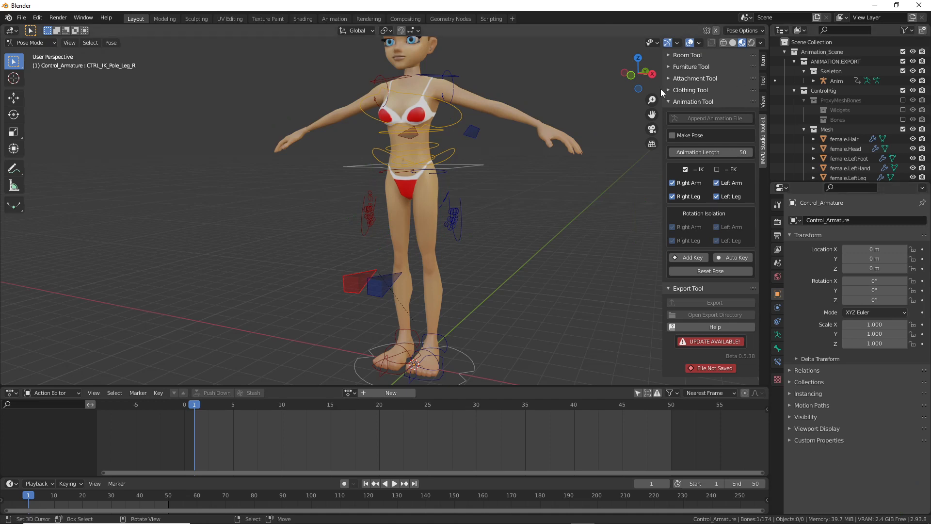
Step: Close Blender 2.93 without saving the scene, then start Blender 3.1 and dismiss its splash screen
{"action": "left_click", "coordinate": [918, 6]}
{"action": "left_click", "coordinate": [489, 285]}
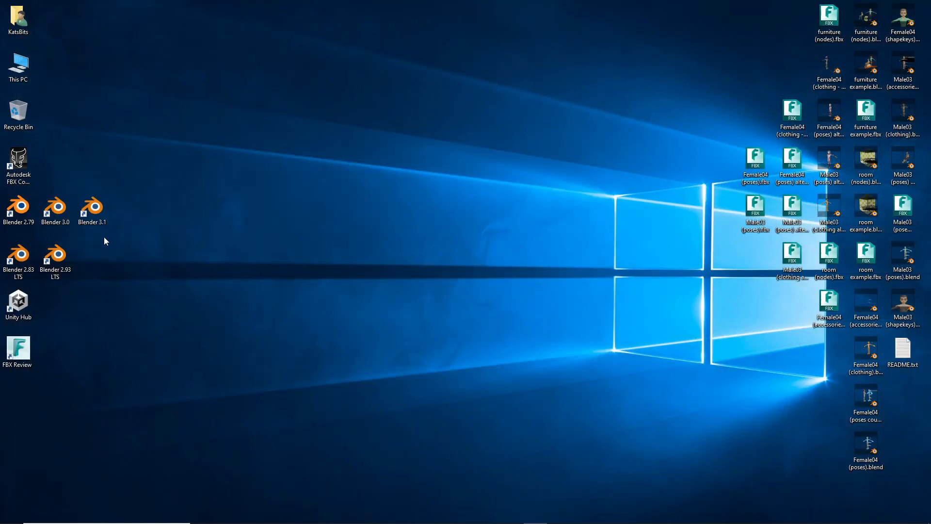
{"action": "key", "text": "ctrl+2"}
{"action": "left_click_drag", "start_coordinate": [76, 232], "coordinate": [109, 232]}
{"action": "key", "text": "Escape"}
{"action": "left_click", "coordinate": [559, 514]}
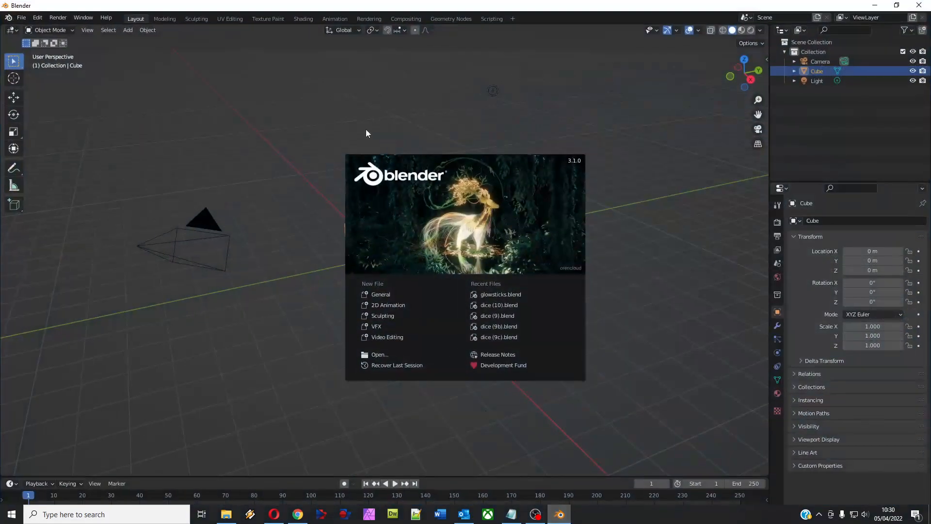
{"action": "left_click", "coordinate": [47, 18]}
Step: Open the preferences at the Add-ons section to see the install option, and close them without installing anything
{"action": "left_click", "coordinate": [38, 17]}
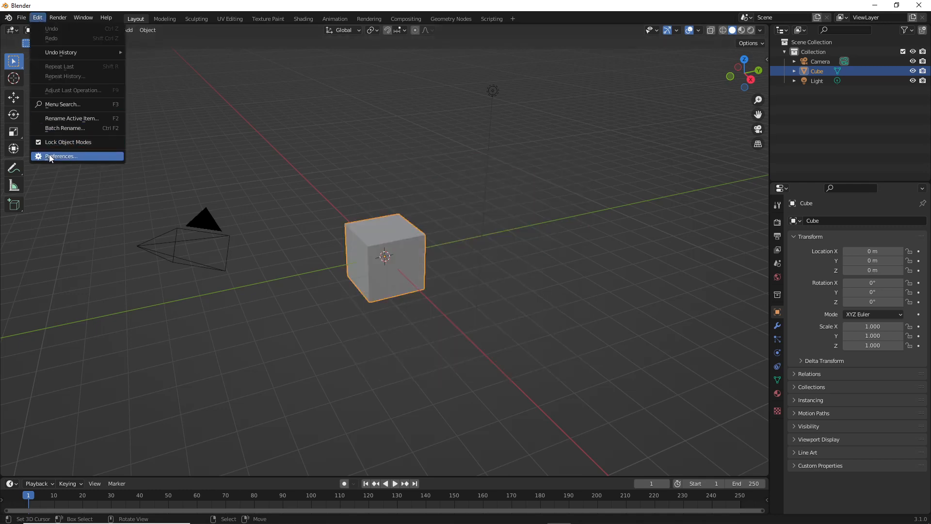
{"action": "key", "text": "ctrl+2"}
{"action": "left_click_drag", "start_coordinate": [39, 166], "coordinate": [78, 164]}
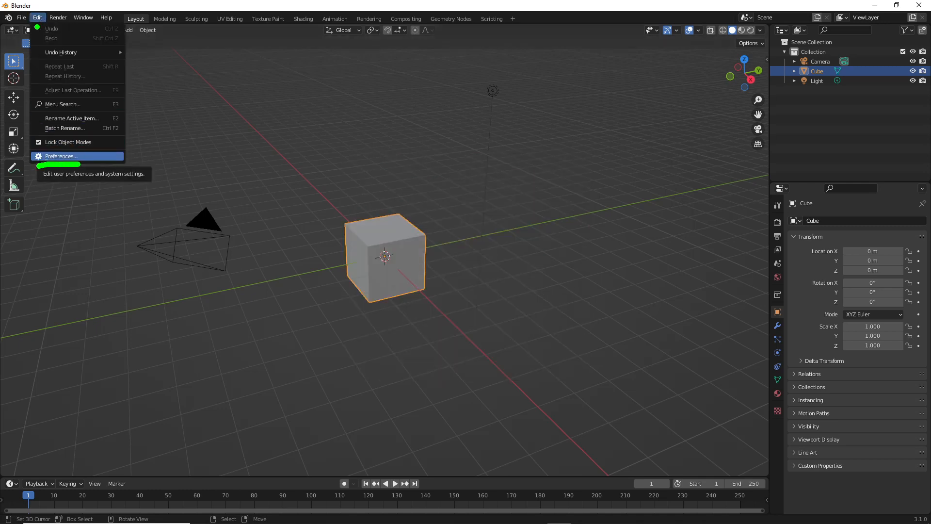
{"action": "left_click_drag", "start_coordinate": [33, 29], "coordinate": [58, 29]}
{"action": "key", "text": "Escape"}
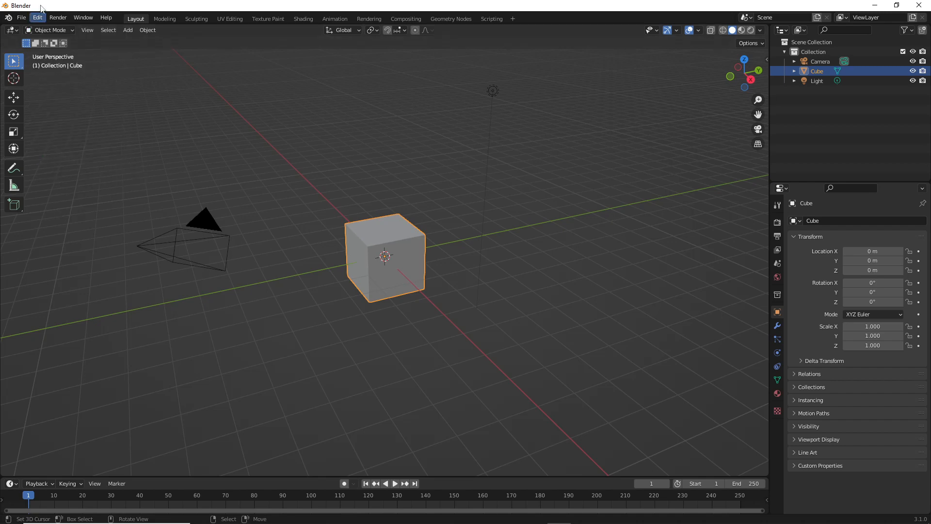
{"action": "left_click", "coordinate": [38, 18]}
{"action": "left_click", "coordinate": [50, 157]}
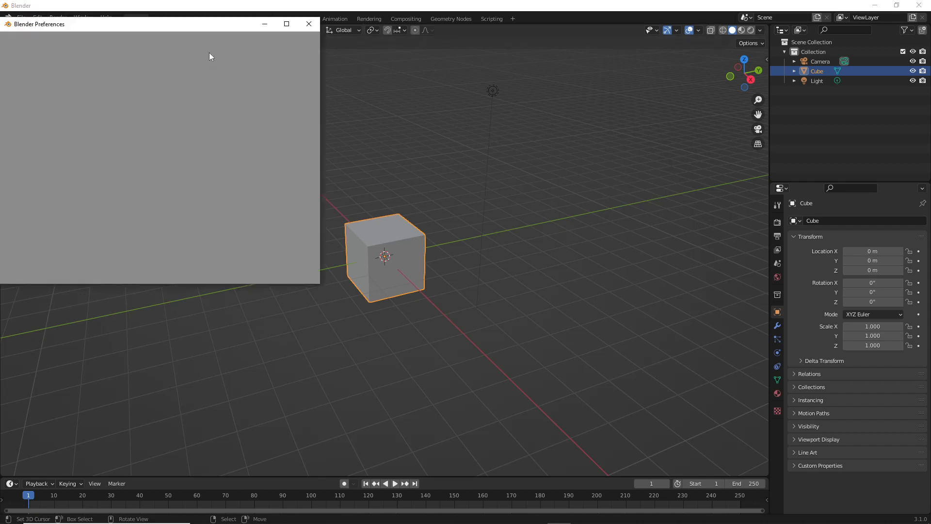
{"action": "left_click_drag", "start_coordinate": [193, 25], "coordinate": [386, 130]}
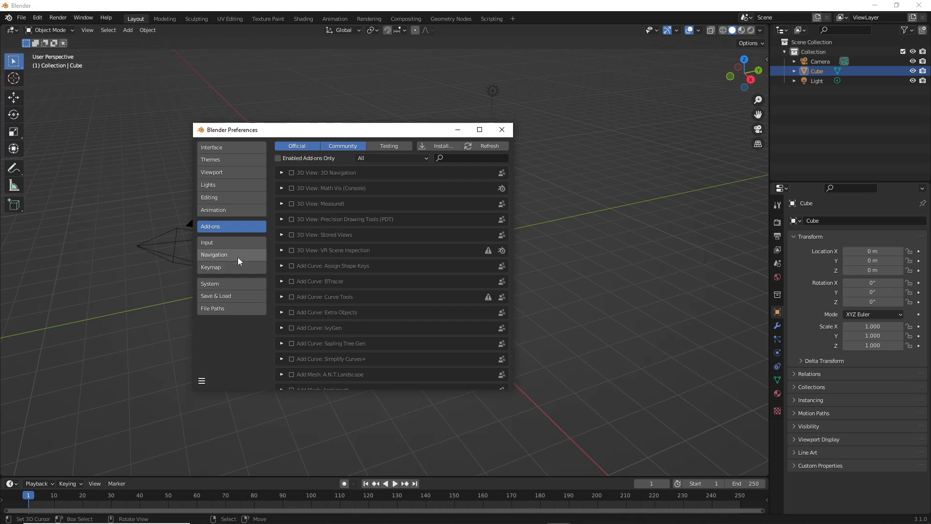
{"action": "mouse_move", "coordinate": [195, 234]}
{"action": "left_mouse_down"}
{"action": "mouse_move", "coordinate": [209, 235]}
{"action": "mouse_move", "coordinate": [185, 225]}
{"action": "left_mouse_up"}
{"action": "left_click_drag", "start_coordinate": [424, 152], "coordinate": [451, 164]}
{"action": "left_click", "coordinate": [502, 129]}
Step: Show the 3D viewport's sidebar and expand the Animation Tool of the IMVU Studio Toolkit
{"action": "left_click", "coordinate": [87, 30]}
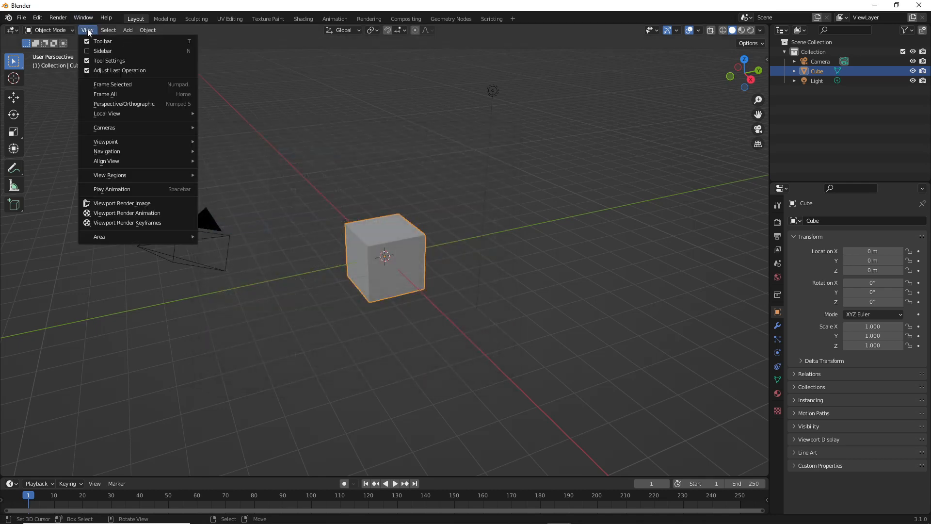
{"action": "left_click", "coordinate": [101, 51]}
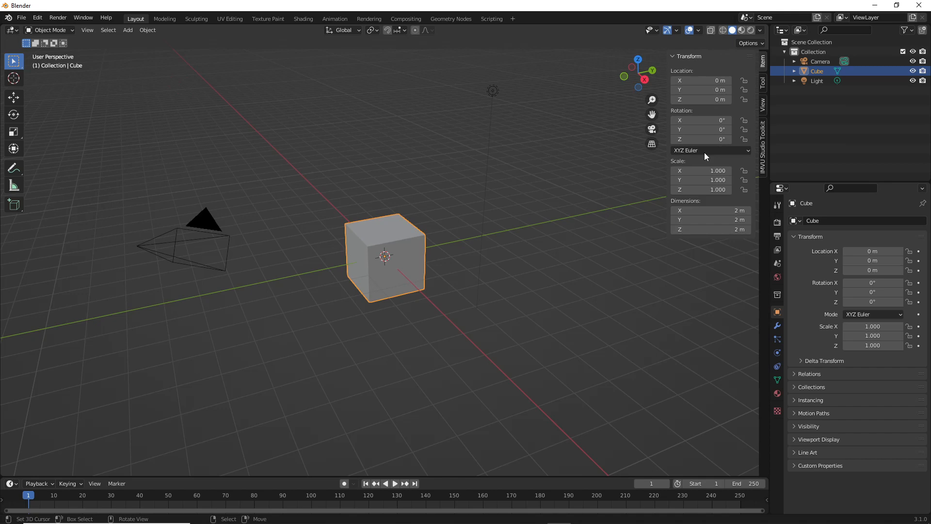
{"action": "left_click", "coordinate": [760, 156]}
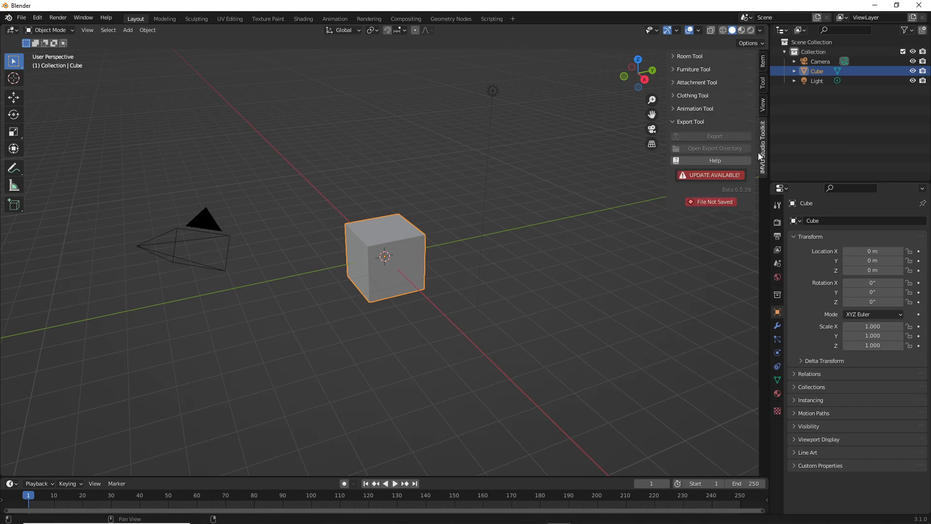
{"action": "left_click", "coordinate": [685, 108]}
{"action": "left_click_drag", "start_coordinate": [655, 142], "coordinate": [634, 244]}
{"action": "key", "text": "Escape"}
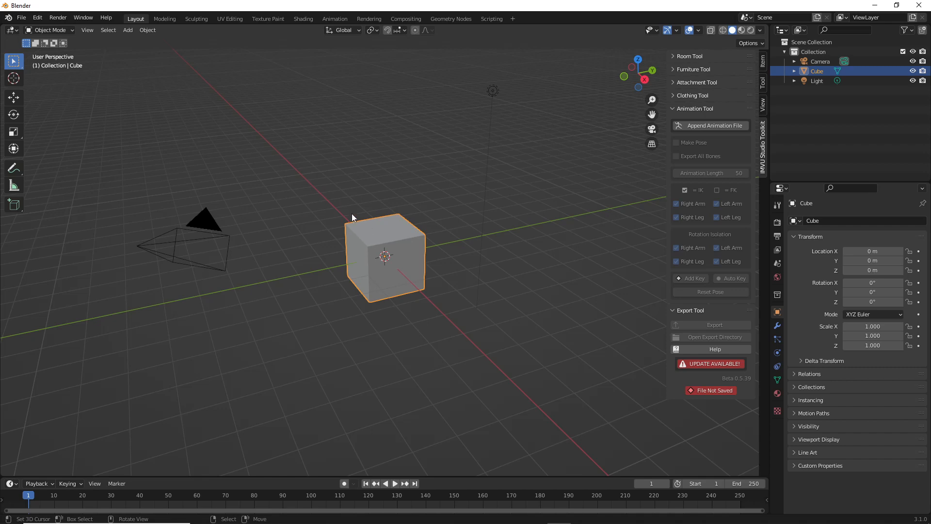
Step: Append the animation file to the scene with the Animation Tool and bring the whole avatar into view
{"action": "key", "text": "ctrl+2"}
{"action": "left_click_drag", "start_coordinate": [367, 193], "coordinate": [380, 325]}
{"action": "key", "text": "Escape"}
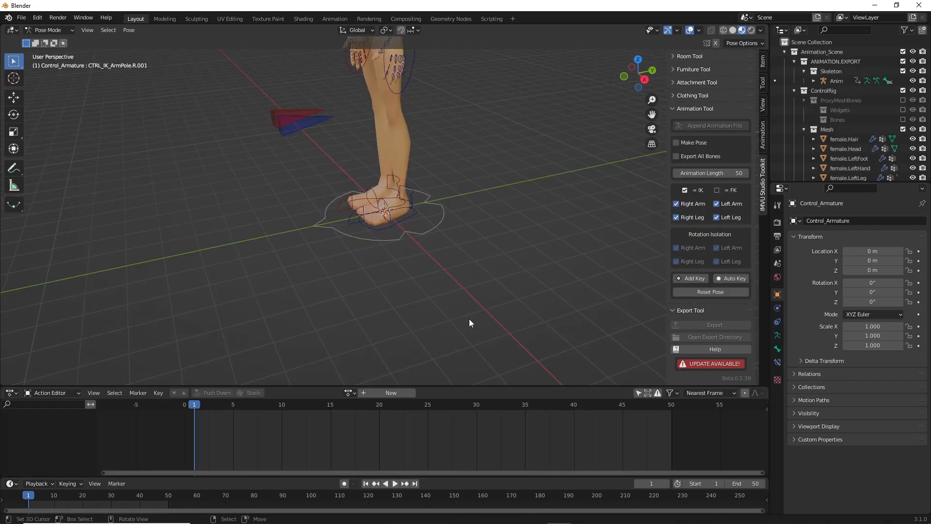
{"action": "middle_click_drag", "start_coordinate": [377, 168], "coordinate": [409, 271], "text": "shift"}
{"action": "middle_click_drag", "start_coordinate": [408, 220], "coordinate": [451, 251]}
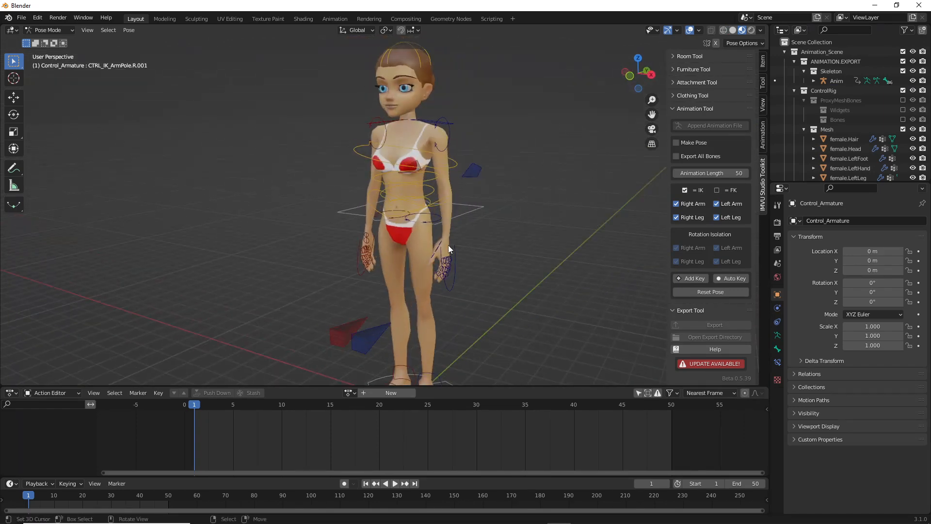
{"action": "mouse_move", "coordinate": [447, 132]}
{"action": "left_mouse_down"}
{"action": "mouse_move", "coordinate": [448, 249]}
{"action": "mouse_move", "coordinate": [467, 239]}
{"action": "left_mouse_up"}
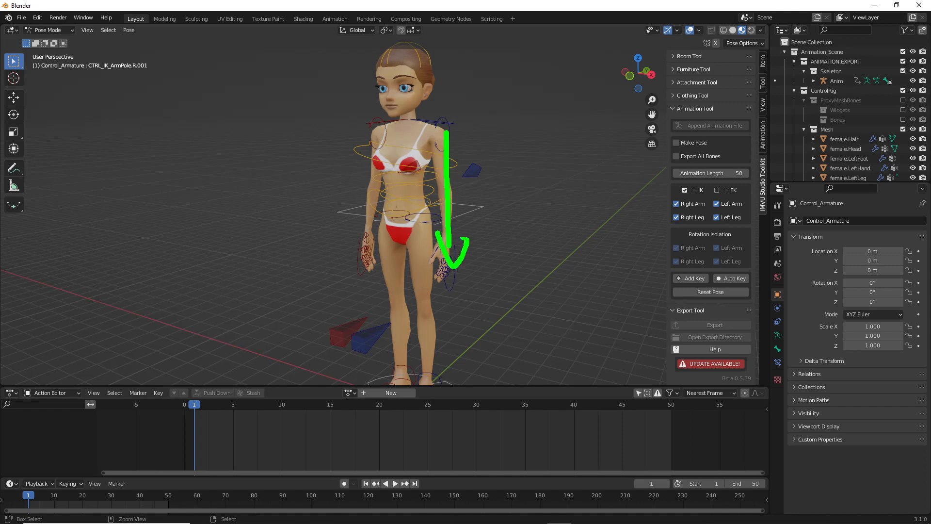
{"action": "left_click_drag", "start_coordinate": [373, 136], "coordinate": [371, 213]}
{"action": "left_click_drag", "start_coordinate": [353, 214], "coordinate": [398, 203]}
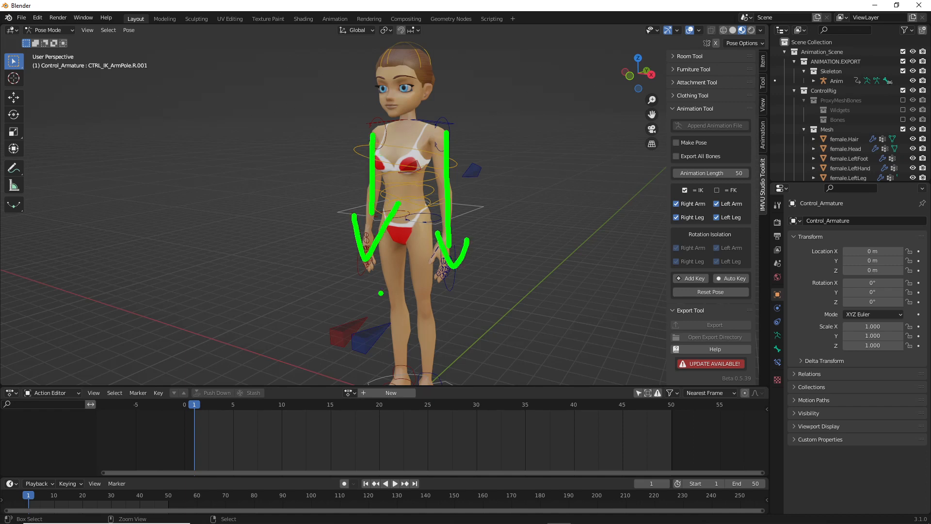
{"action": "key", "text": "Escape"}
{"action": "mouse_move", "coordinate": [374, 221]}
{"action": "middle_mouse_down"}
{"action": "mouse_move", "coordinate": [418, 214]}
{"action": "mouse_move", "coordinate": [373, 213]}
{"action": "mouse_move", "coordinate": [389, 214]}
{"action": "middle_mouse_up"}
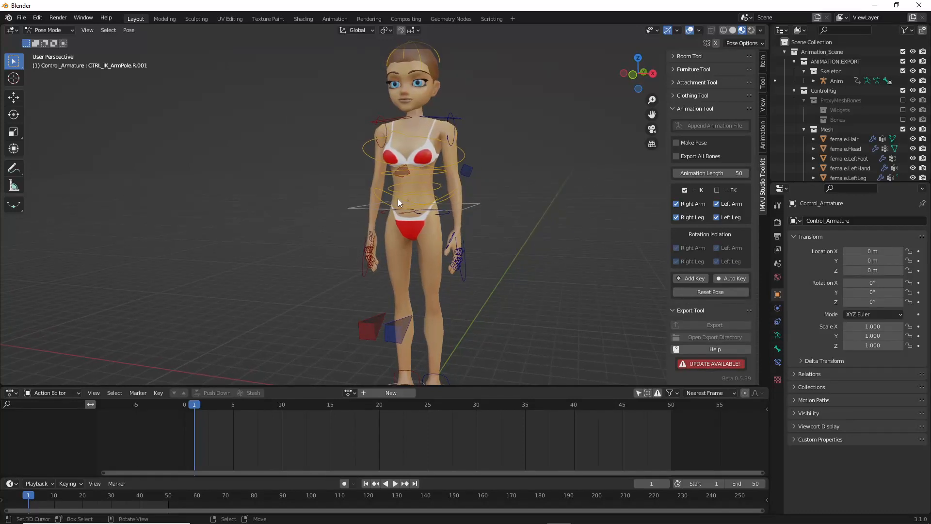
{"action": "key", "text": "ctrl+2"}
{"action": "mouse_move", "coordinate": [462, 142]}
{"action": "left_mouse_down"}
{"action": "mouse_move", "coordinate": [587, 172]}
{"action": "mouse_move", "coordinate": [566, 196]}
{"action": "left_mouse_up"}
{"action": "mouse_move", "coordinate": [371, 137]}
{"action": "left_mouse_down"}
{"action": "mouse_move", "coordinate": [269, 160]}
{"action": "mouse_move", "coordinate": [286, 183]}
{"action": "left_mouse_up"}
Step: Inspect the avatar's rig from the side, selecting the CTRL_Thumb03.L and CTRL_IK_ArmPole.L.001 controls
{"action": "middle_click_drag", "start_coordinate": [459, 197], "coordinate": [452, 238]}
{"action": "left_click", "coordinate": [421, 252]}
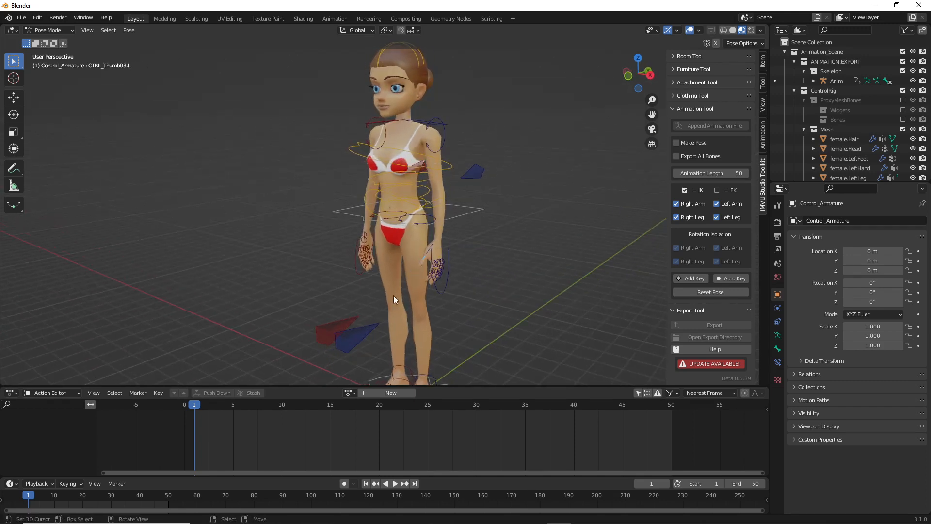
{"action": "middle_click_drag", "start_coordinate": [393, 296], "coordinate": [397, 251], "text": "shift"}
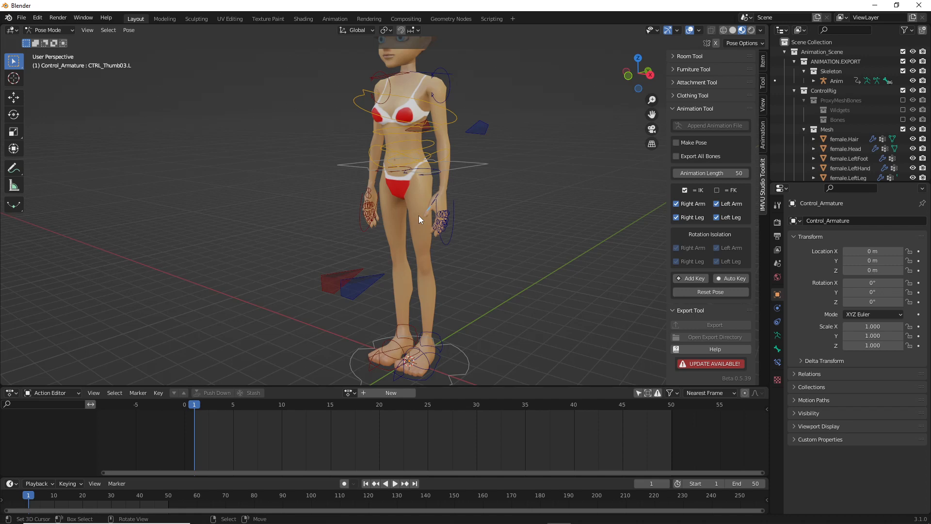
{"action": "middle_click_drag", "start_coordinate": [433, 186], "coordinate": [435, 215], "text": "shift"}
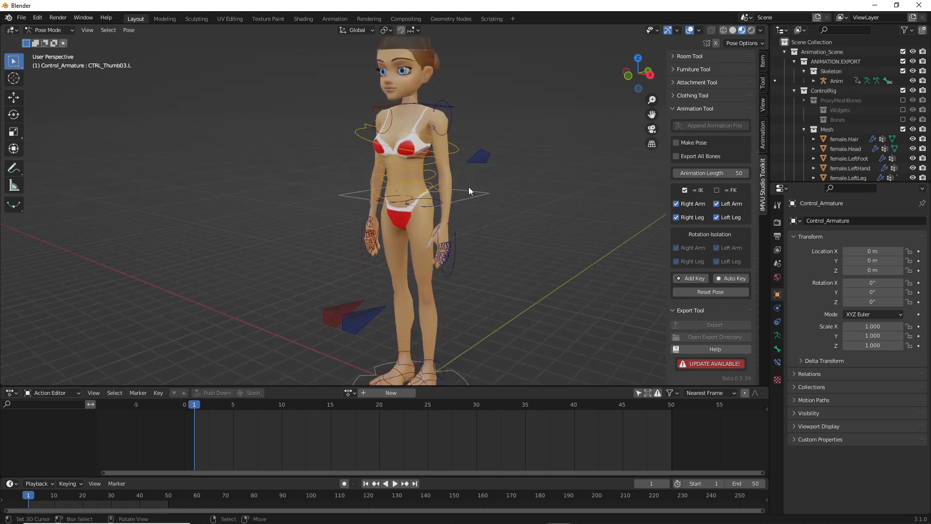
{"action": "left_click", "coordinate": [479, 158]}
{"action": "middle_click_drag", "start_coordinate": [483, 165], "coordinate": [513, 243]}
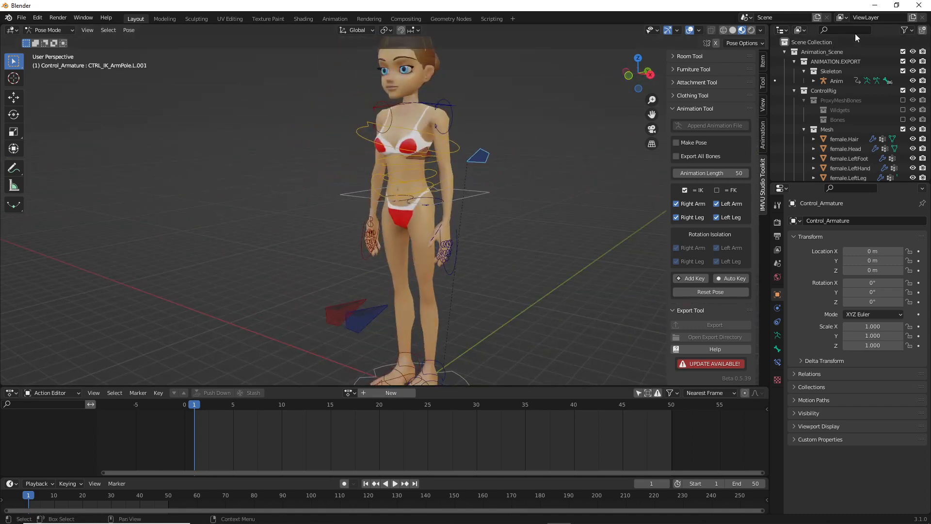
Step: Minimize the current file, start a second Blender 3.1 and resize its window so the desktop's files stay visible beside it
{"action": "left_click", "coordinate": [875, 6]}
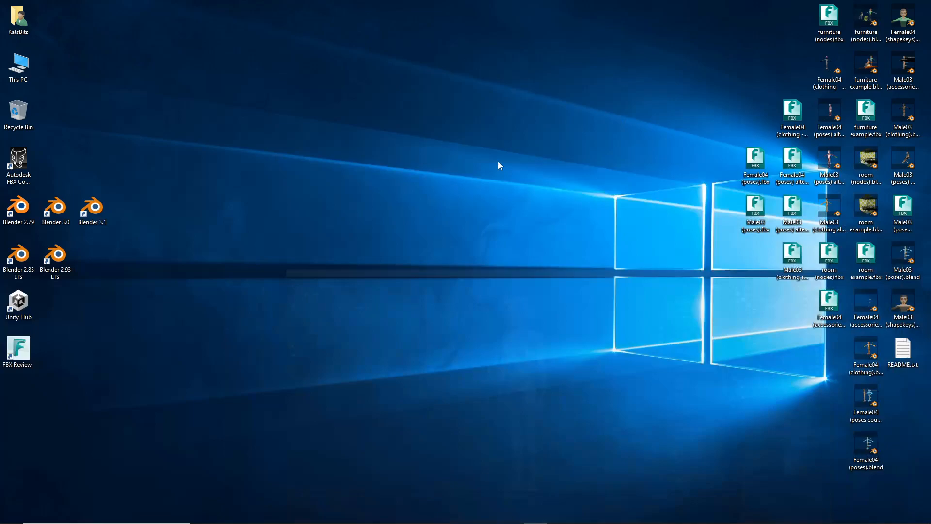
{"action": "double_click", "coordinate": [96, 205]}
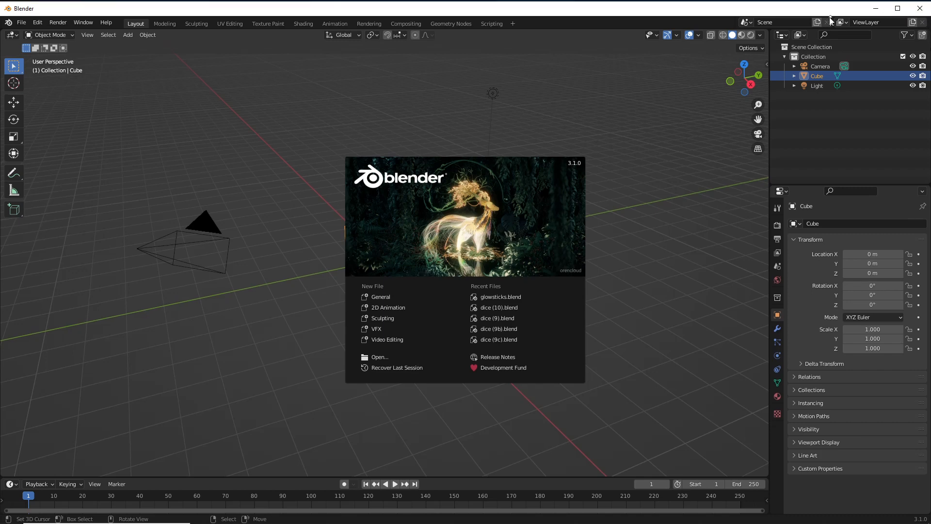
{"action": "left_click_drag", "start_coordinate": [831, 20], "coordinate": [787, 27]}
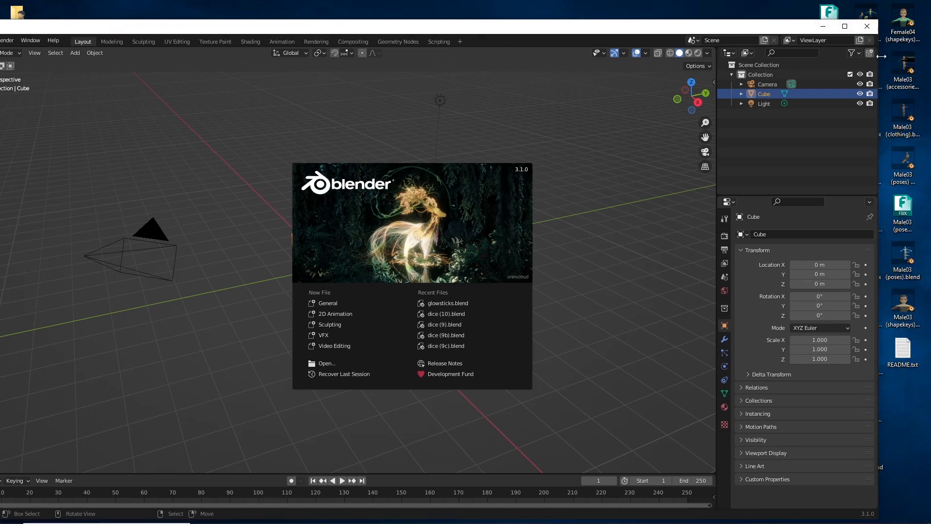
{"action": "left_click_drag", "start_coordinate": [882, 56], "coordinate": [778, 56]}
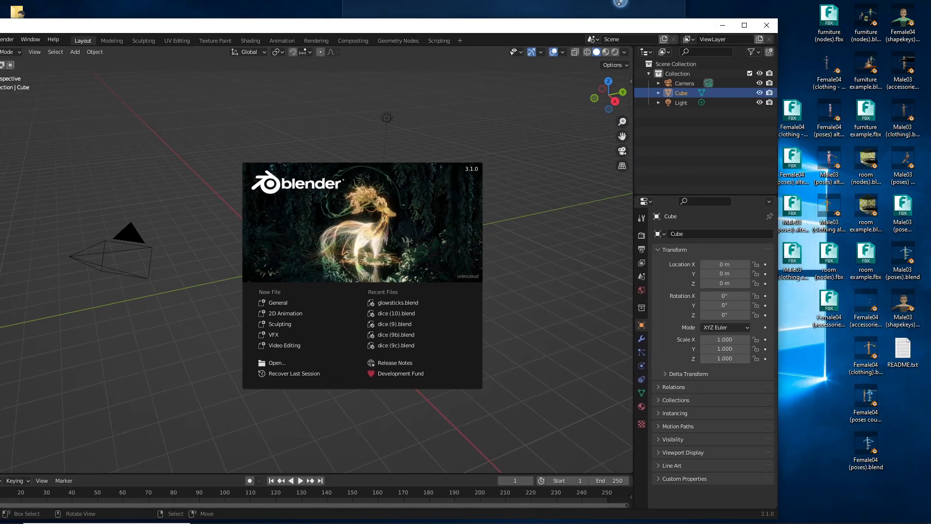
{"action": "left_click_drag", "start_coordinate": [619, 2], "coordinate": [619, 1]}
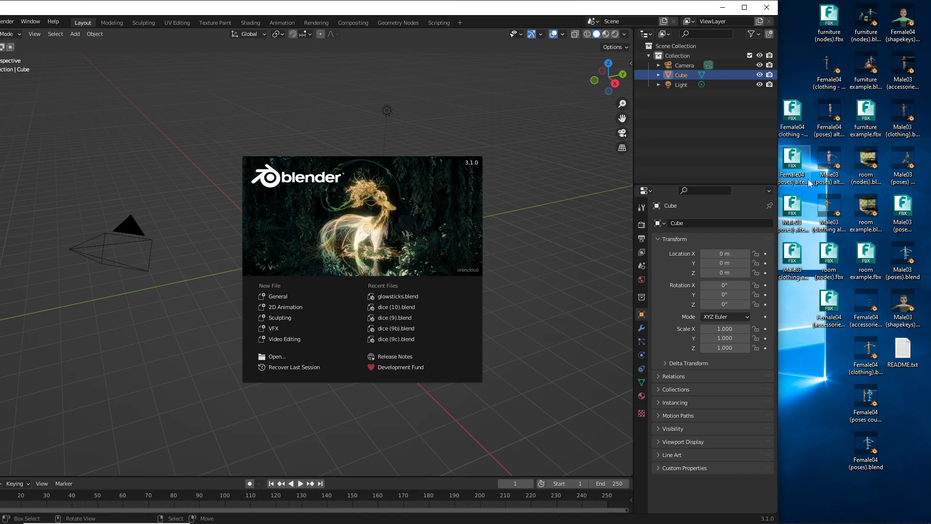
Step: Open Male03 (poses) alternative.blend from the desktop in Blender and fit the window so the whole rig shows
{"action": "left_click_drag", "start_coordinate": [825, 168], "coordinate": [546, 177]}
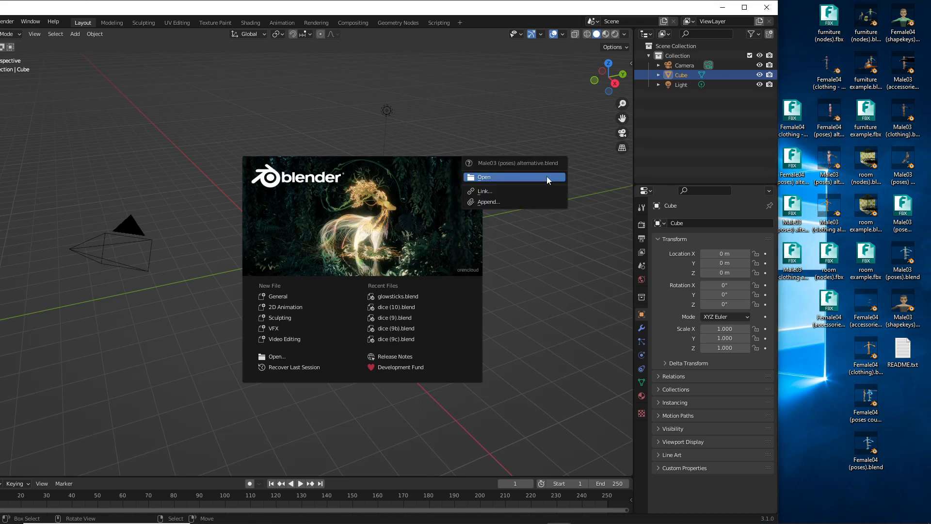
{"action": "left_click", "coordinate": [513, 176]}
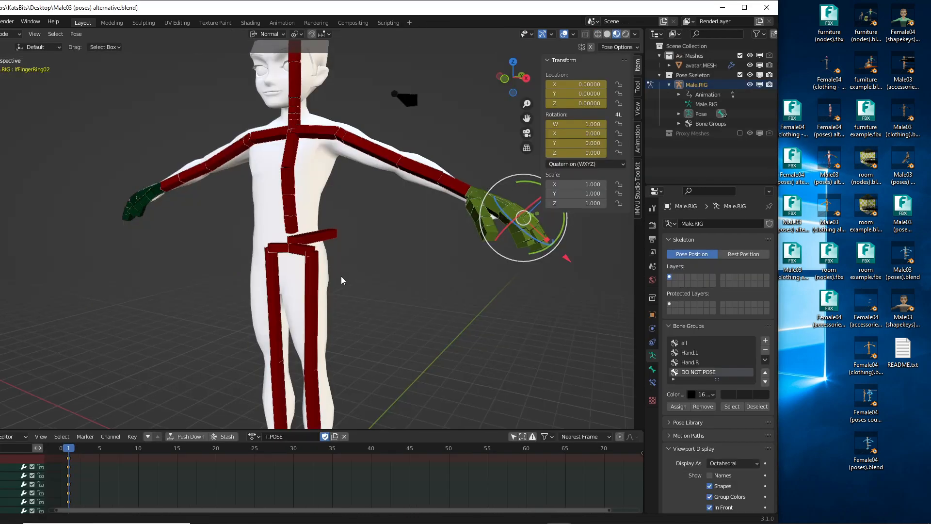
{"action": "middle_click_drag", "start_coordinate": [341, 276], "coordinate": [284, 254]}
{"action": "mouse_move", "coordinate": [0, 67]}
{"action": "left_mouse_down"}
{"action": "mouse_move", "coordinate": [58, 67]}
{"action": "mouse_move", "coordinate": [1, 66]}
{"action": "left_mouse_up"}
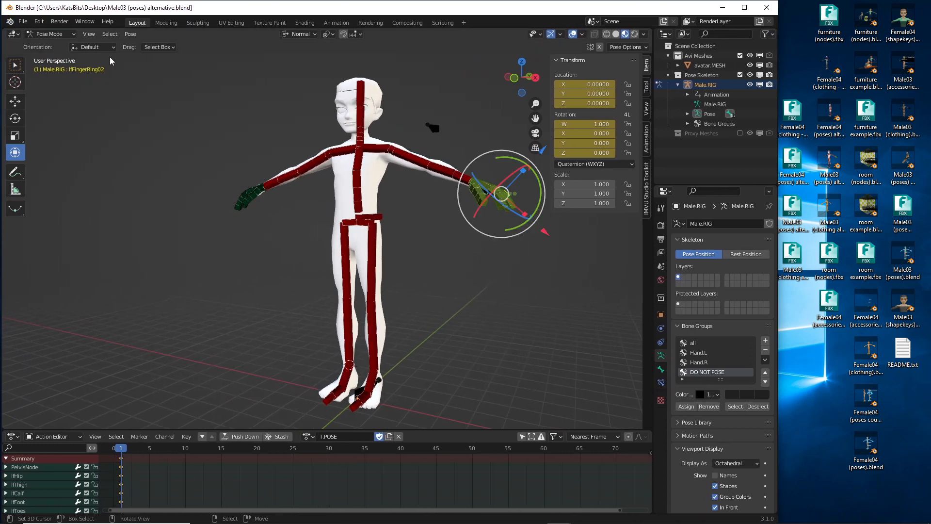
Step: Switch from the male poses file to the other Blender window holding the female avatar's animation rig
{"action": "middle_click_drag", "start_coordinate": [424, 227], "coordinate": [432, 229]}
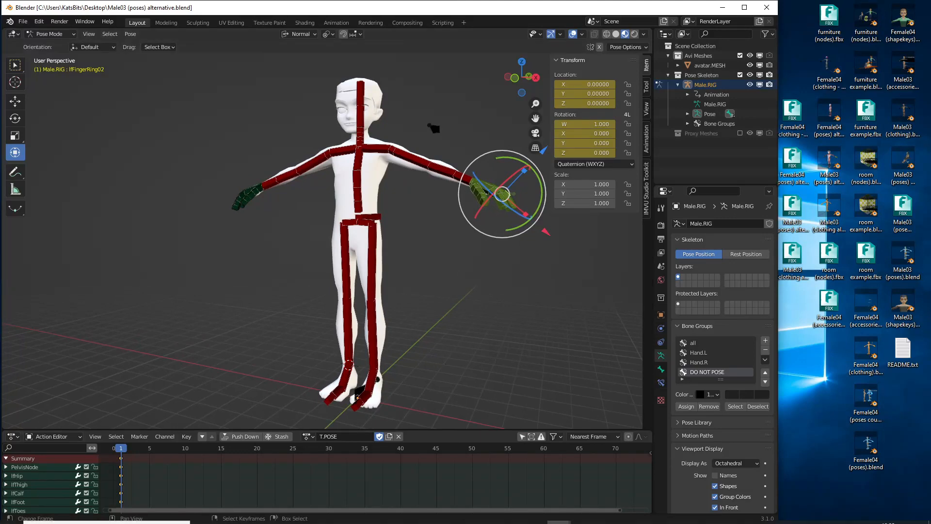
{"action": "mouse_move", "coordinate": [511, 519]}
{"action": "mouse_move", "coordinate": [559, 515]}
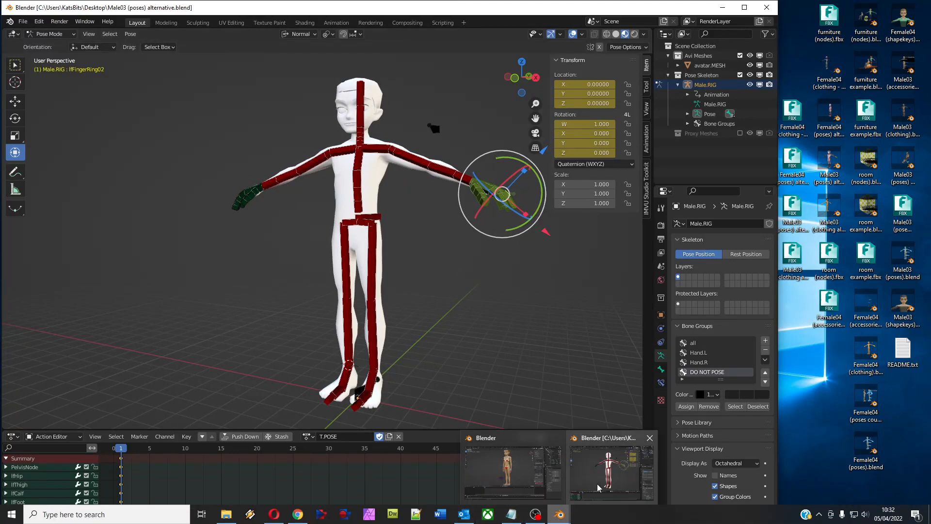
{"action": "left_click", "coordinate": [517, 471]}
Step: Examine the rig's pole controls around the avatar, selecting CTRL_IK_Pole_Leg_R and CTRL_IK_ArmPole.R.001
{"action": "middle_click_drag", "start_coordinate": [412, 177], "coordinate": [436, 243]}
{"action": "left_click", "coordinate": [367, 308]}
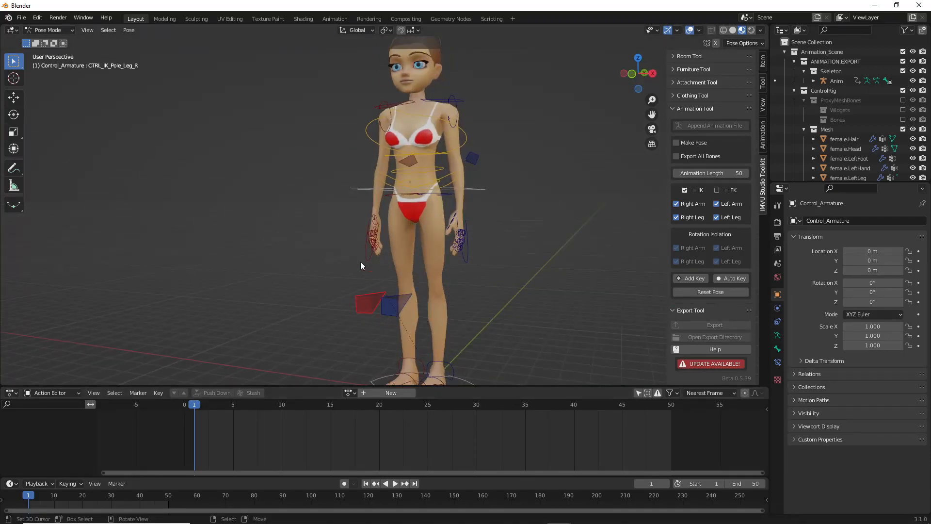
{"action": "middle_click_drag", "start_coordinate": [360, 261], "coordinate": [406, 261]}
{"action": "left_click", "coordinate": [344, 154]}
{"action": "middle_click_drag", "start_coordinate": [344, 154], "coordinate": [271, 212]}
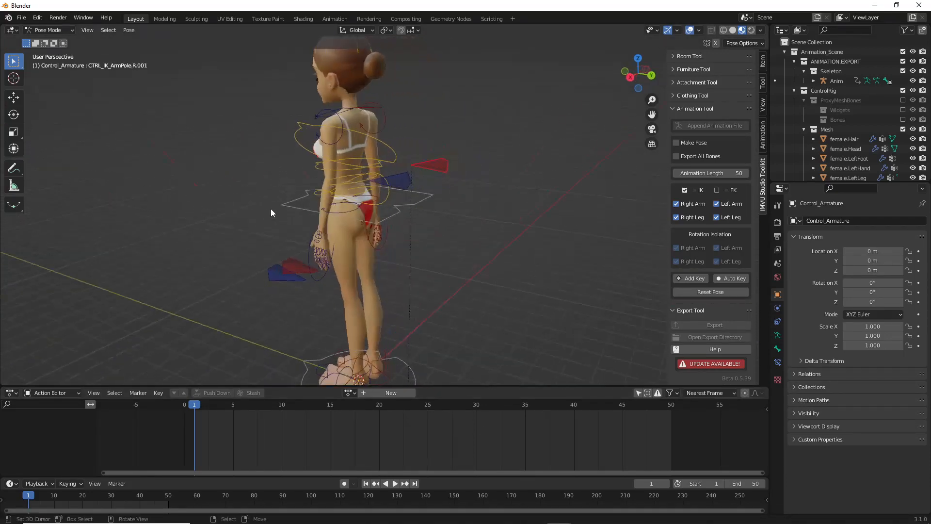
{"action": "left_click", "coordinate": [416, 179]}
{"action": "middle_click_drag", "start_coordinate": [361, 240], "coordinate": [412, 230]}
Step: Raise the avatar's left foot off the ground by moving the CTRL_Foot.L control up and forward, bending the knee
{"action": "left_click", "coordinate": [399, 329]}
{"action": "scroll", "coordinate": [406, 325], "scroll_direction": "up", "scroll_amount": 3}
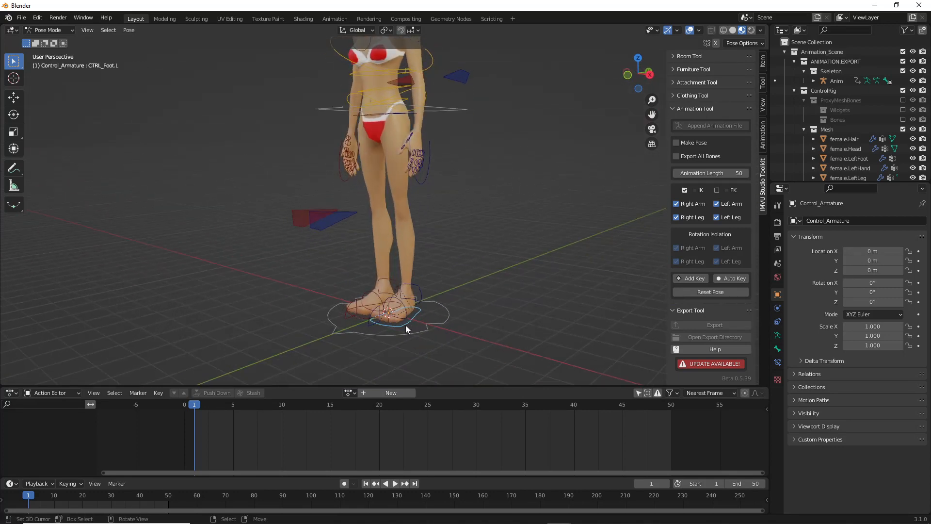
{"action": "middle_click_drag", "start_coordinate": [414, 343], "coordinate": [387, 342]}
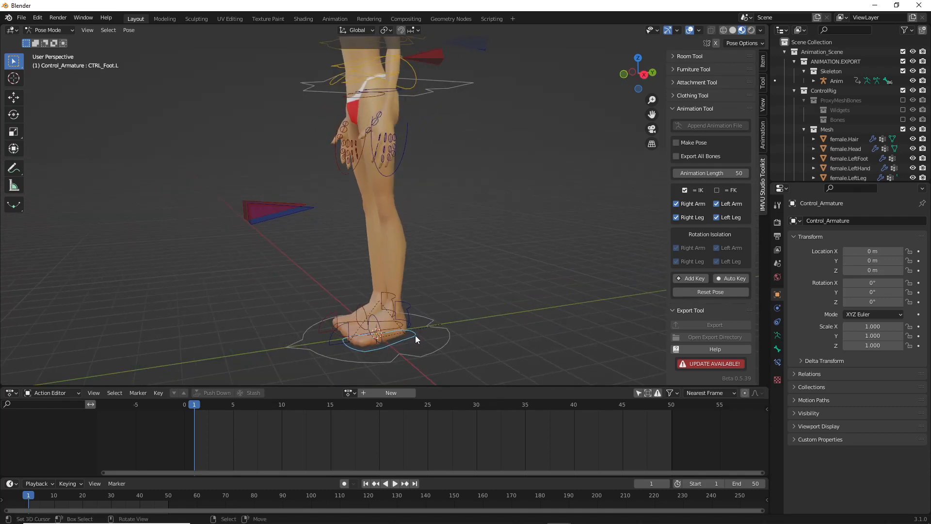
{"action": "key", "text": "g"}
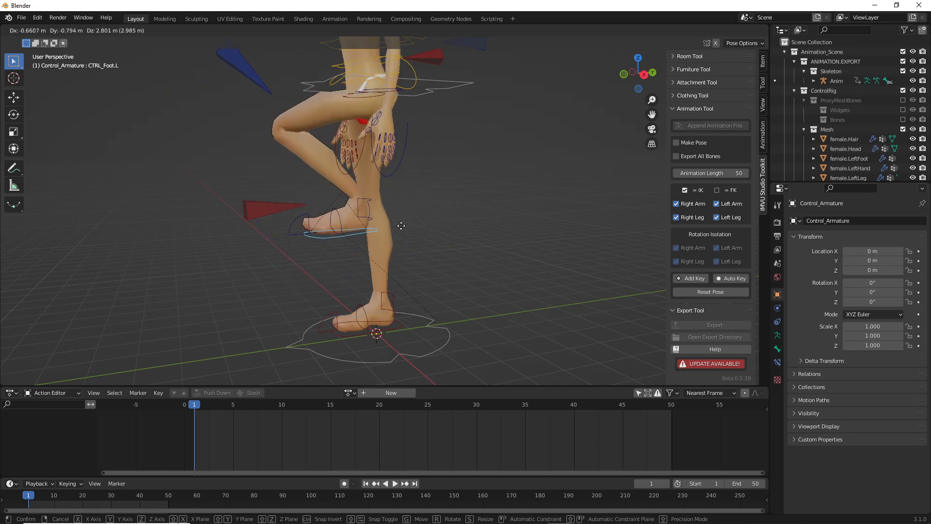
{"action": "left_click", "coordinate": [396, 260]}
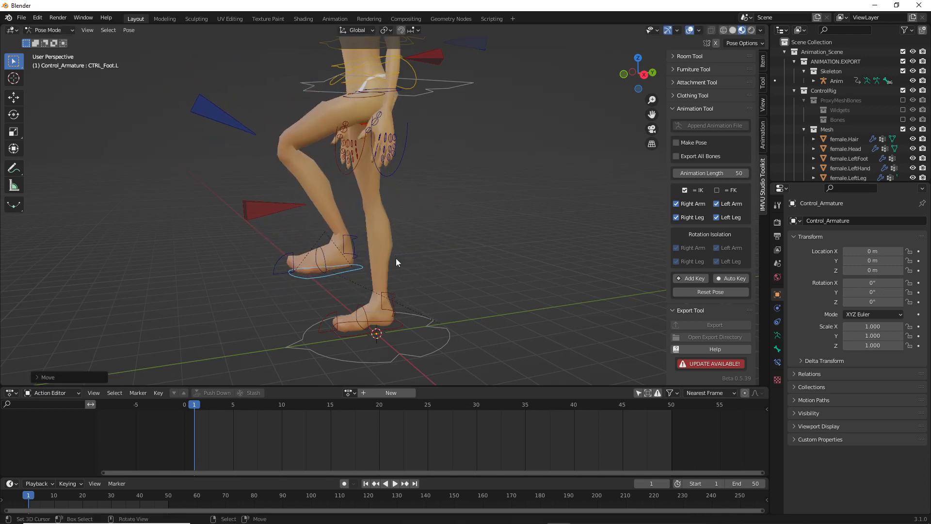
Step: Try moving the left leg's pole control CTRL_IK_Pole_Leg_L to swing the raised knee
{"action": "middle_click_drag", "start_coordinate": [396, 260], "coordinate": [291, 264]}
{"action": "left_click", "coordinate": [253, 132]}
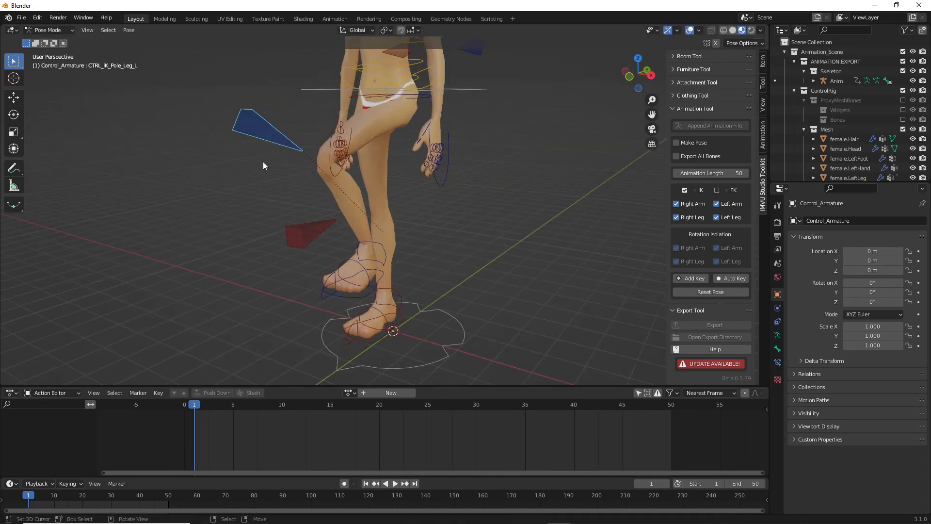
{"action": "middle_click_drag", "start_coordinate": [263, 161], "coordinate": [345, 190]}
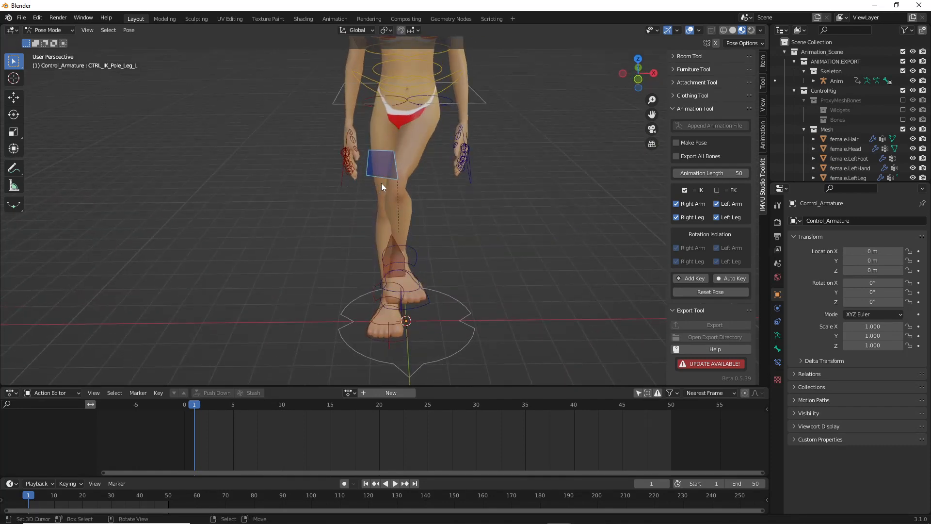
{"action": "key", "text": "g"}
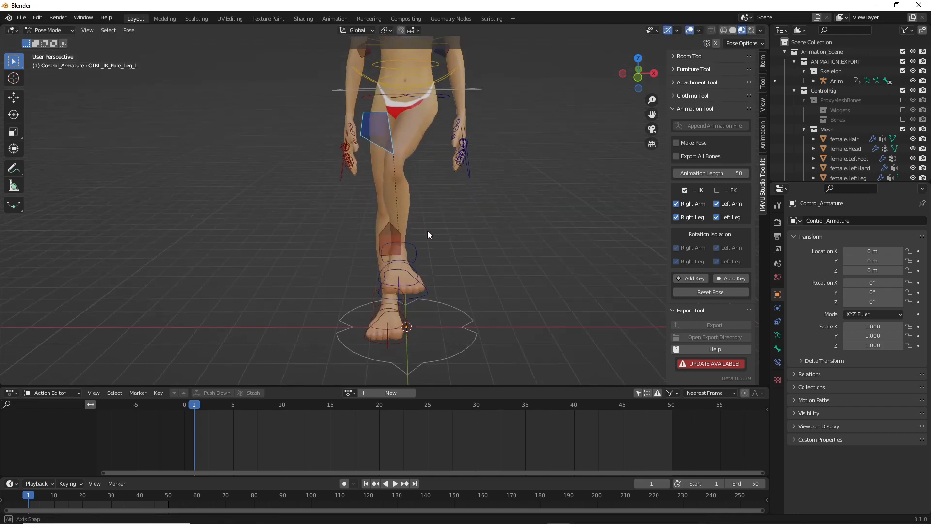
{"action": "left_click", "coordinate": [415, 245]}
Step: Try rotating the raised left foot's CTRL_FootRoll.L and CTRL_IK_Toes.L controls
{"action": "left_click", "coordinate": [415, 246]}
{"action": "middle_click_drag", "start_coordinate": [500, 243], "coordinate": [407, 242]}
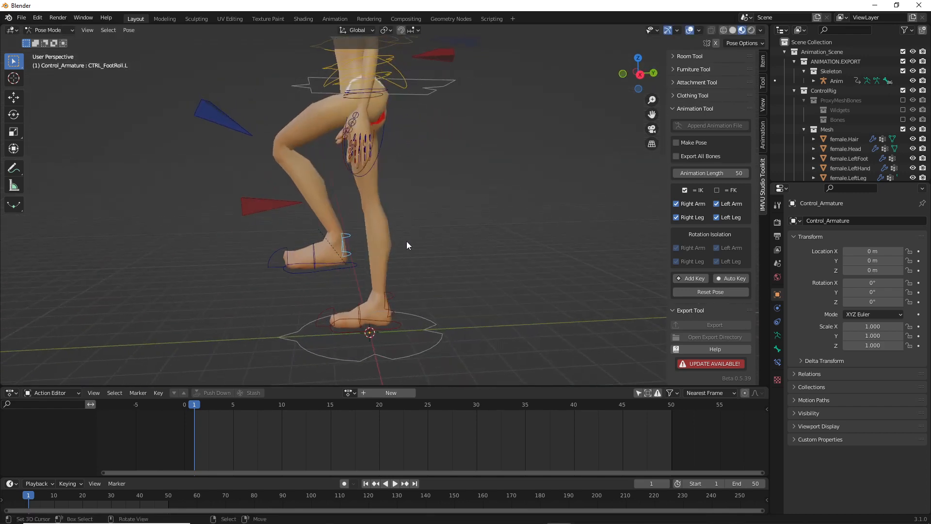
{"action": "key", "text": "r"}
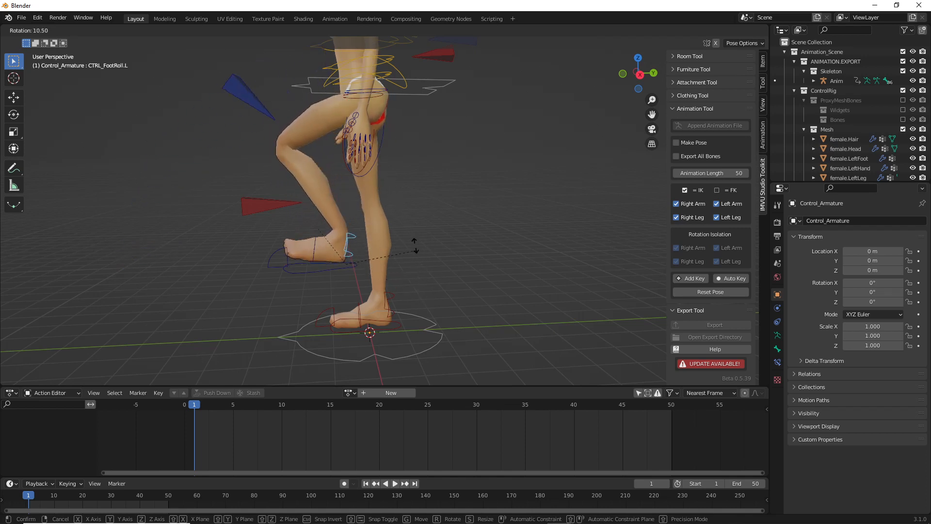
{"action": "right_click", "coordinate": [416, 247]}
{"action": "right_click", "coordinate": [317, 262]}
{"action": "key", "text": "r"}
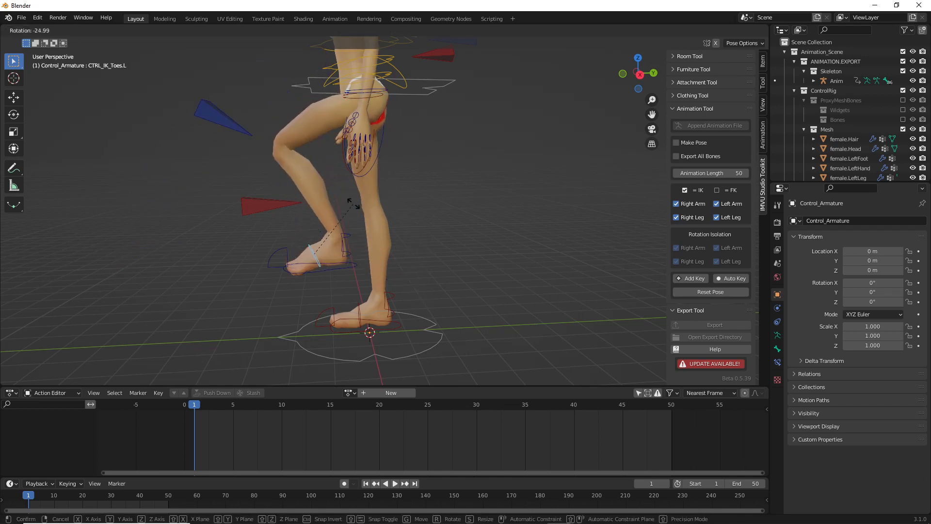
{"action": "right_click", "coordinate": [403, 205]}
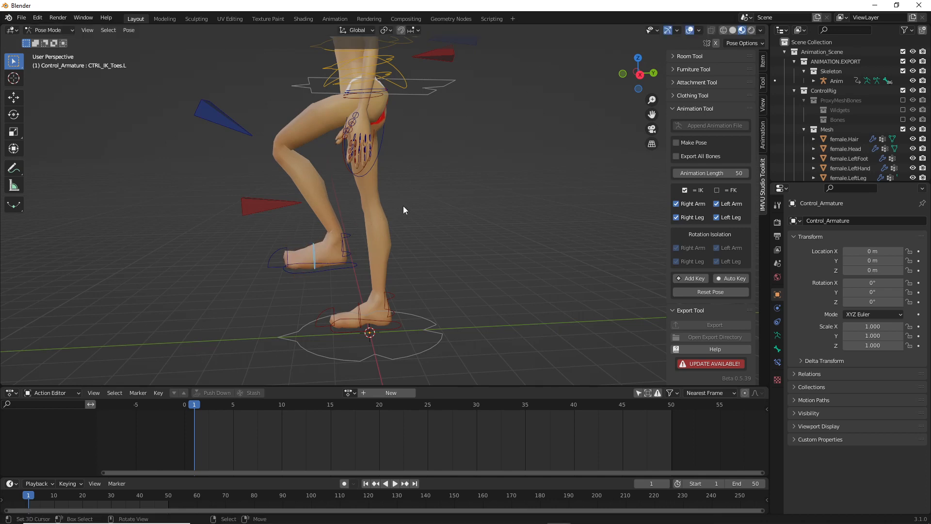
Step: Select the left arm pole CTRL_IK_ArmPole.L.001, the hip control and the left leg pole one after another
{"action": "middle_click_drag", "start_coordinate": [389, 220], "coordinate": [458, 229]}
{"action": "right_click", "coordinate": [470, 47]}
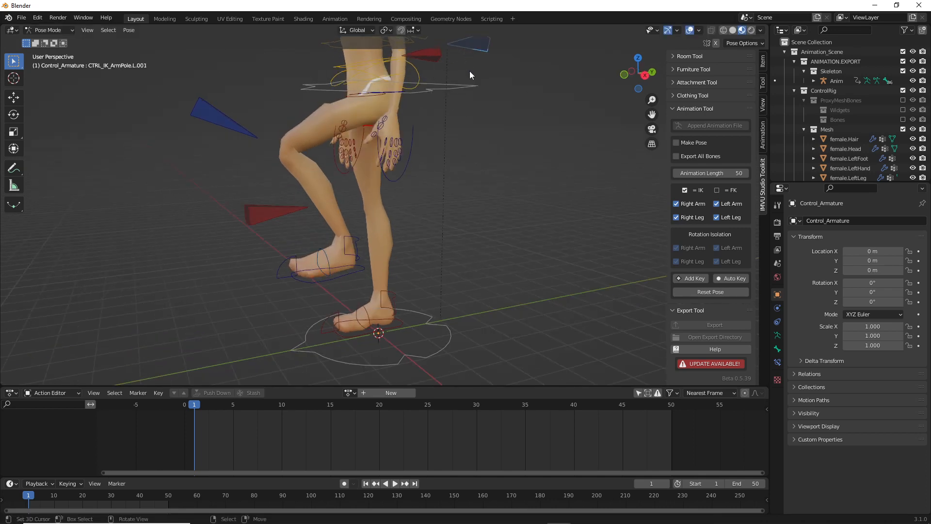
{"action": "right_click", "coordinate": [429, 88]}
{"action": "right_click", "coordinate": [226, 121]}
Step: Try rotating the CTRL_FootToeTip.L control at the tip of the raised left foot
{"action": "right_click", "coordinate": [277, 270]}
{"action": "key", "text": "r"}
{"action": "key", "text": "Escape"}
Step: Select the CTRL_FemaleRoot control on the ground around the feet and examine it from the side and above
{"action": "middle_click_drag", "start_coordinate": [327, 261], "coordinate": [316, 231]}
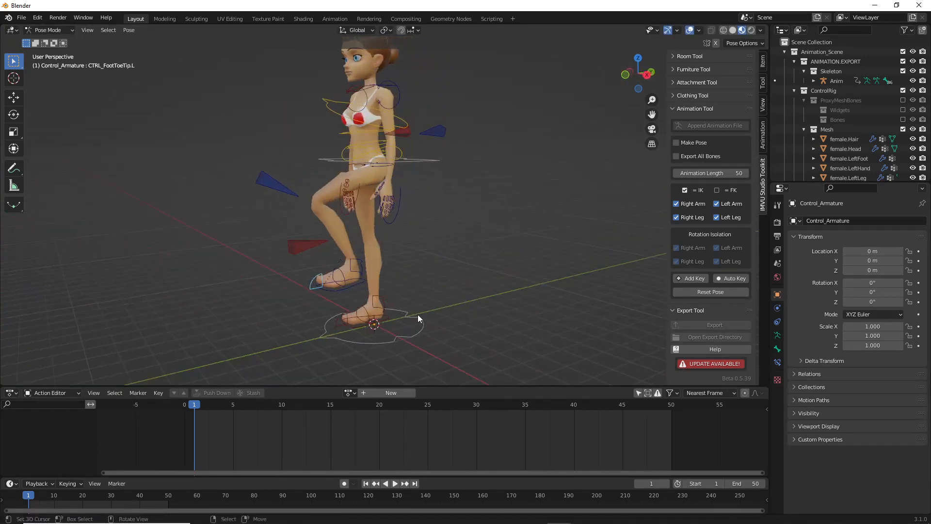
{"action": "left_click", "coordinate": [421, 329]}
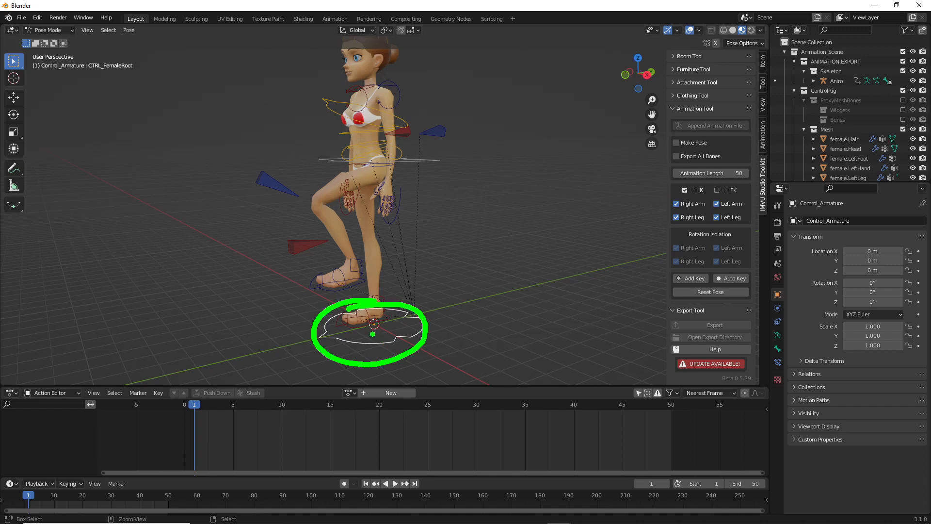
{"action": "mouse_move", "coordinate": [265, 327]}
{"action": "left_mouse_down"}
{"action": "mouse_move", "coordinate": [353, 329]}
{"action": "mouse_move", "coordinate": [348, 336]}
{"action": "left_mouse_up"}
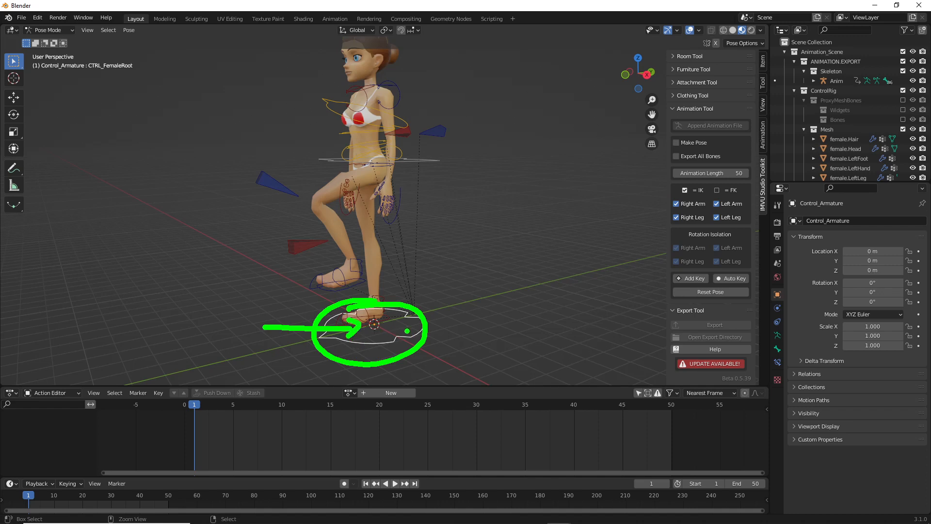
{"action": "key", "text": "Escape"}
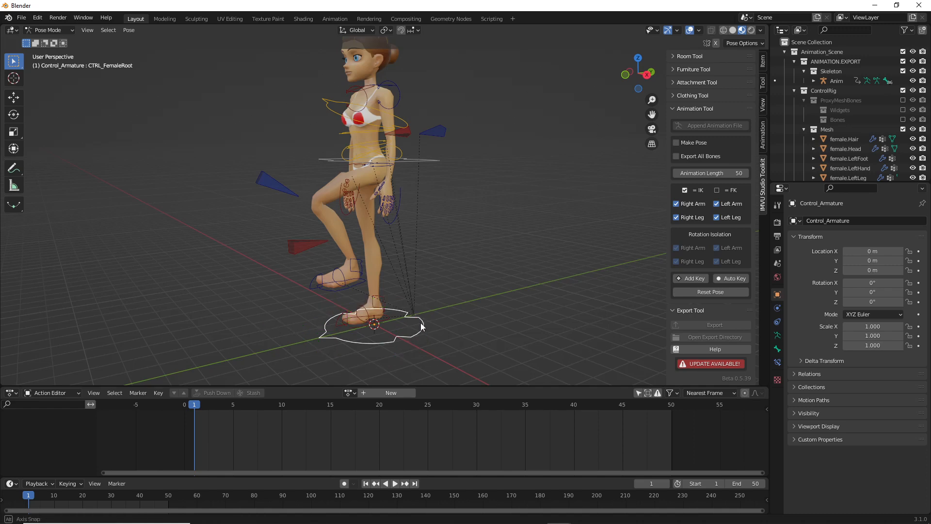
{"action": "mouse_move", "coordinate": [420, 322]}
{"action": "middle_mouse_down"}
{"action": "mouse_move", "coordinate": [413, 325]}
{"action": "mouse_move", "coordinate": [391, 286]}
{"action": "mouse_move", "coordinate": [409, 222]}
{"action": "middle_mouse_up"}
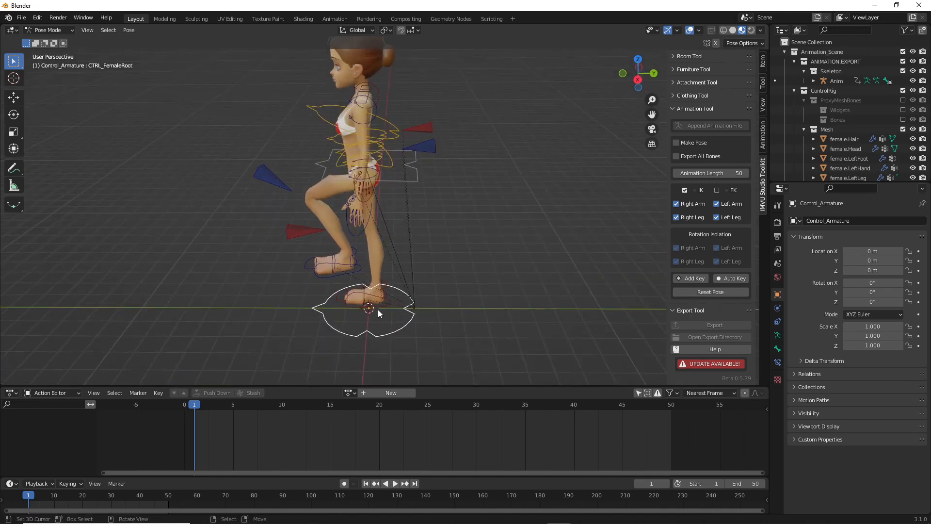
{"action": "middle_click_drag", "start_coordinate": [383, 316], "coordinate": [389, 182]}
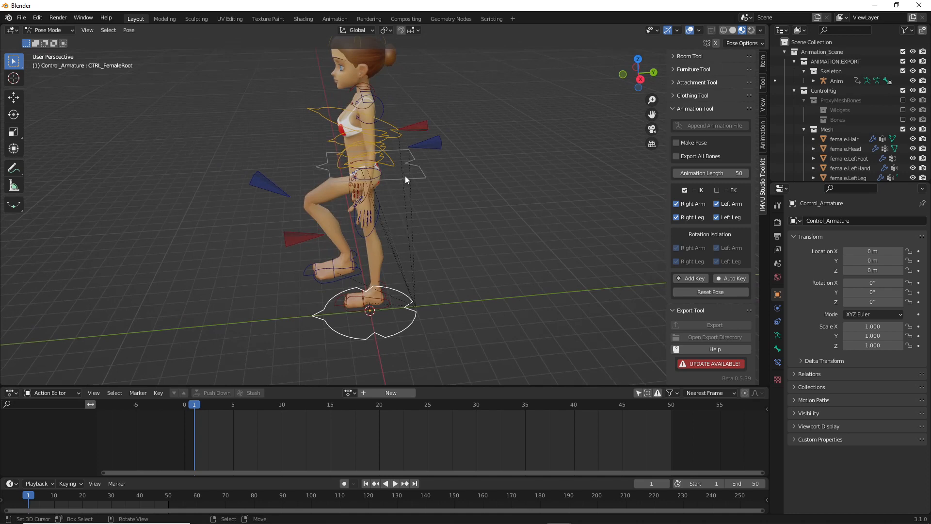
Step: Try moving the body forward with the CTRL_COG.001 control around the hips while the feet stay planted
{"action": "left_click", "coordinate": [406, 176]}
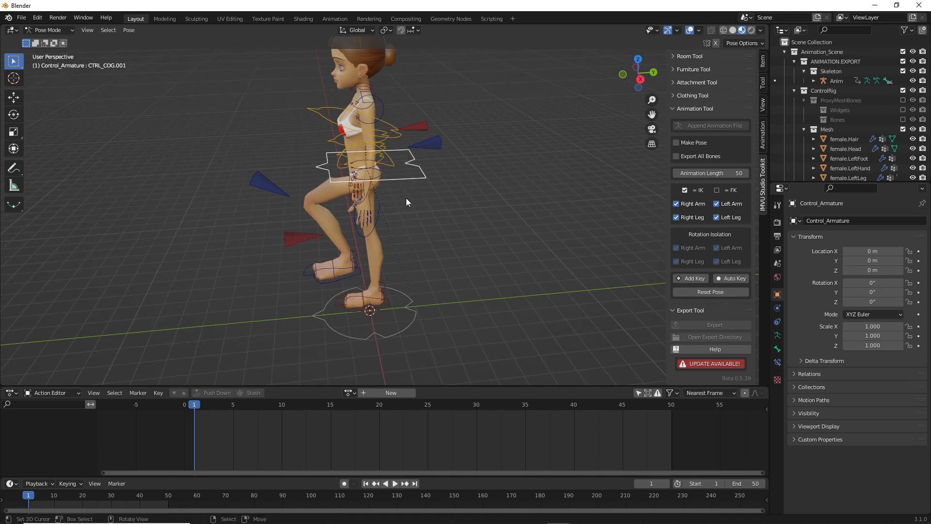
{"action": "middle_click_drag", "start_coordinate": [382, 115], "coordinate": [347, 181]}
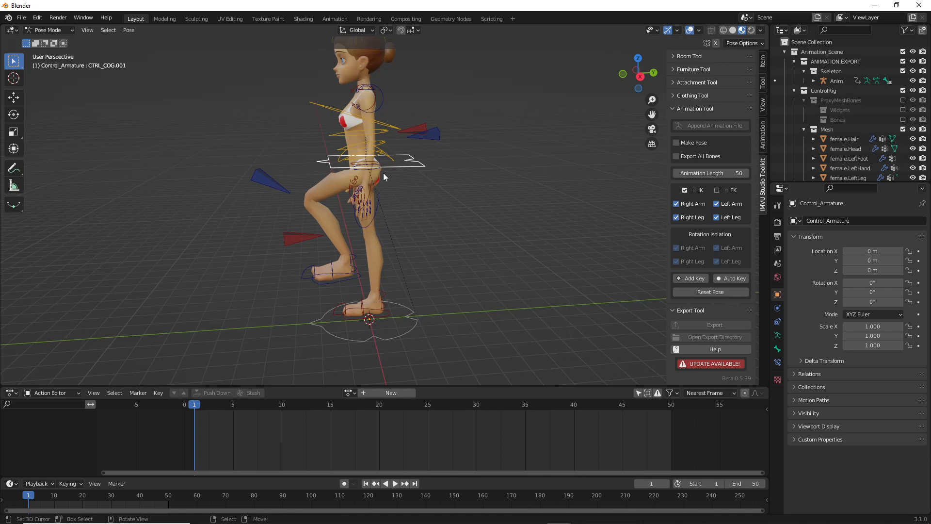
{"action": "key", "text": "g"}
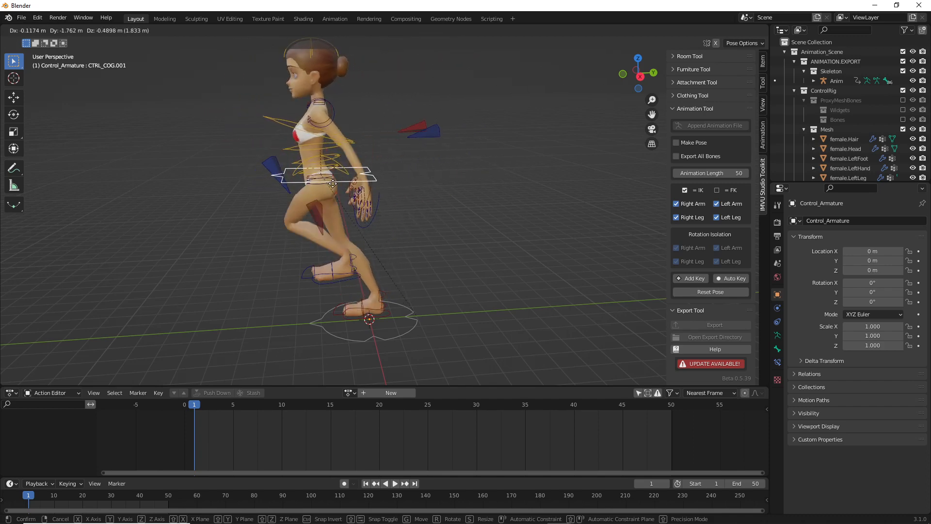
{"action": "right_click", "coordinate": [336, 179]}
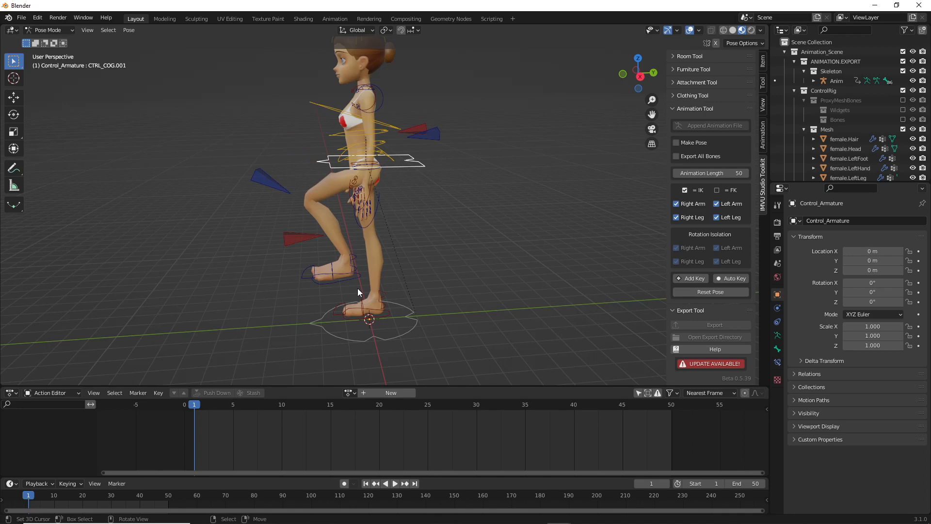
{"action": "left_click", "coordinate": [342, 311]}
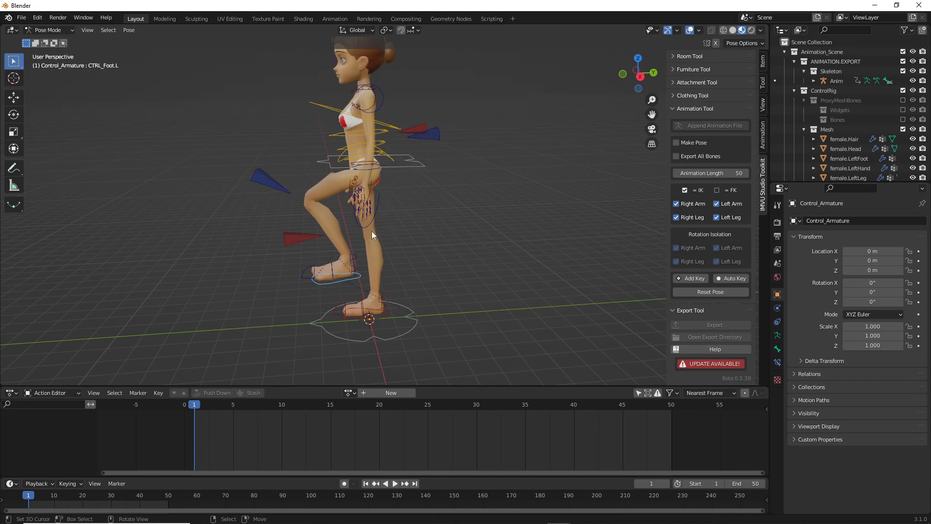
{"action": "left_click", "coordinate": [398, 166]}
{"action": "key", "text": "g"}
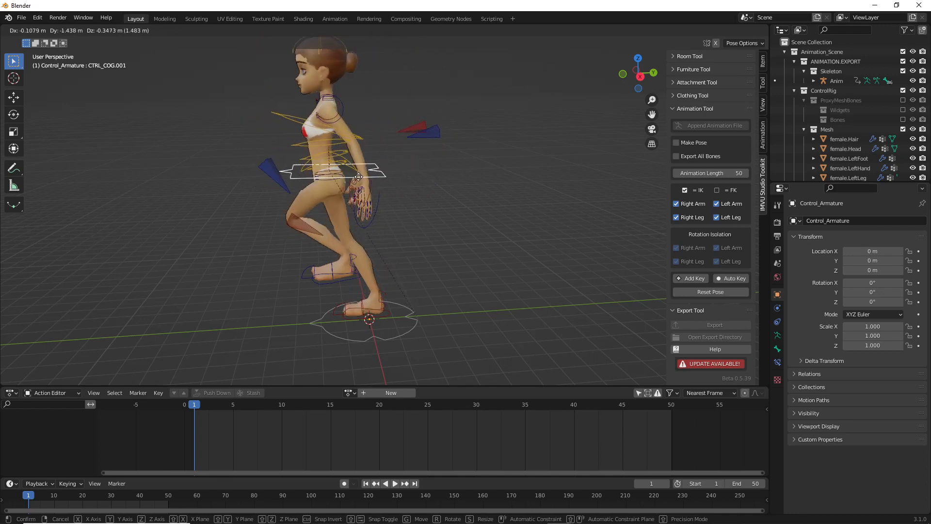
{"action": "right_click", "coordinate": [346, 198]}
Step: Try rotating the torso controls CTRL_FK_Torso.004, CTRL_FK_Torso.003 and CTRL_FK_Torso.002 in turn
{"action": "middle_click_drag", "start_coordinate": [346, 197], "coordinate": [345, 227]}
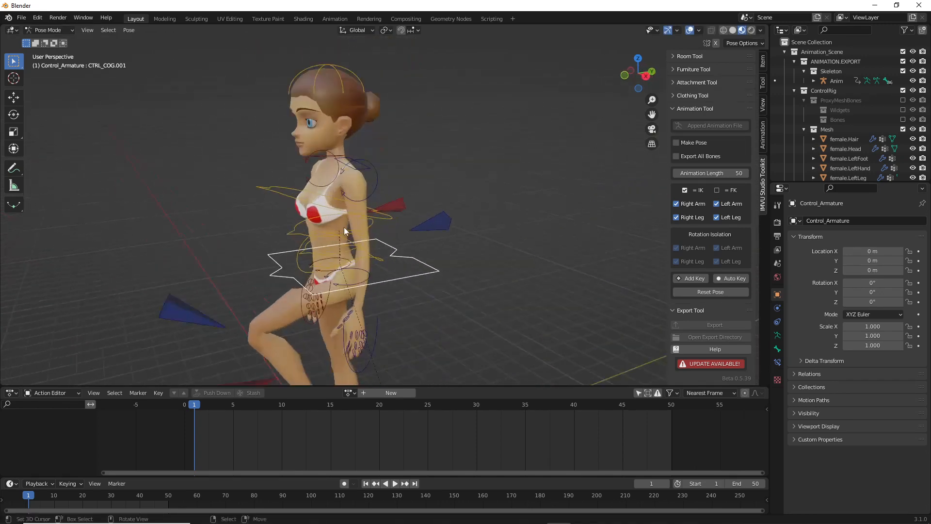
{"action": "left_click", "coordinate": [281, 192]}
{"action": "key", "text": "r"}
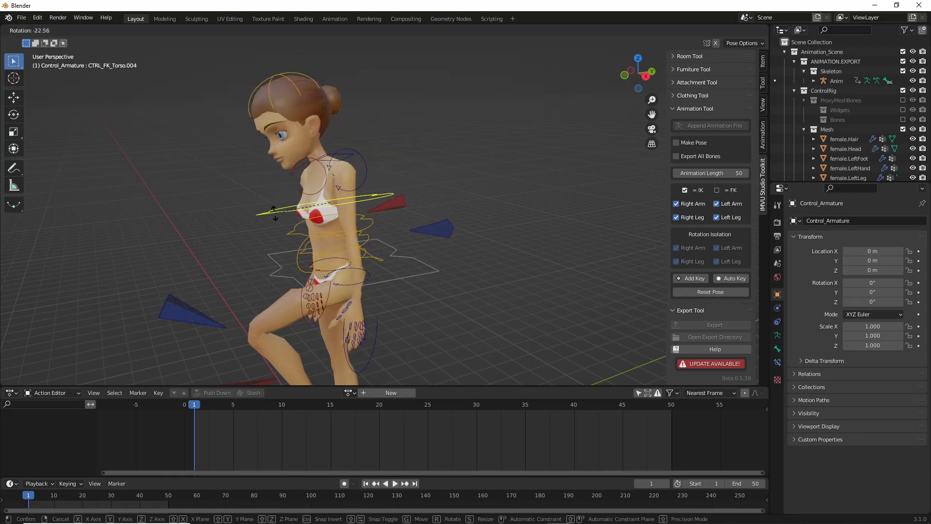
{"action": "left_click", "coordinate": [280, 184]}
{"action": "left_click", "coordinate": [293, 230]}
{"action": "key", "text": "r"}
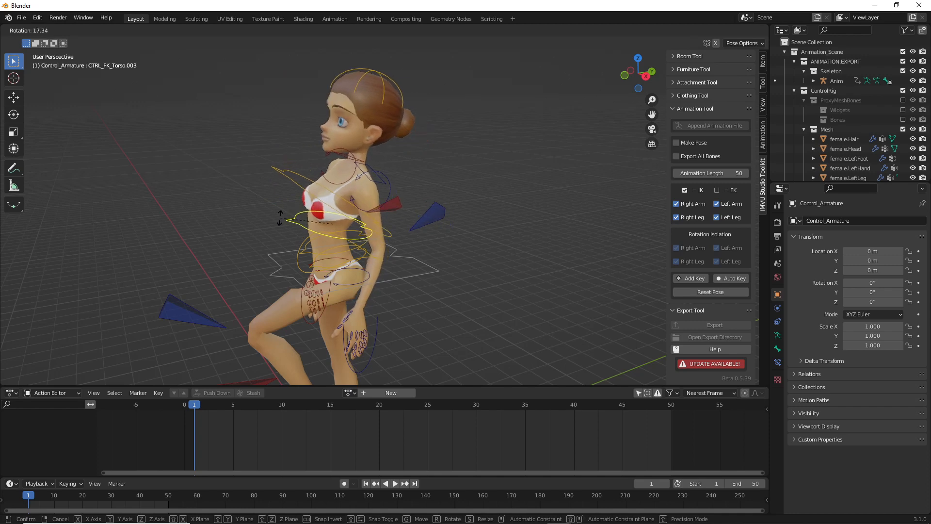
{"action": "left_click", "coordinate": [269, 255]}
{"action": "middle_click_drag", "start_coordinate": [262, 264], "coordinate": [342, 264]}
{"action": "left_click", "coordinate": [354, 241]}
{"action": "key", "text": "r"}
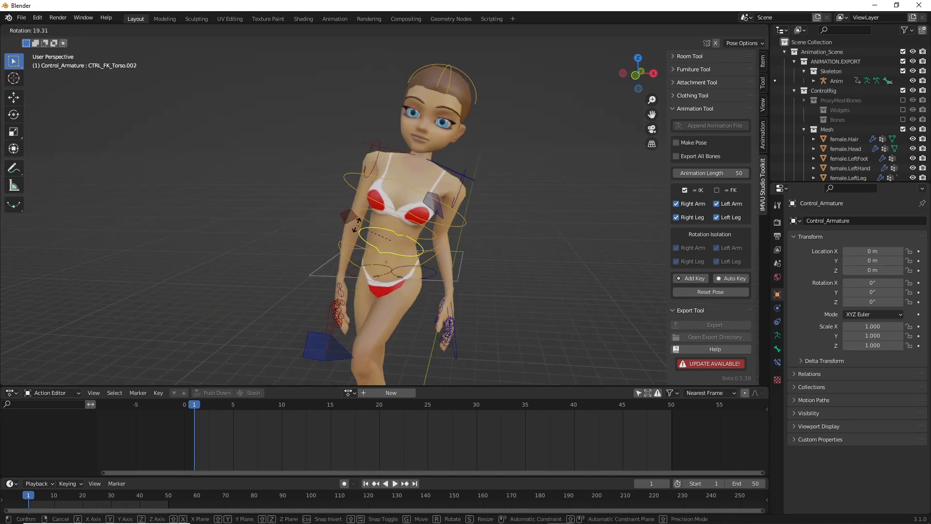
{"action": "right_click", "coordinate": [355, 232]}
Step: Try moving the avatar's left hand with the CTRL_IK_Hand.L control to bend the arm
{"action": "middle_click_drag", "start_coordinate": [479, 279], "coordinate": [381, 324]}
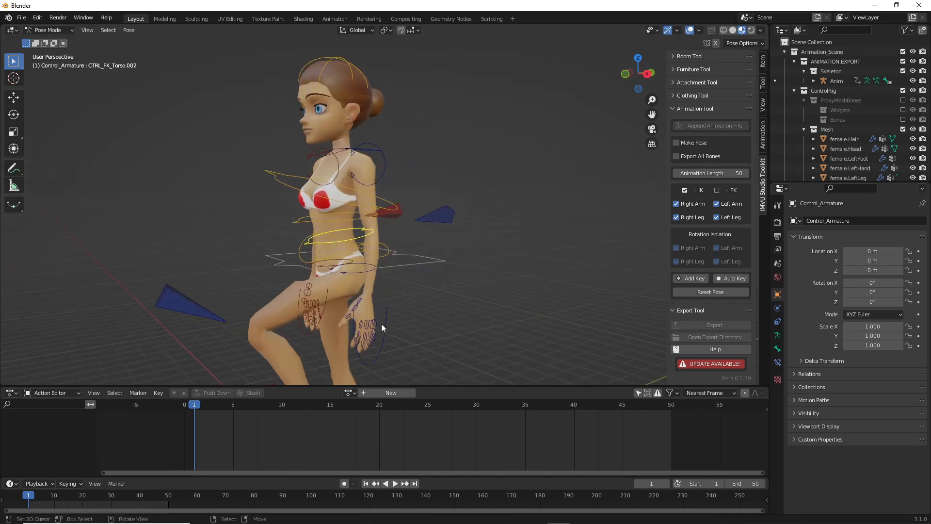
{"action": "left_click", "coordinate": [381, 324]}
{"action": "key", "text": "g"}
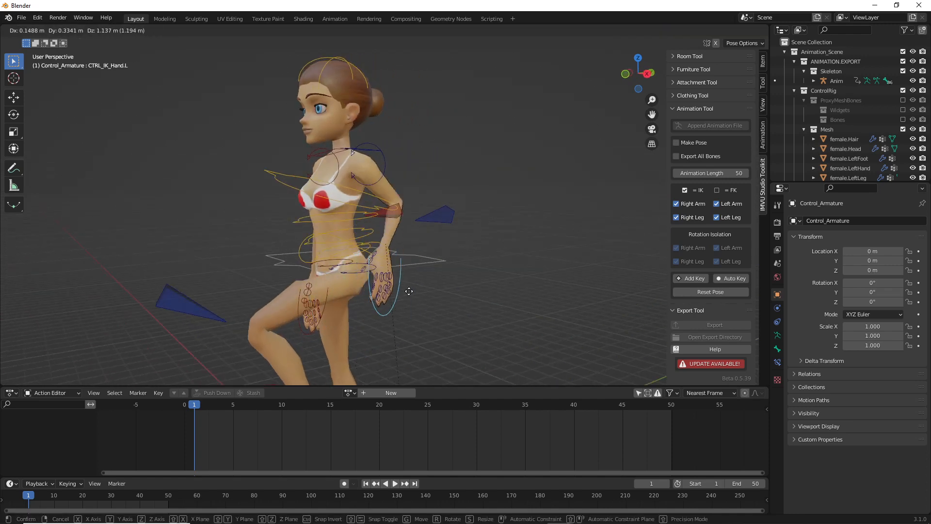
{"action": "left_click", "coordinate": [390, 319]}
{"action": "middle_click_drag", "start_coordinate": [369, 354], "coordinate": [364, 245], "text": "shift"}
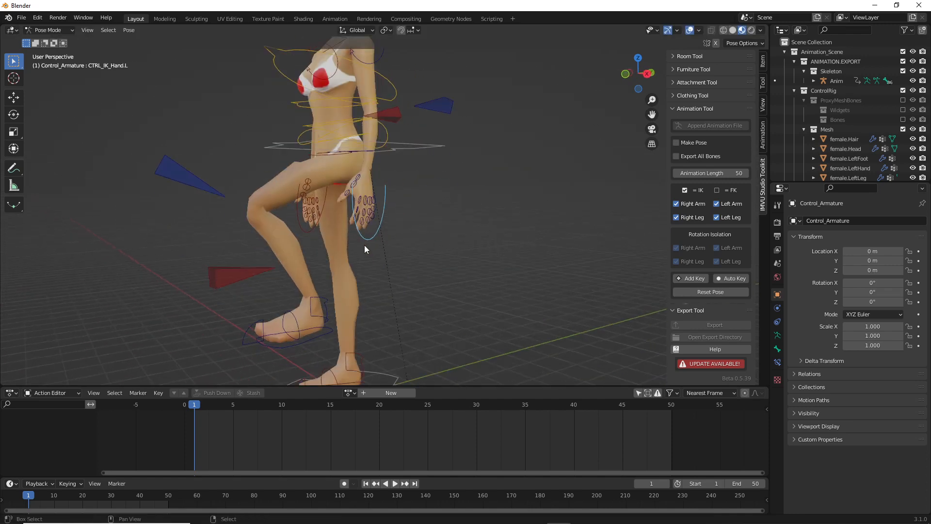
Step: Try rotating the left hand's index finger with the CTRL_FingerIndex01.L and CTRL_FingerIndex03.L controls
{"action": "scroll", "coordinate": [364, 245], "scroll_direction": "up", "scroll_amount": 5}
{"action": "left_click", "coordinate": [345, 191]}
{"action": "middle_click_drag", "start_coordinate": [345, 191], "coordinate": [428, 222]}
{"action": "key", "text": "r"}
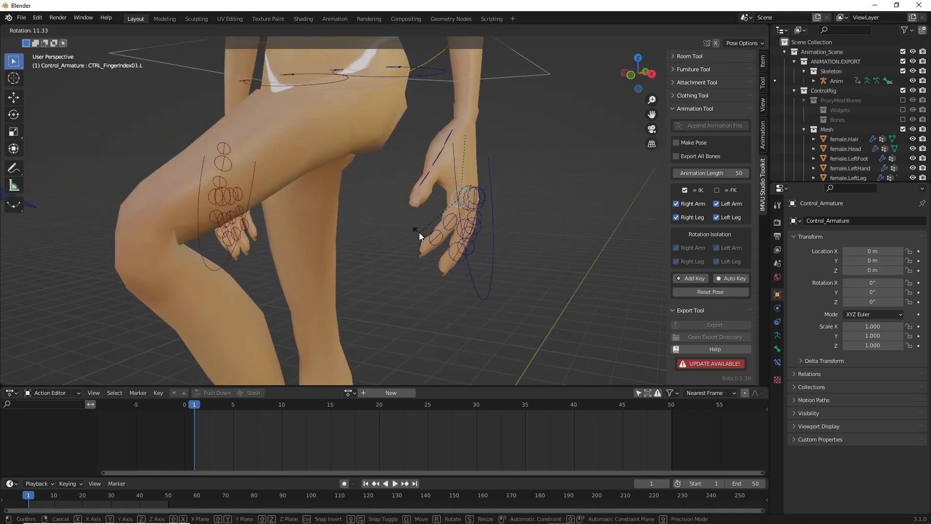
{"action": "left_click", "coordinate": [418, 232]}
{"action": "left_click", "coordinate": [440, 247]}
{"action": "key", "text": "r"}
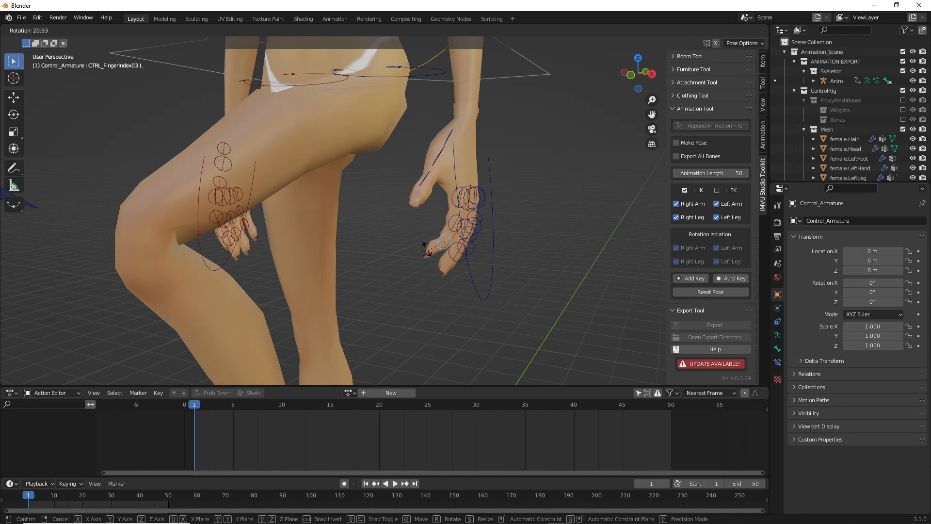
{"action": "left_click", "coordinate": [441, 247]}
Step: Try bending the middle joint of the left index finger by rotating CTRL_FingerIndex02.L, and cancel the rotation
{"action": "left_click", "coordinate": [447, 222]}
{"action": "key", "text": "r"}
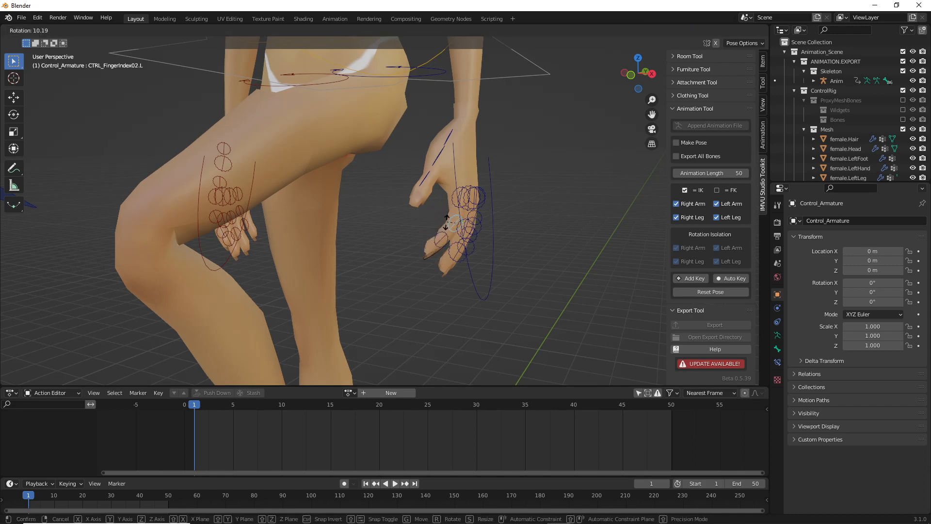
{"action": "right_click", "coordinate": [442, 210]}
{"action": "scroll", "coordinate": [448, 230], "scroll_direction": "up", "scroll_amount": 3}
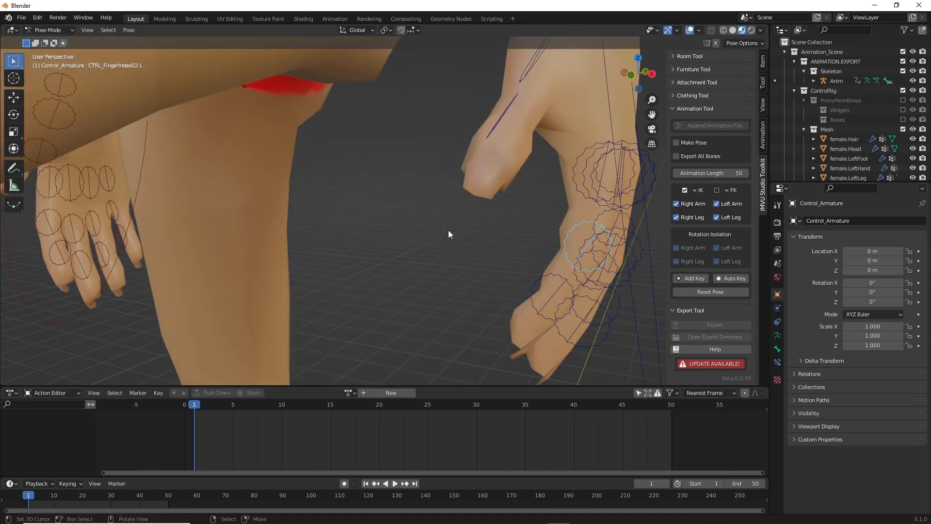
{"action": "scroll", "coordinate": [448, 231], "scroll_direction": "down", "scroll_amount": 1}
{"action": "key", "text": "r"}
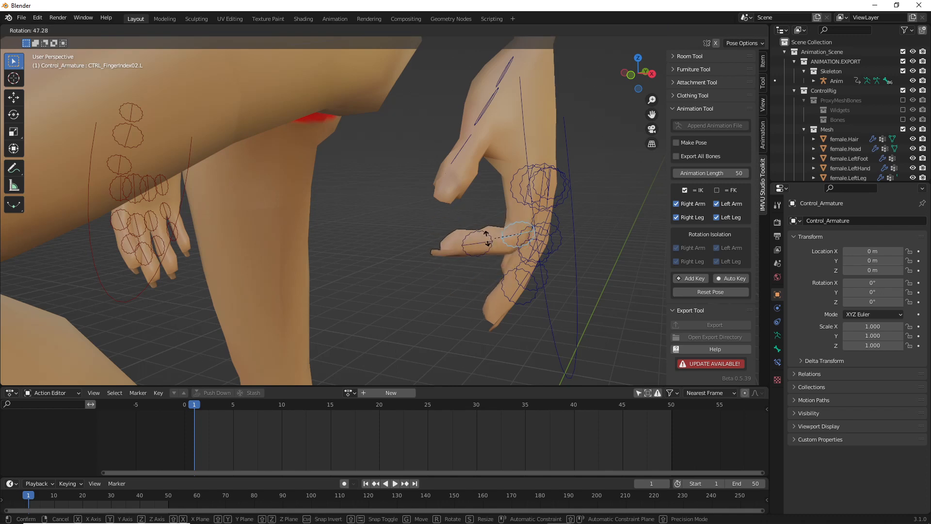
{"action": "right_click", "coordinate": [490, 245]}
{"action": "middle_click_drag", "start_coordinate": [490, 244], "coordinate": [439, 245]}
{"action": "scroll", "coordinate": [438, 246], "scroll_direction": "down", "scroll_amount": 1}
{"action": "scroll", "coordinate": [414, 243], "scroll_direction": "down", "scroll_amount": 4}
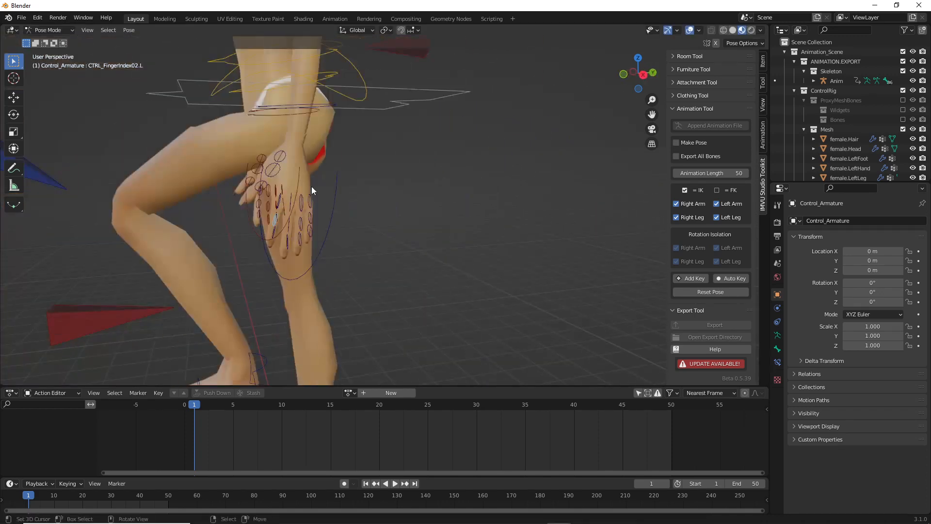
{"action": "middle_click_drag", "start_coordinate": [311, 186], "coordinate": [363, 223], "text": "shift"}
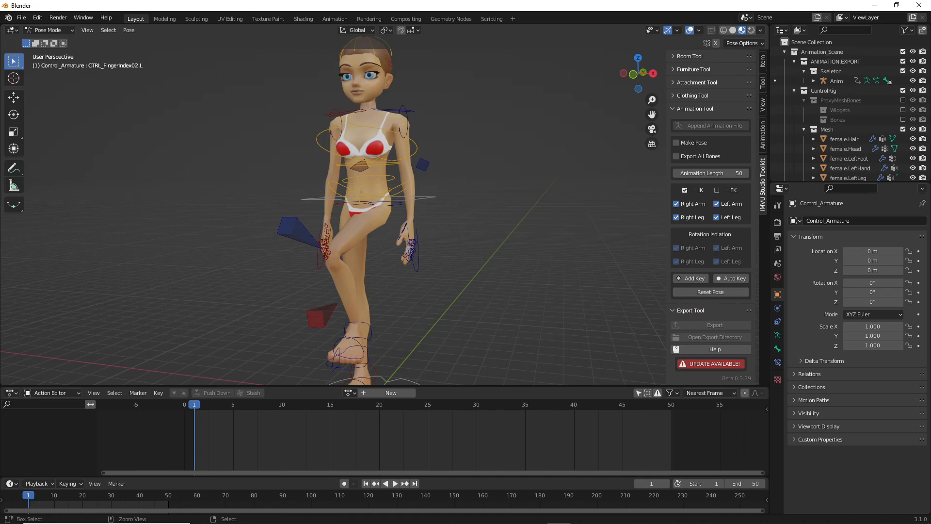
Step: Try resetting the whole rig with the toolkit's Reset Pose command, and undo it
{"action": "left_click_drag", "start_coordinate": [710, 304], "coordinate": [710, 322]}
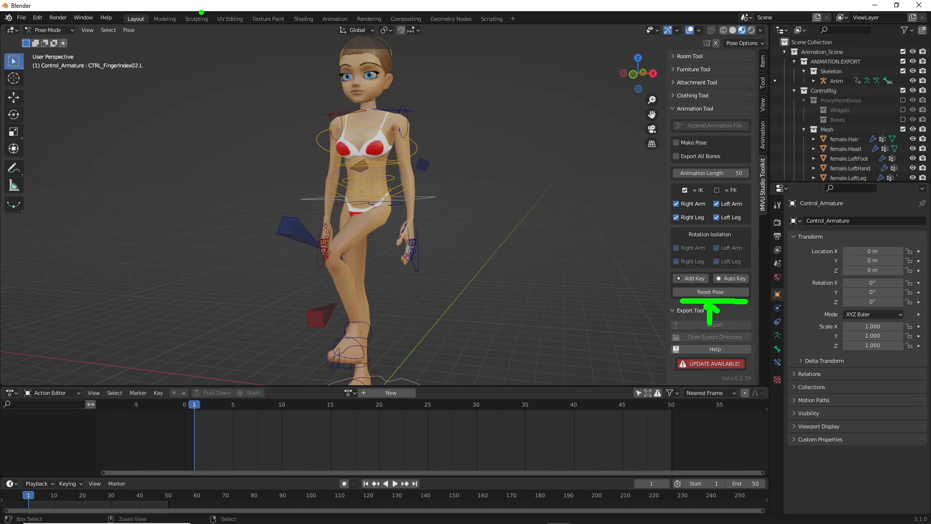
{"action": "left_click_drag", "start_coordinate": [144, 36], "coordinate": [114, 43]}
{"action": "key", "text": "Escape"}
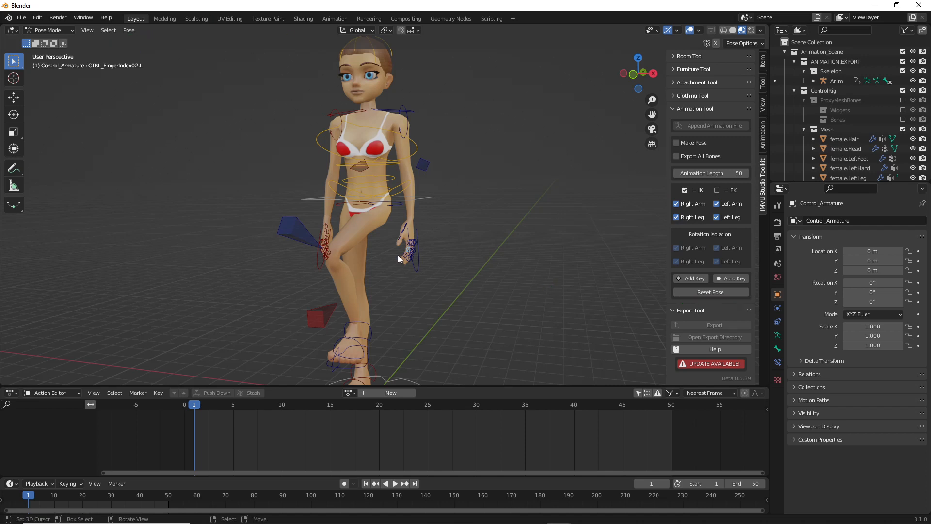
{"action": "left_click", "coordinate": [709, 292]}
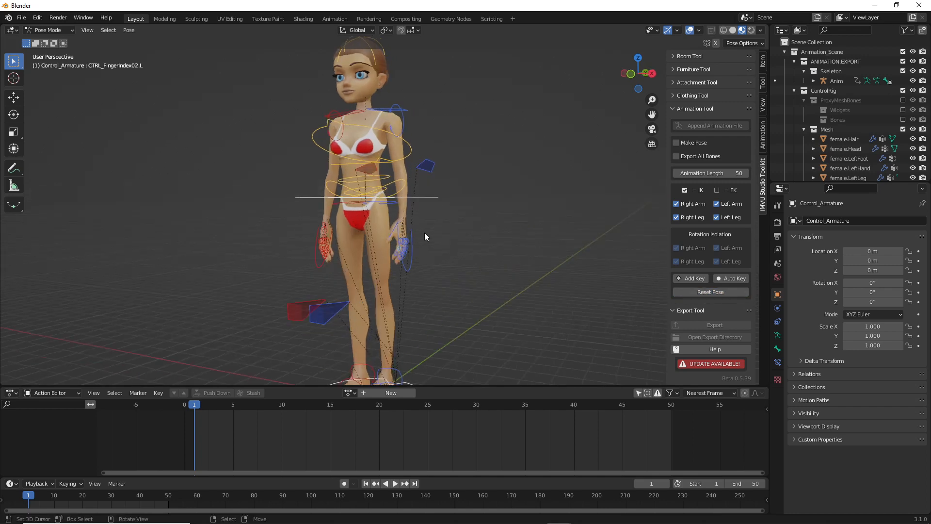
{"action": "middle_click_drag", "start_coordinate": [424, 232], "coordinate": [379, 345]}
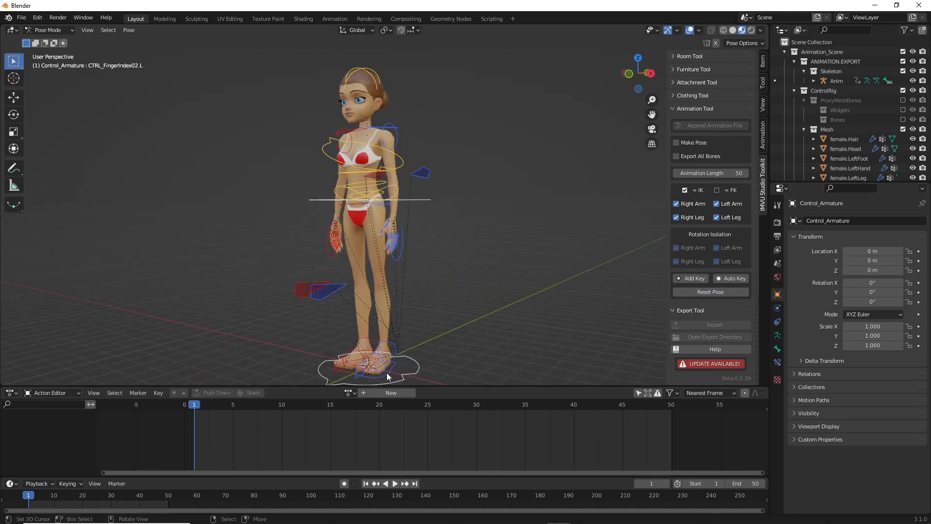
{"action": "key", "text": "ctrl+z"}
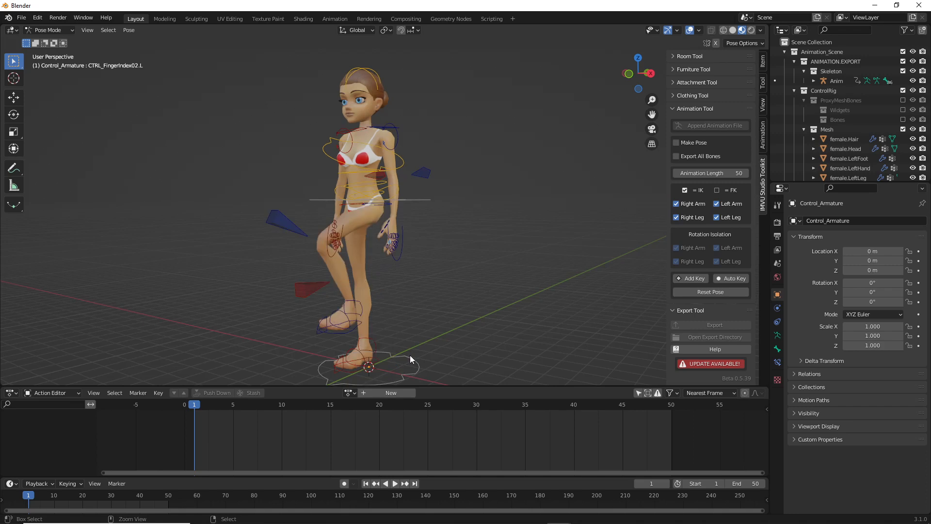
{"action": "middle_click_drag", "start_coordinate": [360, 226], "coordinate": [365, 225]}
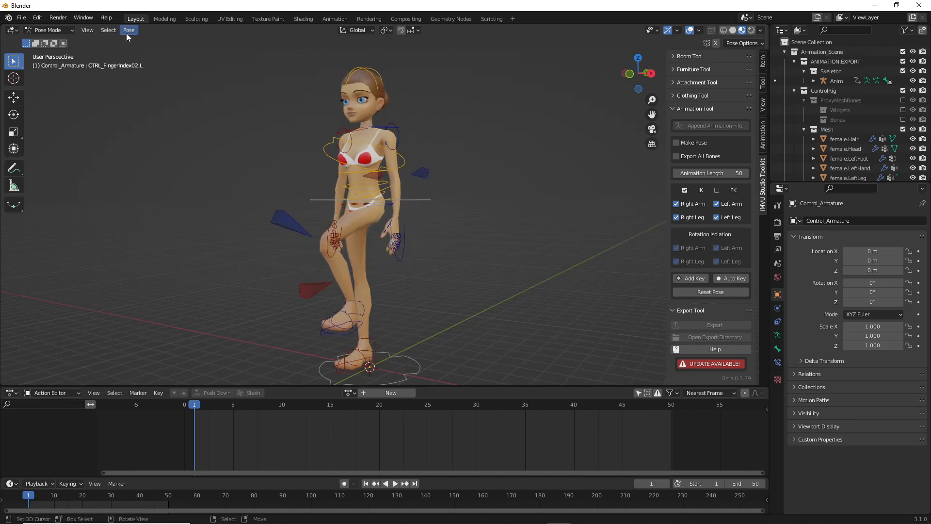
Step: Try clearing all transforms with every bone of the control rig selected, and undo both the clearing and the selection
{"action": "key", "text": "a"}
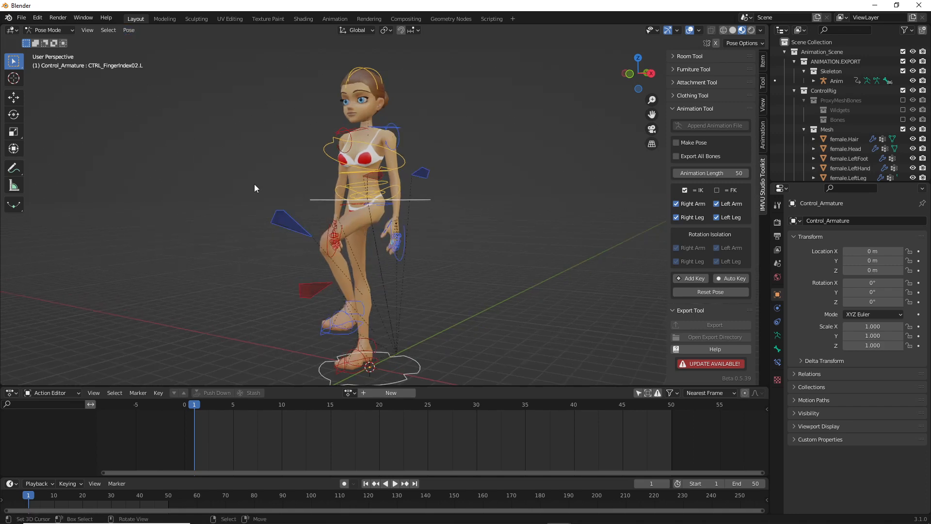
{"action": "left_click", "coordinate": [129, 31]}
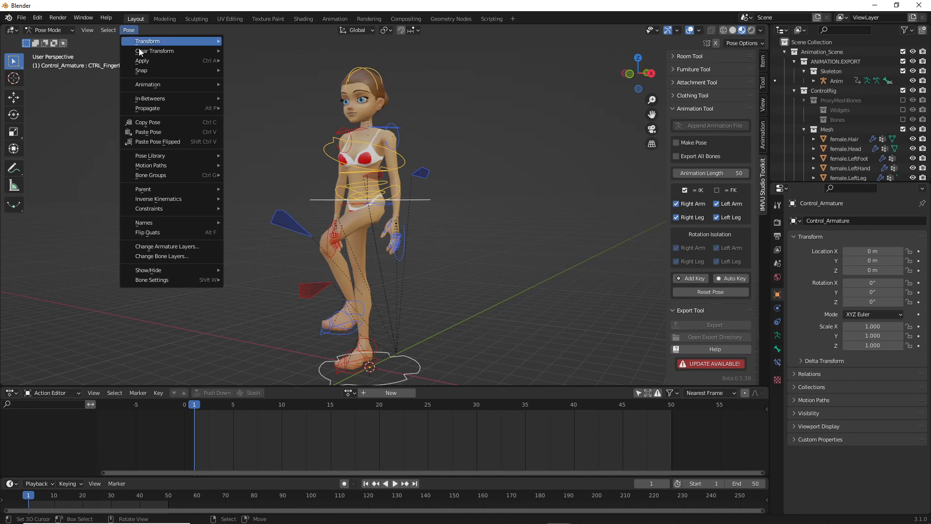
{"action": "mouse_move", "coordinate": [143, 51]}
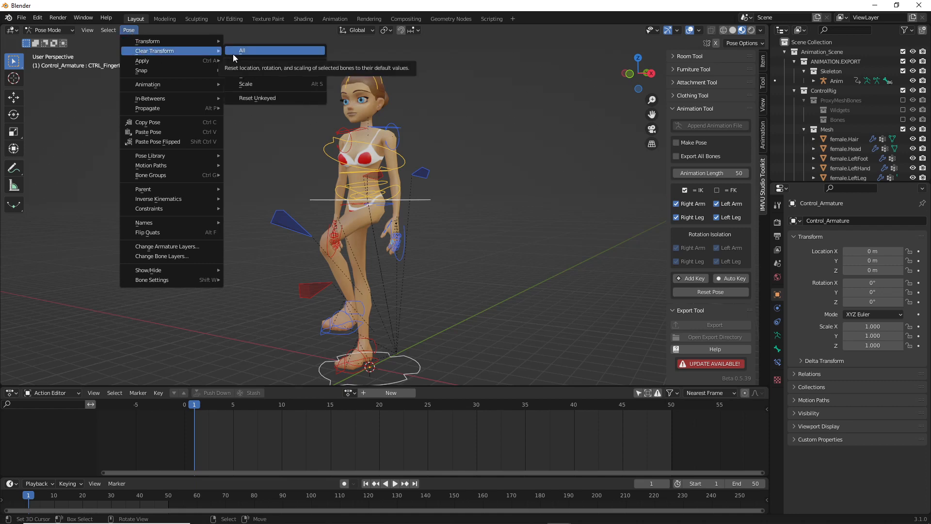
{"action": "left_click_drag", "start_coordinate": [233, 58], "coordinate": [259, 59]}
{"action": "left_click_drag", "start_coordinate": [137, 60], "coordinate": [170, 60]}
{"action": "left_click_drag", "start_coordinate": [118, 38], "coordinate": [141, 40]}
{"action": "key", "text": "Escape"}
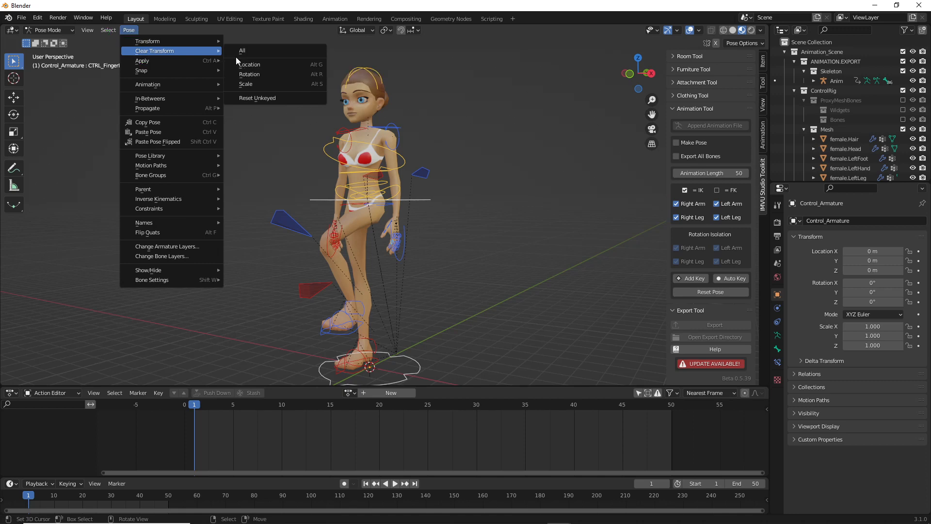
{"action": "left_click", "coordinate": [246, 50]}
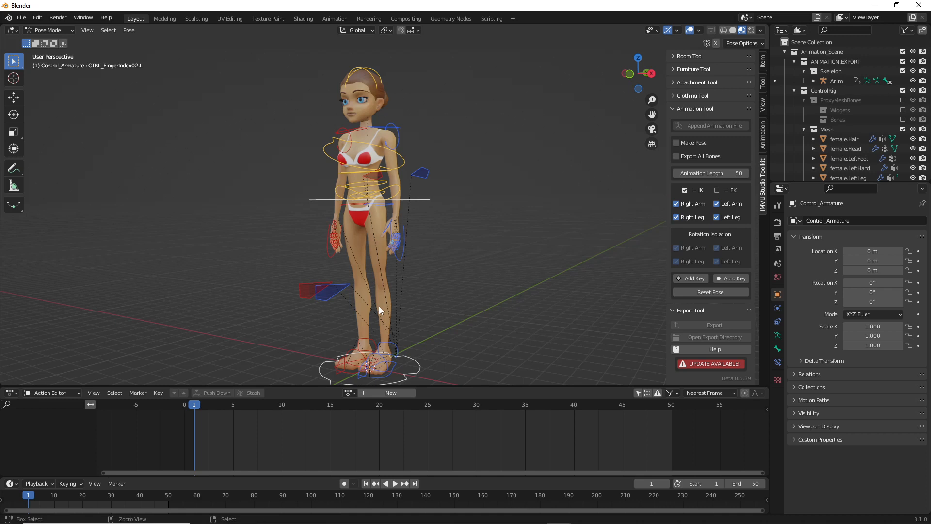
{"action": "key", "text": "ctrl+z"}
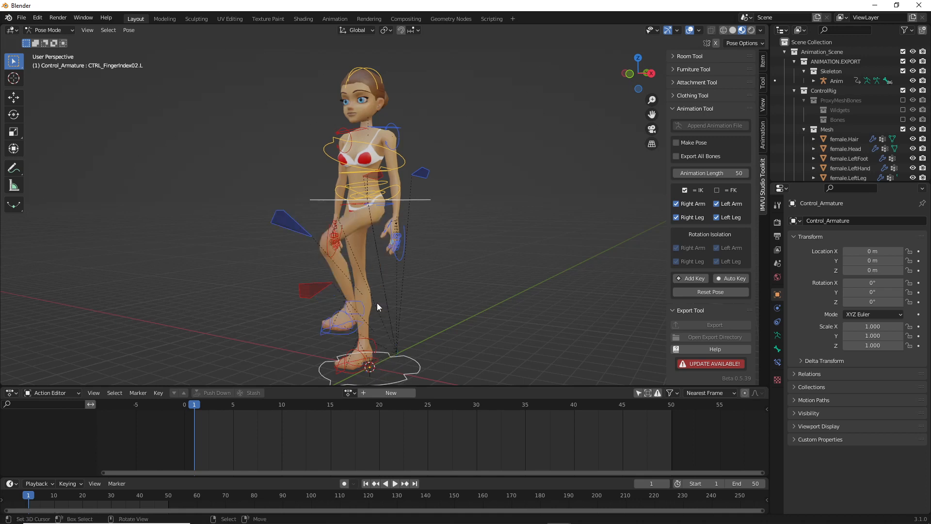
{"action": "key", "text": "ctrl+z"}
Step: Try clearing all transforms twice while no bones are selected
{"action": "left_click", "coordinate": [129, 30]}
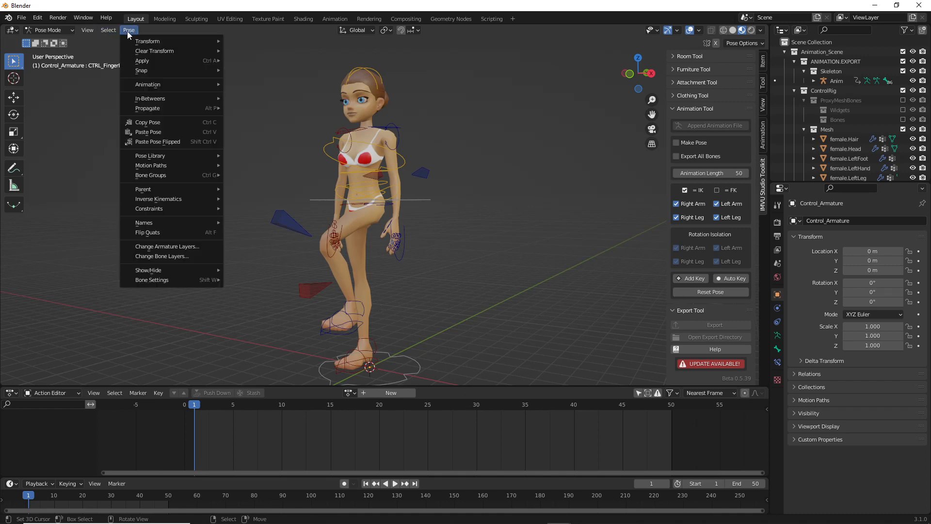
{"action": "mouse_move", "coordinate": [138, 51]}
{"action": "left_click", "coordinate": [241, 51]}
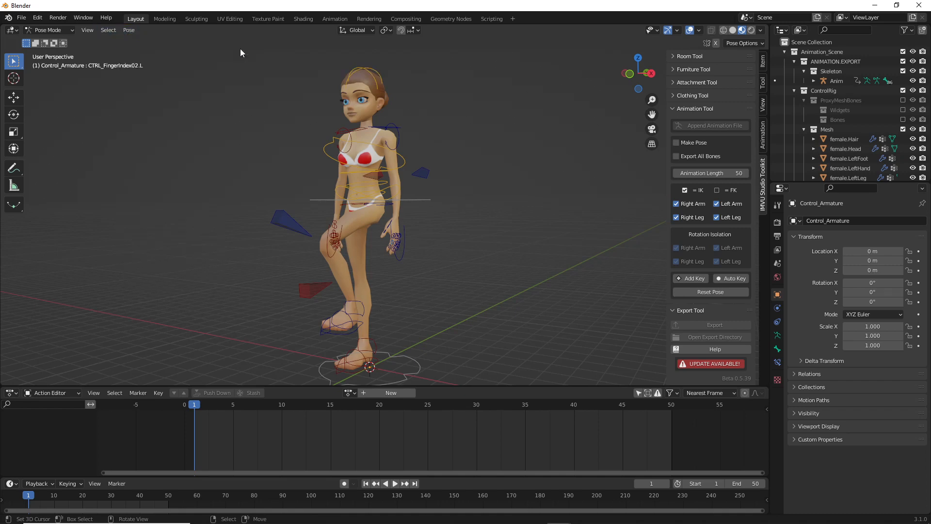
{"action": "left_click", "coordinate": [130, 31]}
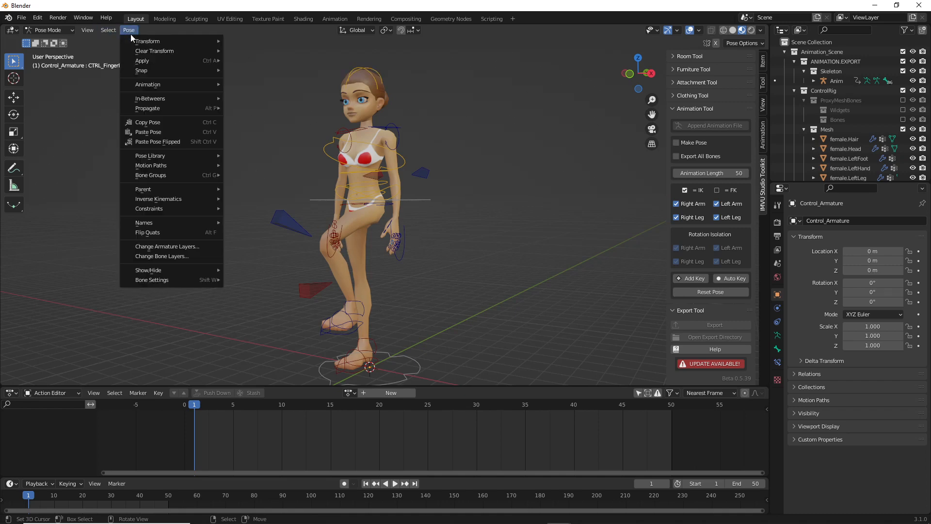
{"action": "mouse_move", "coordinate": [160, 51]}
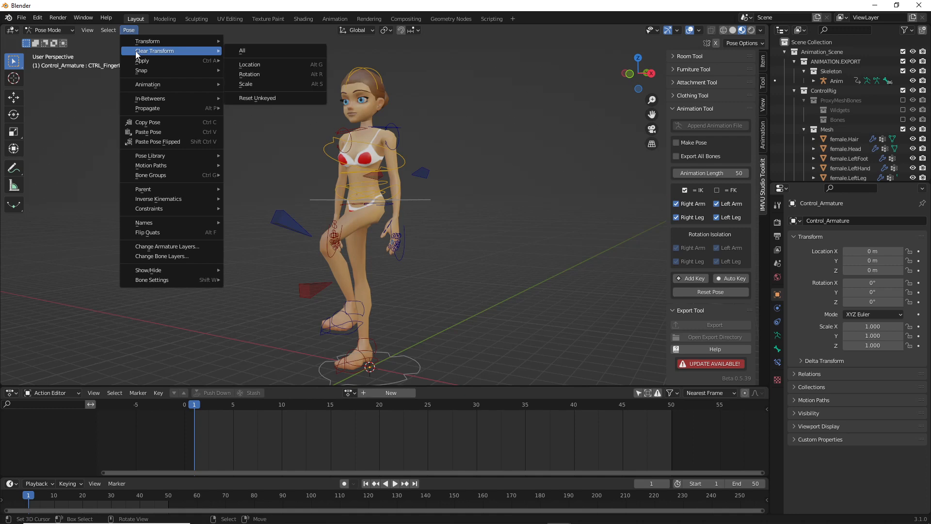
{"action": "left_click", "coordinate": [243, 51]}
Step: Reset the avatar to its default standing pose with the toolkit's Reset Pose command
{"action": "key", "text": "ctrl+2"}
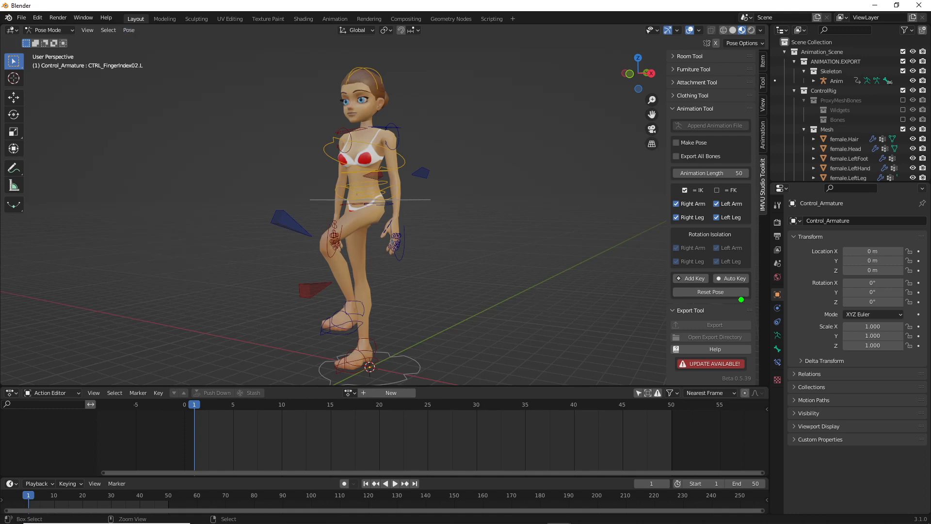
{"action": "left_click_drag", "start_coordinate": [690, 301], "coordinate": [741, 303]}
{"action": "key", "text": "Escape"}
{"action": "left_click", "coordinate": [706, 292]}
{"action": "mouse_move", "coordinate": [432, 244]}
{"action": "middle_mouse_down"}
{"action": "mouse_move", "coordinate": [538, 247]}
{"action": "mouse_move", "coordinate": [435, 245]}
{"action": "mouse_move", "coordinate": [339, 283]}
{"action": "mouse_move", "coordinate": [415, 280]}
{"action": "mouse_move", "coordinate": [386, 268]}
{"action": "mouse_move", "coordinate": [393, 258]}
{"action": "middle_mouse_up"}
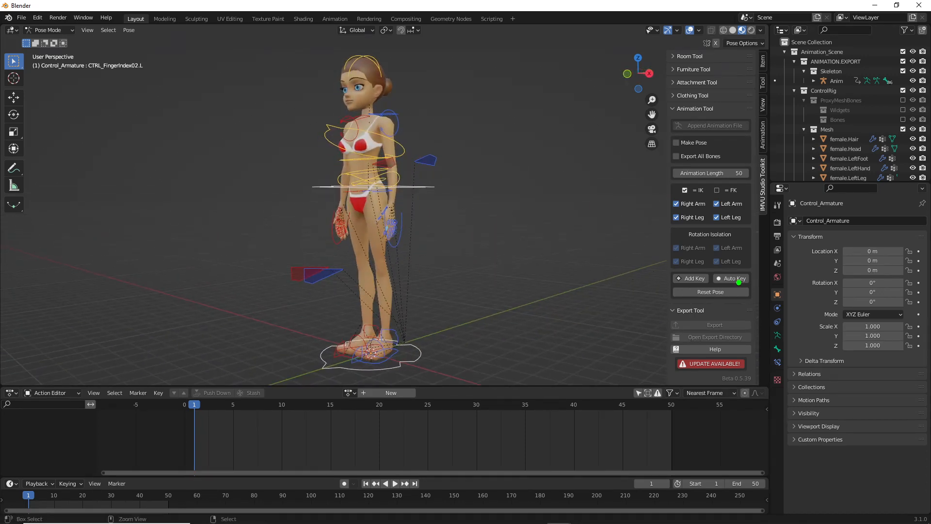
Step: Enable Auto Key in the toolkit's animation settings so that control changes are keyed automatically
{"action": "left_click", "coordinate": [739, 279]}
{"action": "left_click_drag", "start_coordinate": [674, 287], "coordinate": [306, 350]}
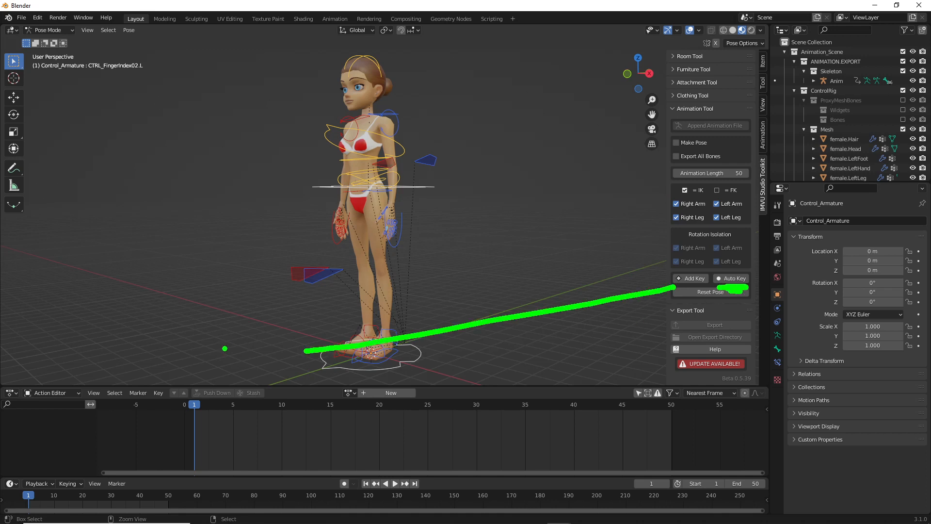
{"action": "left_click_drag", "start_coordinate": [231, 347], "coordinate": [304, 364]}
{"action": "left_click", "coordinate": [195, 427]}
{"action": "left_click_drag", "start_coordinate": [196, 437], "coordinate": [195, 461]}
{"action": "key", "text": "Escape"}
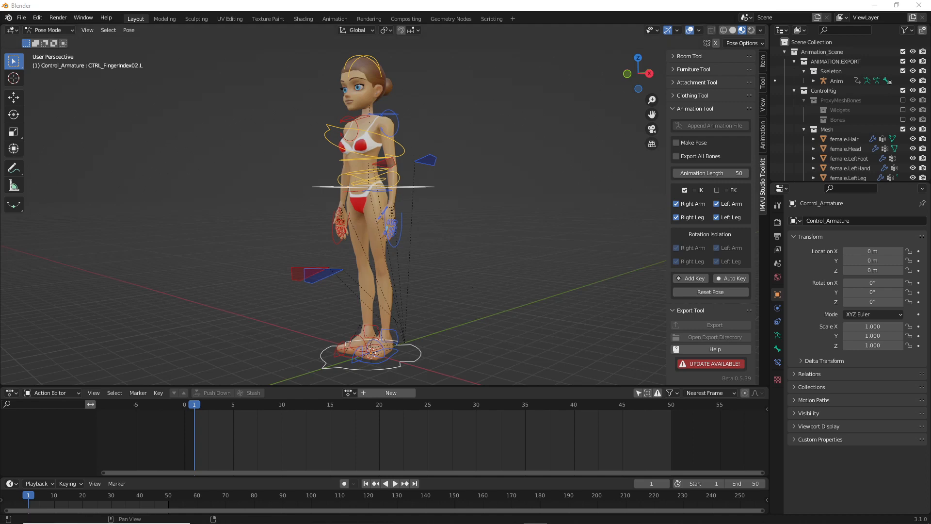
{"action": "left_click_drag", "start_coordinate": [716, 289], "coordinate": [747, 290]}
{"action": "left_click", "coordinate": [741, 280]}
{"action": "middle_click_drag", "start_coordinate": [414, 289], "coordinate": [449, 287]}
{"action": "left_click", "coordinate": [377, 242]}
{"action": "scroll", "coordinate": [400, 344], "scroll_direction": "up", "scroll_amount": 2}
{"action": "scroll", "coordinate": [400, 344], "scroll_direction": "down", "scroll_amount": 1}
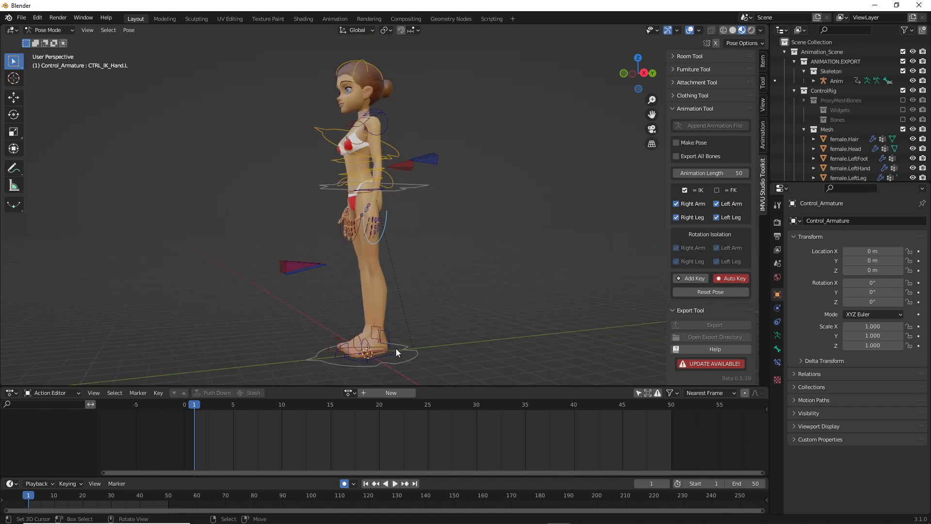
{"action": "key", "text": "space"}
{"action": "key", "text": "Escape"}
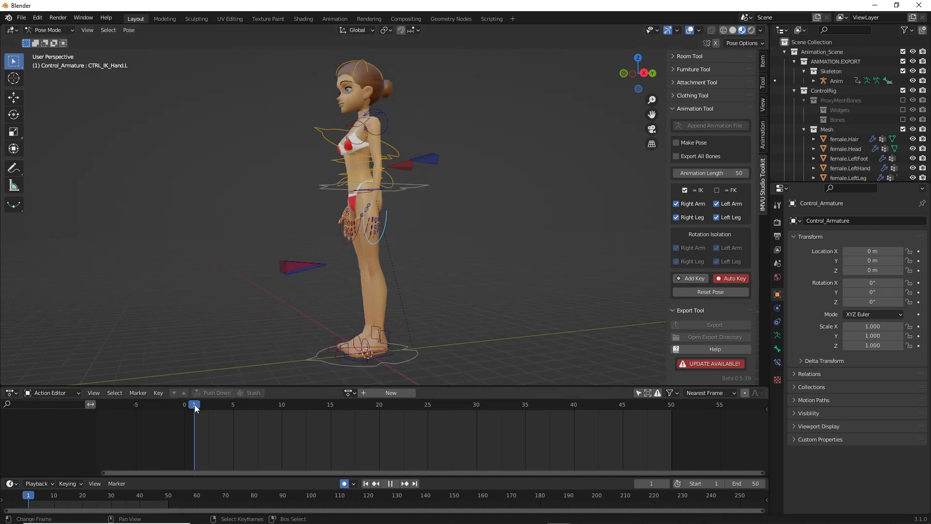
Step: Raise the left foot at frame 1 by moving CTRL_Foot.L about 2.55 m forward and 1.68 m up
{"action": "left_click", "coordinate": [371, 356]}
{"action": "middle_click_drag", "start_coordinate": [372, 356], "coordinate": [423, 340]}
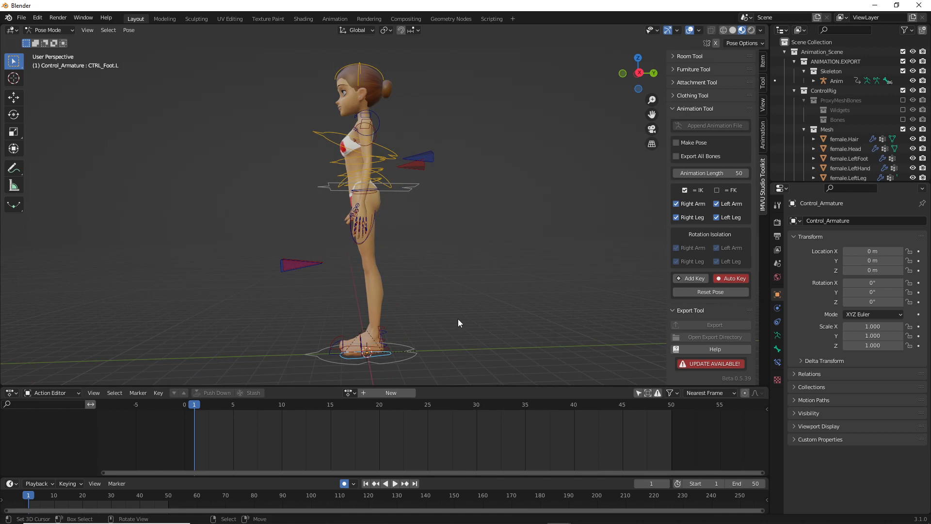
{"action": "key", "text": "g"}
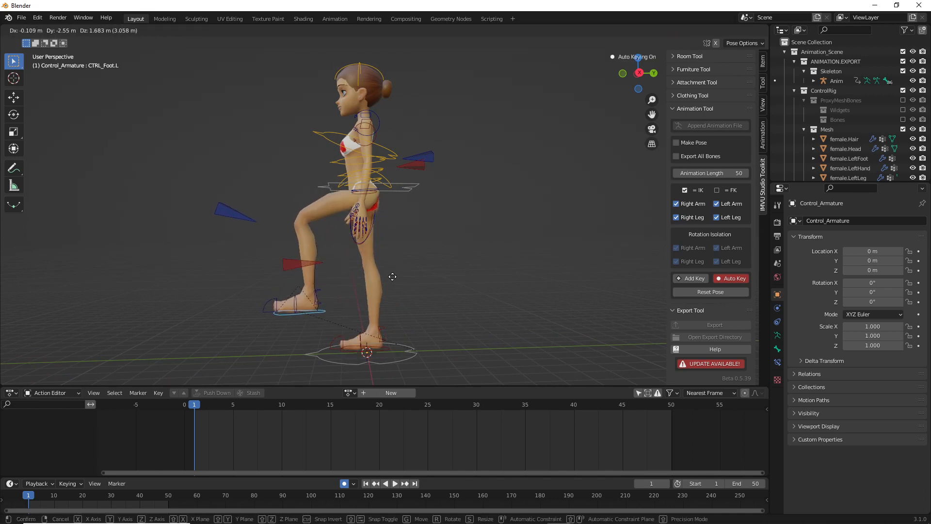
{"action": "left_click", "coordinate": [392, 277]}
Step: Move the CTRL_IK_Hand.R control up and in front of the body at frame 1, and rotate the hand so its fingers point forward
{"action": "middle_click_drag", "start_coordinate": [420, 272], "coordinate": [389, 291]}
{"action": "left_click", "coordinate": [390, 258]}
{"action": "key", "text": "g"}
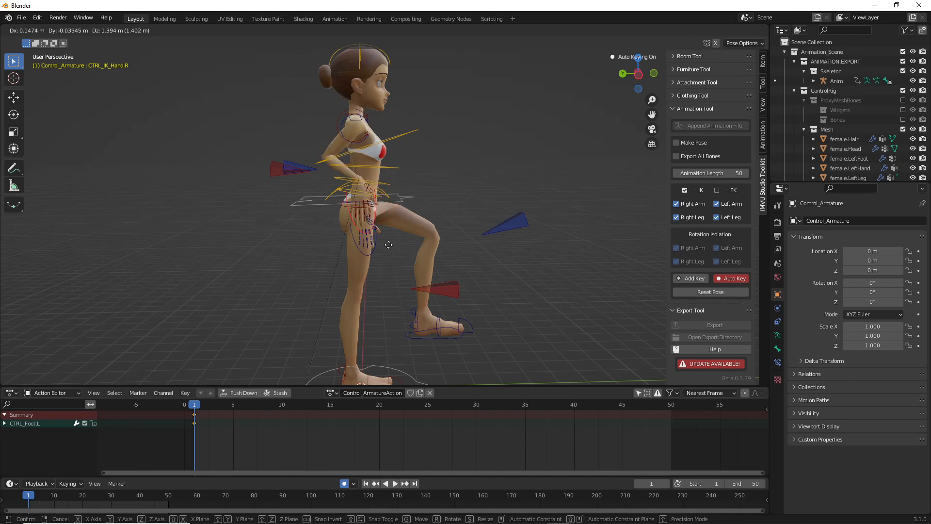
{"action": "left_click", "coordinate": [453, 258]}
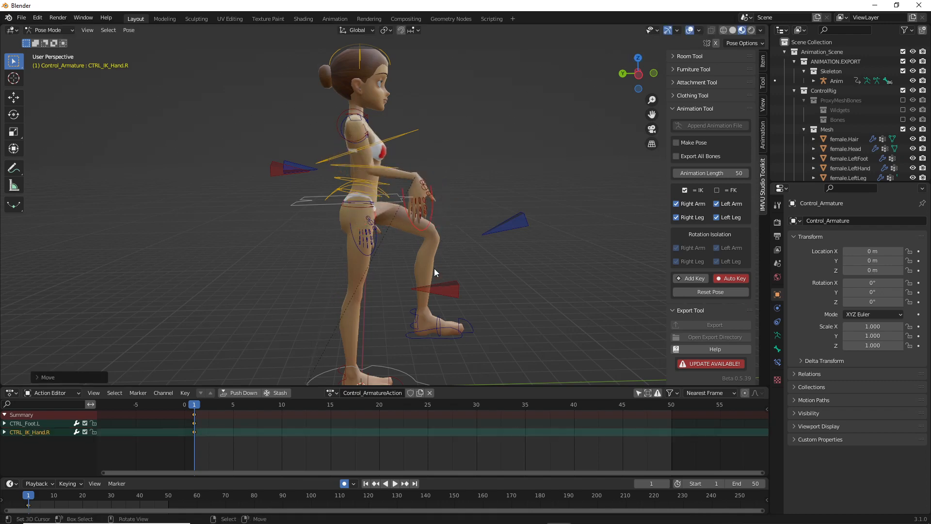
{"action": "key", "text": "r"}
{"action": "left_click", "coordinate": [493, 141]}
Step: Reposition the right elbow's CTRL_IK_ArmPole.R.001 control at frame 1 to adjust the bent right arm
{"action": "middle_click_drag", "start_coordinate": [493, 141], "coordinate": [392, 242]}
{"action": "left_click", "coordinate": [333, 146]}
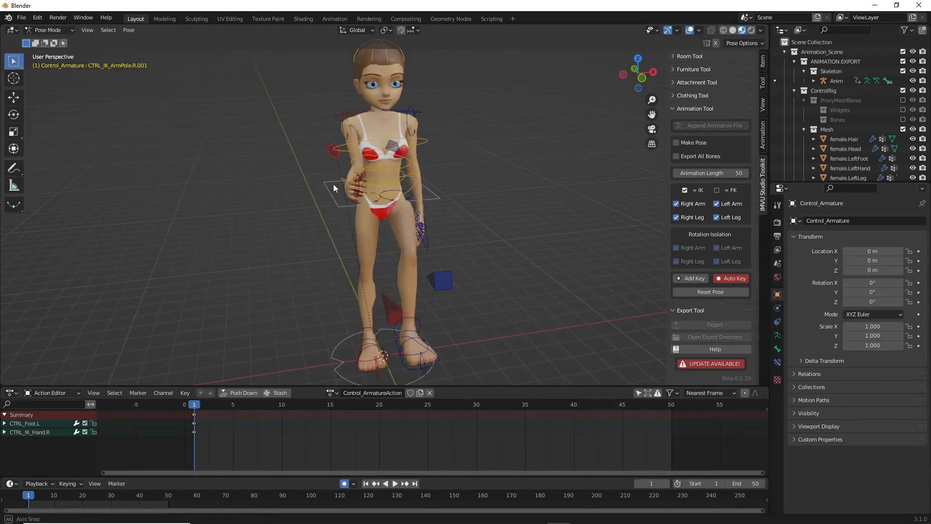
{"action": "middle_click_drag", "start_coordinate": [333, 184], "coordinate": [426, 240]}
{"action": "key", "text": "g"}
{"action": "left_click", "coordinate": [347, 177]}
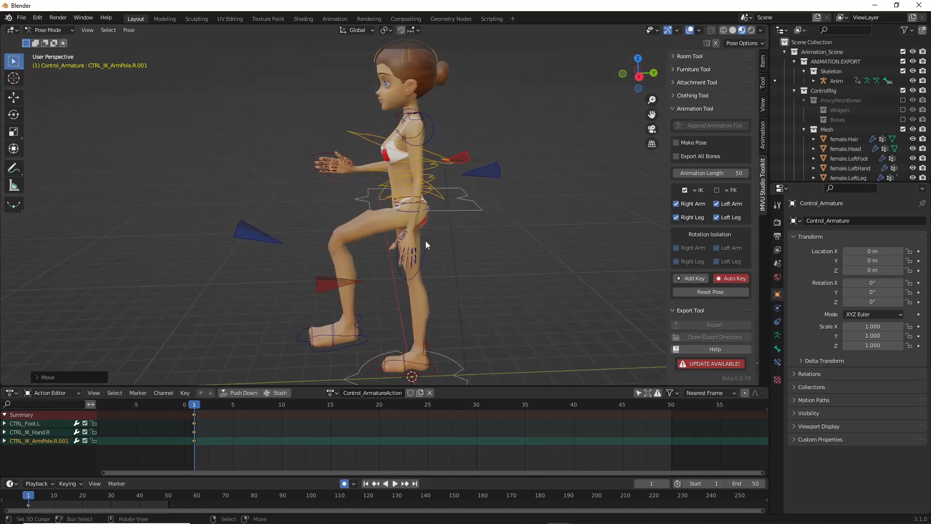
Step: Move CTRL_IK_Hand.L up to the left hip at frame 1 and rotate it about 38°
{"action": "left_click", "coordinate": [427, 252]}
{"action": "key", "text": "g"}
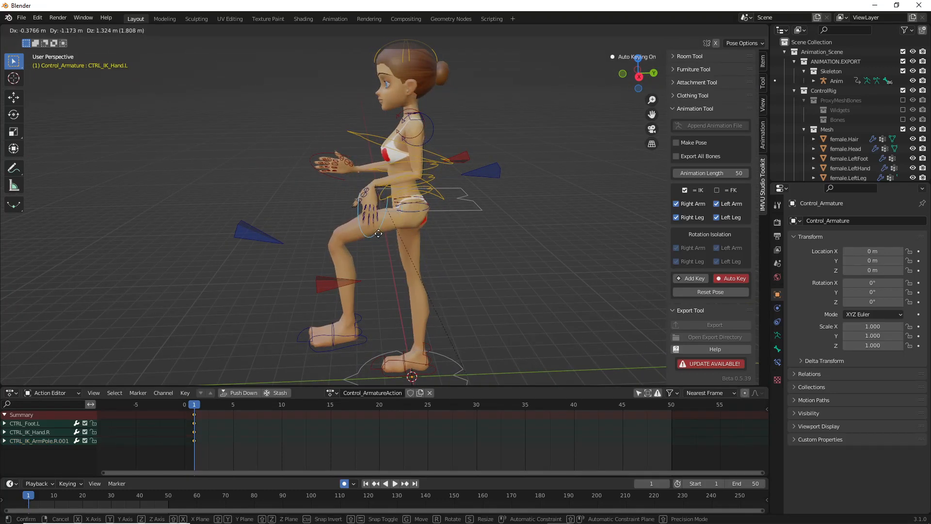
{"action": "left_click", "coordinate": [411, 235]}
{"action": "key", "text": "r"}
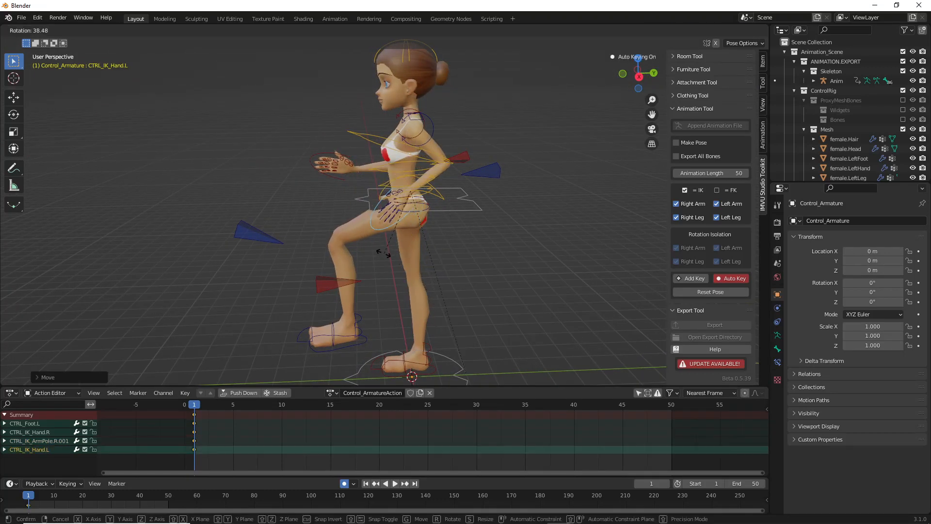
{"action": "left_click", "coordinate": [383, 253]}
Step: Reposition the left elbow's CTRL_IK_ArmPole.L.001 control at frame 1 to adjust the bent left arm
{"action": "middle_click_drag", "start_coordinate": [376, 211], "coordinate": [542, 210]}
{"action": "left_click", "coordinate": [431, 161]}
{"action": "key", "text": "g"}
{"action": "left_click", "coordinate": [420, 213]}
Step: Fine-tune the position of CTRL_IK_Hand.L at frame 1 so the left hand rests against the hip
{"action": "left_click", "coordinate": [408, 211]}
{"action": "key", "text": "g"}
{"action": "left_click", "coordinate": [471, 219]}
{"action": "key", "text": "g"}
{"action": "left_click", "coordinate": [376, 222]}
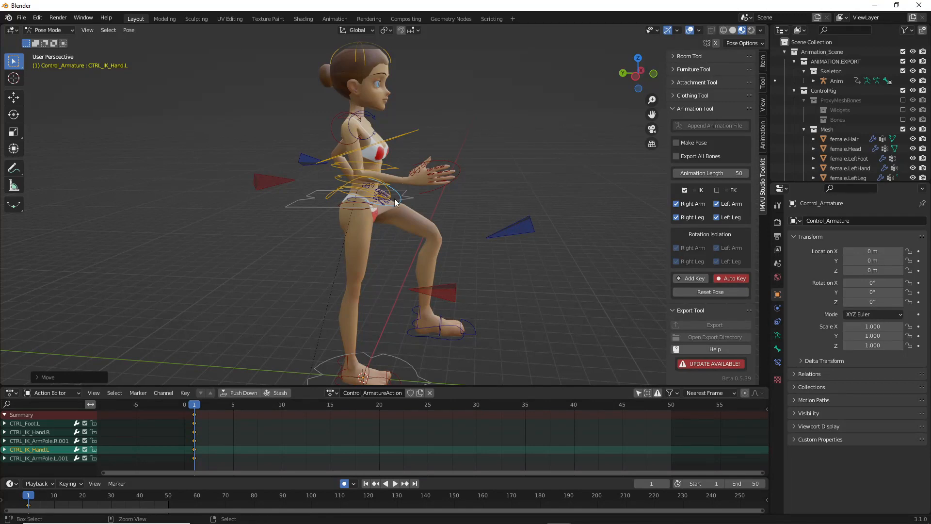
{"action": "left_click_drag", "start_coordinate": [356, 177], "coordinate": [372, 173]}
{"action": "left_click_drag", "start_coordinate": [353, 226], "coordinate": [265, 348]}
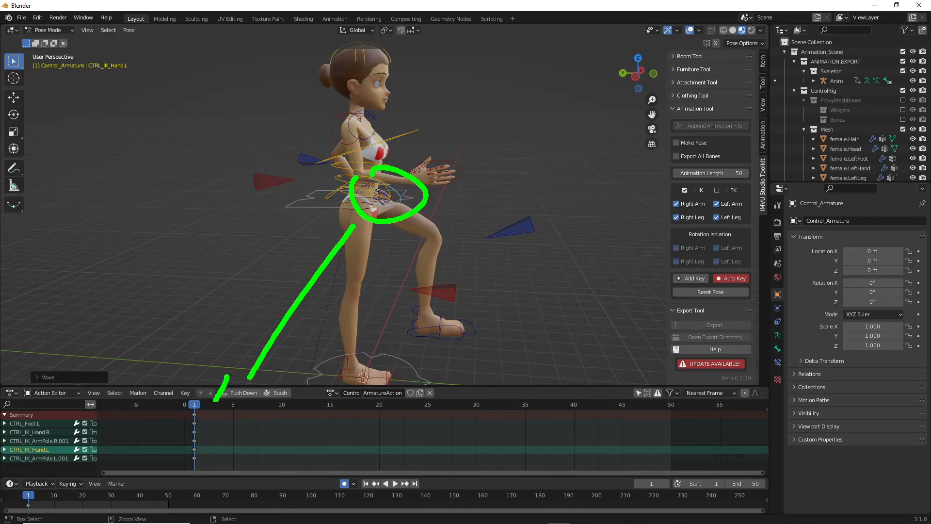
{"action": "left_click_drag", "start_coordinate": [215, 401], "coordinate": [279, 367]}
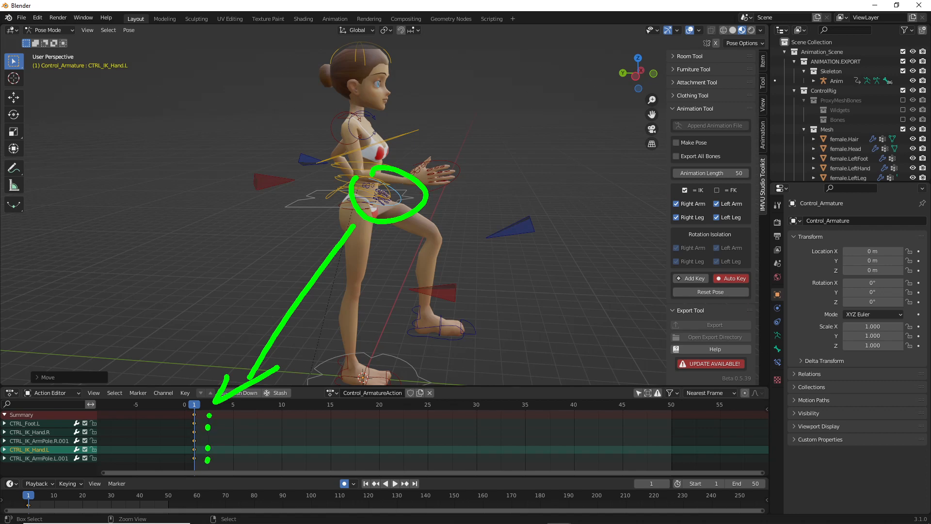
{"action": "key", "text": "Escape"}
Step: Go to frame 15 and reset the rig's pose there so the default stance is keyed
{"action": "middle_click_drag", "start_coordinate": [589, 50], "coordinate": [367, 224]}
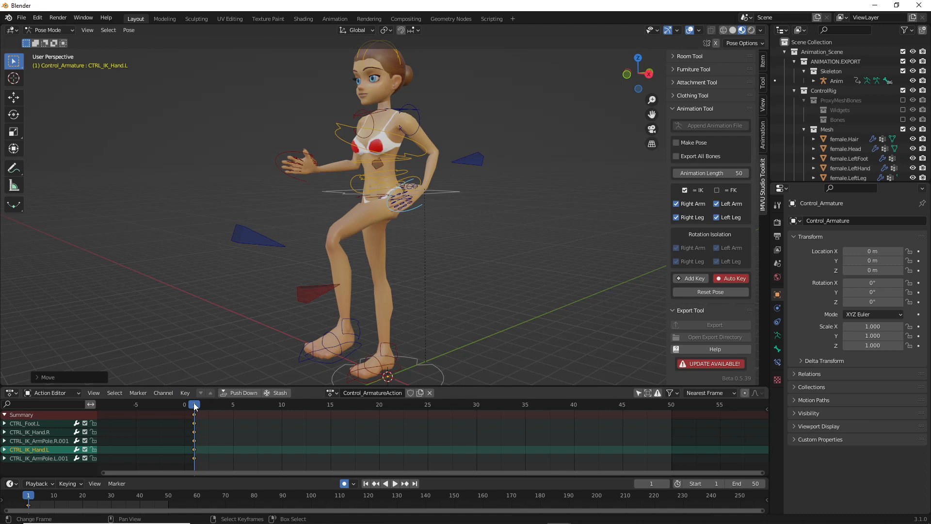
{"action": "left_click_drag", "start_coordinate": [194, 407], "coordinate": [328, 410]}
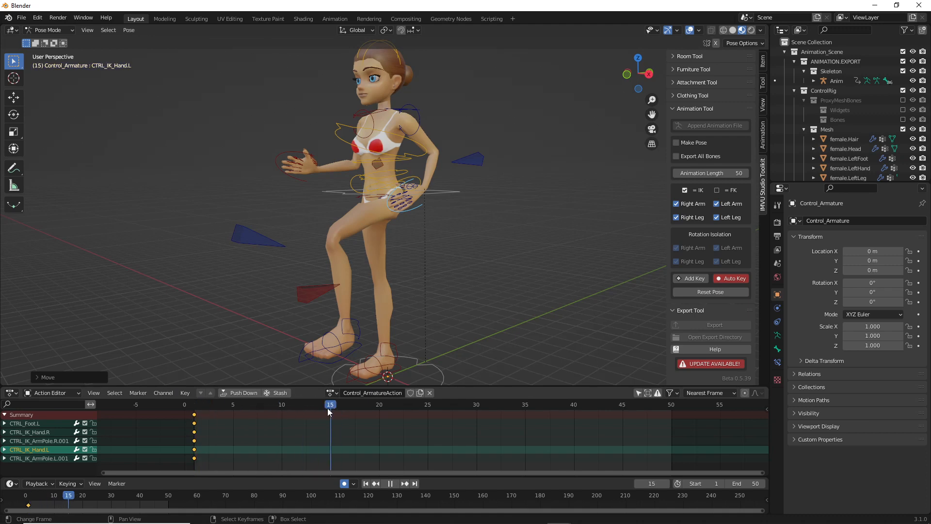
{"action": "middle_click_drag", "start_coordinate": [334, 232], "coordinate": [487, 240]}
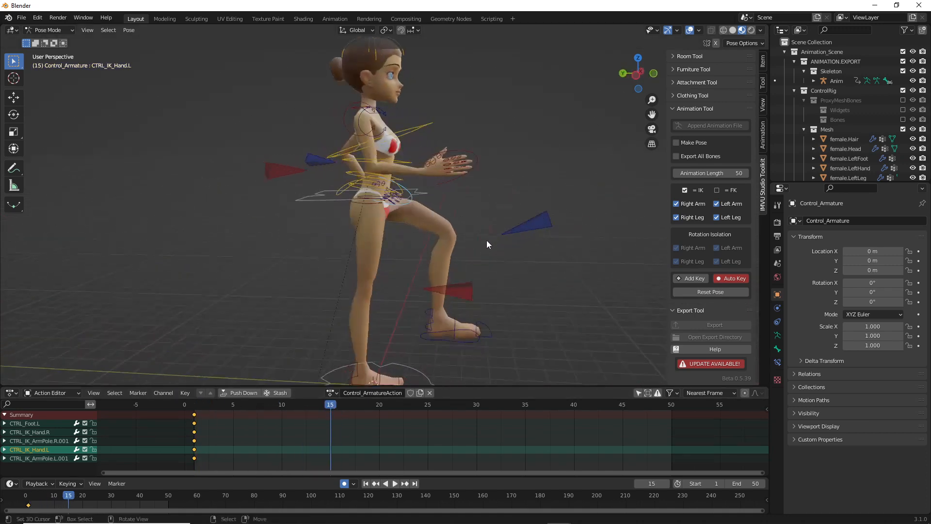
{"action": "middle_click_drag", "start_coordinate": [410, 313], "coordinate": [393, 246], "text": "shift"}
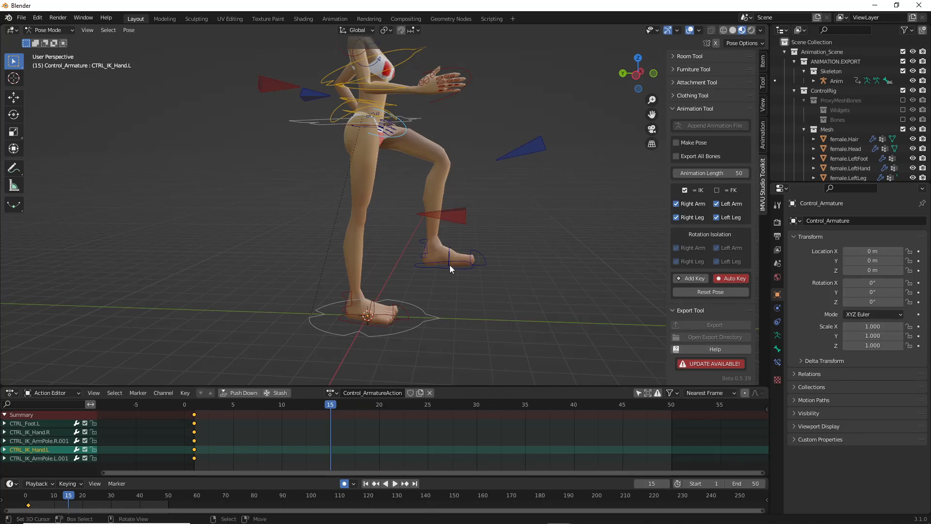
{"action": "mouse_move", "coordinate": [450, 267]}
{"action": "middle_mouse_down"}
{"action": "mouse_move", "coordinate": [398, 269]}
{"action": "mouse_move", "coordinate": [439, 268]}
{"action": "middle_mouse_up"}
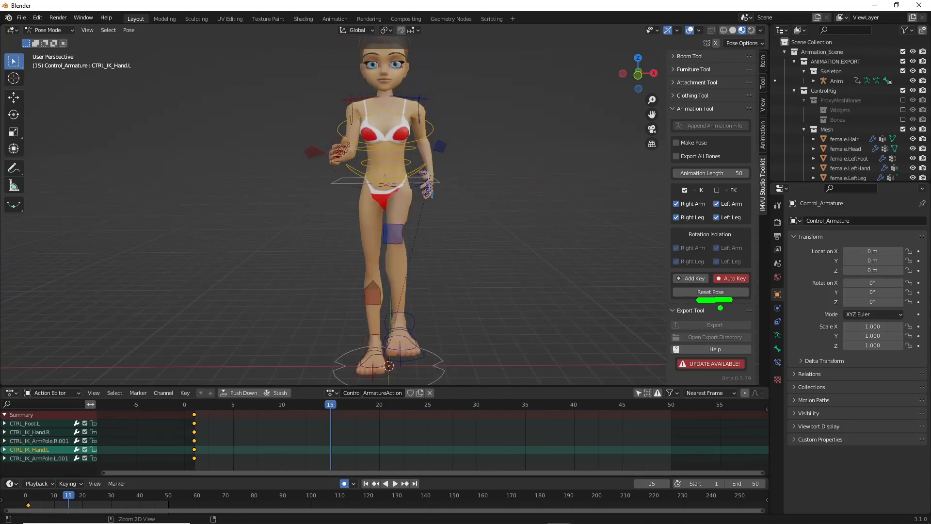
{"action": "left_click", "coordinate": [712, 290]}
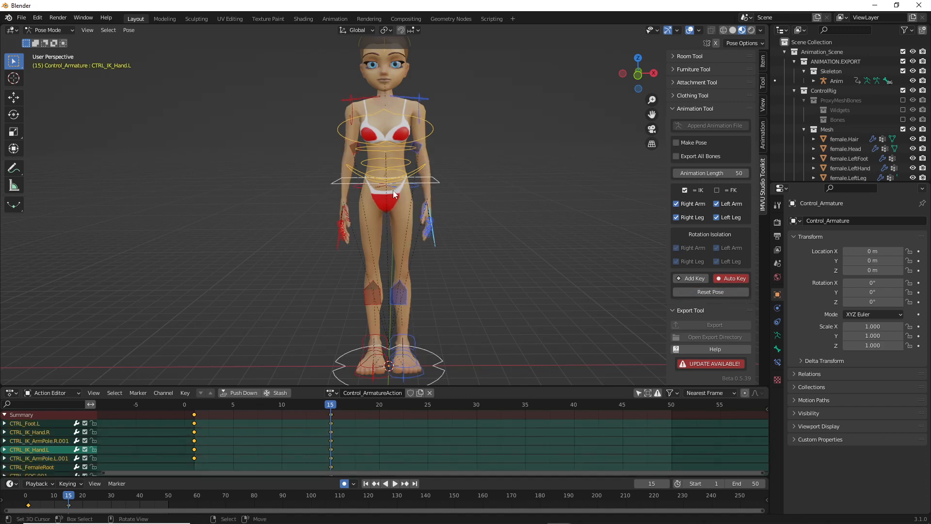
Step: Scrub the timeline back to frame 1 and forward to frame 15 to compare the two keyed poses
{"action": "middle_click_drag", "start_coordinate": [394, 194], "coordinate": [300, 219]}
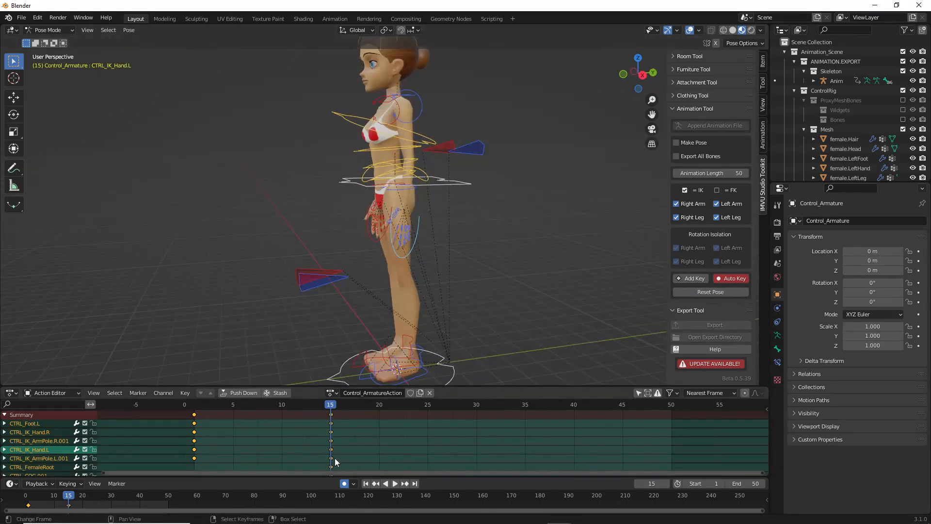
{"action": "middle_click_drag", "start_coordinate": [334, 458], "coordinate": [353, 436]}
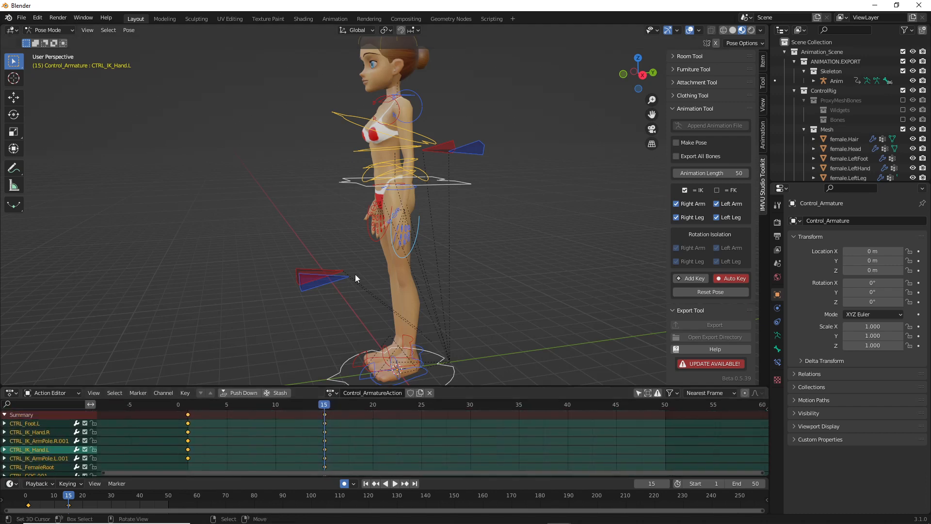
{"action": "middle_click_drag", "start_coordinate": [373, 185], "coordinate": [391, 181]}
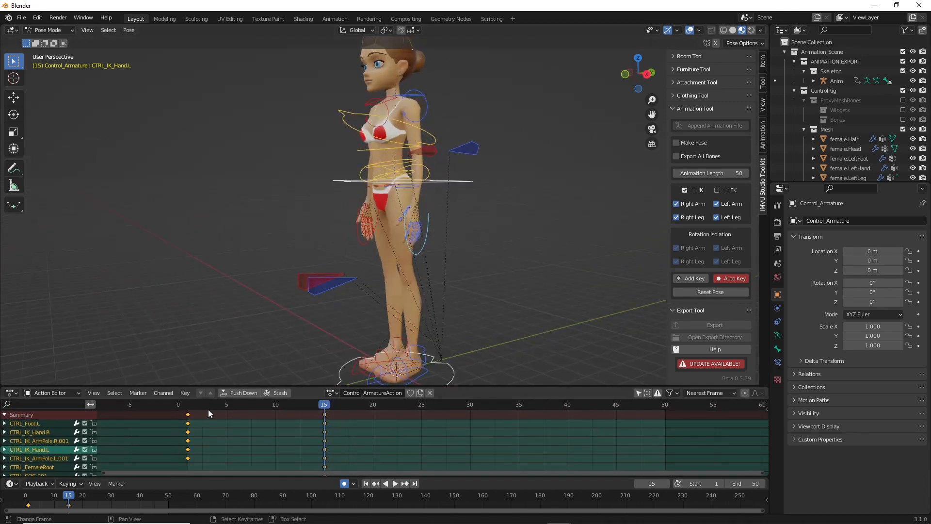
{"action": "left_click_drag", "start_coordinate": [324, 406], "coordinate": [192, 408]}
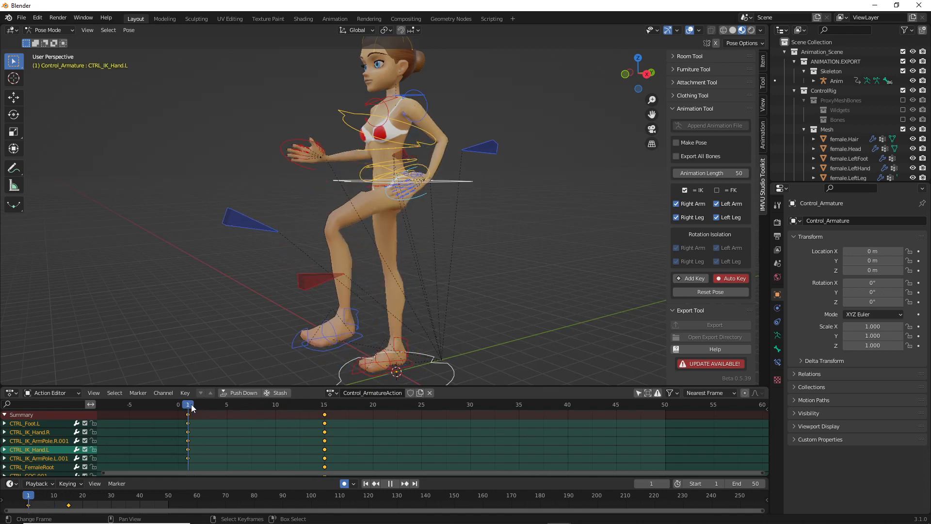
{"action": "left_click_drag", "start_coordinate": [192, 407], "coordinate": [327, 407]}
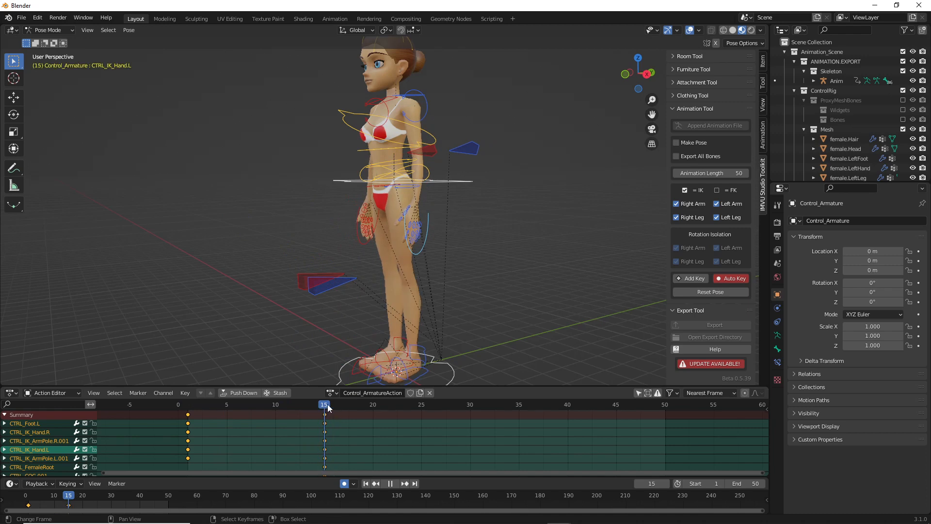
Step: Raise the right foot at frame 15 by moving CTRL_Foot.R about 3 m forward and up
{"action": "middle_click_drag", "start_coordinate": [441, 232], "coordinate": [422, 227]}
{"action": "middle_click_drag", "start_coordinate": [403, 323], "coordinate": [606, 311]}
{"action": "middle_click_drag", "start_coordinate": [427, 306], "coordinate": [441, 225]}
{"action": "right_click", "coordinate": [363, 301]}
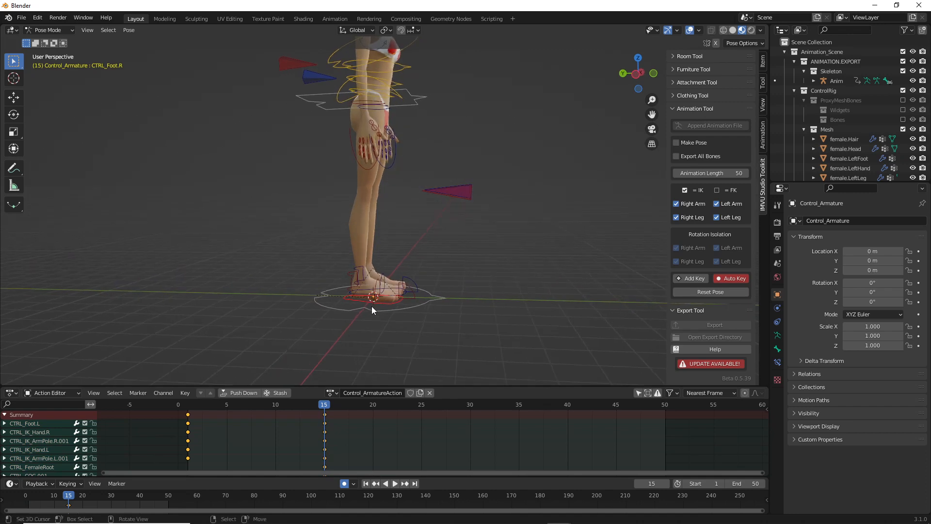
{"action": "scroll", "coordinate": [371, 308], "scroll_direction": "up", "scroll_amount": 3, "text": "shift"}
{"action": "key", "text": "g"}
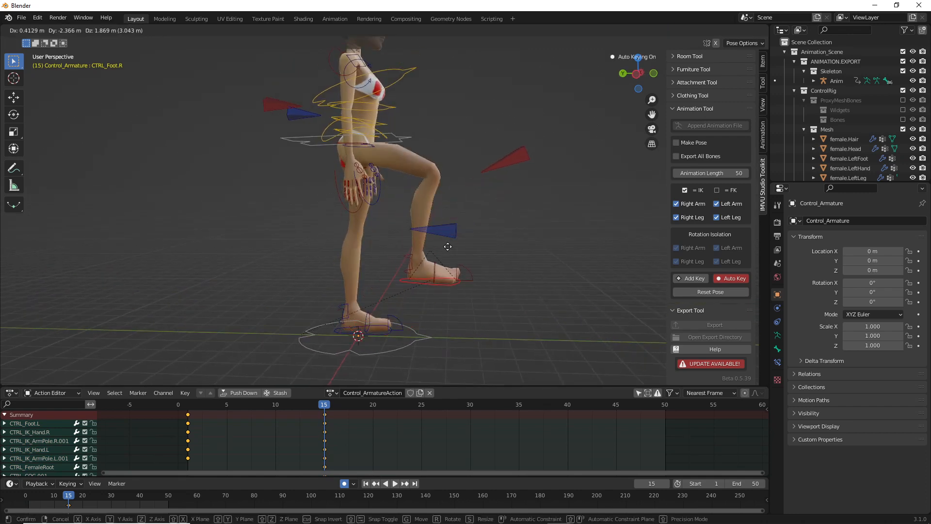
{"action": "left_click", "coordinate": [448, 235]}
{"action": "middle_click_drag", "start_coordinate": [443, 234], "coordinate": [472, 247]}
Step: Move CTRL_IK_Hand.R back and up beside the right hip at frame 15, and rotate the hand toward the front
{"action": "left_click", "coordinate": [374, 210]}
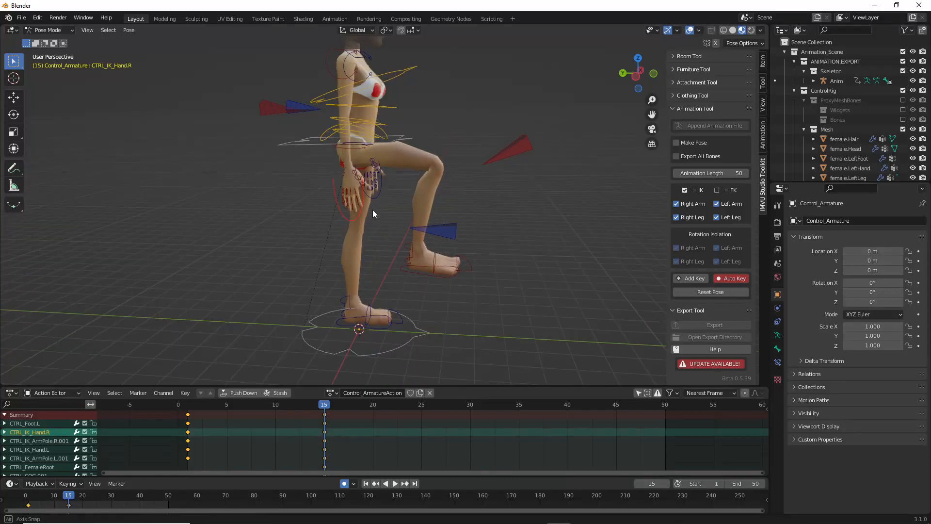
{"action": "key", "text": "g"}
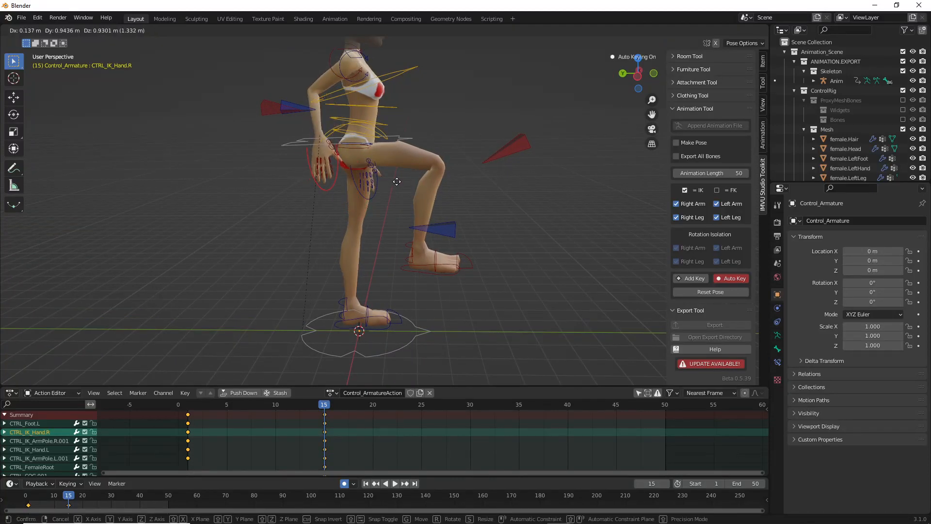
{"action": "left_click", "coordinate": [401, 210]}
{"action": "key", "text": "r"}
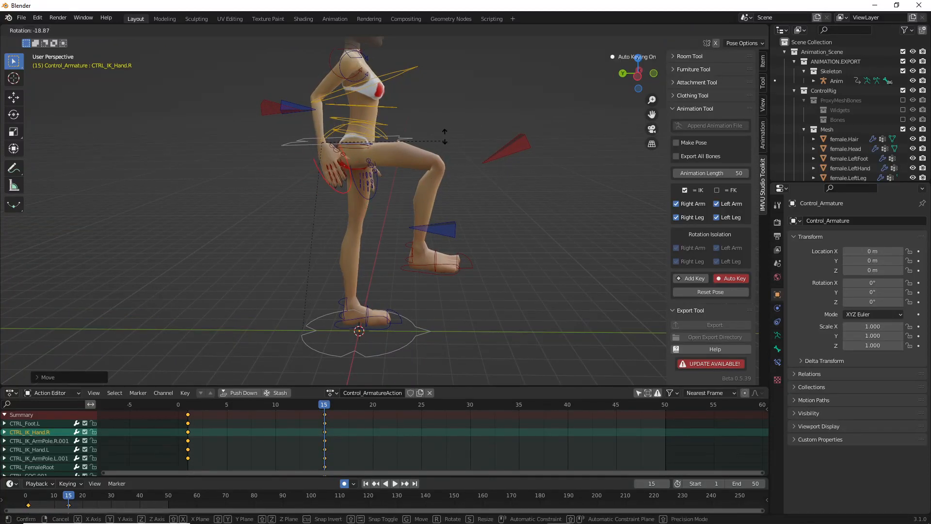
{"action": "left_click", "coordinate": [439, 112]}
Step: Move CTRL_IK_Hand.L up in front of the body at frame 15 and rotate it so the fingers point forward
{"action": "middle_click_drag", "start_coordinate": [435, 168], "coordinate": [252, 173]}
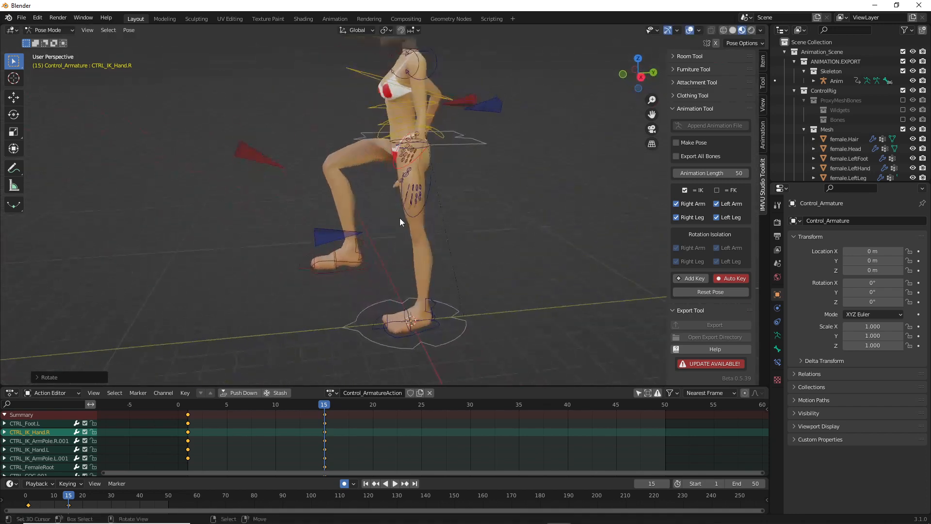
{"action": "left_click", "coordinate": [401, 217]}
{"action": "key", "text": "g"}
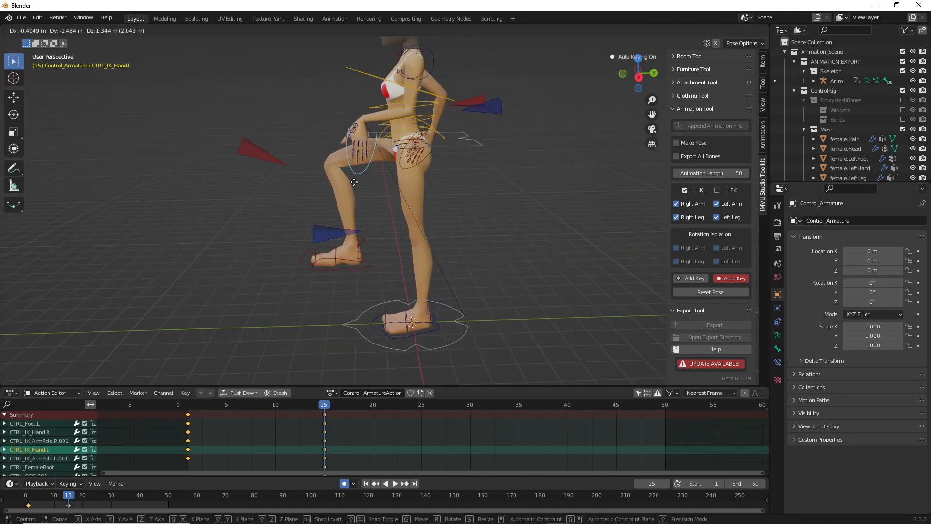
{"action": "left_click", "coordinate": [350, 173]}
{"action": "key", "text": "r"}
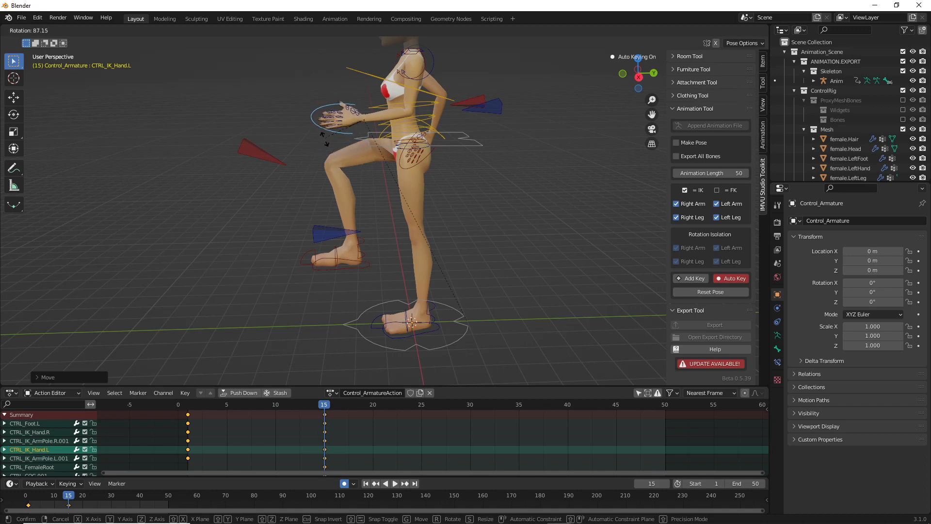
{"action": "left_click", "coordinate": [322, 132]}
Step: Move the elbow controls CTRL_IK_ArmPole.R.001 and CTRL_IK_ArmPole.L.001 outward from the body at frame 15
{"action": "middle_click_drag", "start_coordinate": [322, 132], "coordinate": [459, 159]}
{"action": "left_click", "coordinate": [346, 106]}
{"action": "middle_click_drag", "start_coordinate": [347, 109], "coordinate": [370, 170], "text": "shift"}
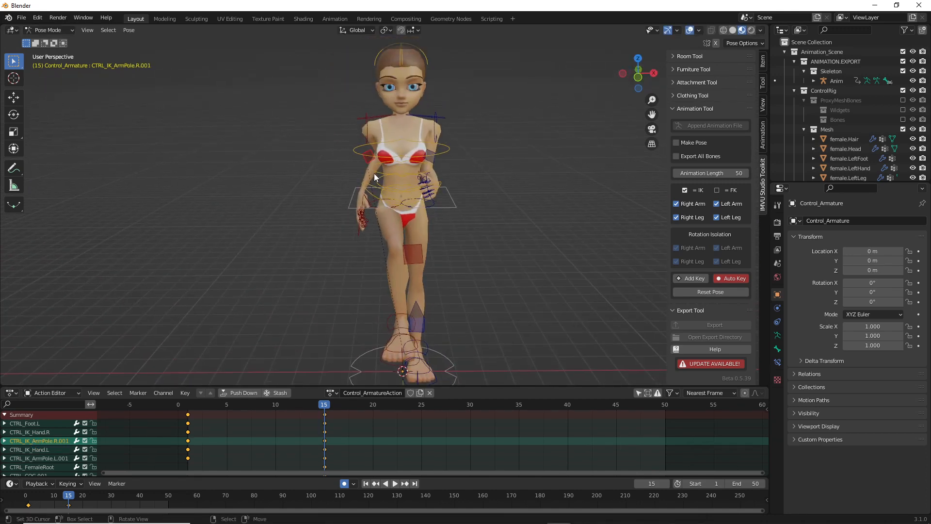
{"action": "key", "text": "g"}
{"action": "left_click", "coordinate": [358, 175]}
{"action": "left_click", "coordinate": [439, 164]}
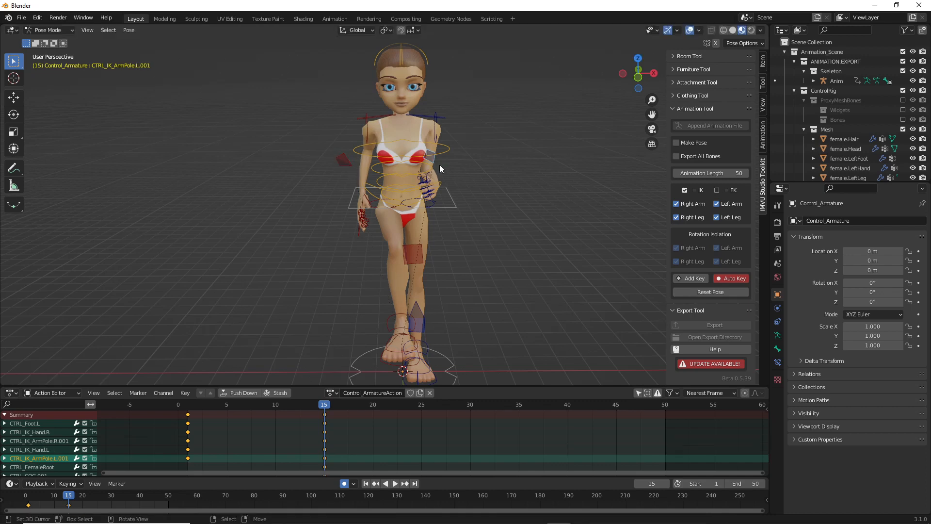
{"action": "key", "text": "g"}
{"action": "left_click", "coordinate": [473, 176]}
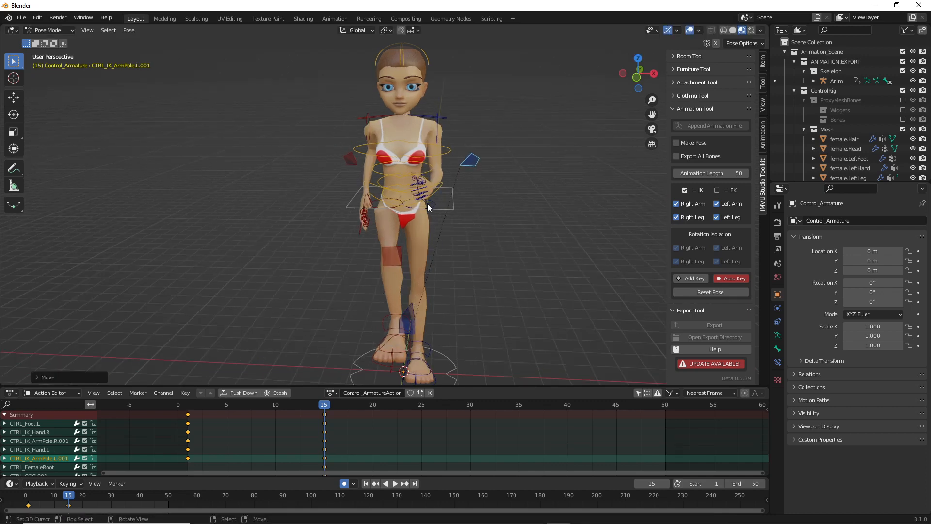
Step: Adjust the position of CTRL_IK_Hand.L in front of the torso at frame 15
{"action": "middle_click_drag", "start_coordinate": [427, 203], "coordinate": [388, 350]}
{"action": "left_click", "coordinate": [431, 209]}
{"action": "key", "text": "g"}
{"action": "left_click", "coordinate": [441, 210]}
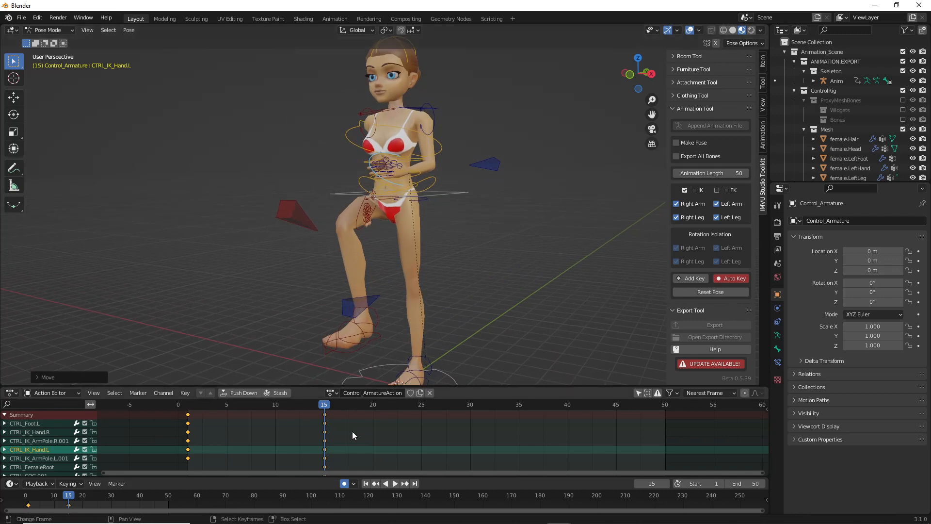
Step: Return to the start of the timeline and preview the motion, checking the feet at frame 1
{"action": "left_click_drag", "start_coordinate": [326, 408], "coordinate": [173, 406]}
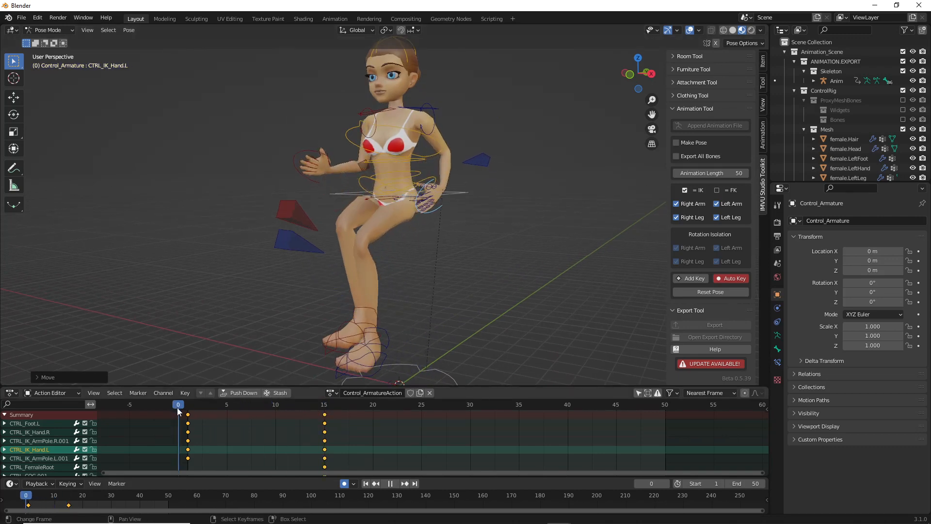
{"action": "key", "text": "space"}
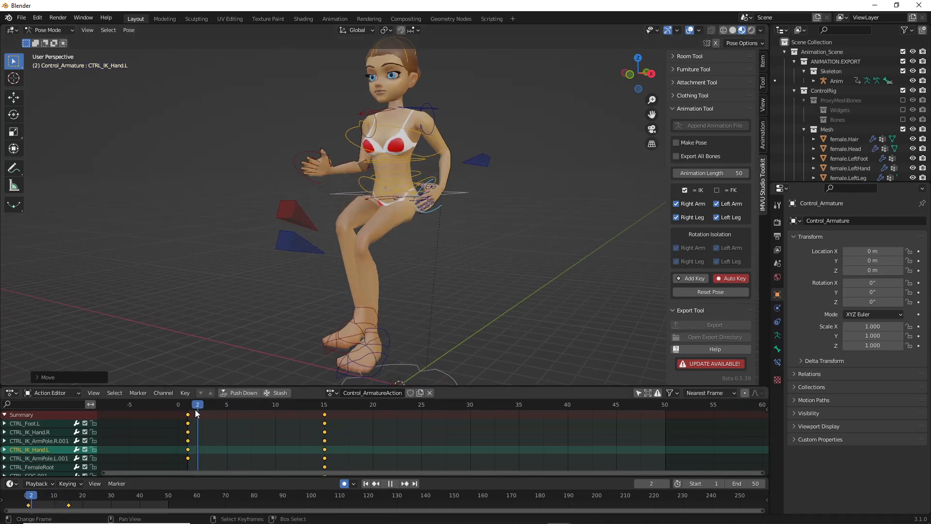
{"action": "key", "text": "space"}
{"action": "middle_click_drag", "start_coordinate": [424, 262], "coordinate": [378, 268]}
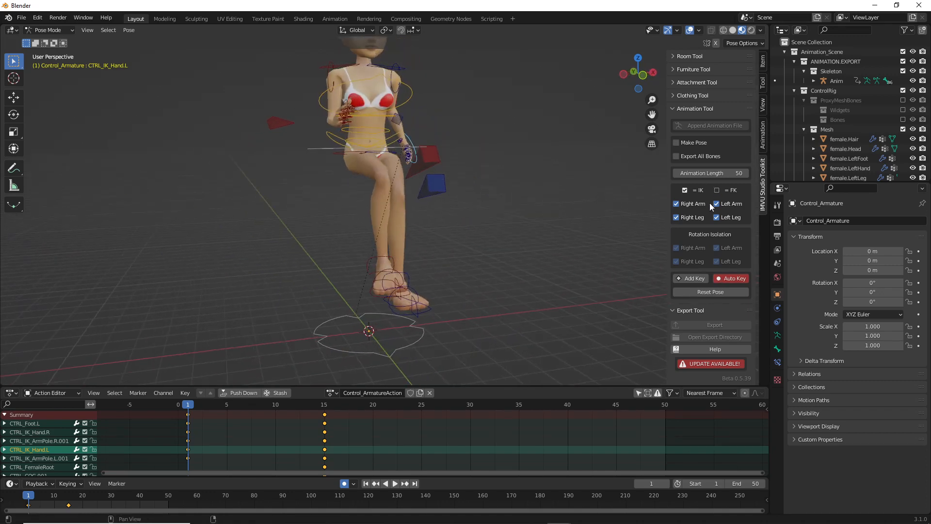
{"action": "key", "text": "ctrl+2"}
{"action": "left_click_drag", "start_coordinate": [691, 302], "coordinate": [729, 303]}
Step: Clear the transform of CTRL_Foot.R at frame 1 and add a keyframe for it there
{"action": "middle_click_drag", "start_coordinate": [409, 315], "coordinate": [429, 295]}
{"action": "left_click", "coordinate": [368, 301]}
{"action": "left_click", "coordinate": [129, 30]}
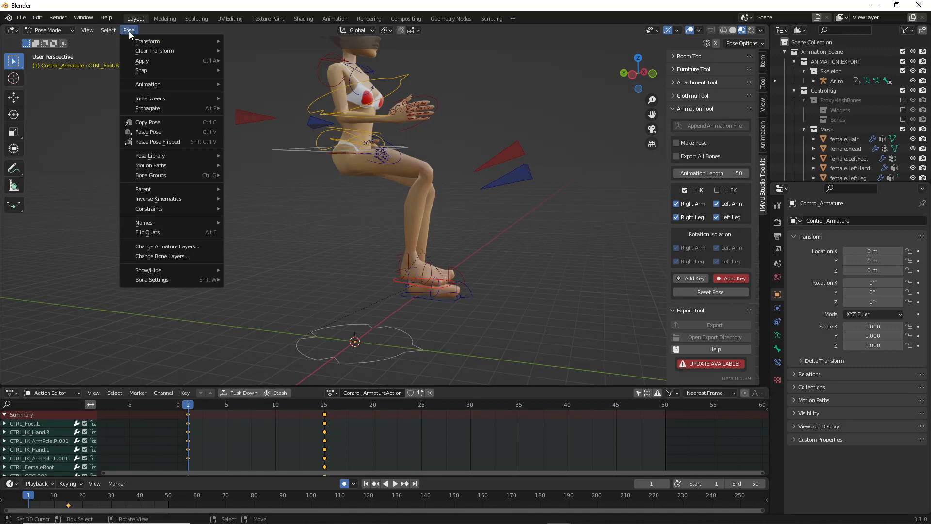
{"action": "mouse_move", "coordinate": [144, 51]}
{"action": "left_click", "coordinate": [234, 51]}
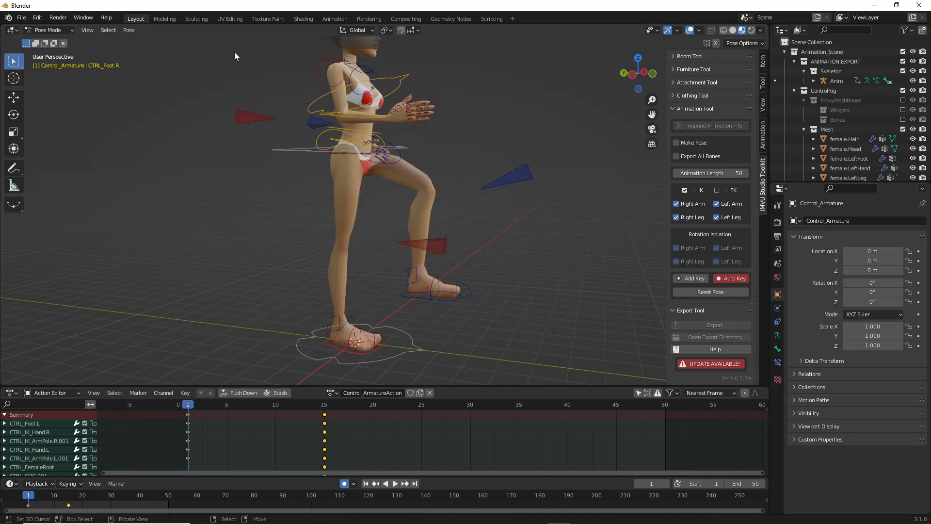
{"action": "middle_click_drag", "start_coordinate": [272, 95], "coordinate": [342, 268]}
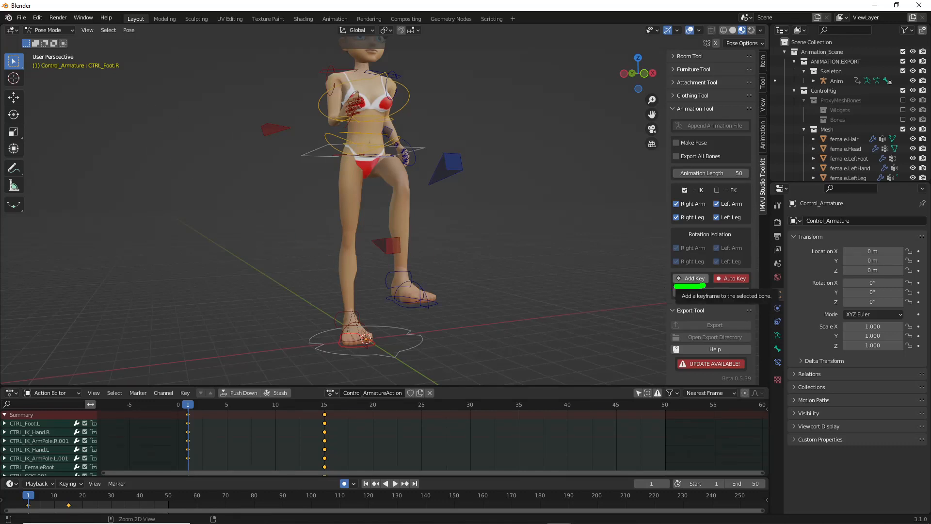
{"action": "left_click", "coordinate": [692, 279]}
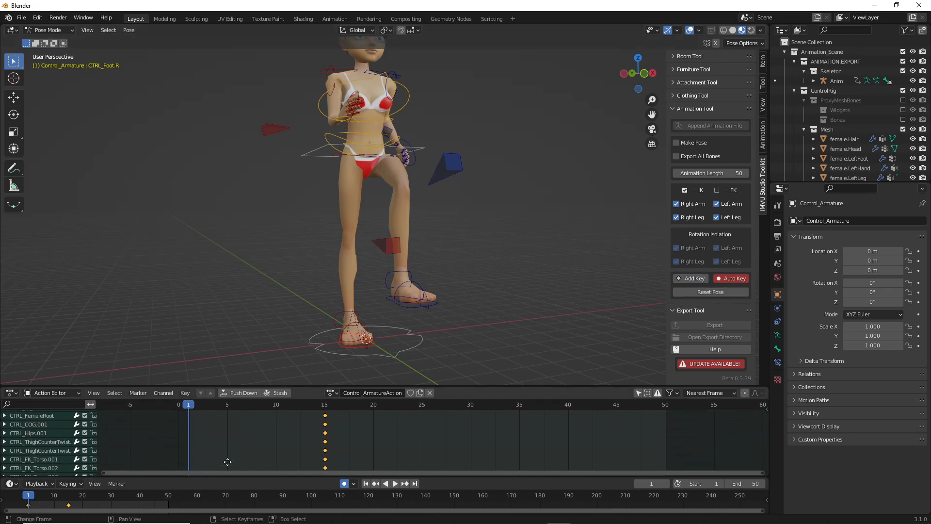
Step: Preview the motion and compare the poses at frames 1 and 30 from the side and the front
{"action": "key", "text": "space"}
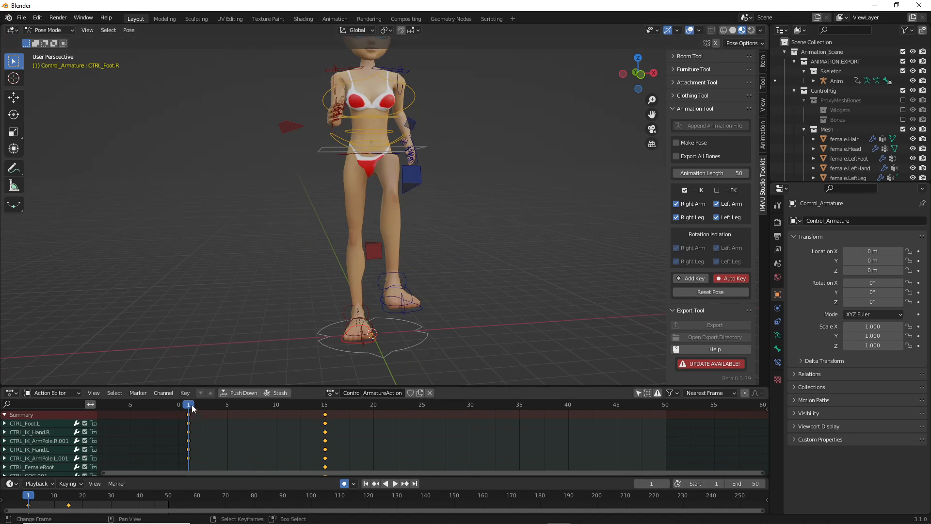
{"action": "left_click_drag", "start_coordinate": [276, 404], "coordinate": [189, 408]}
{"action": "middle_click_drag", "start_coordinate": [374, 276], "coordinate": [248, 276]}
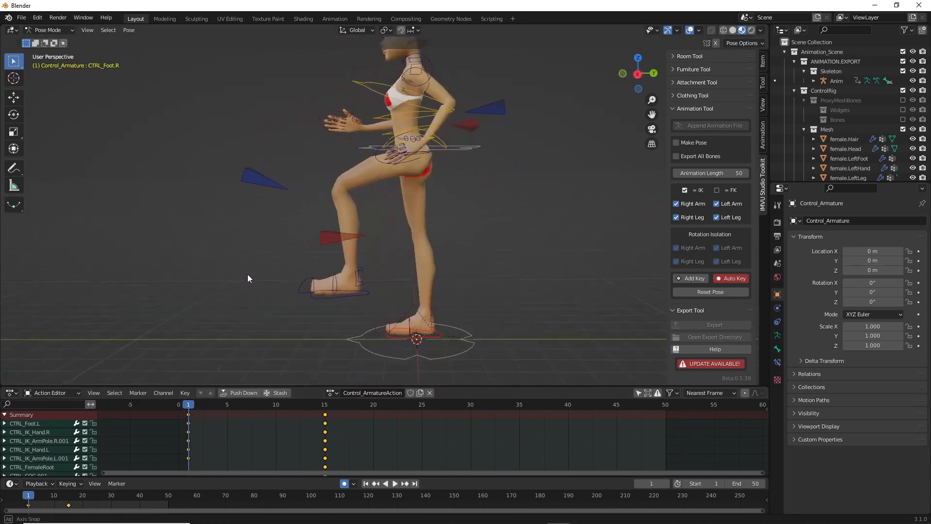
{"action": "left_click_drag", "start_coordinate": [189, 405], "coordinate": [478, 409]}
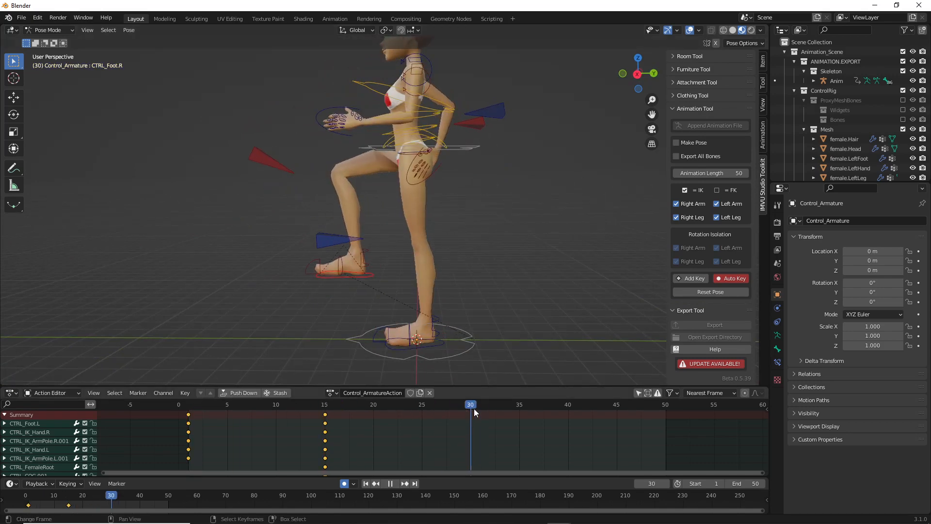
{"action": "middle_click_drag", "start_coordinate": [388, 249], "coordinate": [467, 248]}
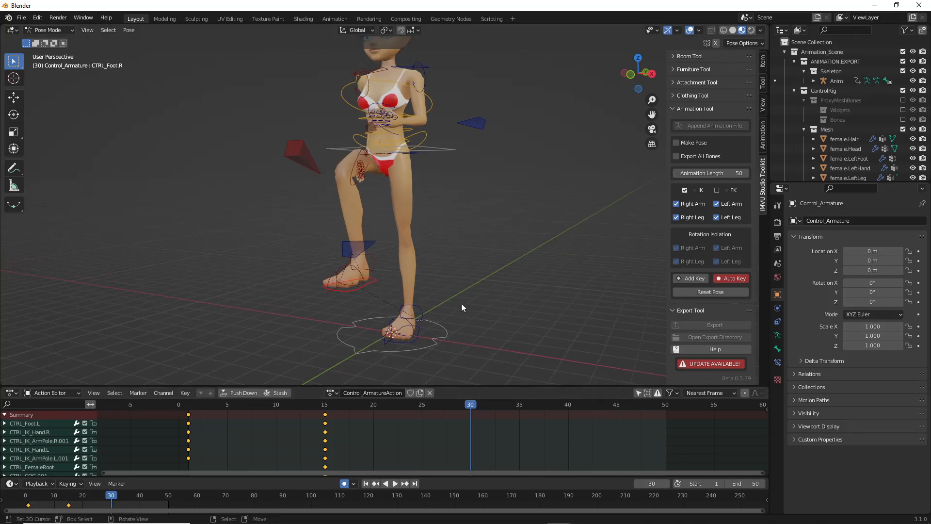
{"action": "middle_click_drag", "start_coordinate": [411, 213], "coordinate": [412, 252]}
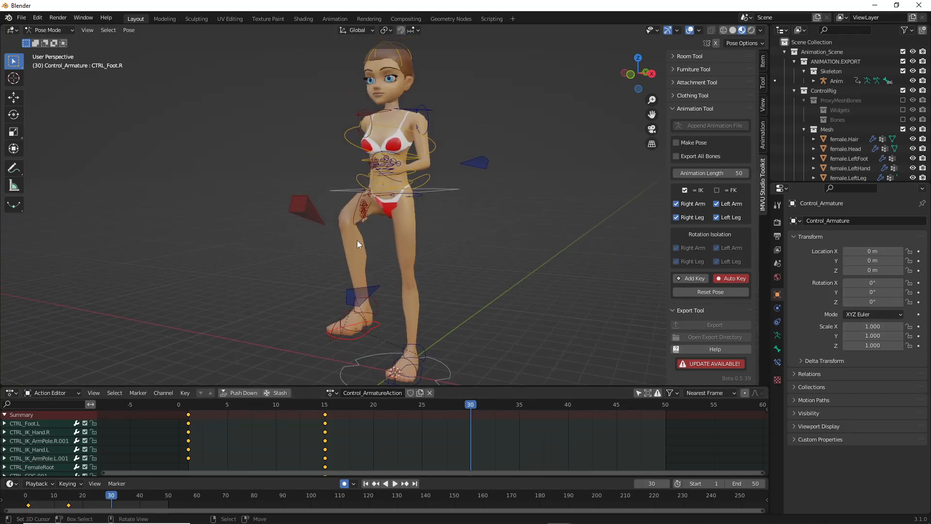
{"action": "middle_click_drag", "start_coordinate": [357, 240], "coordinate": [391, 241]}
{"action": "left_click", "coordinate": [189, 427]}
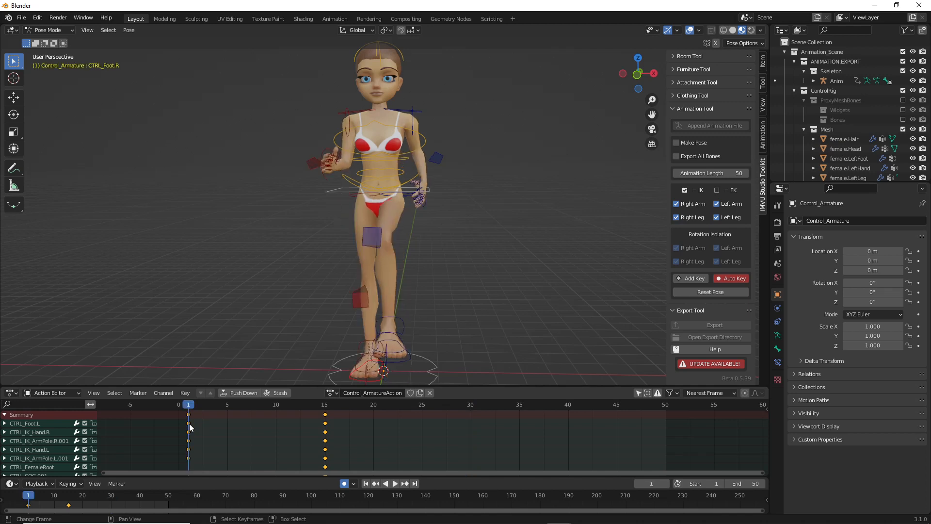
{"action": "left_click", "coordinate": [469, 421]}
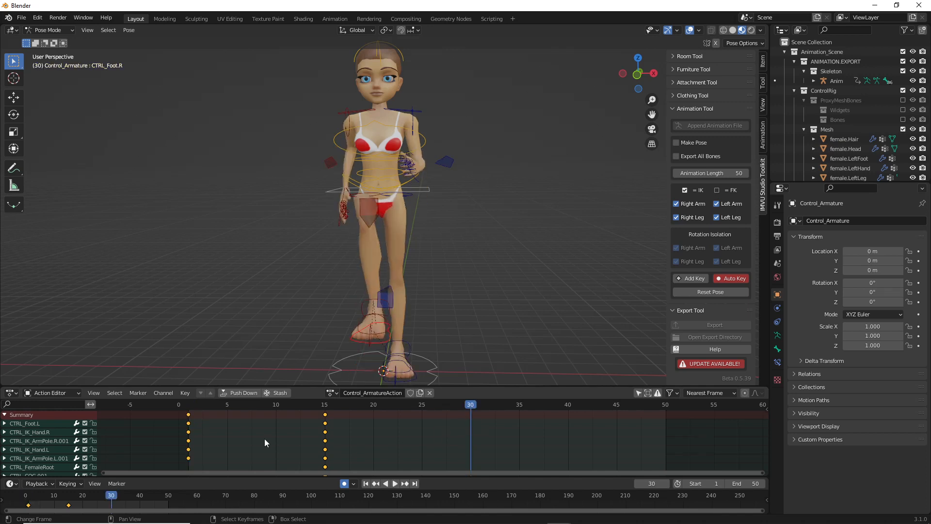
{"action": "key", "text": "space"}
Step: Return to frame 1, select all the rig's control bones and copy their pose
{"action": "left_click_drag", "start_coordinate": [457, 406], "coordinate": [189, 412]}
{"action": "middle_click_drag", "start_coordinate": [291, 291], "coordinate": [348, 258]}
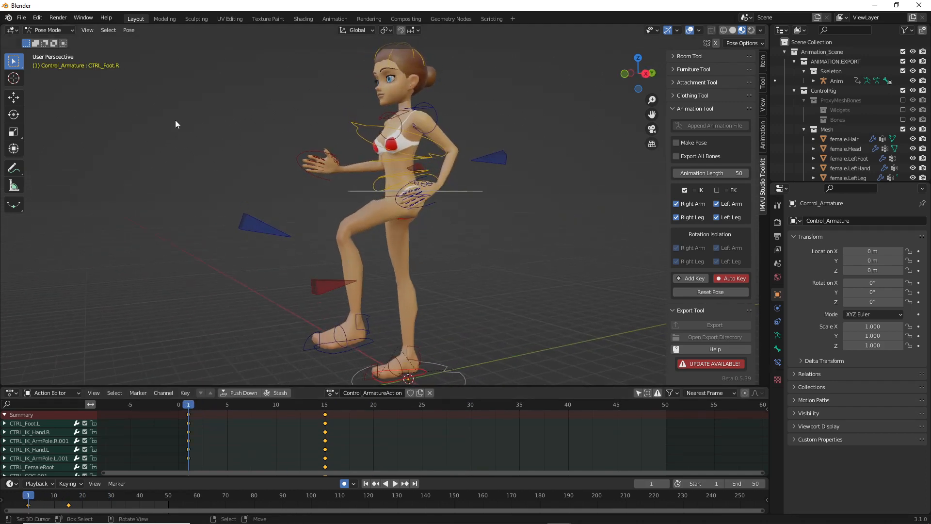
{"action": "left_click", "coordinate": [129, 31]}
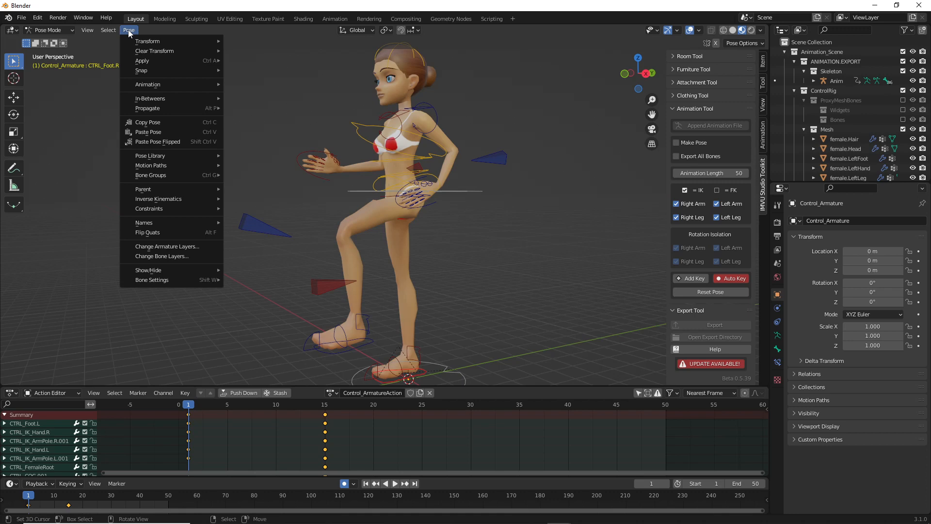
{"action": "mouse_move", "coordinate": [106, 30]}
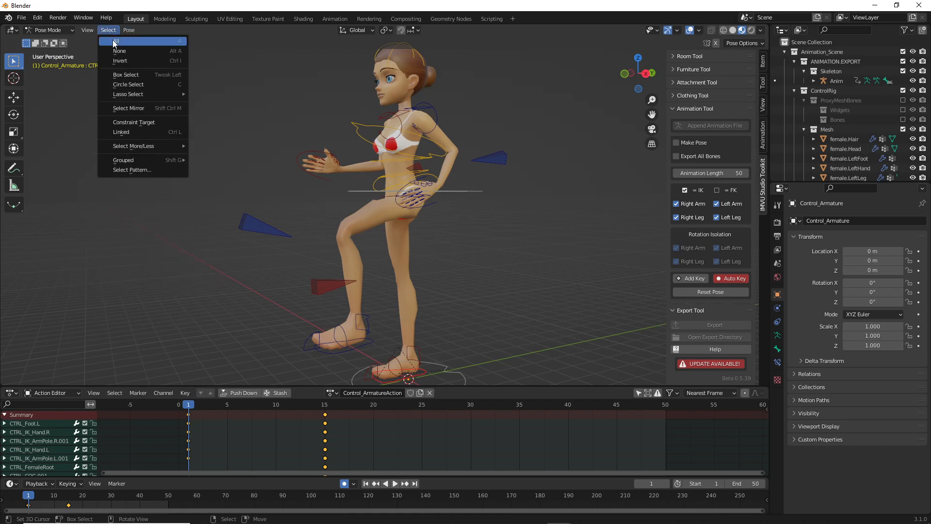
{"action": "left_click", "coordinate": [116, 42]}
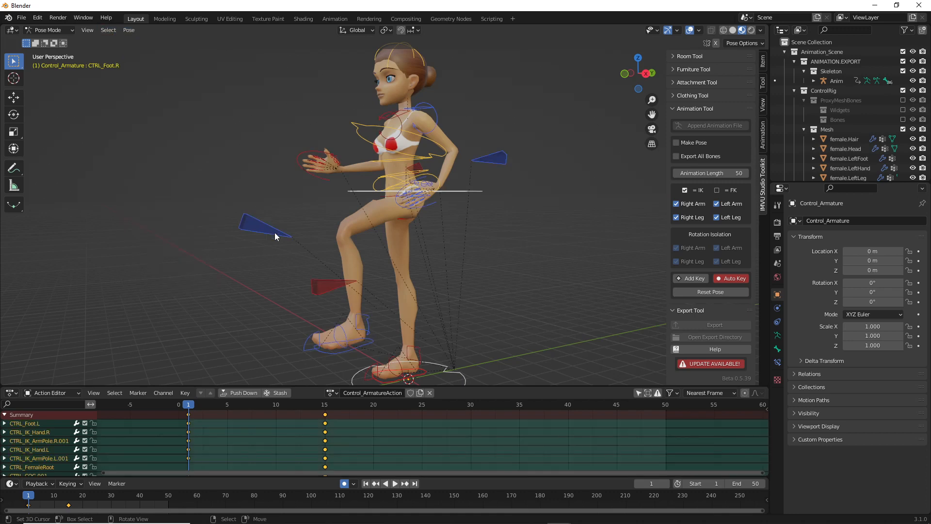
{"action": "mouse_move", "coordinate": [275, 237]}
{"action": "middle_mouse_down"}
{"action": "mouse_move", "coordinate": [400, 239]}
{"action": "mouse_move", "coordinate": [277, 238]}
{"action": "middle_mouse_up"}
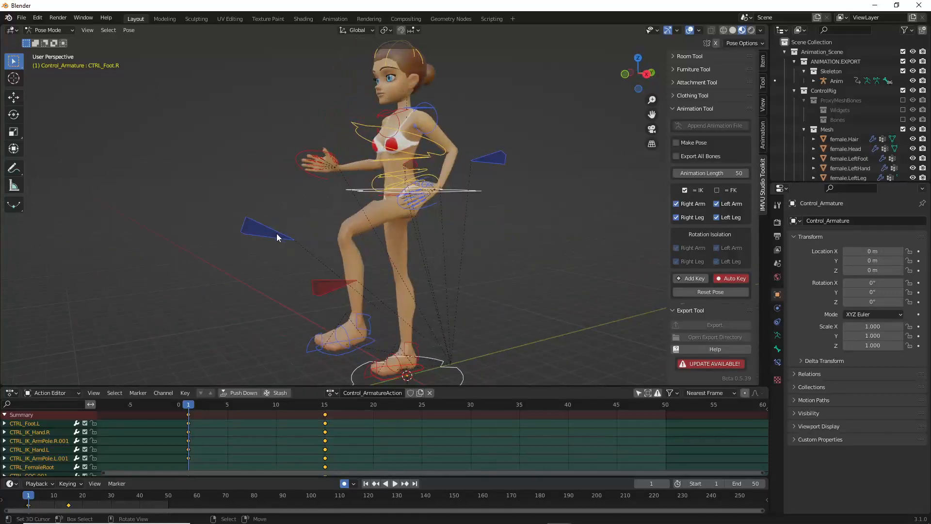
{"action": "left_click", "coordinate": [128, 30]}
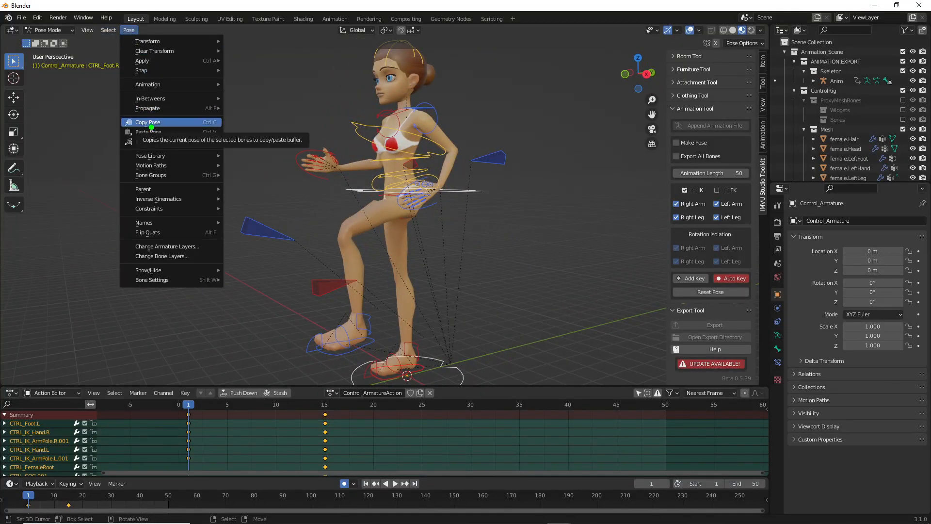
{"action": "left_click_drag", "start_coordinate": [131, 129], "coordinate": [173, 129]}
{"action": "left_click_drag", "start_coordinate": [116, 38], "coordinate": [156, 39]}
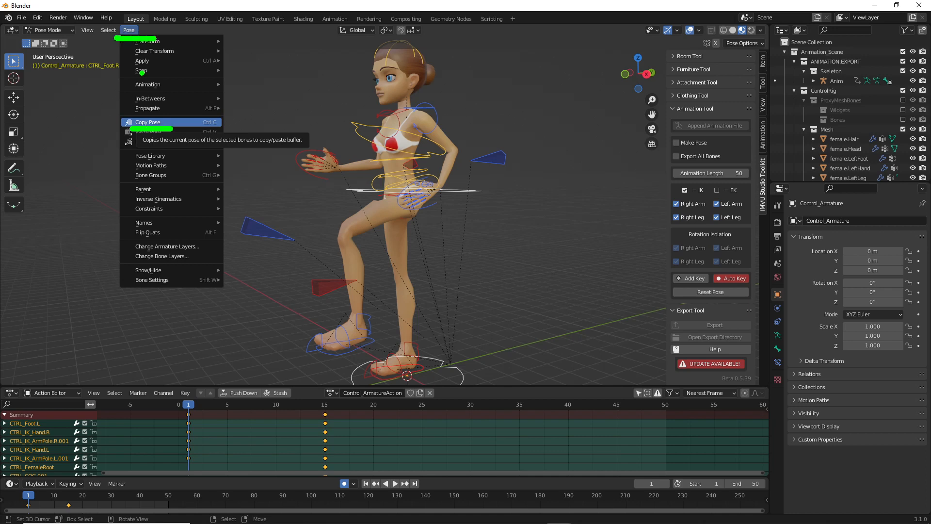
{"action": "left_click", "coordinate": [152, 122]}
Step: Paste the copied pose, unflipped, onto all the control bones at frame 30
{"action": "key", "text": "space"}
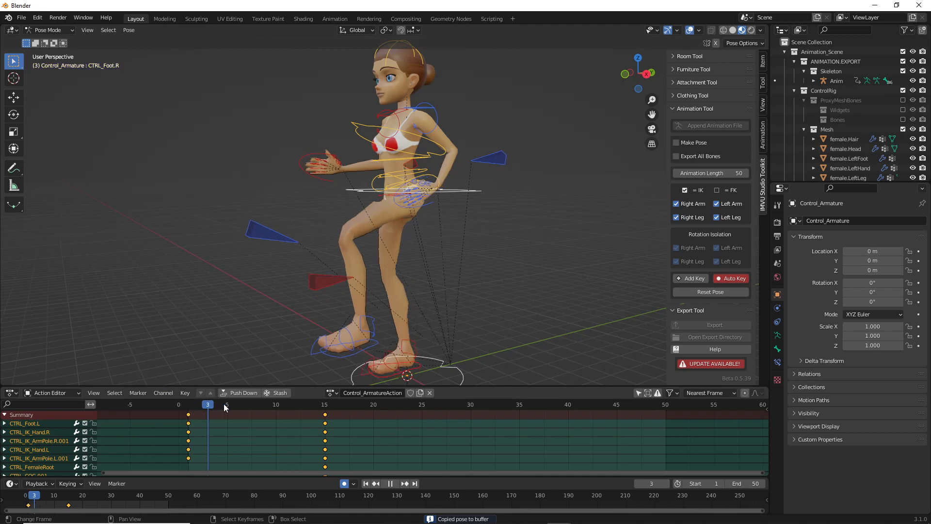
{"action": "key", "text": "space"}
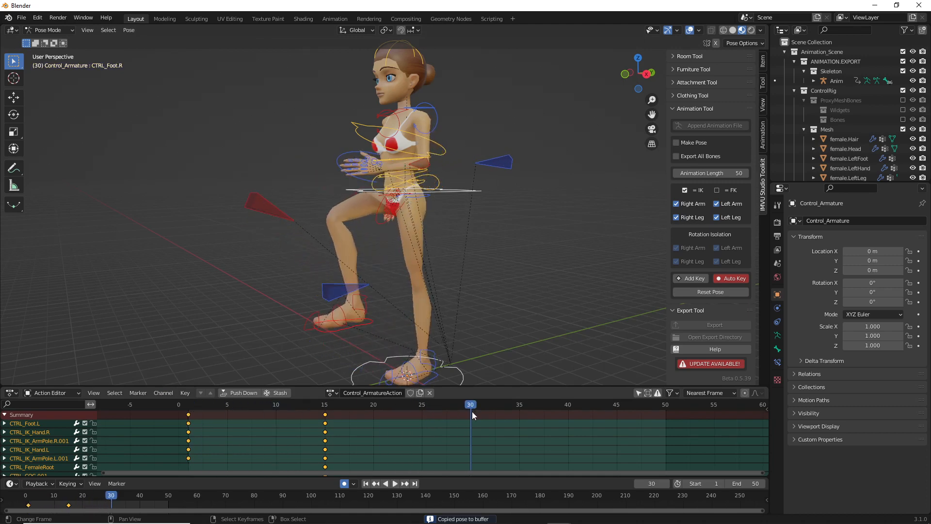
{"action": "left_click", "coordinate": [128, 31]}
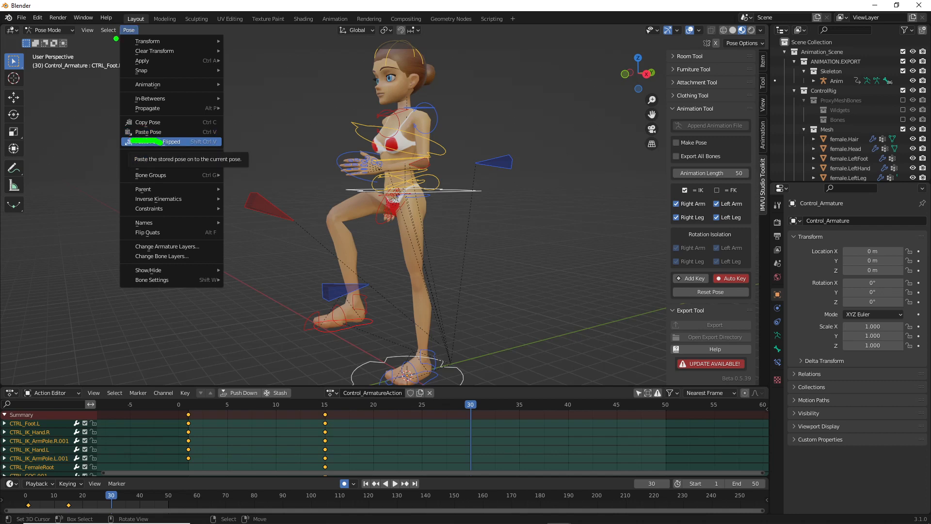
{"action": "left_click", "coordinate": [145, 131]}
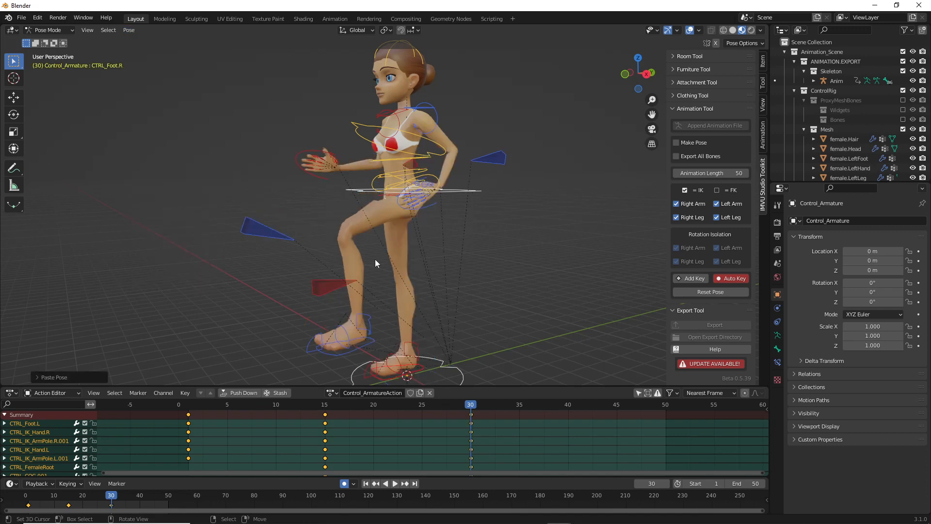
{"action": "mouse_move", "coordinate": [374, 259]}
{"action": "middle_mouse_down"}
{"action": "mouse_move", "coordinate": [310, 257]}
{"action": "mouse_move", "coordinate": [373, 256]}
{"action": "middle_mouse_up"}
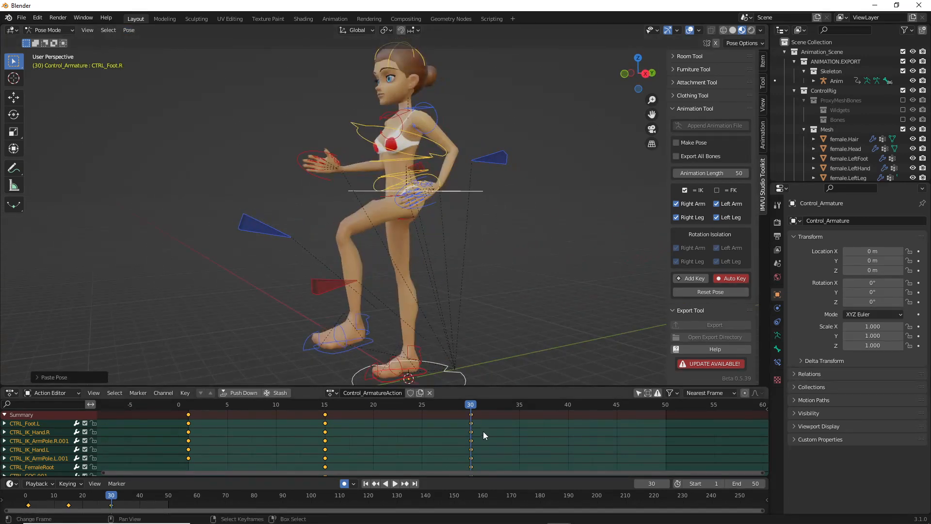
{"action": "middle_click_drag", "start_coordinate": [406, 321], "coordinate": [391, 290]}
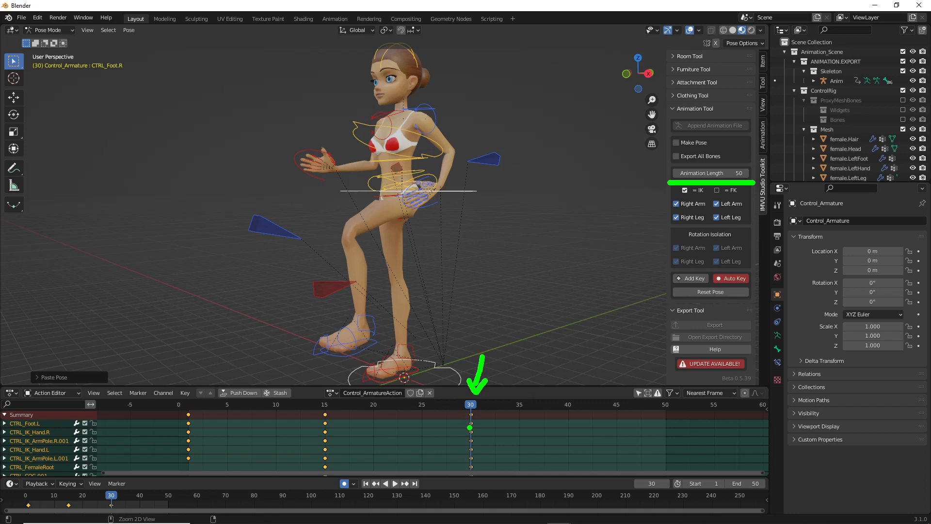
Step: Set the Animation Length to 30 frames
{"action": "left_click", "coordinate": [741, 173]}
{"action": "type", "text": "30"}
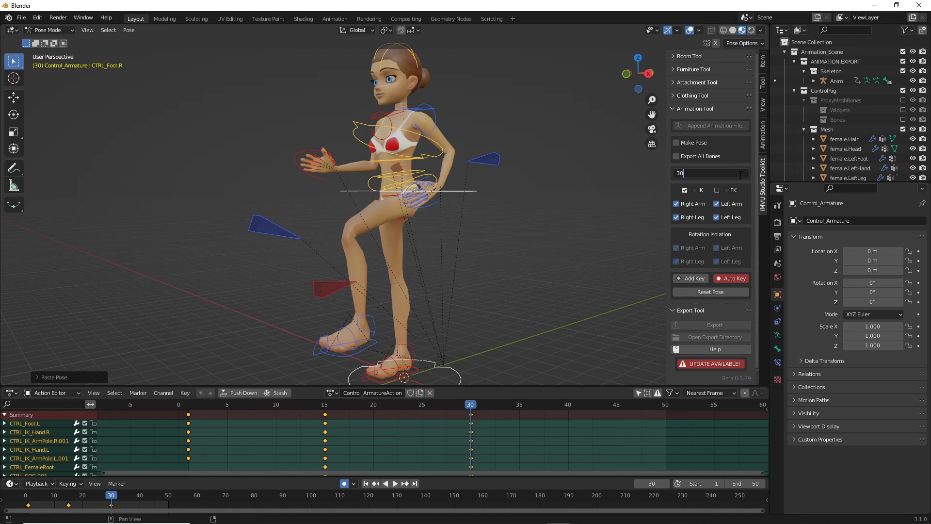
{"action": "key", "text": "Return"}
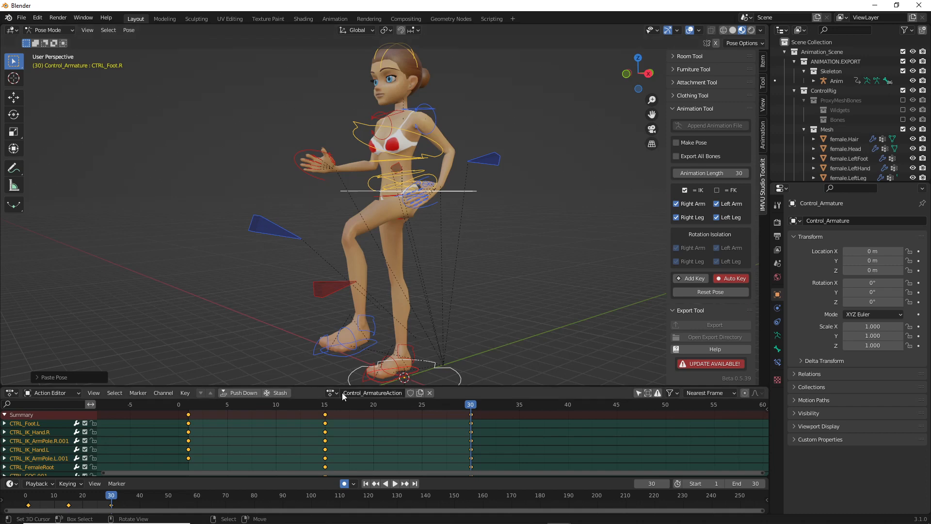
Step: Play the looping animation several times to review the walk motion, and stop the playback
{"action": "mouse_move", "coordinate": [361, 490]}
{"action": "left_mouse_down"}
{"action": "mouse_move", "coordinate": [379, 496]}
{"action": "mouse_move", "coordinate": [426, 481]}
{"action": "mouse_move", "coordinate": [350, 468]}
{"action": "mouse_move", "coordinate": [369, 495]}
{"action": "left_mouse_up"}
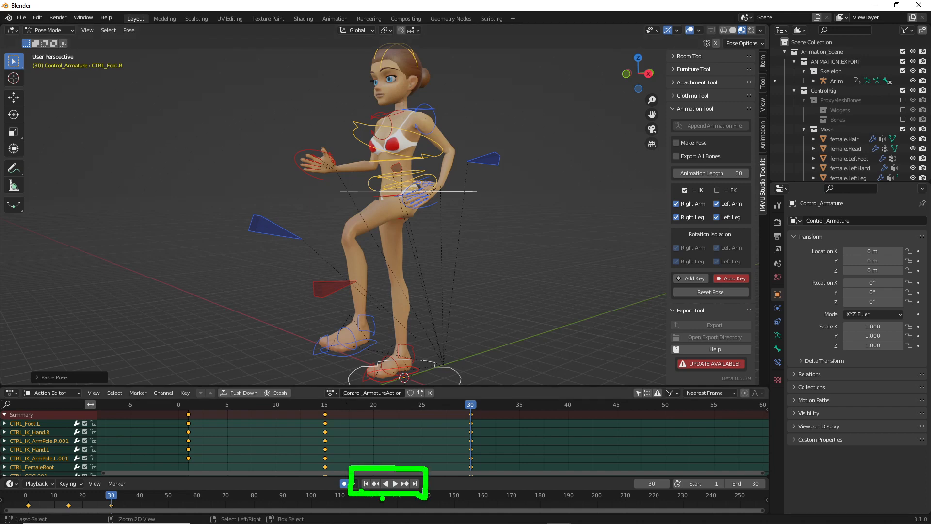
{"action": "mouse_move", "coordinate": [385, 421]}
{"action": "left_mouse_down"}
{"action": "mouse_move", "coordinate": [376, 451]}
{"action": "mouse_move", "coordinate": [391, 448]}
{"action": "left_mouse_up"}
{"action": "left_click", "coordinate": [395, 484]}
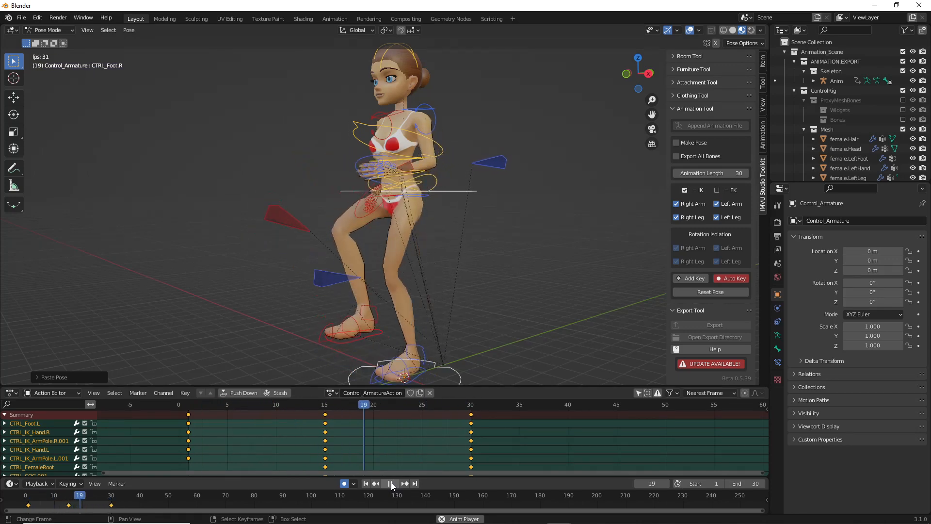
{"action": "left_click", "coordinate": [390, 482]}
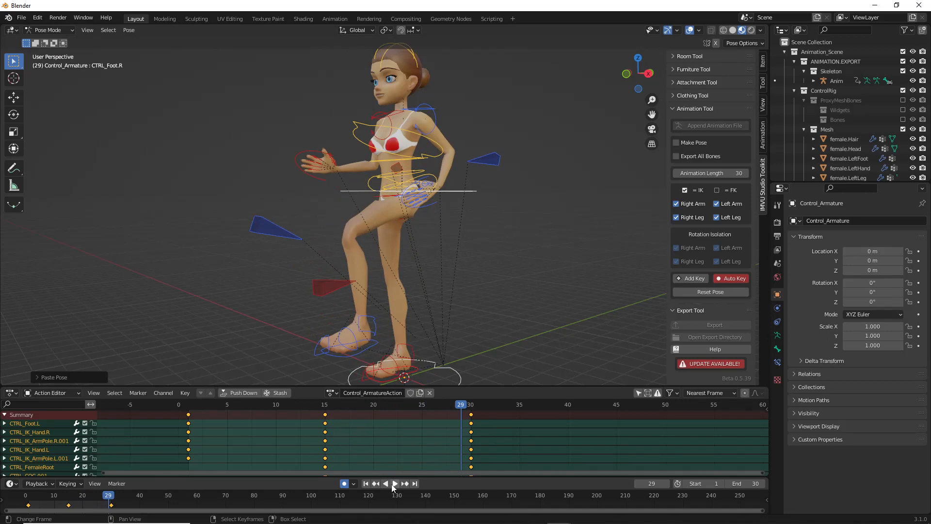
{"action": "left_click", "coordinate": [392, 483]}
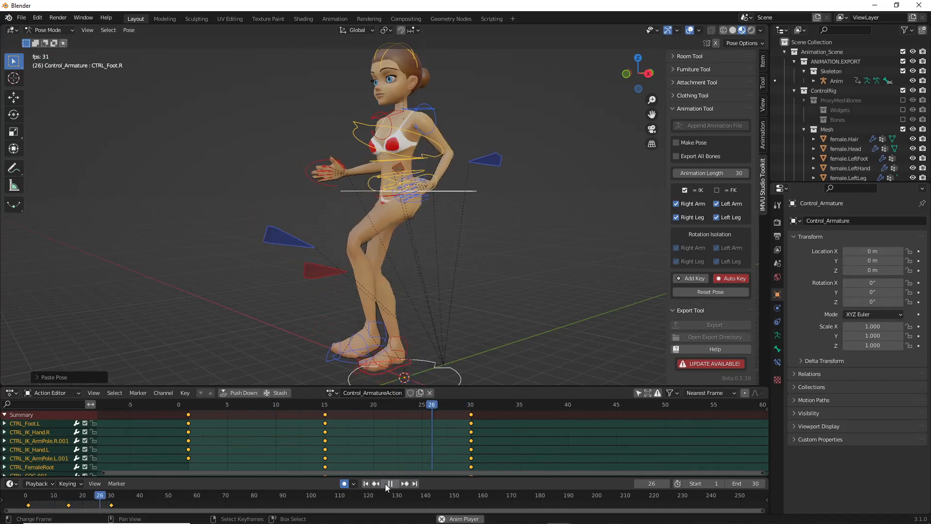
{"action": "left_click", "coordinate": [391, 484]}
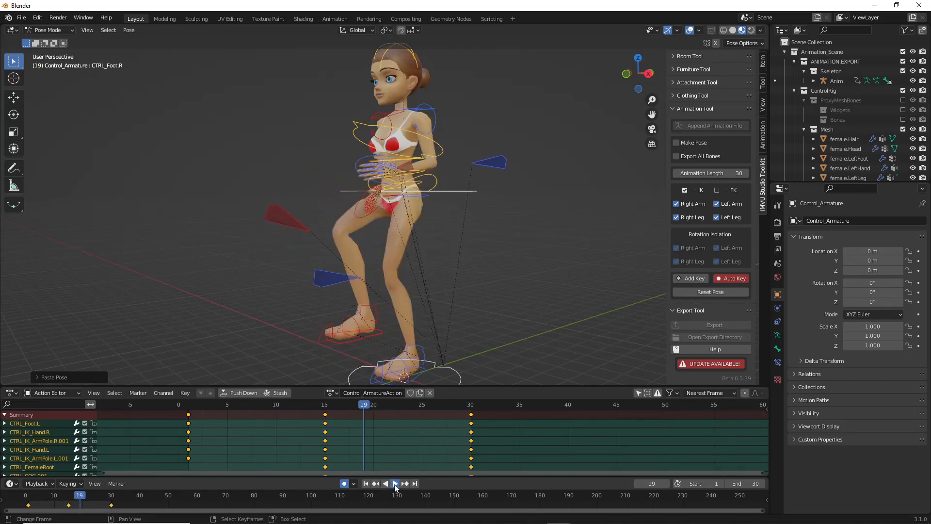
{"action": "left_click", "coordinate": [395, 484]}
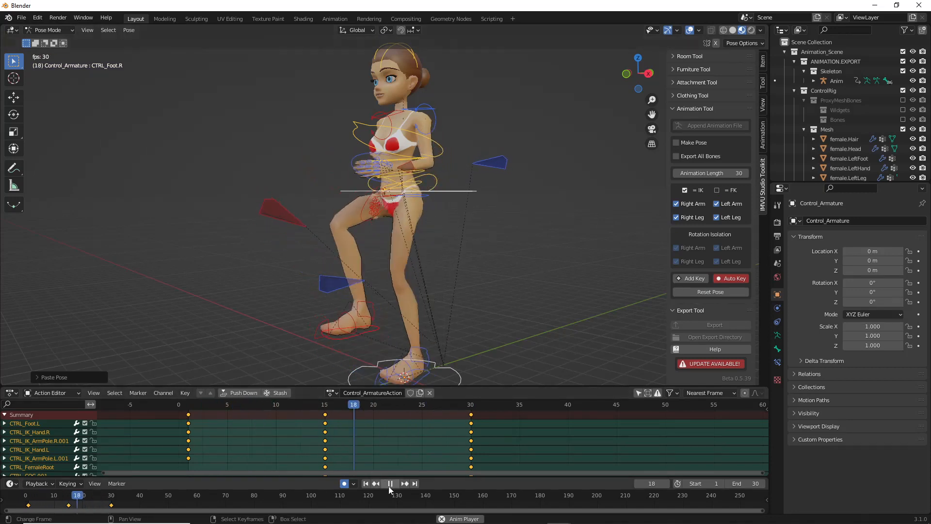
{"action": "key", "text": "space"}
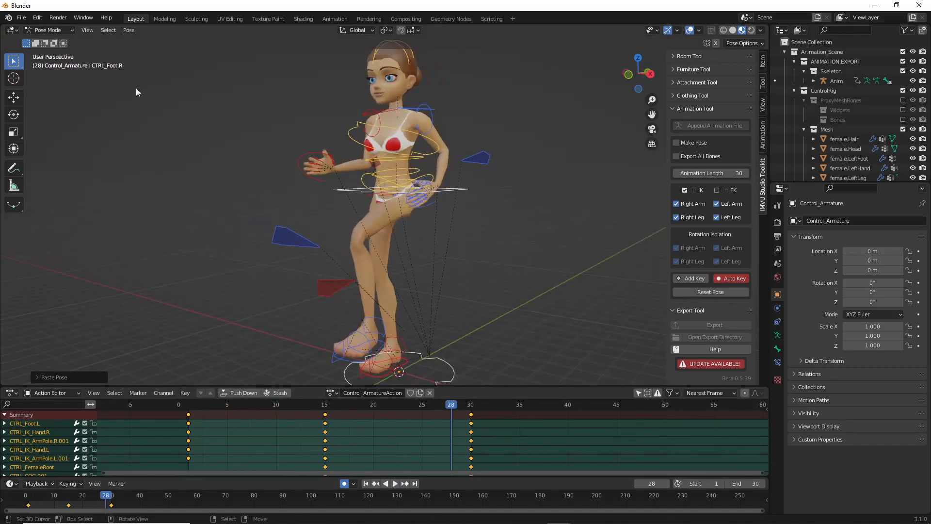
Step: Save the animation file as "toolkit live pose (1).blend" in the F:\Social\IMVU\avatar\Blender 2.8+ folder
{"action": "left_click", "coordinate": [21, 17]}
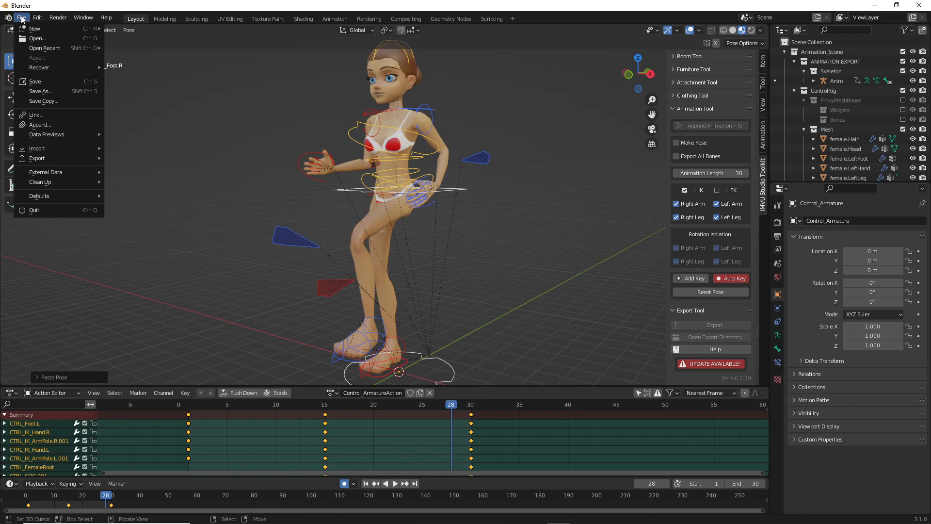
{"action": "left_click", "coordinate": [39, 93]}
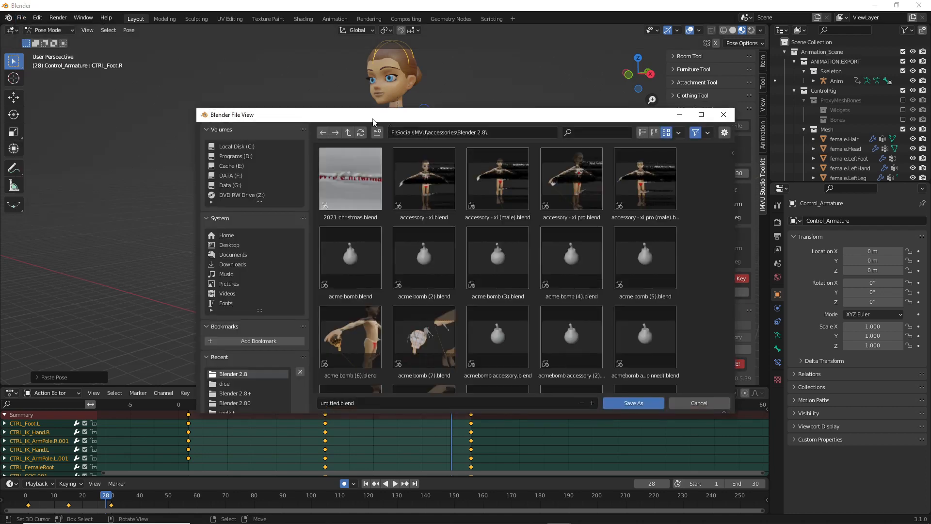
{"action": "left_click", "coordinate": [348, 132]}
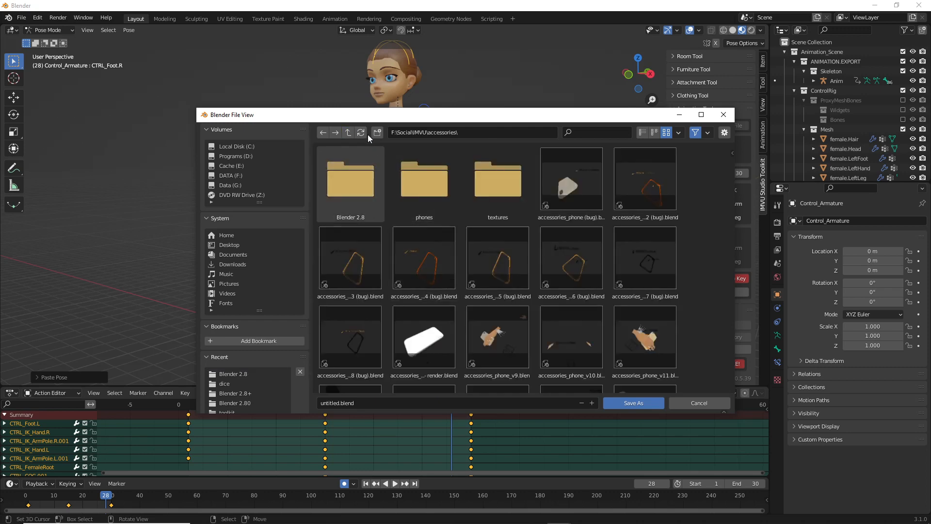
{"action": "left_click", "coordinate": [349, 132]}
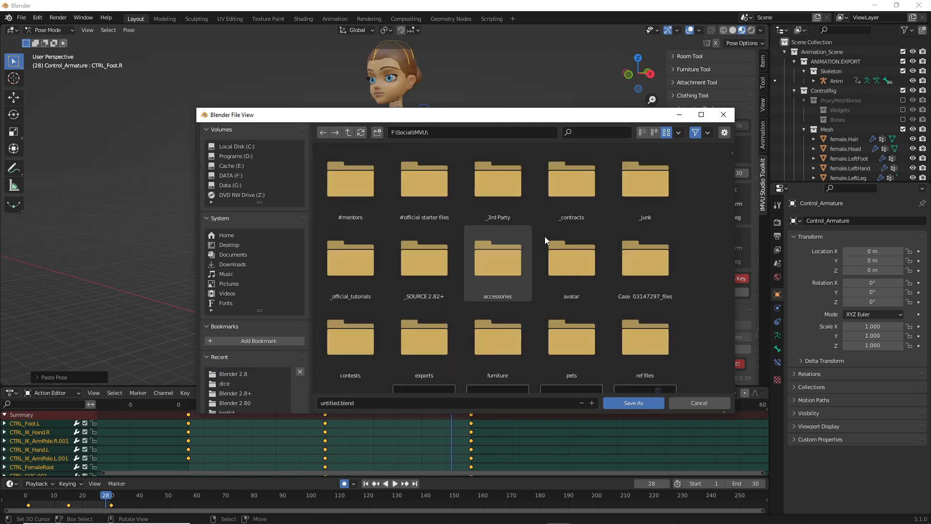
{"action": "double_click", "coordinate": [577, 257]}
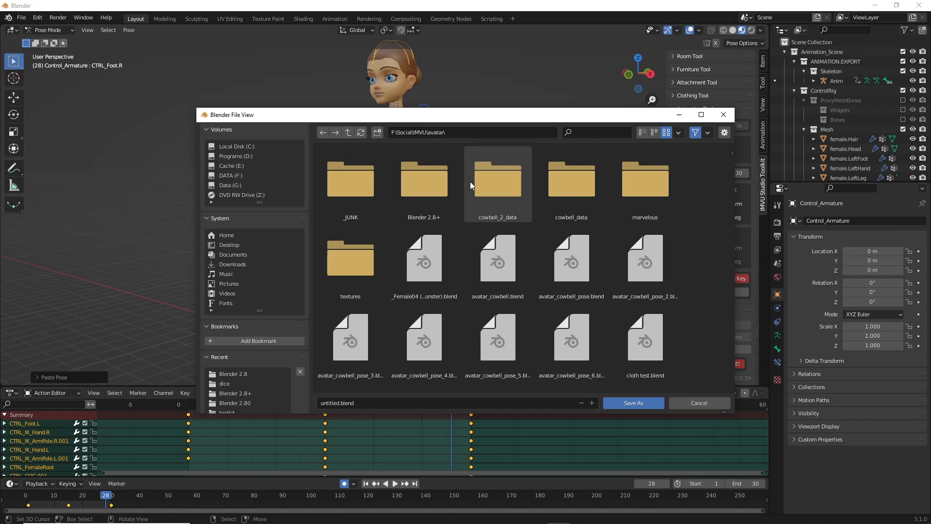
{"action": "double_click", "coordinate": [428, 180]}
{"action": "left_click", "coordinate": [359, 401]}
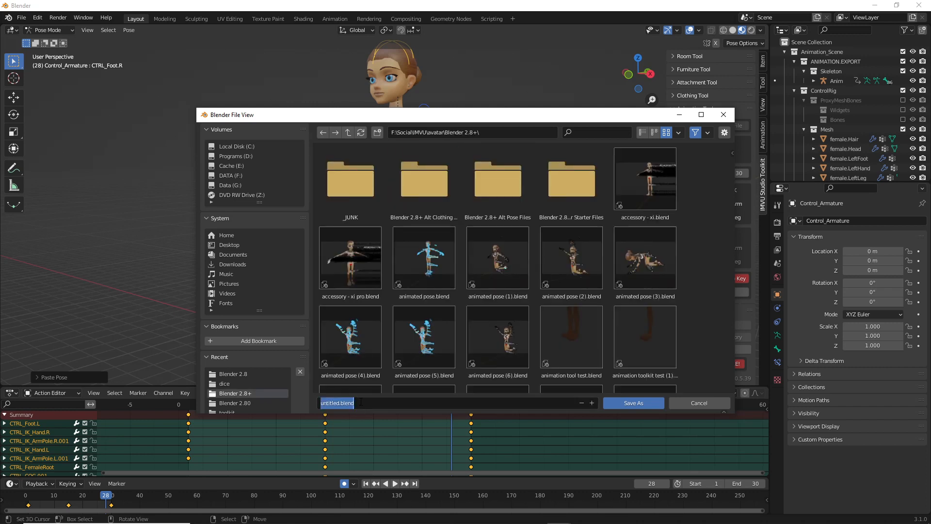
{"action": "type", "text": "toolkit live pose (1)"}
{"action": "key", "text": "Return"}
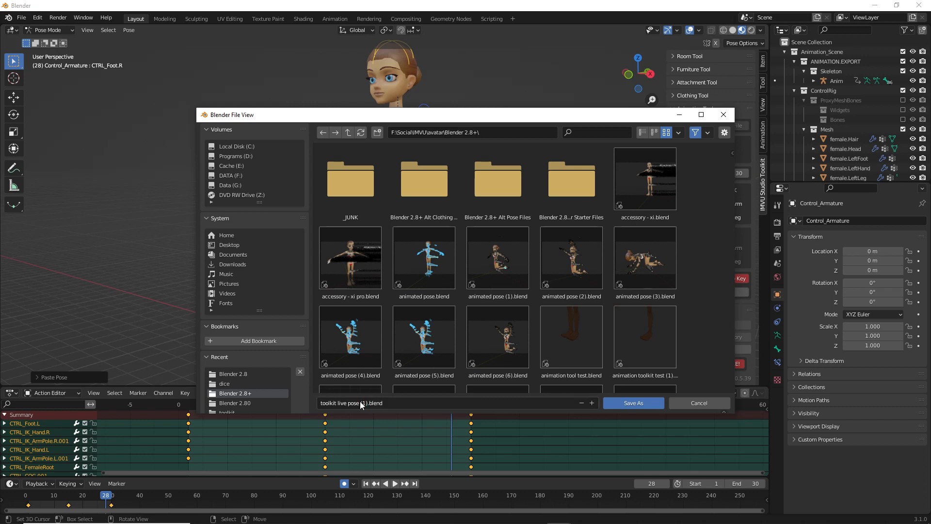
{"action": "left_click", "coordinate": [638, 404]}
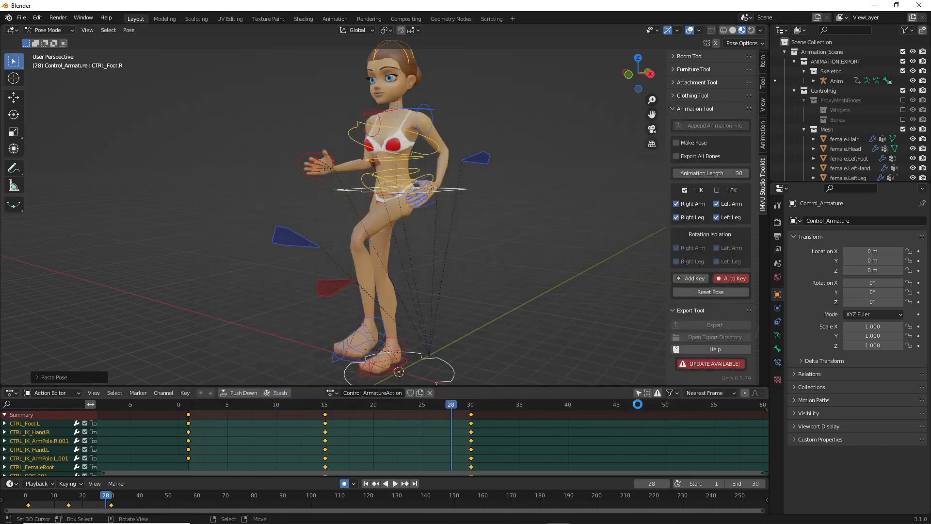
{"action": "scroll", "coordinate": [395, 200], "scroll_direction": "down", "scroll_amount": 2}
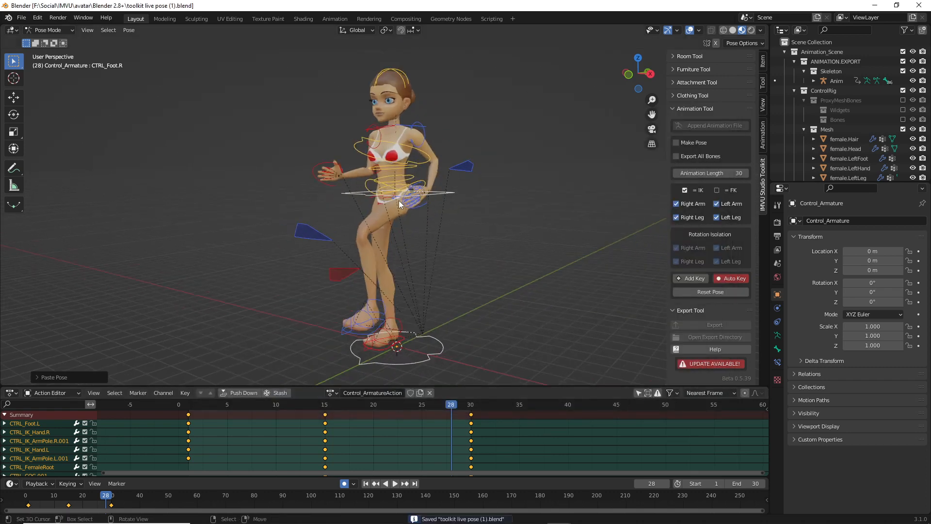
{"action": "mouse_move", "coordinate": [378, 204]}
{"action": "middle_mouse_down"}
{"action": "mouse_move", "coordinate": [268, 208]}
{"action": "mouse_move", "coordinate": [469, 212]}
{"action": "mouse_move", "coordinate": [381, 205]}
{"action": "middle_mouse_up"}
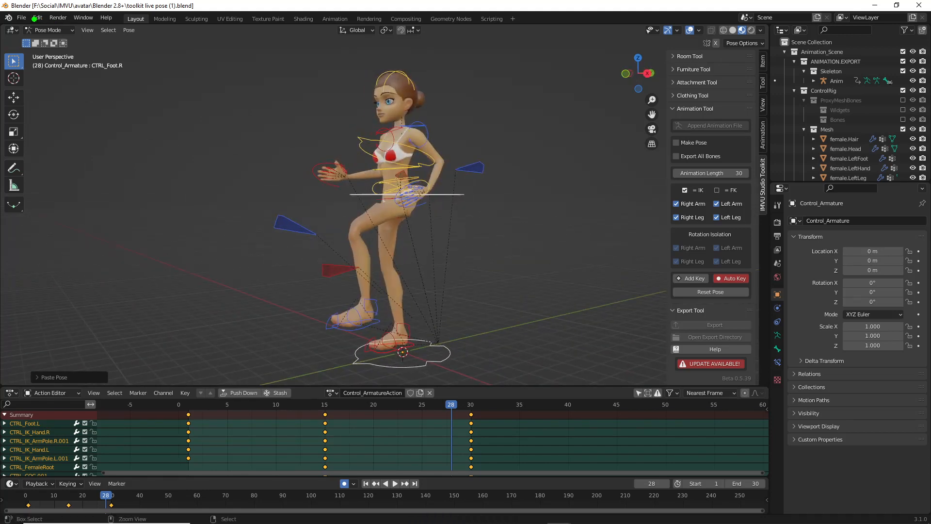
{"action": "left_click_drag", "start_coordinate": [20, 16], "coordinate": [138, 20]}
{"action": "left_click", "coordinate": [22, 18]}
{"action": "left_click", "coordinate": [26, 18]}
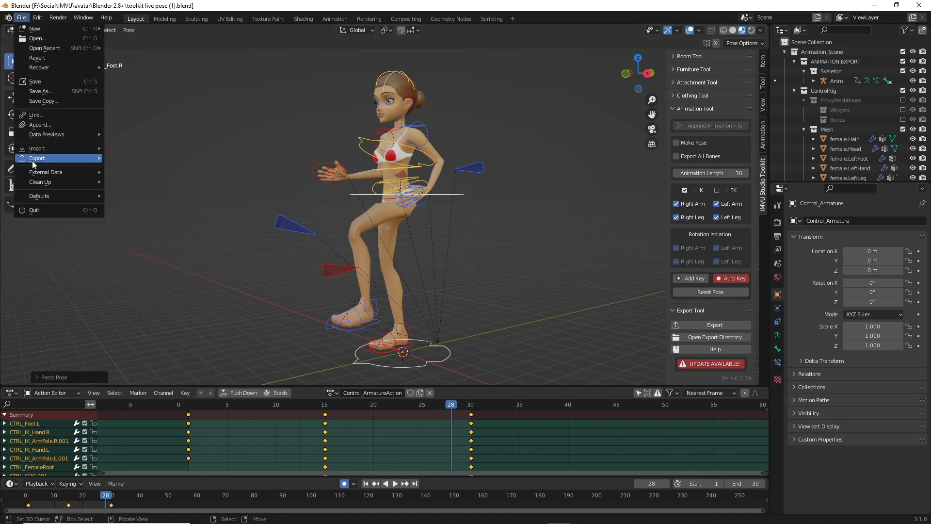
{"action": "mouse_move", "coordinate": [32, 160]}
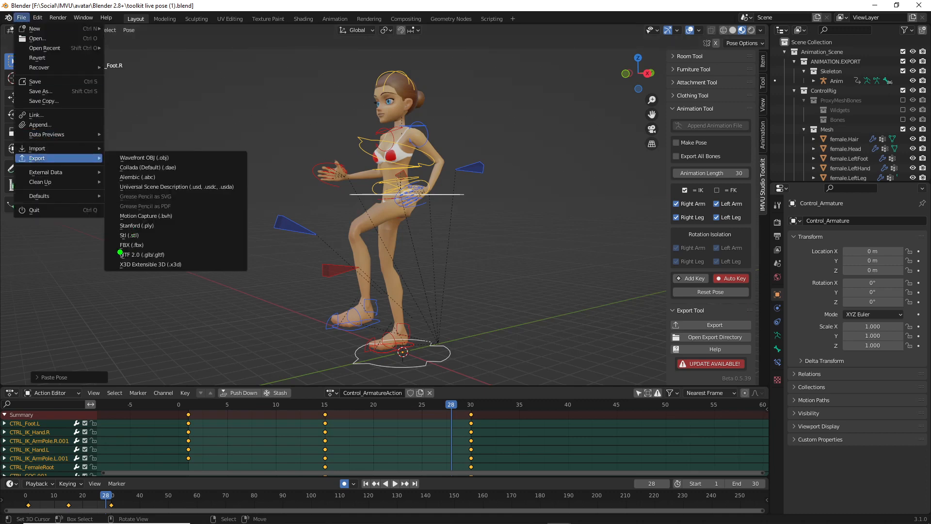
{"action": "mouse_move", "coordinate": [118, 252]}
{"action": "left_mouse_down"}
{"action": "mouse_move", "coordinate": [162, 253]}
{"action": "mouse_move", "coordinate": [216, 271]}
{"action": "left_mouse_up"}
{"action": "left_click_drag", "start_coordinate": [212, 232], "coordinate": [173, 277]}
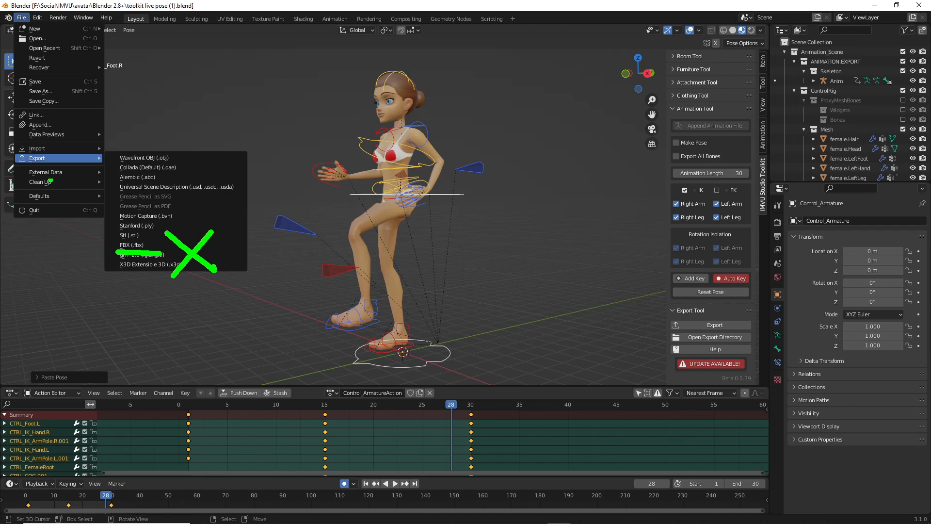
{"action": "left_click_drag", "start_coordinate": [19, 161], "coordinate": [64, 172]}
{"action": "left_click_drag", "start_coordinate": [10, 25], "coordinate": [39, 24]}
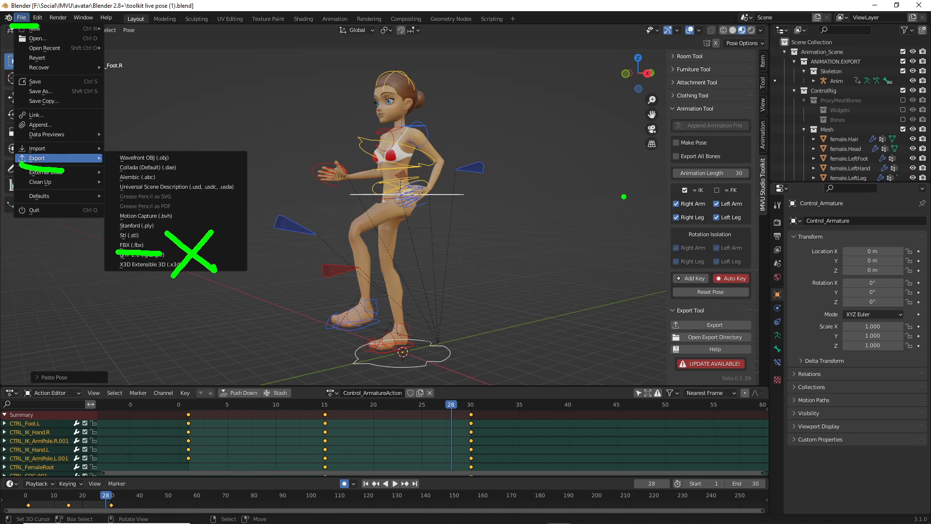
{"action": "key", "text": "Escape"}
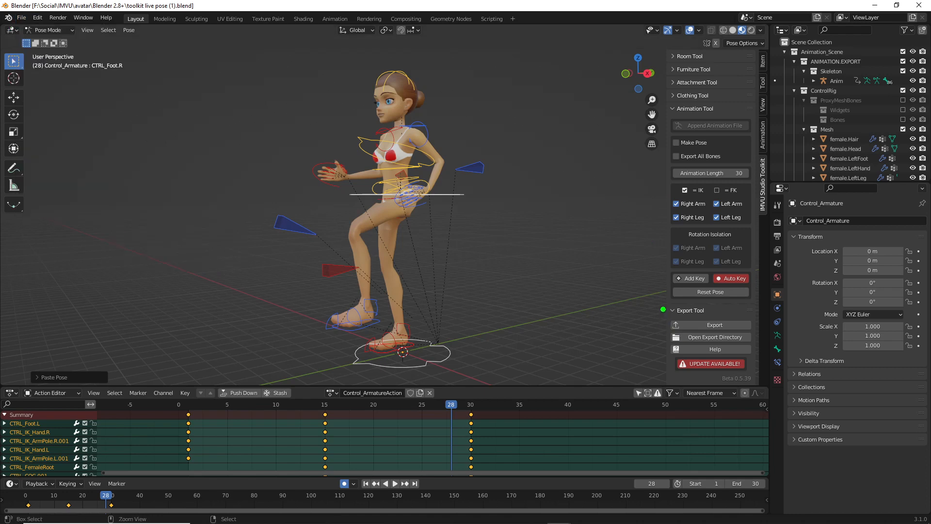
{"action": "mouse_move", "coordinate": [662, 302]}
{"action": "left_mouse_down"}
{"action": "mouse_move", "coordinate": [661, 373]}
{"action": "mouse_move", "coordinate": [774, 375]}
{"action": "mouse_move", "coordinate": [738, 304]}
{"action": "mouse_move", "coordinate": [671, 298]}
{"action": "left_mouse_up"}
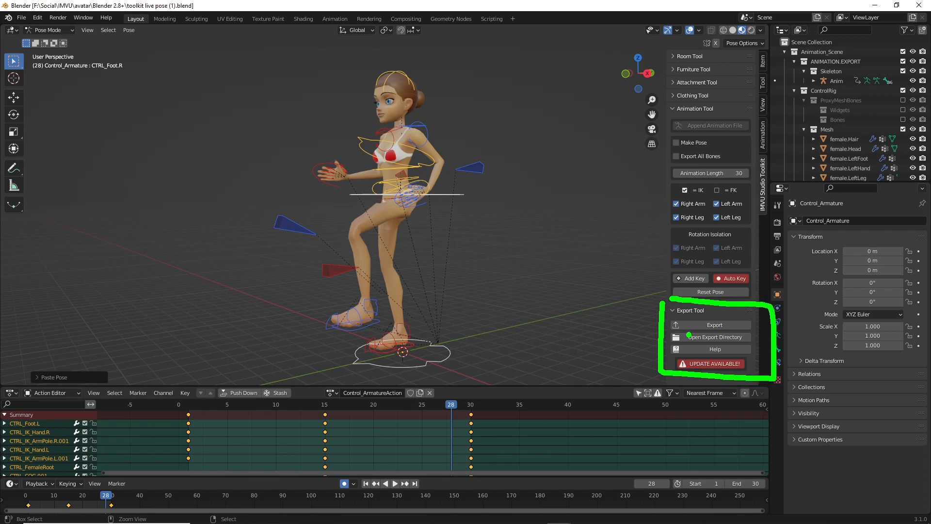
{"action": "left_click_drag", "start_coordinate": [688, 334], "coordinate": [753, 335]}
{"action": "key", "text": "Escape"}
{"action": "left_click", "coordinate": [363, 360]}
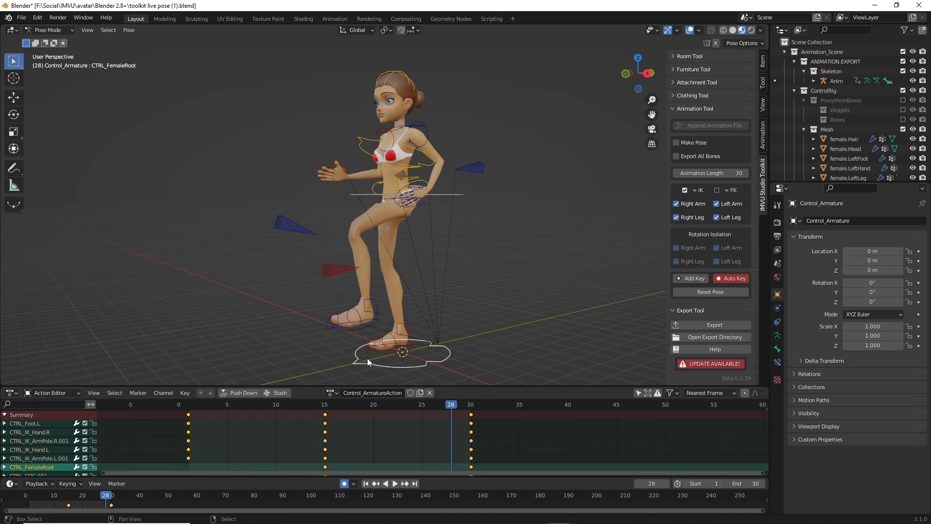
{"action": "middle_click_drag", "start_coordinate": [367, 358], "coordinate": [415, 312], "text": "shift"}
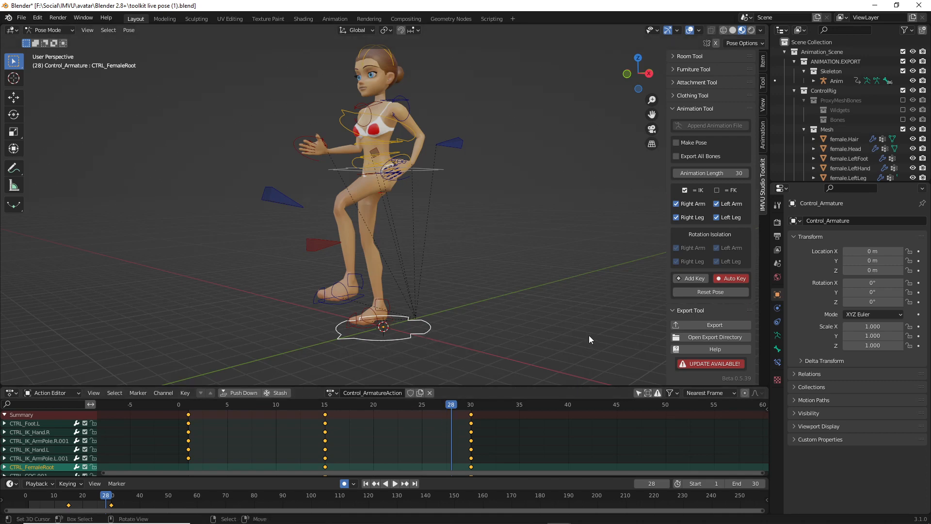
{"action": "left_click_drag", "start_coordinate": [691, 334], "coordinate": [741, 336]}
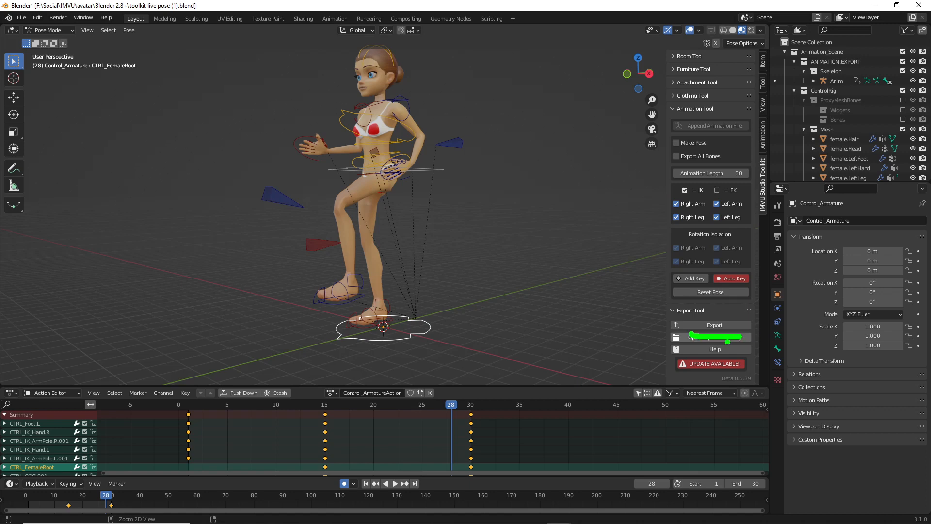
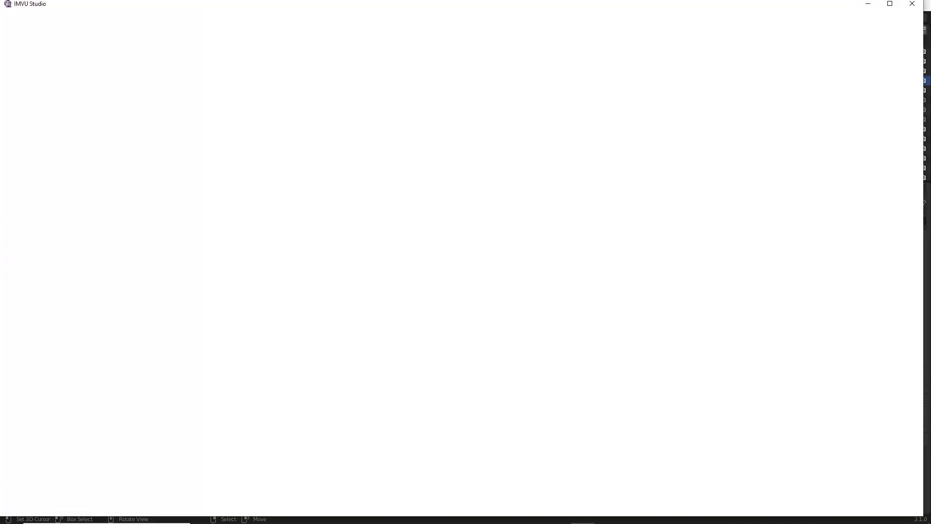
Step: Switch to a maximized IMVU Studio, start creating a new product and list all women's base products
{"action": "left_click", "coordinate": [890, 4]}
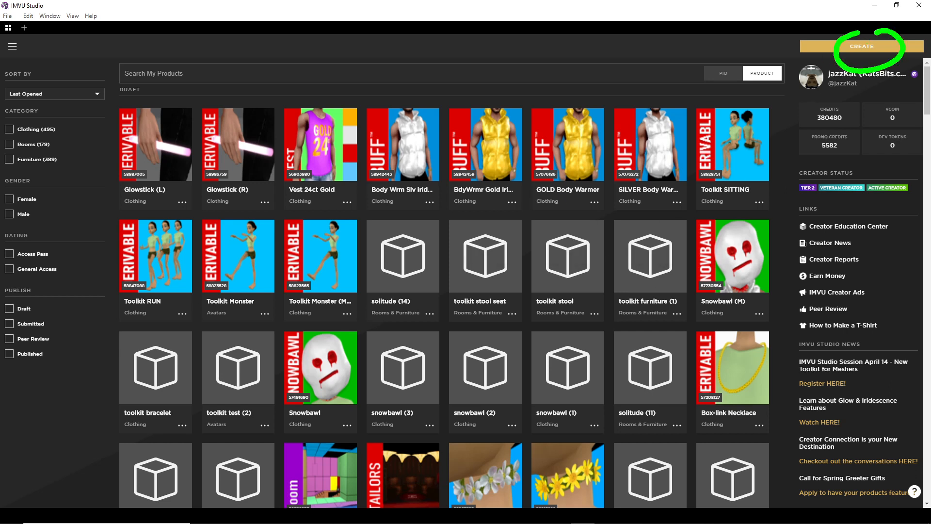
{"action": "left_click", "coordinate": [866, 46]}
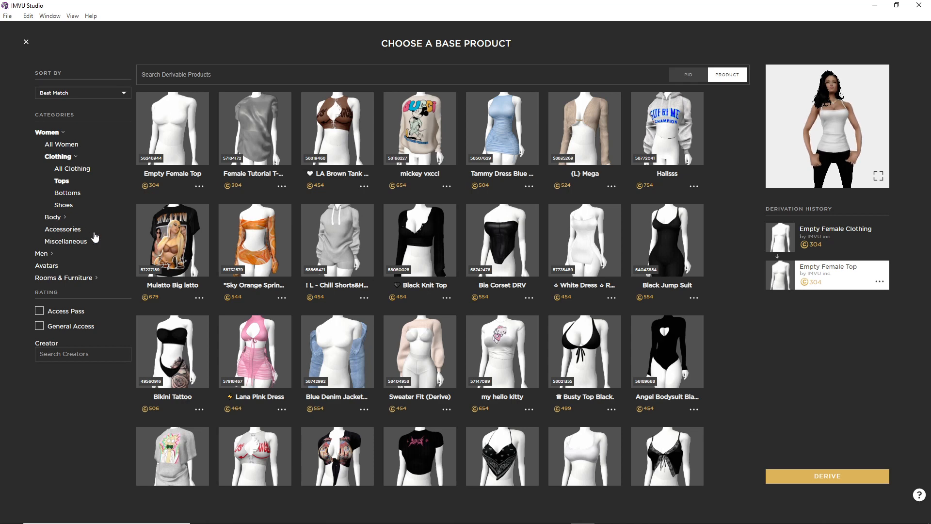
{"action": "left_click", "coordinate": [65, 144]}
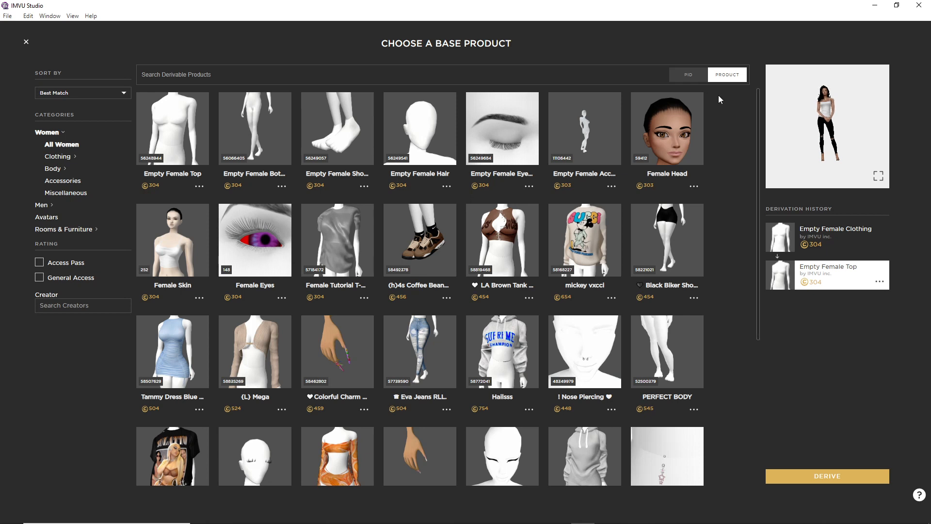
Step: Search the base products by product ID for 80 and derive a new product from the Female avatar
{"action": "left_click", "coordinate": [689, 74]}
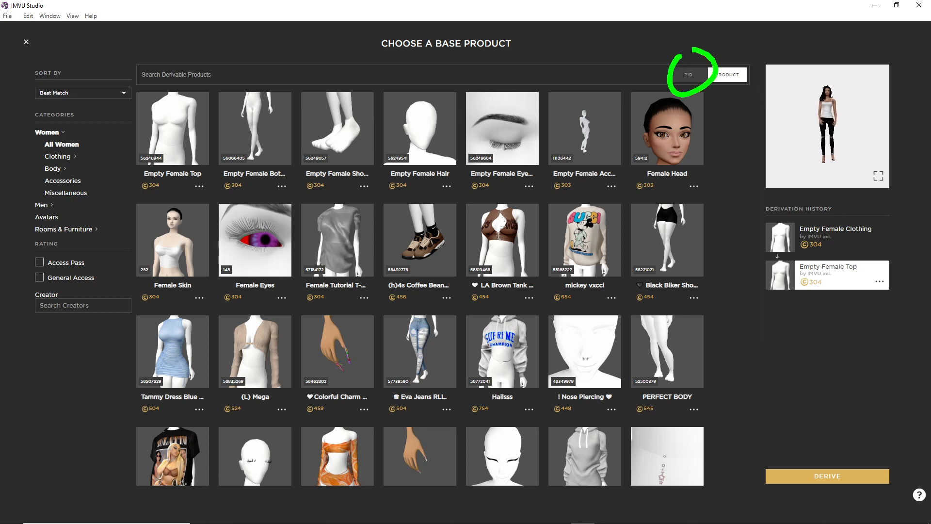
{"action": "left_click", "coordinate": [691, 74]}
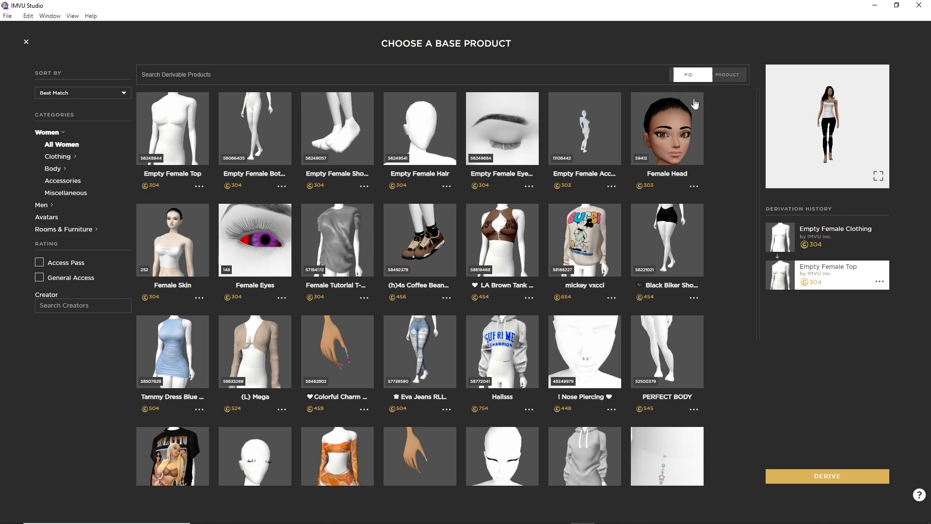
{"action": "left_click", "coordinate": [288, 73]}
{"action": "type", "text": "80"}
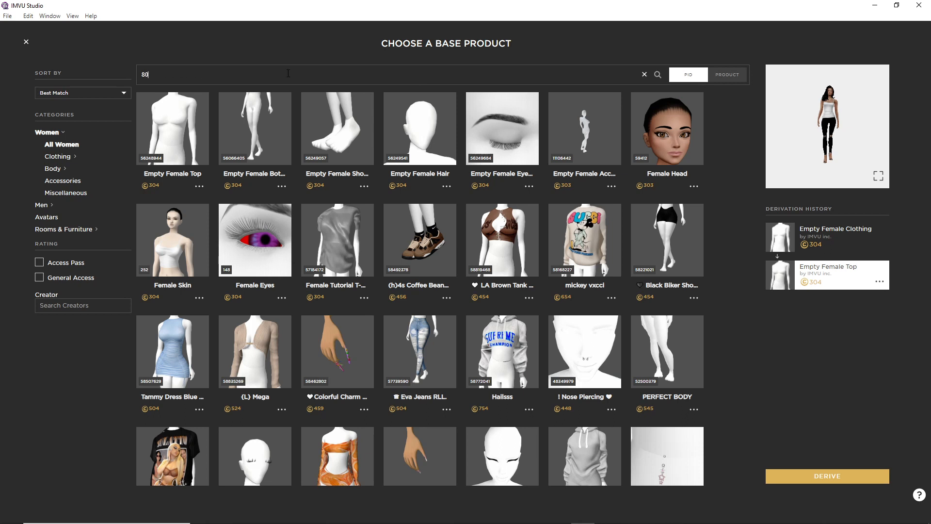
{"action": "key", "text": "Return"}
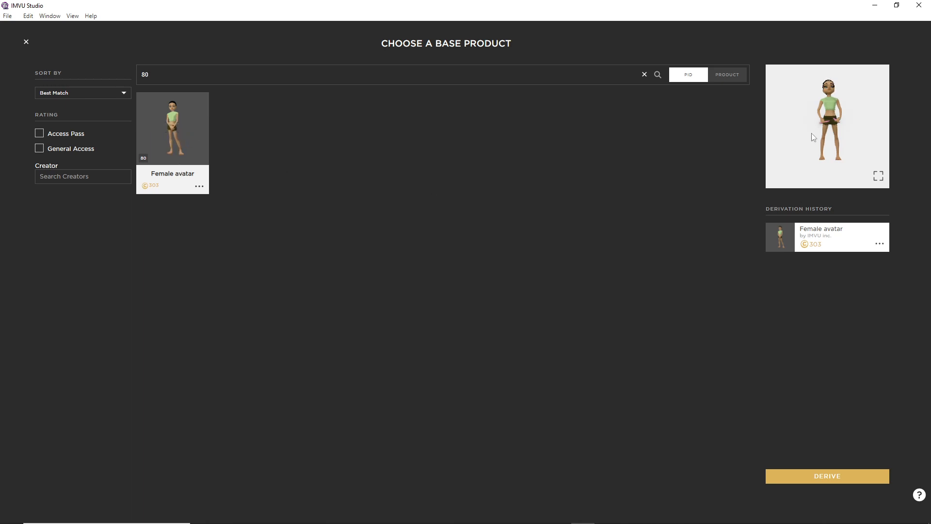
{"action": "left_click", "coordinate": [826, 477]}
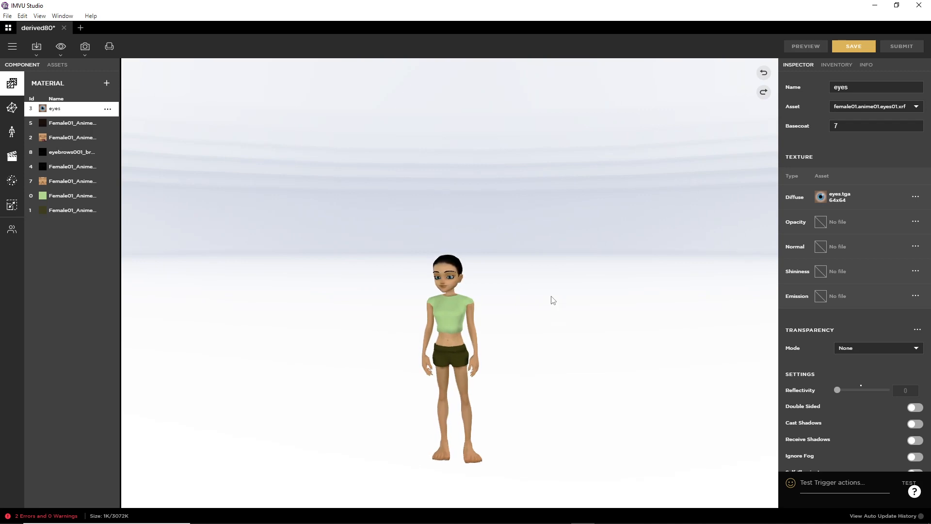
Step: Show the derived avatar's actions and select the first stance.Standing action
{"action": "scroll", "coordinate": [484, 307], "scroll_direction": "up", "scroll_amount": 5}
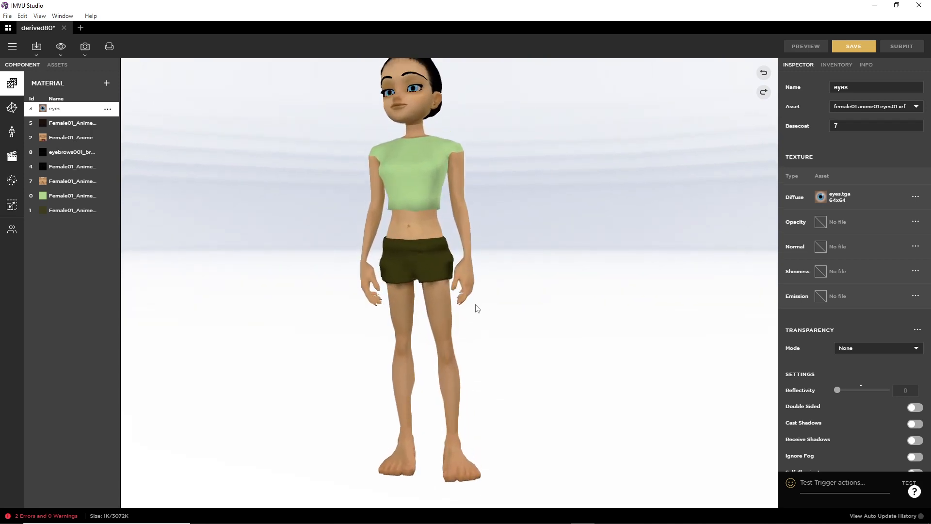
{"action": "mouse_move", "coordinate": [488, 314]}
{"action": "left_mouse_down"}
{"action": "mouse_move", "coordinate": [516, 322]}
{"action": "mouse_move", "coordinate": [694, 318]}
{"action": "mouse_move", "coordinate": [475, 315]}
{"action": "left_mouse_up"}
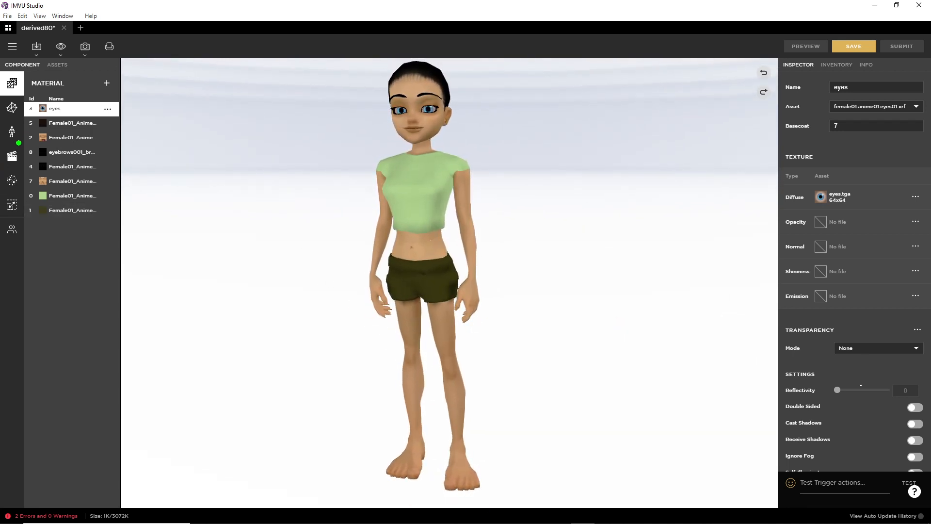
{"action": "mouse_move", "coordinate": [16, 142]}
{"action": "left_mouse_down"}
{"action": "mouse_move", "coordinate": [25, 153]}
{"action": "mouse_move", "coordinate": [6, 147]}
{"action": "left_mouse_up"}
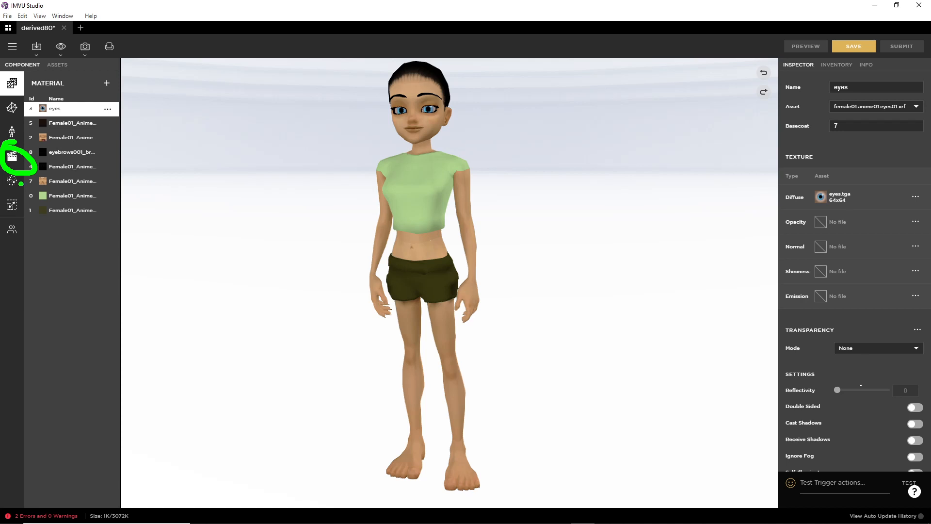
{"action": "left_click", "coordinate": [11, 156]}
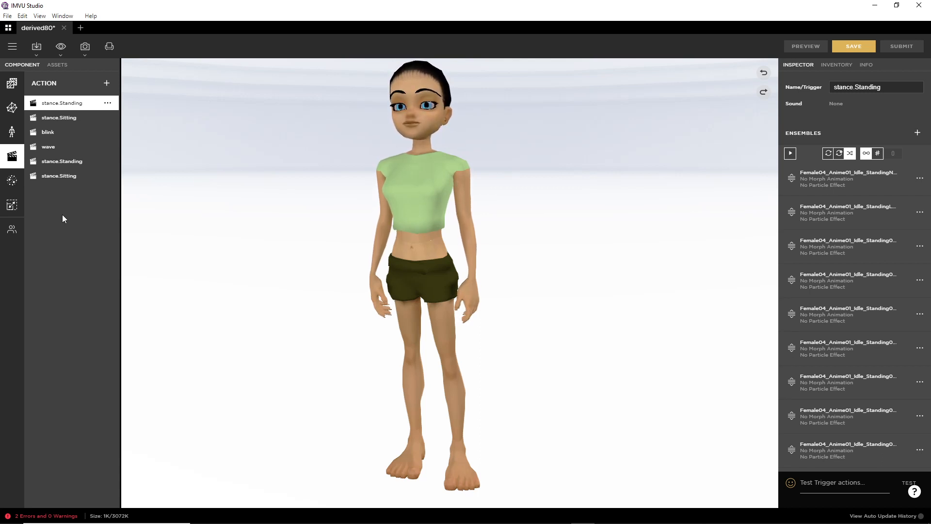
{"action": "left_click", "coordinate": [57, 104]}
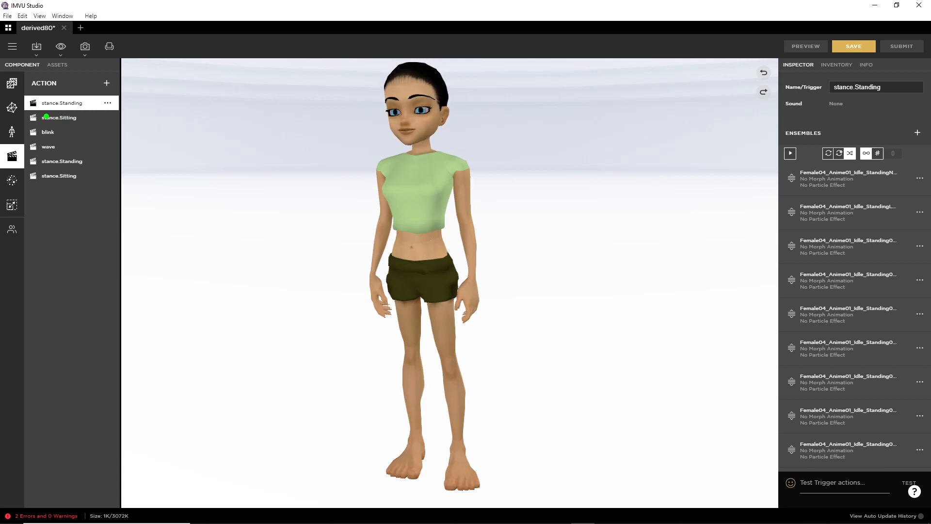
{"action": "mouse_move", "coordinate": [38, 126]}
{"action": "left_mouse_down"}
{"action": "mouse_move", "coordinate": [87, 124]}
{"action": "mouse_move", "coordinate": [61, 140]}
{"action": "mouse_move", "coordinate": [63, 157]}
{"action": "mouse_move", "coordinate": [87, 171]}
{"action": "left_mouse_up"}
{"action": "left_click_drag", "start_coordinate": [37, 191], "coordinate": [74, 196]}
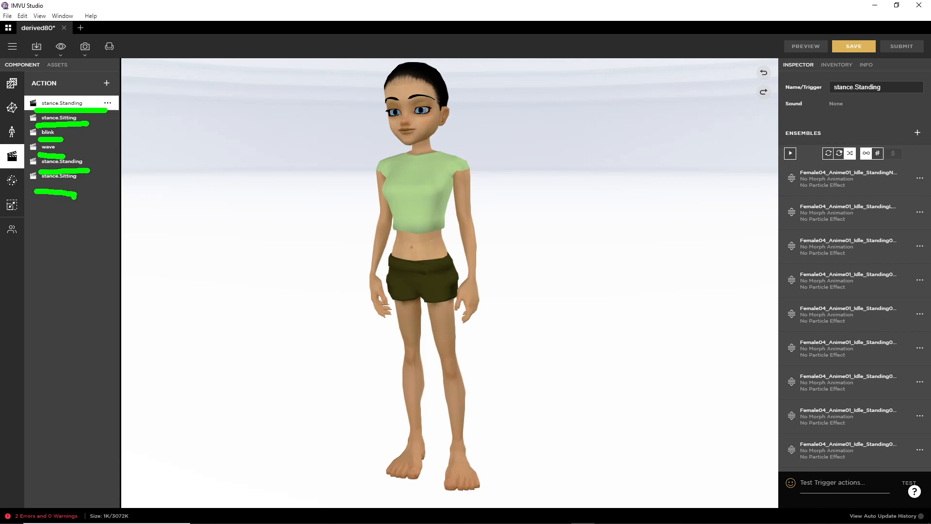
{"action": "key", "text": "Escape"}
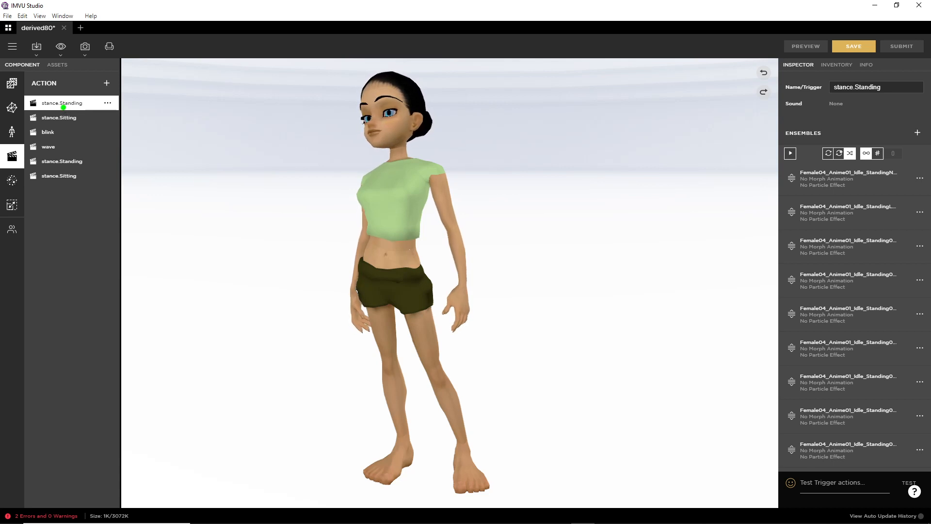
{"action": "mouse_move", "coordinate": [49, 110]}
{"action": "left_mouse_down"}
{"action": "mouse_move", "coordinate": [40, 112]}
{"action": "mouse_move", "coordinate": [77, 111]}
{"action": "left_mouse_up"}
{"action": "left_click_drag", "start_coordinate": [764, 169], "coordinate": [764, 473]}
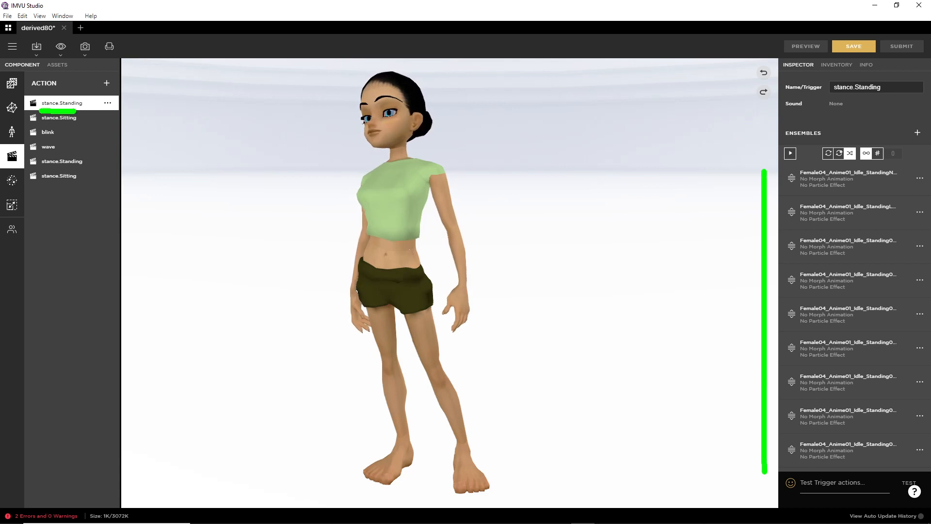
{"action": "left_click_drag", "start_coordinate": [757, 262], "coordinate": [756, 368]}
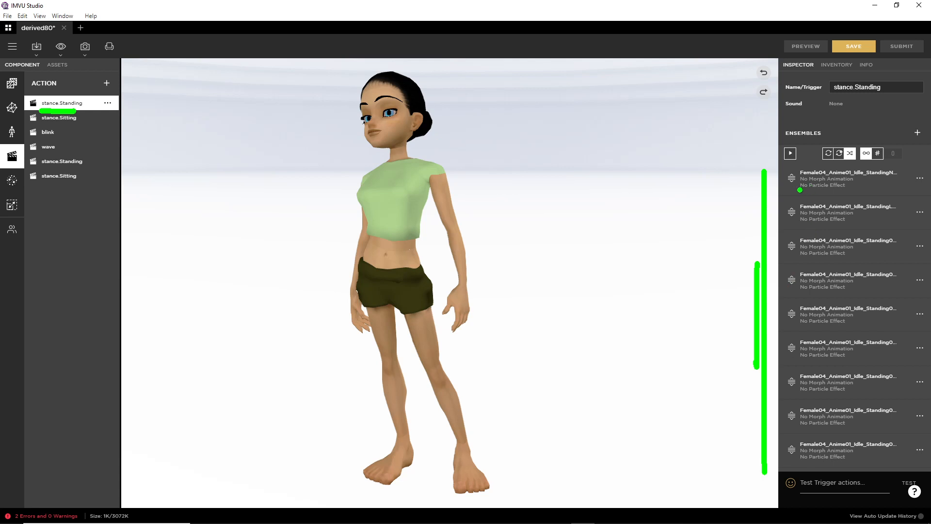
{"action": "left_click_drag", "start_coordinate": [800, 190], "coordinate": [869, 191]}
{"action": "left_click_drag", "start_coordinate": [800, 225], "coordinate": [847, 226]}
{"action": "left_click_drag", "start_coordinate": [807, 264], "coordinate": [841, 267]}
{"action": "left_click_drag", "start_coordinate": [798, 301], "coordinate": [864, 299]}
{"action": "left_click_drag", "start_coordinate": [813, 335], "coordinate": [850, 333]}
{"action": "left_click_drag", "start_coordinate": [805, 372], "coordinate": [876, 375]}
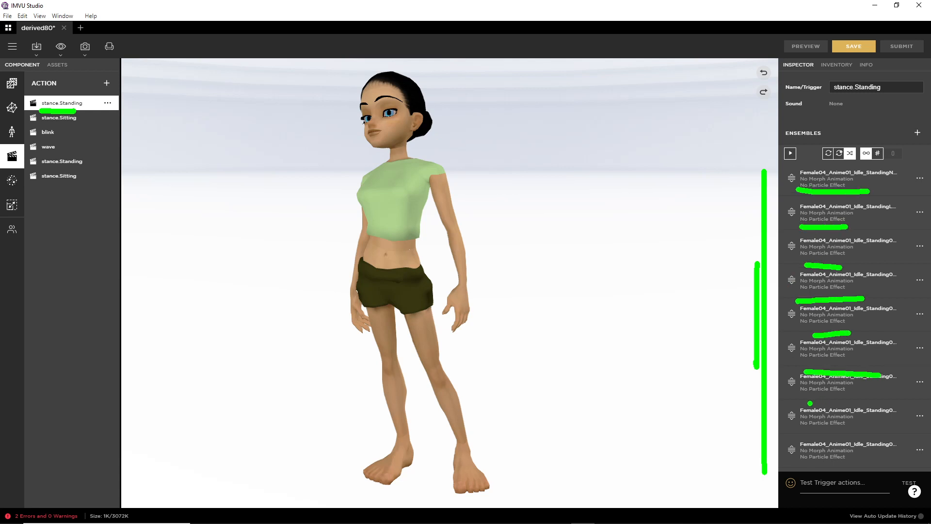
{"action": "left_click_drag", "start_coordinate": [809, 403], "coordinate": [862, 403]}
{"action": "left_click_drag", "start_coordinate": [816, 437], "coordinate": [854, 436]}
{"action": "left_click_drag", "start_coordinate": [805, 465], "coordinate": [856, 464]}
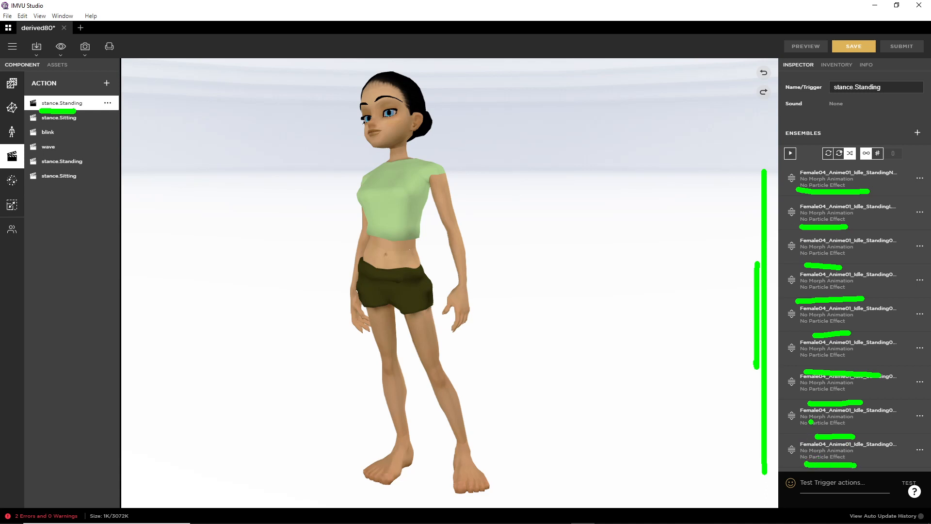
{"action": "key", "text": "Escape"}
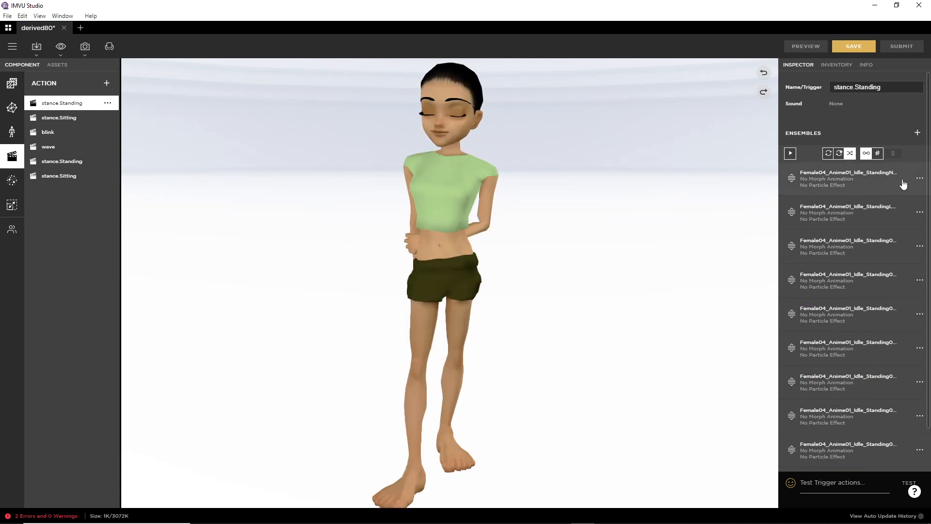
Step: Open the first ensemble of the stance.Standing action and look through its available skeletal animation assets
{"action": "left_click", "coordinate": [919, 179]}
{"action": "left_click", "coordinate": [882, 191]}
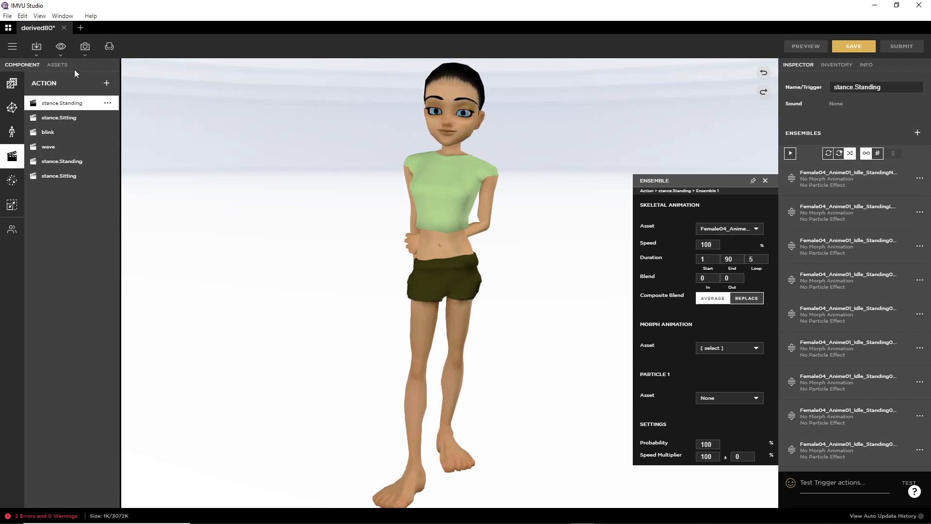
{"action": "mouse_move", "coordinate": [47, 37]}
{"action": "left_mouse_down"}
{"action": "mouse_move", "coordinate": [39, 67]}
{"action": "mouse_move", "coordinate": [50, 66]}
{"action": "left_mouse_up"}
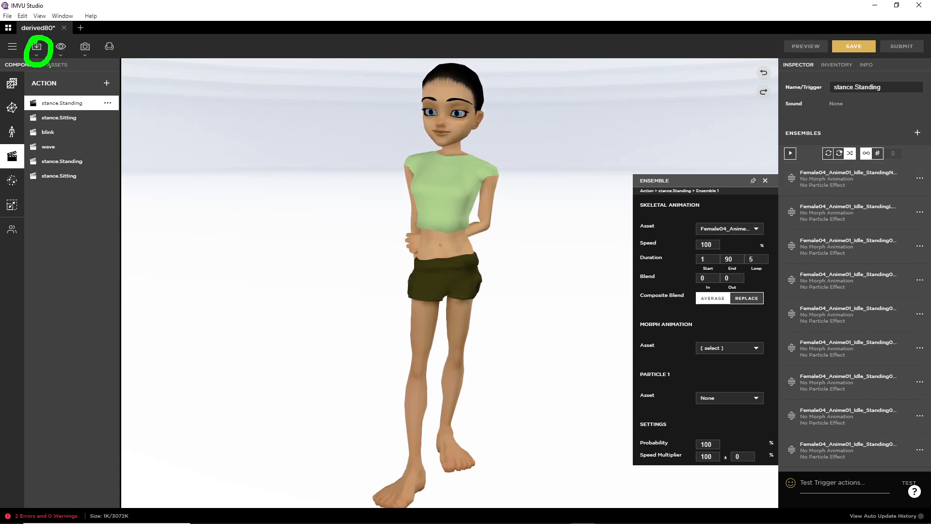
{"action": "left_click", "coordinate": [753, 228]}
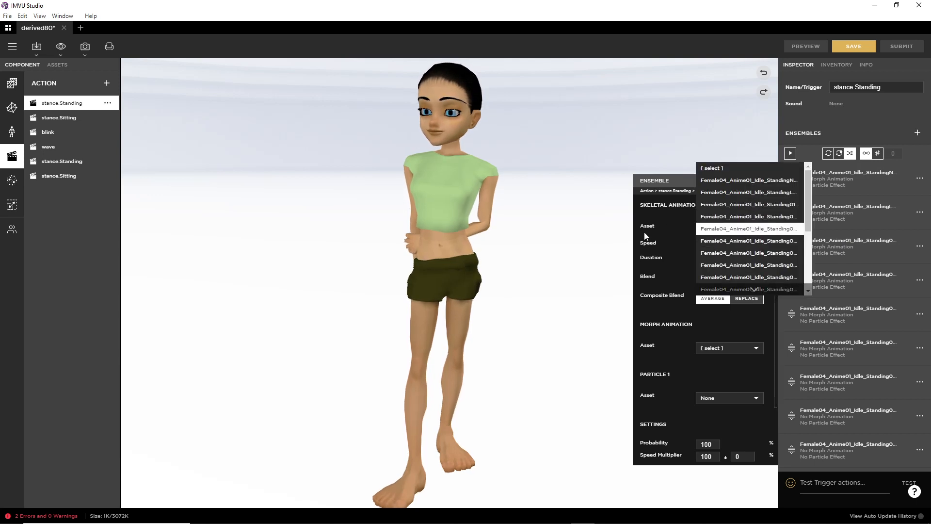
{"action": "key", "text": "ctrl+2"}
{"action": "left_click_drag", "start_coordinate": [638, 233], "coordinate": [673, 235]}
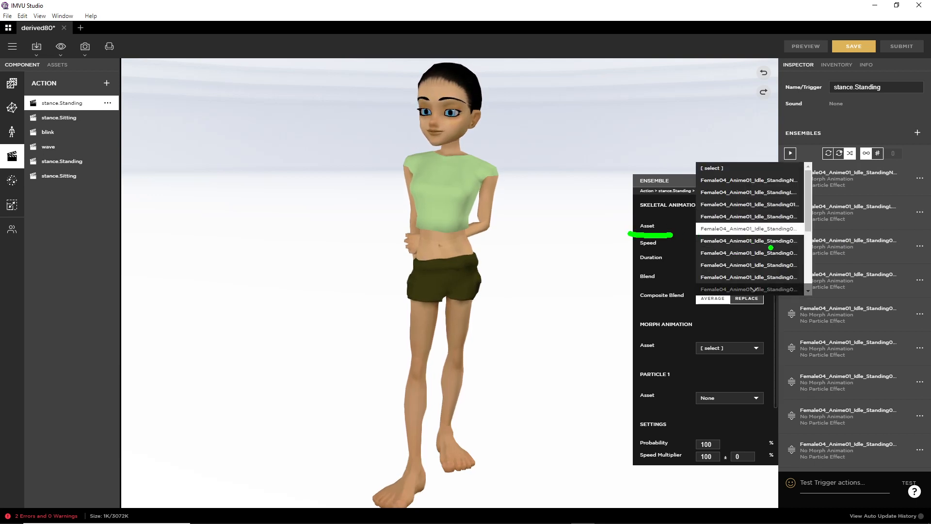
{"action": "key", "text": "Escape"}
{"action": "scroll", "coordinate": [650, 237], "scroll_direction": "down", "scroll_amount": 2}
{"action": "scroll", "coordinate": [790, 237], "scroll_direction": "down", "scroll_amount": 2}
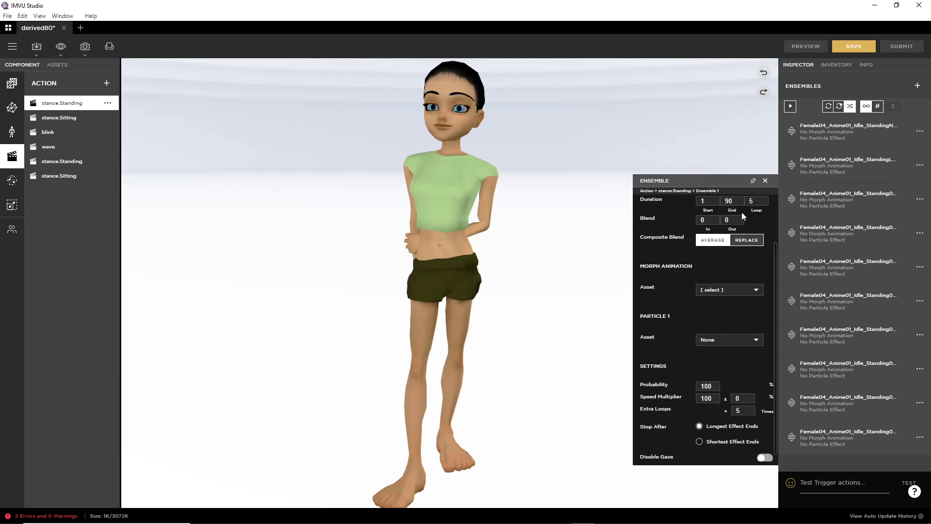
{"action": "scroll", "coordinate": [727, 227], "scroll_direction": "up", "scroll_amount": 2}
{"action": "left_click", "coordinate": [754, 229]}
{"action": "scroll", "coordinate": [753, 247], "scroll_direction": "down", "scroll_amount": 5}
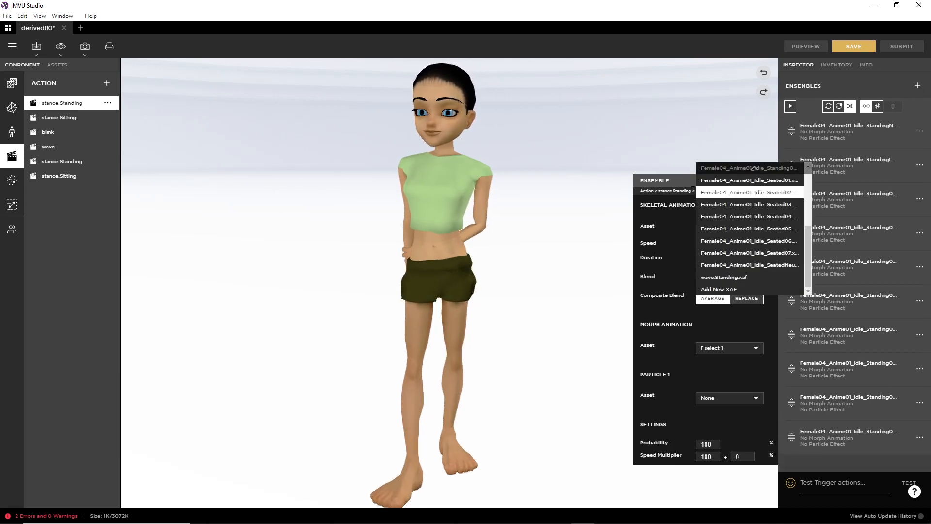
{"action": "left_click", "coordinate": [682, 179]}
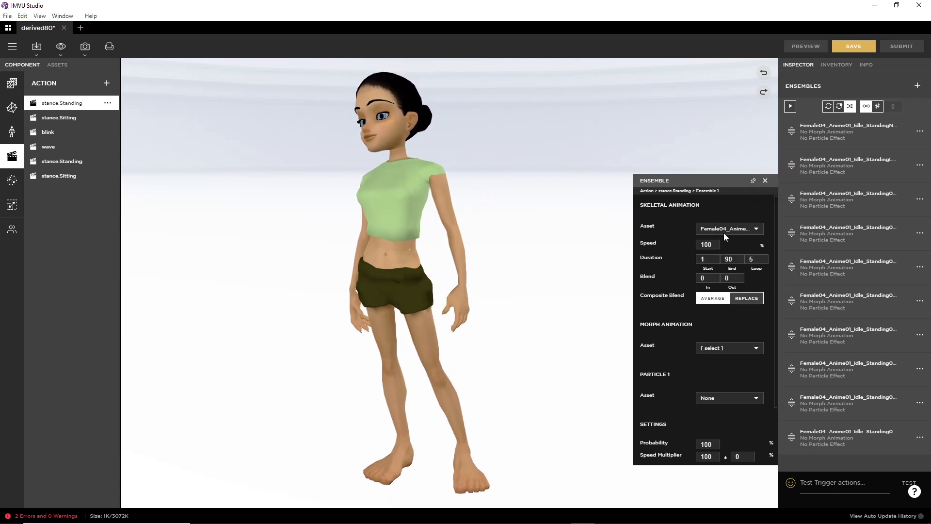
Step: Review the ensemble's duration, composite blend and Disable Gaze settings, and close the ensemble settings
{"action": "key", "text": "ctrl+2"}
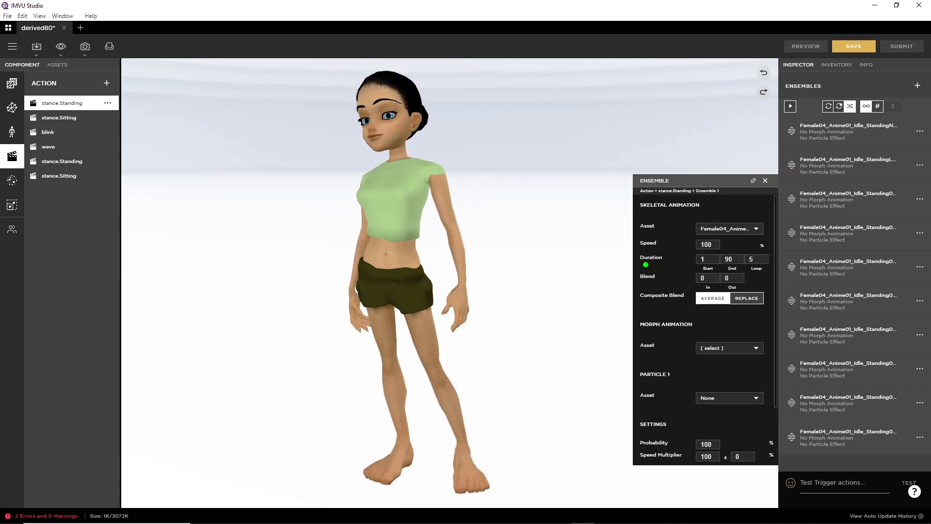
{"action": "left_click_drag", "start_coordinate": [638, 264], "coordinate": [766, 269]}
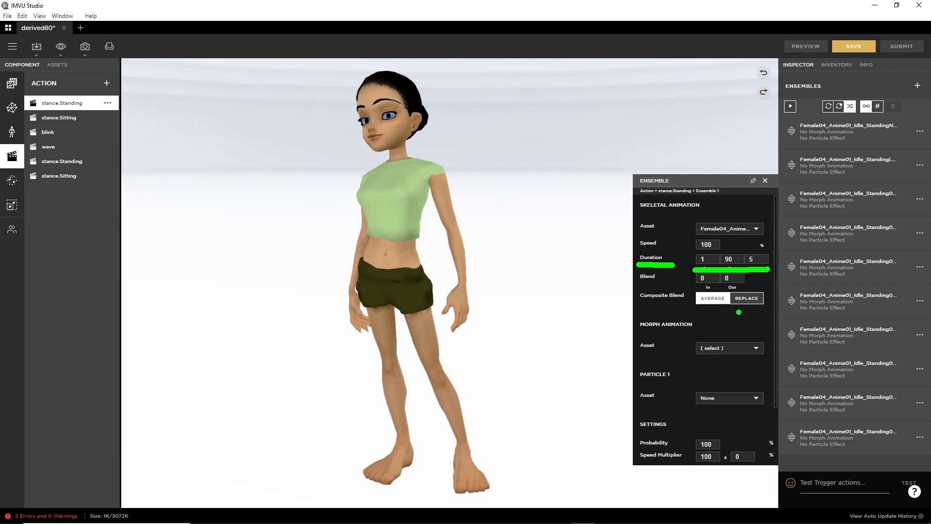
{"action": "left_click_drag", "start_coordinate": [738, 312], "coordinate": [763, 313]}
{"action": "key", "text": "Escape"}
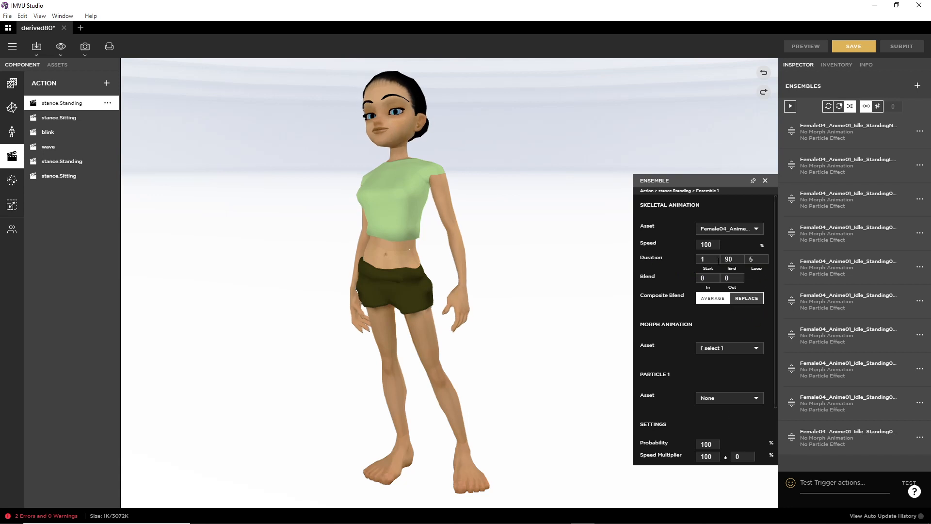
{"action": "scroll", "coordinate": [729, 343], "scroll_direction": "down", "scroll_amount": 3}
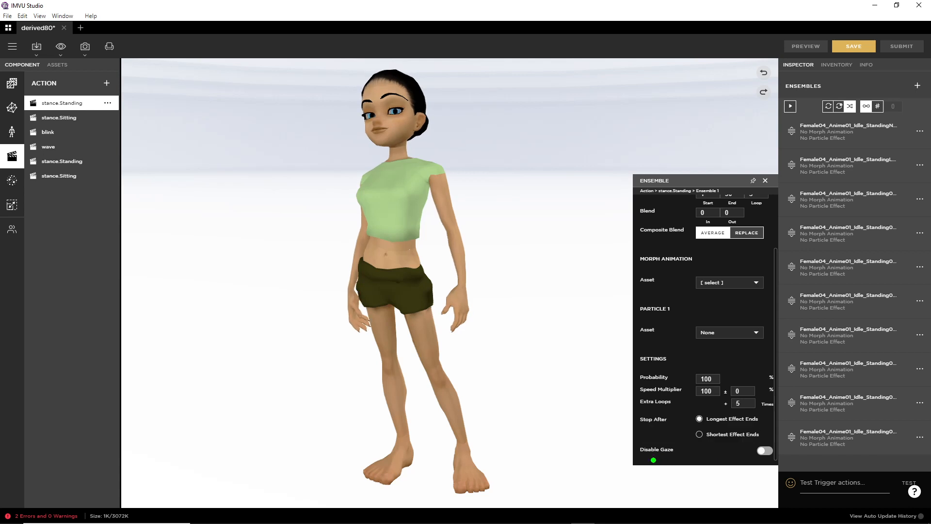
{"action": "left_click_drag", "start_coordinate": [644, 459], "coordinate": [683, 459]}
{"action": "left_click_drag", "start_coordinate": [745, 453], "coordinate": [779, 459]}
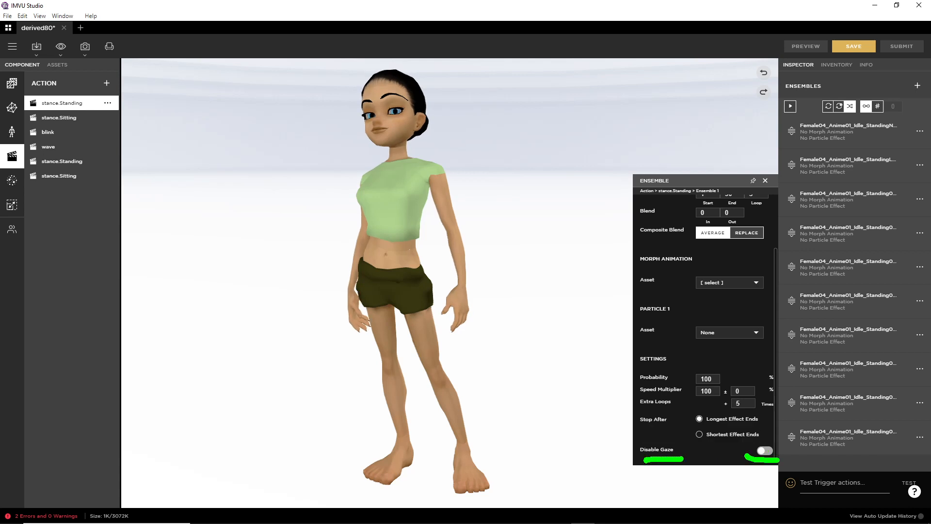
{"action": "key", "text": "Escape"}
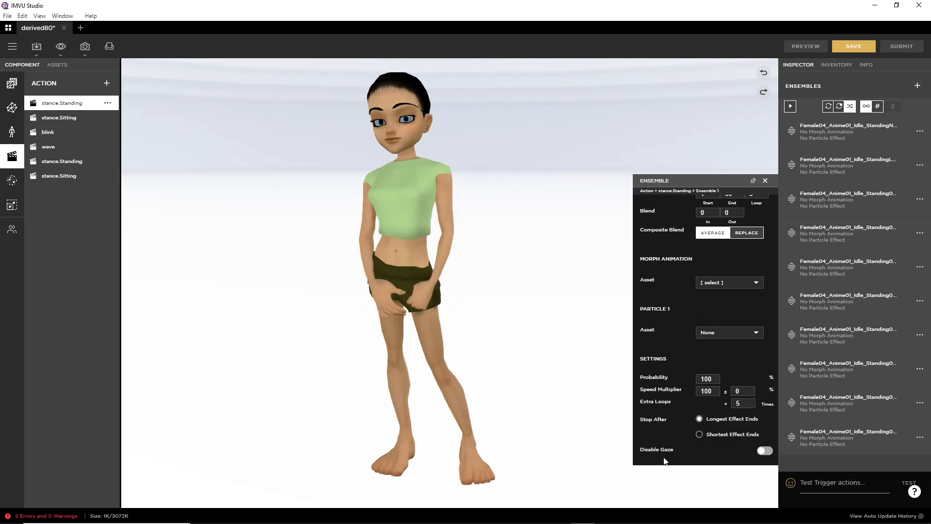
{"action": "left_click", "coordinate": [765, 181]}
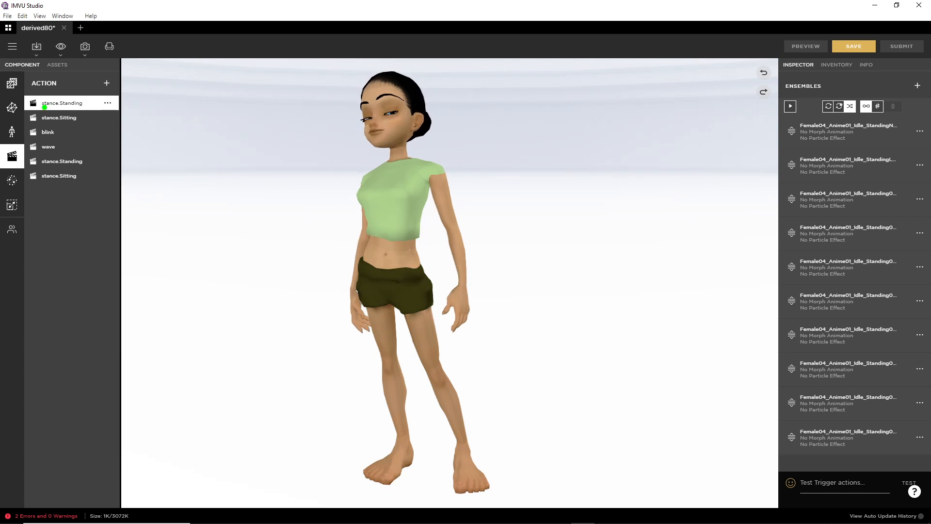
{"action": "left_click_drag", "start_coordinate": [36, 107], "coordinate": [90, 110]}
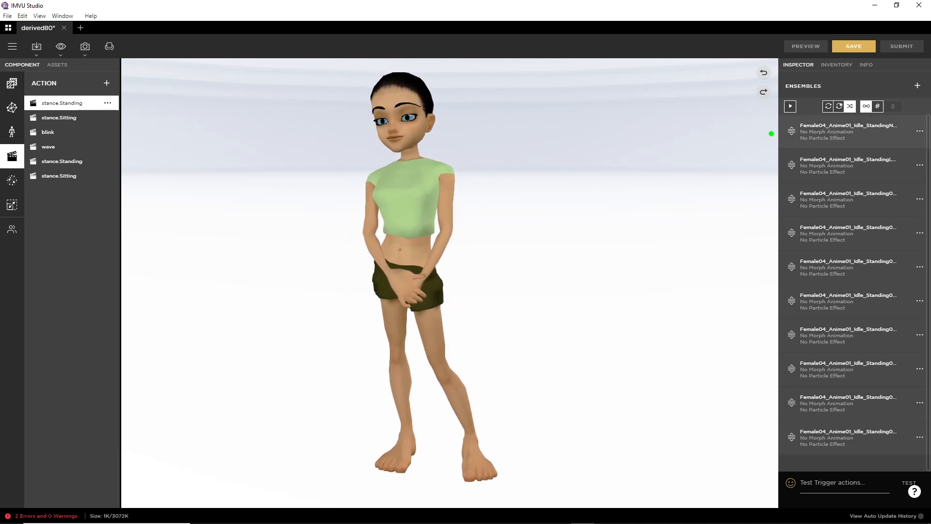
{"action": "mouse_move", "coordinate": [739, 134]}
{"action": "left_mouse_down"}
{"action": "mouse_move", "coordinate": [778, 133]}
{"action": "mouse_move", "coordinate": [768, 142]}
{"action": "left_mouse_up"}
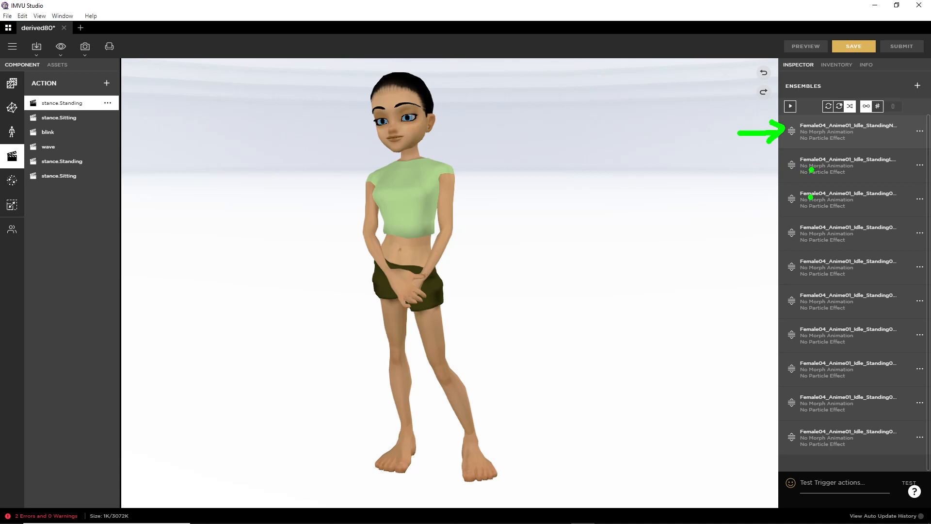
{"action": "left_click", "coordinate": [810, 205]}
{"action": "left_click_drag", "start_coordinate": [848, 136], "coordinate": [796, 138]}
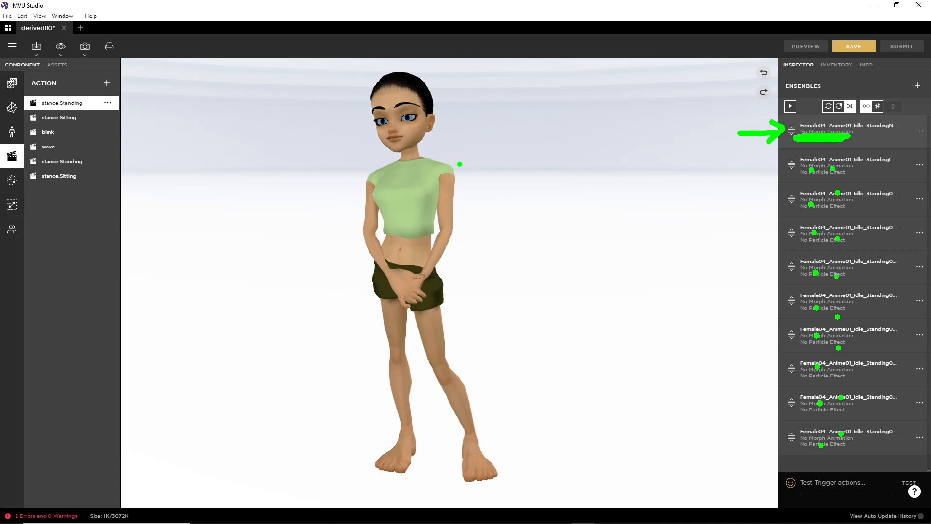
{"action": "mouse_move", "coordinate": [469, 170]}
{"action": "left_mouse_down"}
{"action": "mouse_move", "coordinate": [486, 176]}
{"action": "mouse_move", "coordinate": [493, 196]}
{"action": "left_mouse_up"}
{"action": "left_click_drag", "start_coordinate": [759, 169], "coordinate": [759, 347]}
{"action": "mouse_move", "coordinate": [746, 245]}
{"action": "left_mouse_down"}
{"action": "mouse_move", "coordinate": [725, 250]}
{"action": "mouse_move", "coordinate": [799, 258]}
{"action": "left_mouse_up"}
{"action": "mouse_move", "coordinate": [782, 249]}
{"action": "left_mouse_down"}
{"action": "mouse_move", "coordinate": [800, 256]}
{"action": "mouse_move", "coordinate": [788, 277]}
{"action": "left_mouse_up"}
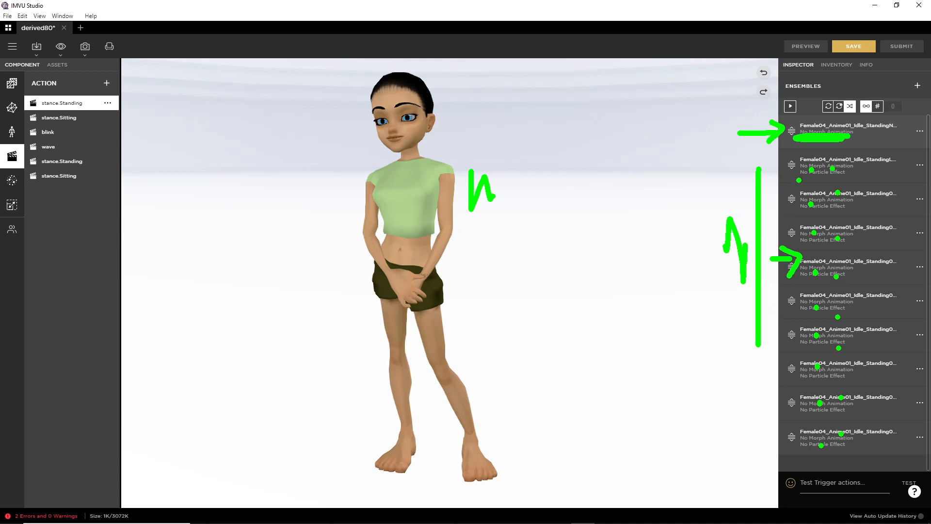
{"action": "key", "text": "Escape"}
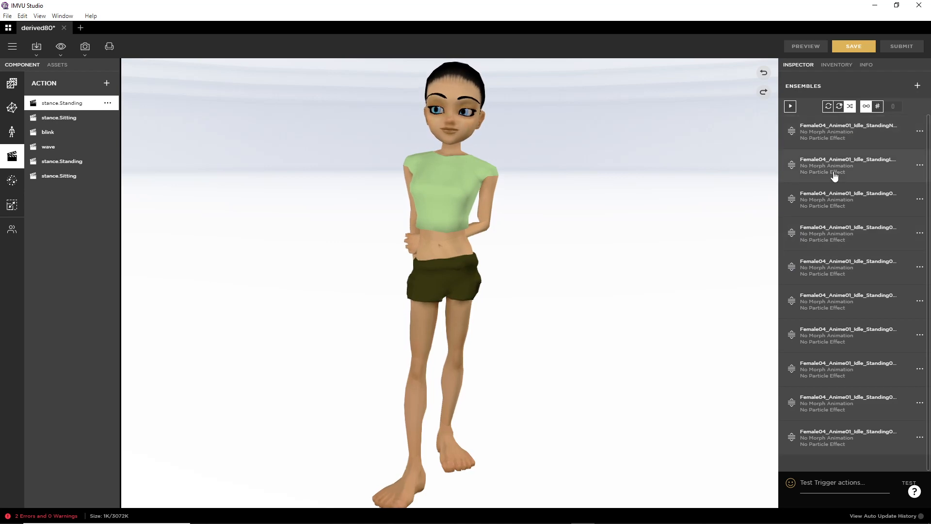
Step: Create another new product, search the base products by product ID for 10945930 and derive from it
{"action": "left_click", "coordinate": [8, 29]}
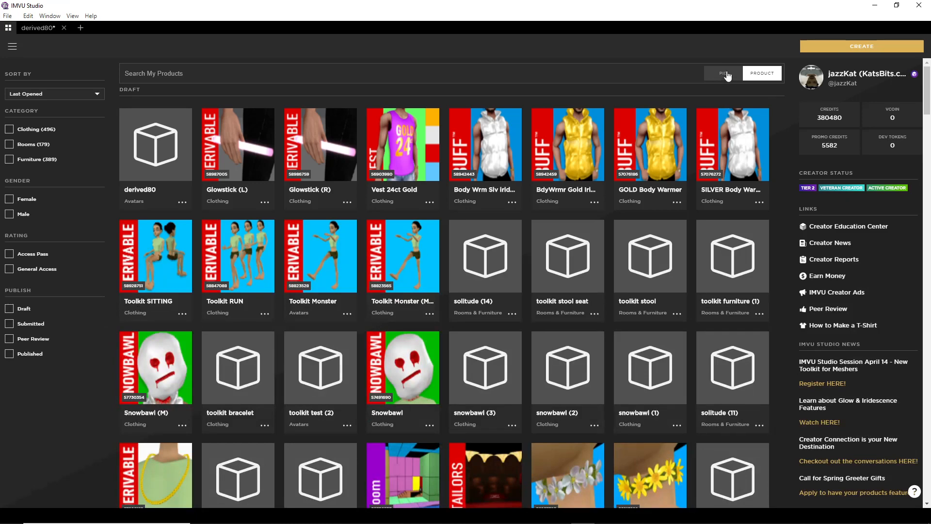
{"action": "left_click", "coordinate": [863, 46]}
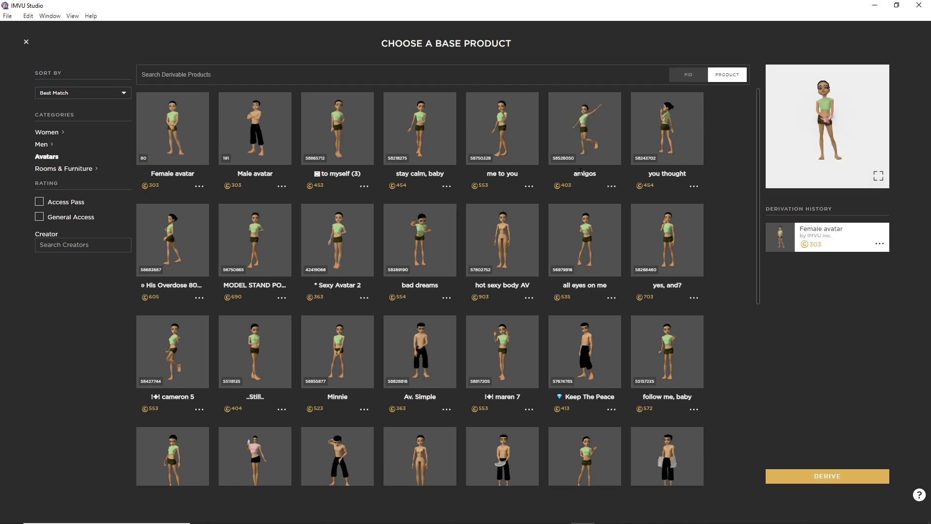
{"action": "left_click", "coordinate": [687, 75]}
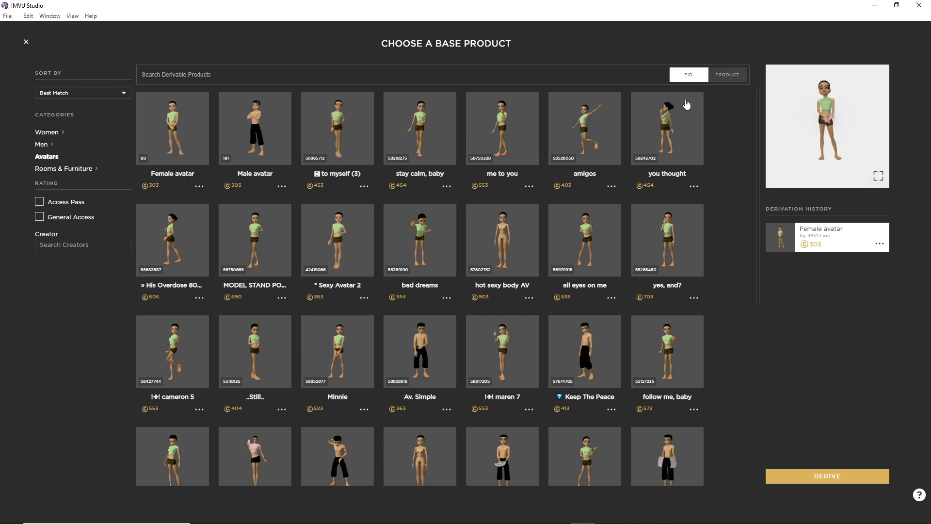
{"action": "left_click", "coordinate": [339, 71]}
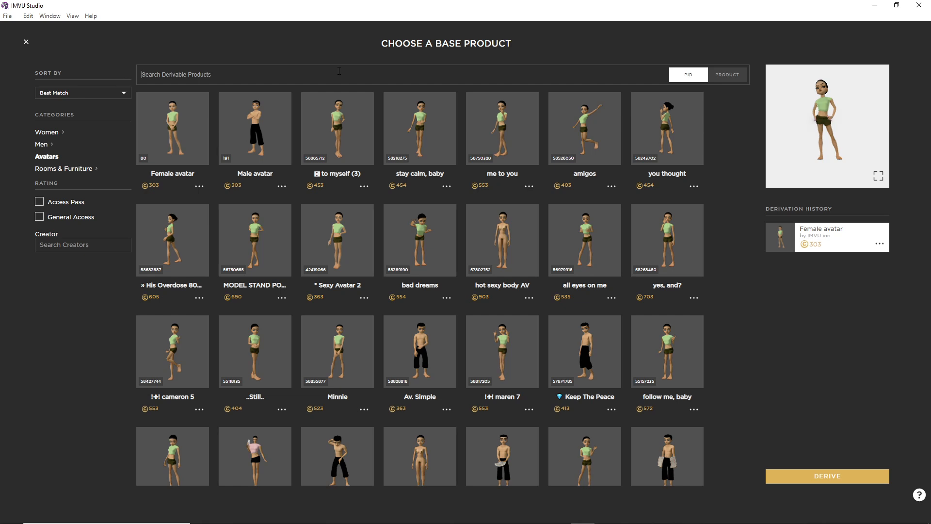
{"action": "type", "text": "10945930"}
{"action": "key", "text": "Return"}
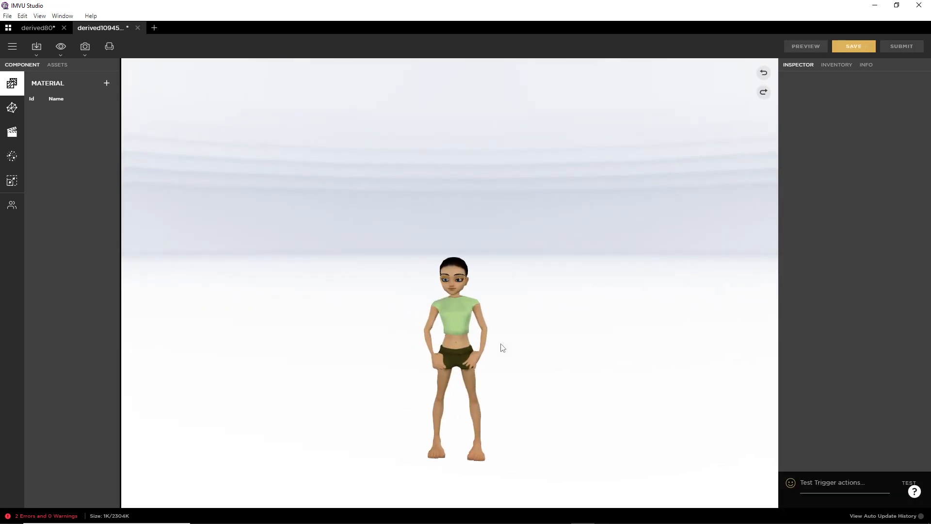
Step: Show the actions of the newly derived product with the whole avatar in view
{"action": "right_click_drag", "start_coordinate": [484, 378], "coordinate": [475, 345]}
{"action": "scroll", "coordinate": [475, 344], "scroll_direction": "up", "scroll_amount": 4}
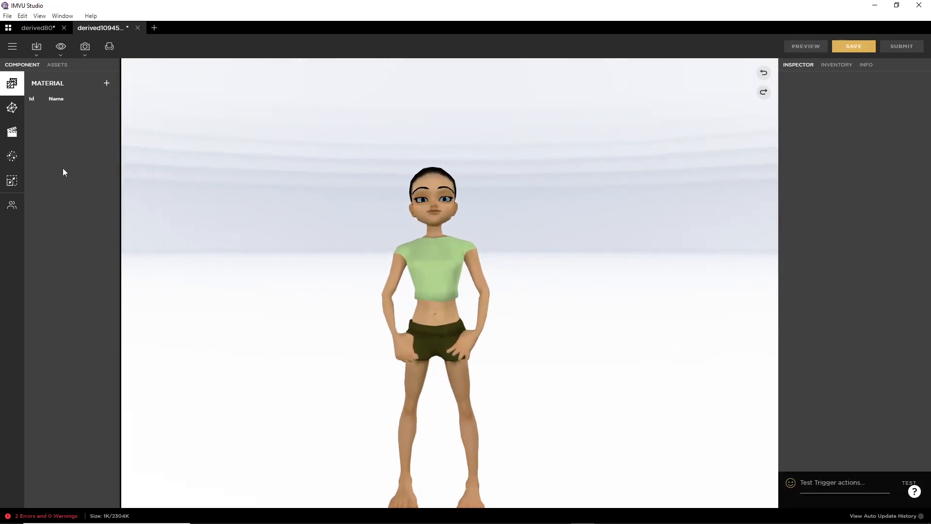
{"action": "left_click", "coordinate": [11, 131]}
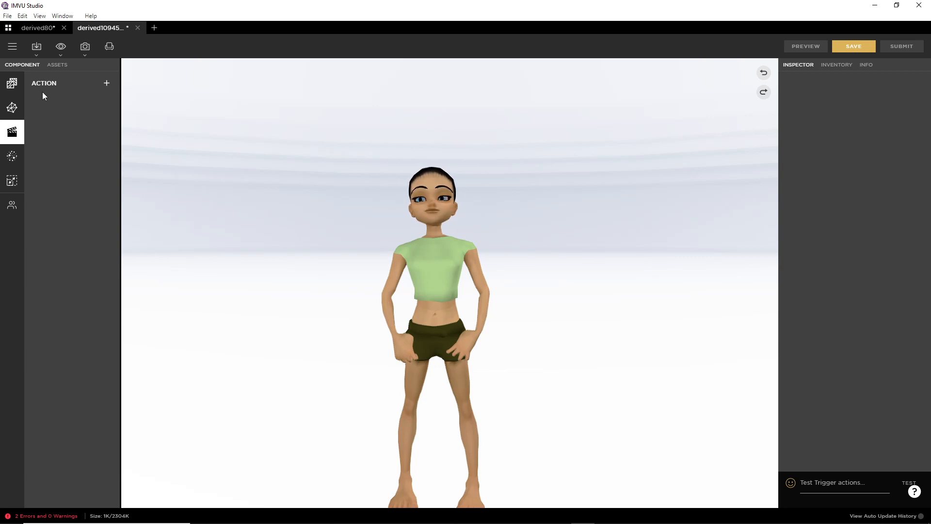
{"action": "left_click_drag", "start_coordinate": [362, 331], "coordinate": [387, 344]}
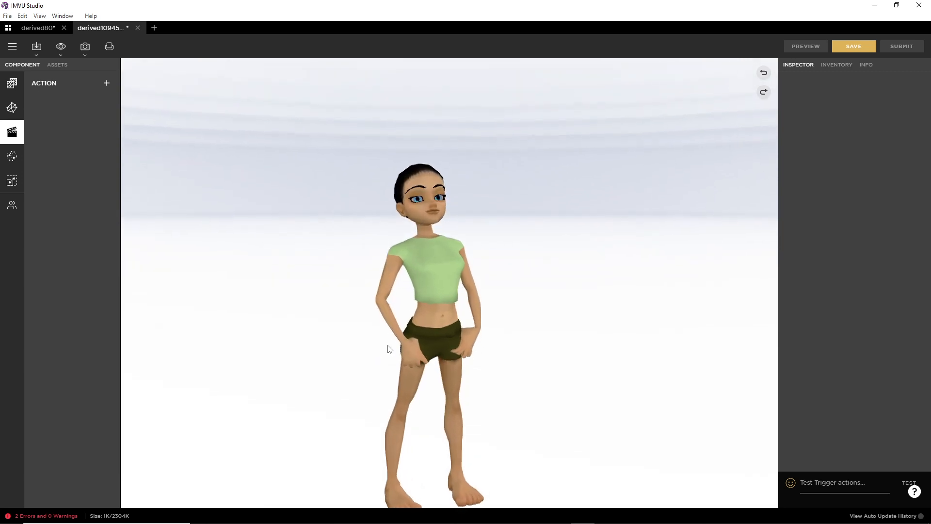
{"action": "right_click_drag", "start_coordinate": [387, 345], "coordinate": [405, 307]}
{"action": "left_click_drag", "start_coordinate": [374, 311], "coordinate": [325, 313]}
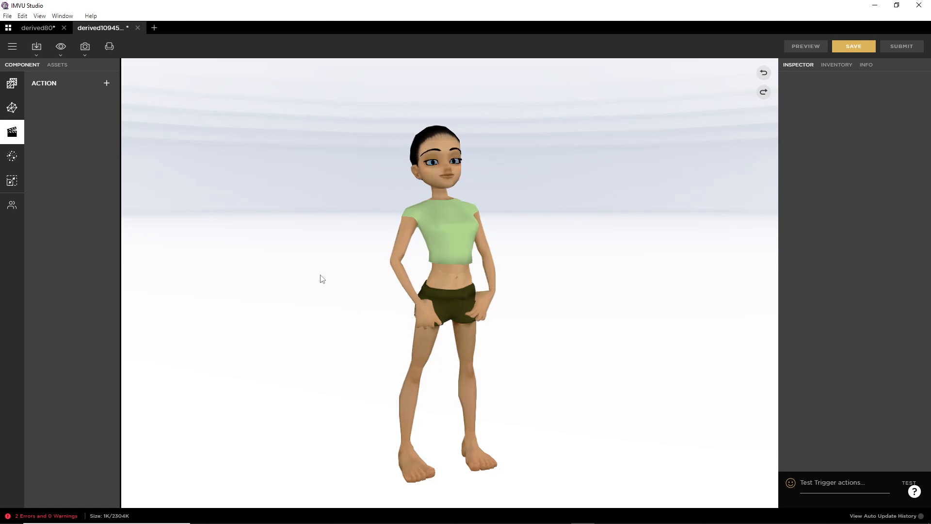
Step: Start an FBX import and browse to the Blender 2.8+ folder inside IMVU's avatar folder
{"action": "left_click", "coordinate": [37, 49]}
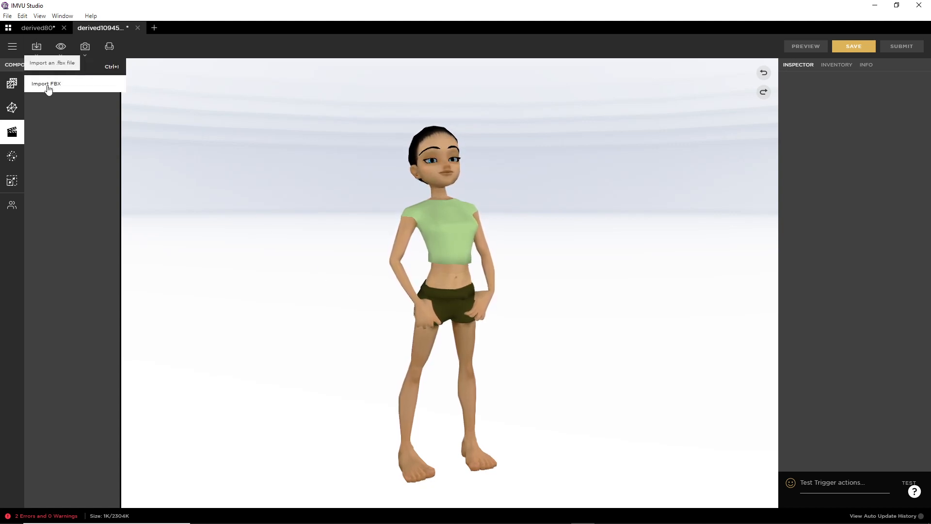
{"action": "mouse_move", "coordinate": [39, 38]}
{"action": "left_mouse_down"}
{"action": "mouse_move", "coordinate": [27, 56]}
{"action": "mouse_move", "coordinate": [30, 33]}
{"action": "left_mouse_up"}
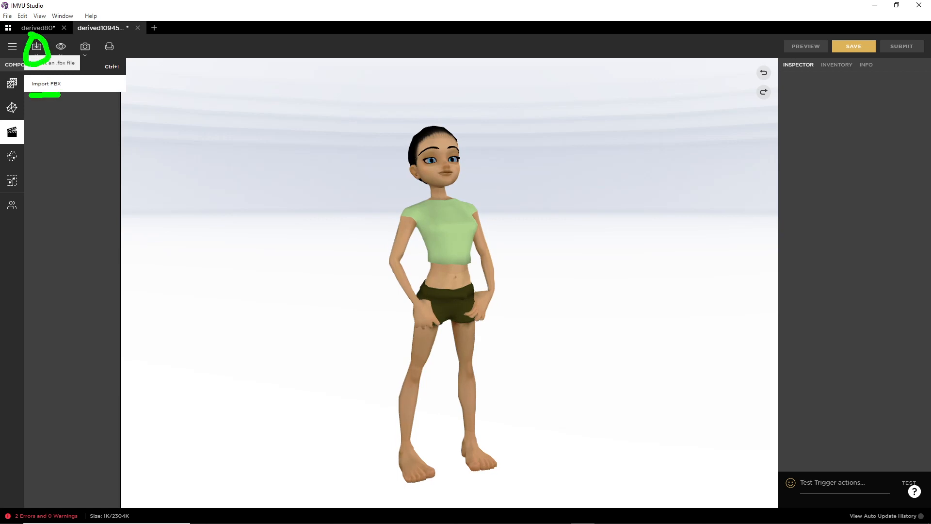
{"action": "key", "text": "Escape"}
{"action": "left_click", "coordinate": [37, 48]}
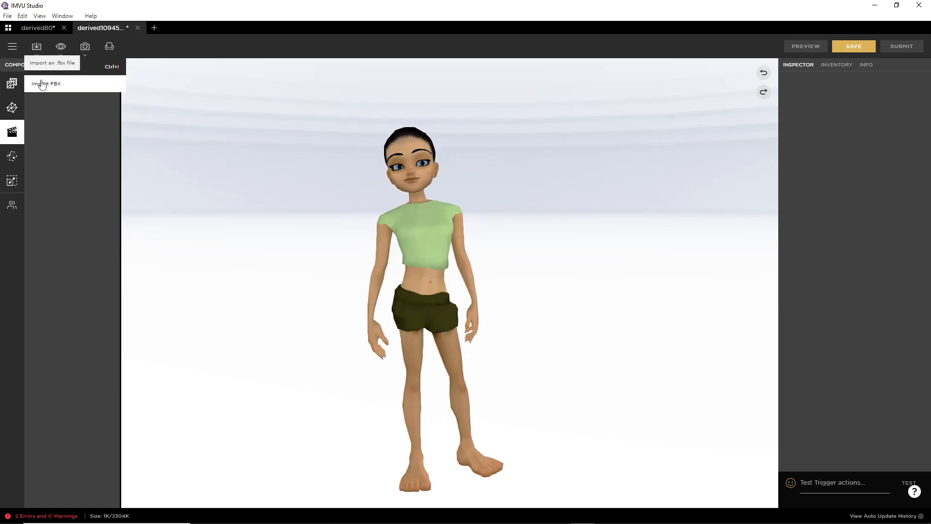
{"action": "left_click", "coordinate": [41, 83]}
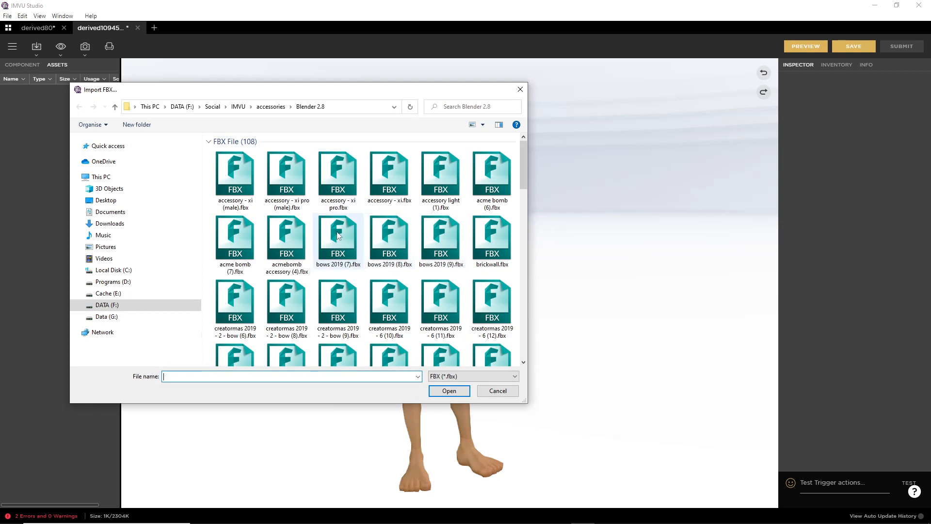
{"action": "left_click", "coordinate": [251, 107]}
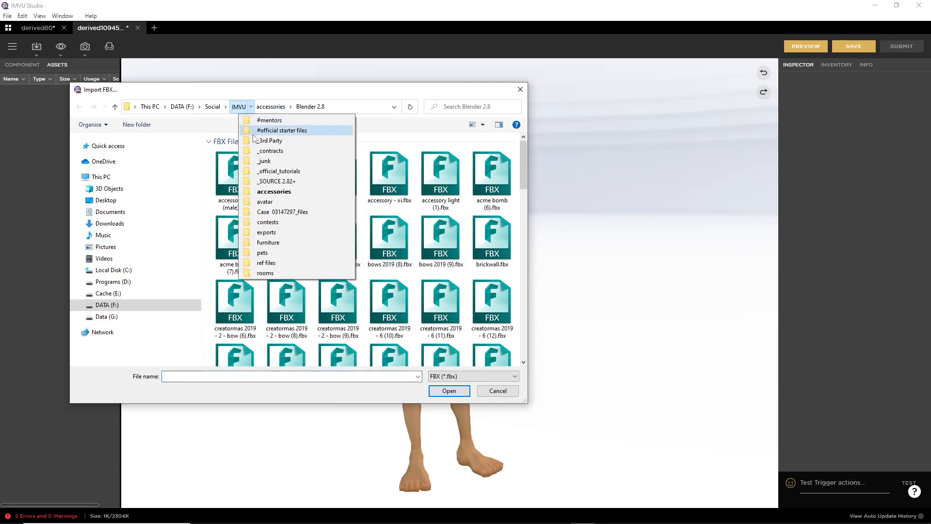
{"action": "left_click", "coordinate": [265, 202]}
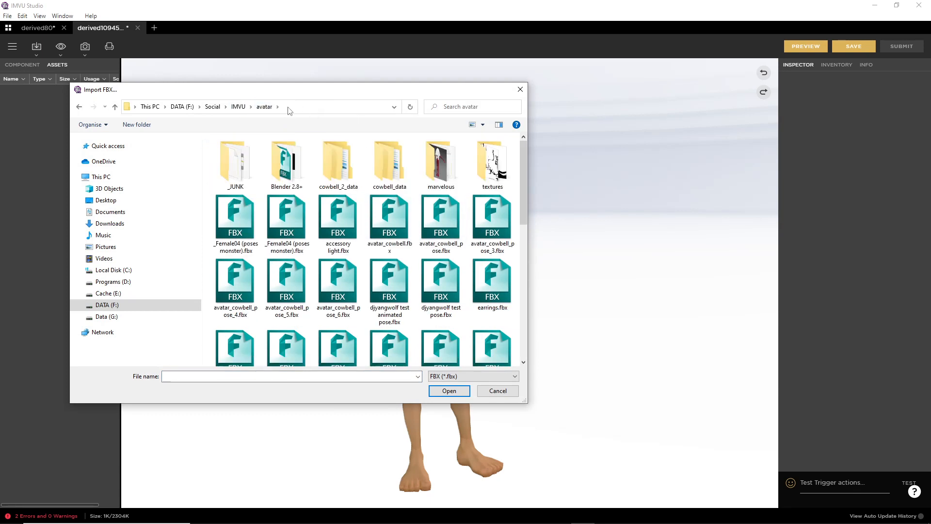
{"action": "left_click", "coordinate": [278, 106]}
{"action": "left_click", "coordinate": [292, 130]}
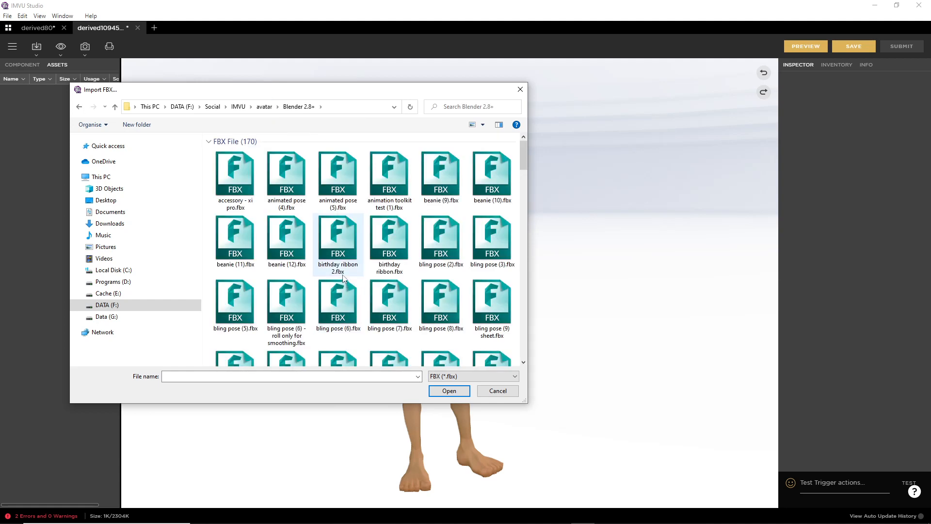
Step: Check the project's file name in Blender, then return to IMVU Studio and open toolkit live pose (1).fbx for import
{"action": "left_click", "coordinate": [559, 514]}
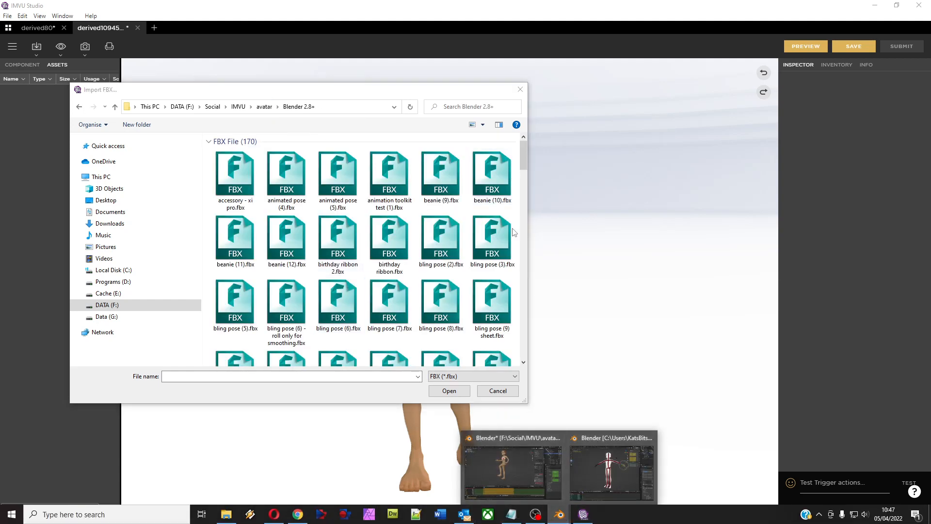
{"action": "left_click", "coordinate": [511, 464]}
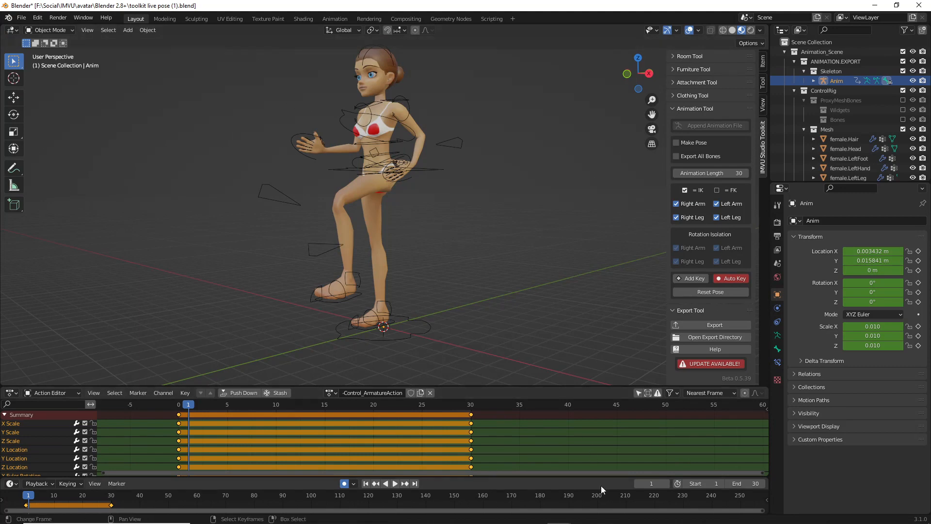
{"action": "left_click", "coordinate": [583, 514]}
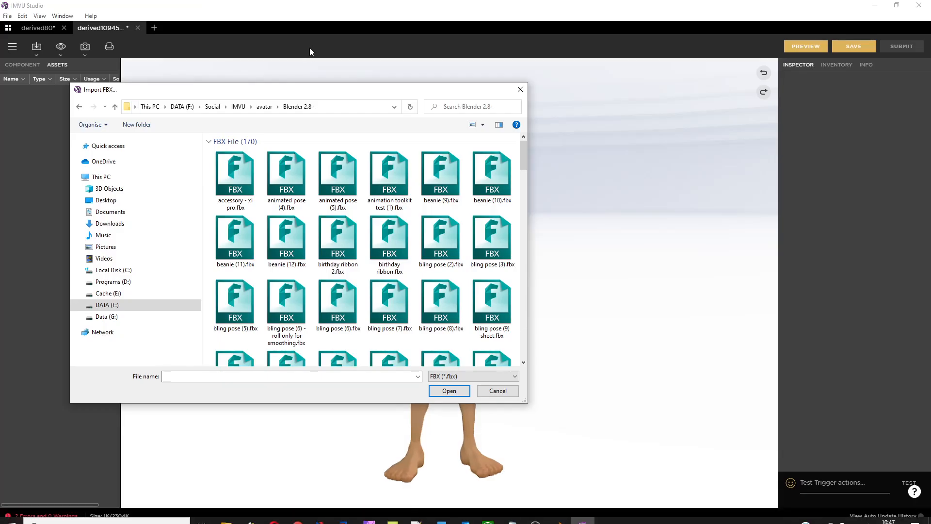
{"action": "scroll", "coordinate": [345, 253], "scroll_direction": "down", "scroll_amount": 15}
{"action": "scroll", "coordinate": [345, 256], "scroll_direction": "down", "scroll_amount": 10}
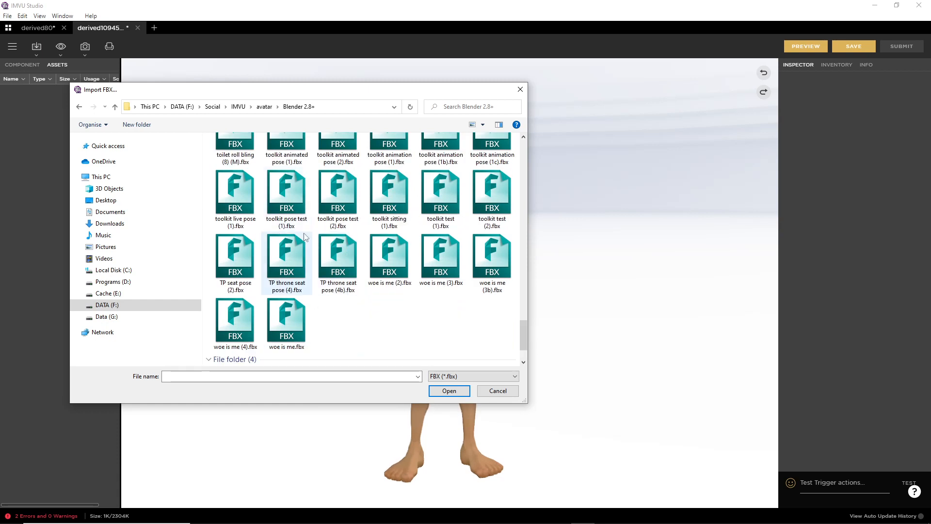
{"action": "left_click", "coordinate": [237, 193]}
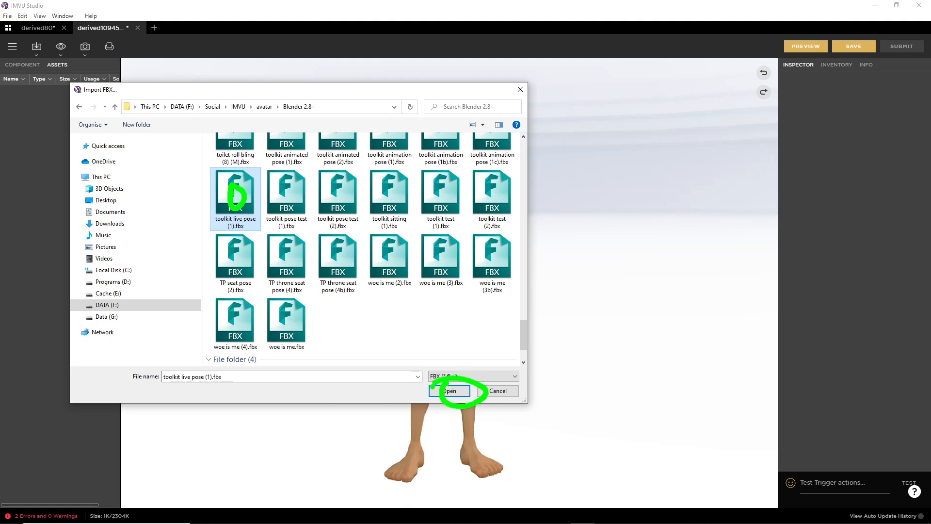
{"action": "left_click", "coordinate": [450, 391]}
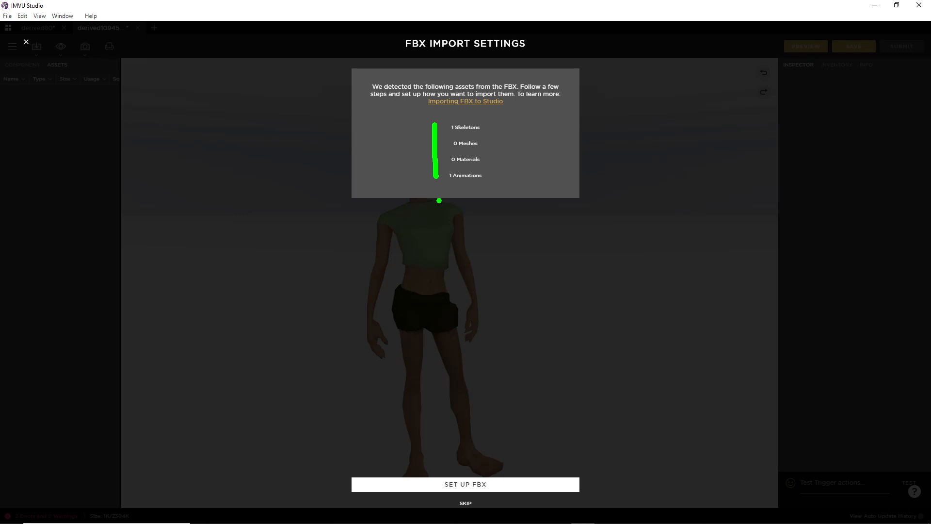
Step: Set up the FBX import, keeping the AvatarMasterRoot skeleton and the default mesh and material settings, and continue to the animation settings
{"action": "left_click", "coordinate": [466, 485]}
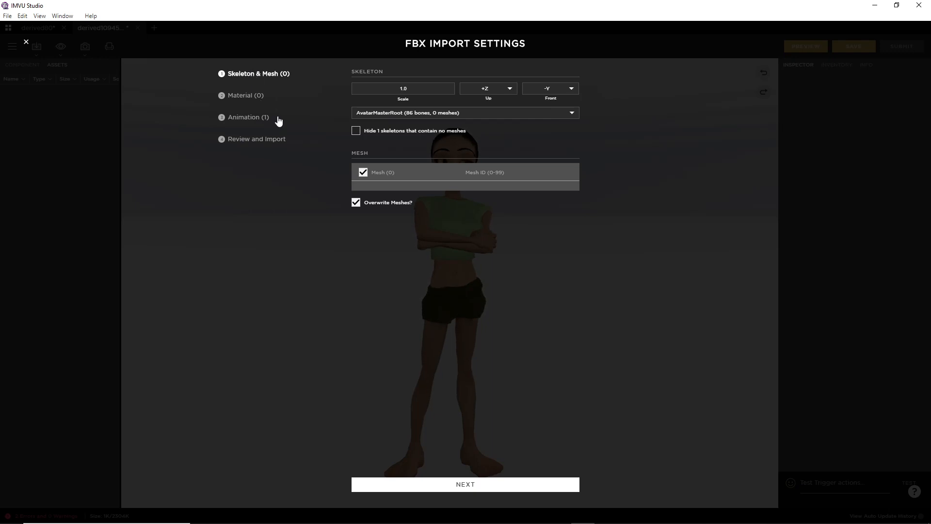
{"action": "left_click", "coordinate": [433, 114]}
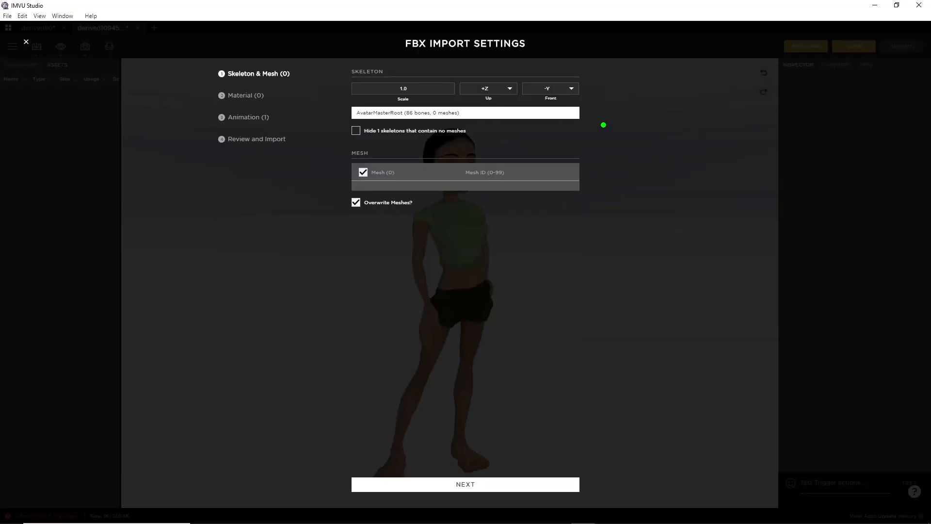
{"action": "left_click_drag", "start_coordinate": [603, 124], "coordinate": [666, 74]}
{"action": "key", "text": "Escape"}
{"action": "left_click", "coordinate": [468, 485]}
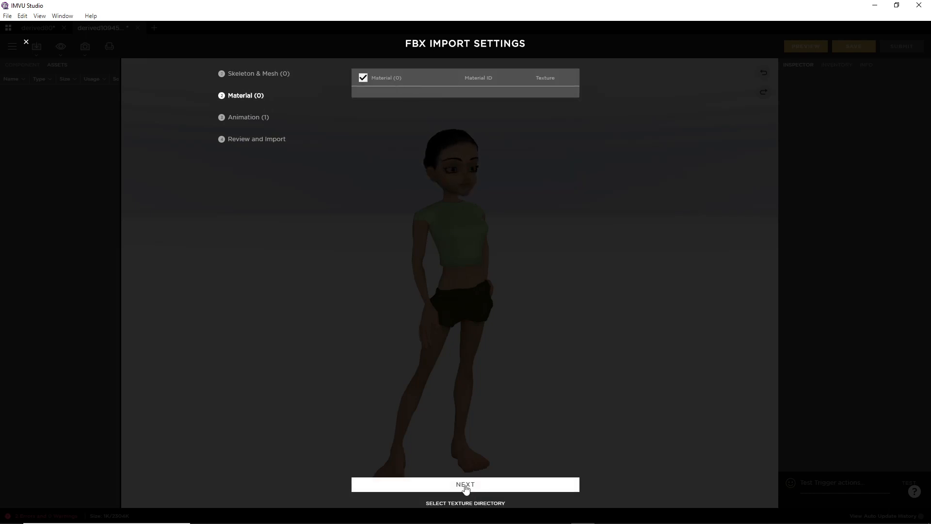
{"action": "left_click", "coordinate": [479, 487]}
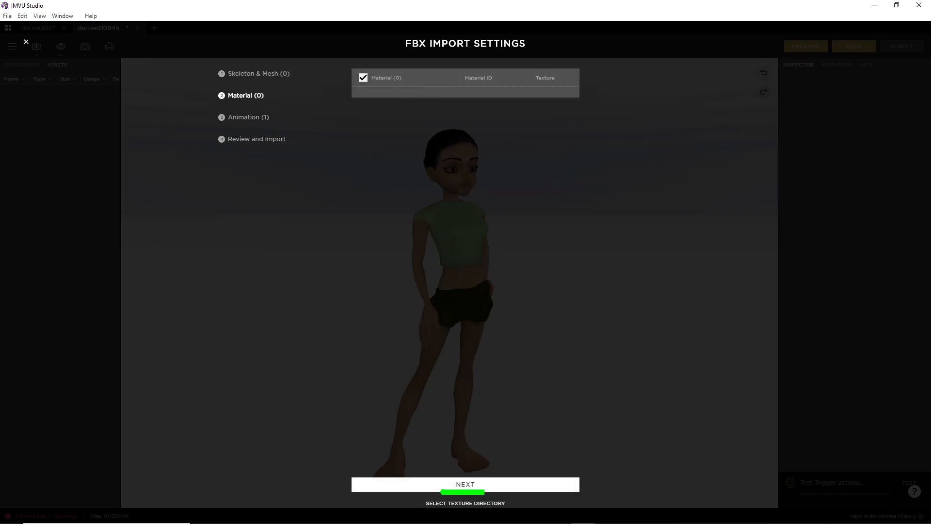
{"action": "left_click", "coordinate": [471, 482]}
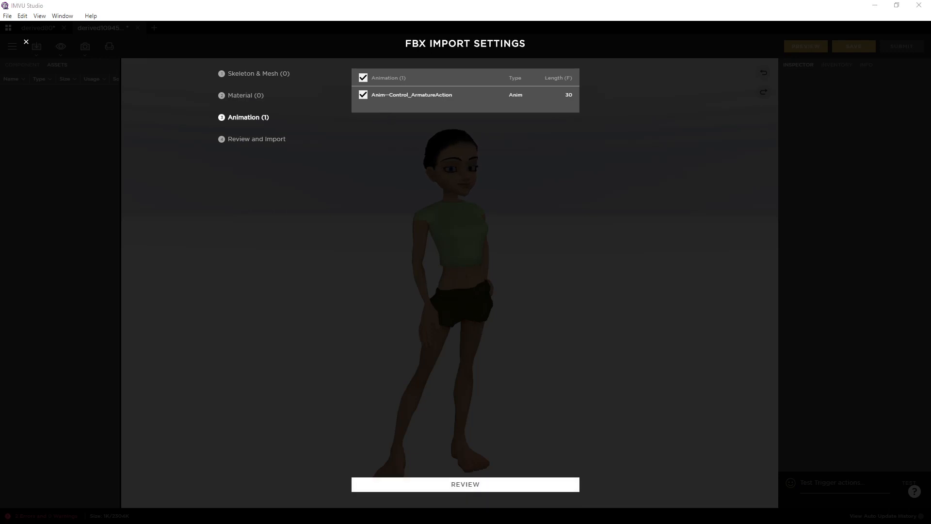
Step: Keep the Anim--Control_ArmatureAction animation selected, review the assets and import them into the product
{"action": "left_click_drag", "start_coordinate": [367, 105], "coordinate": [452, 107]}
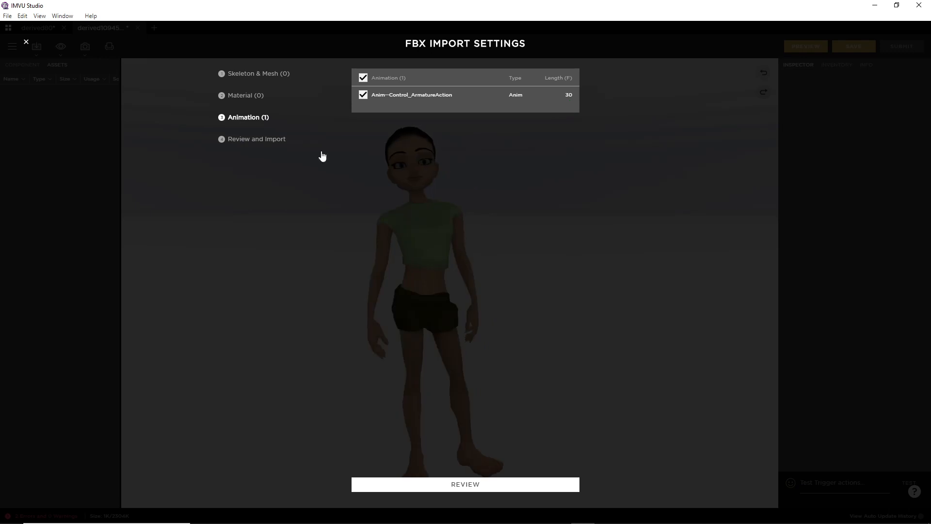
{"action": "left_click", "coordinate": [465, 485]}
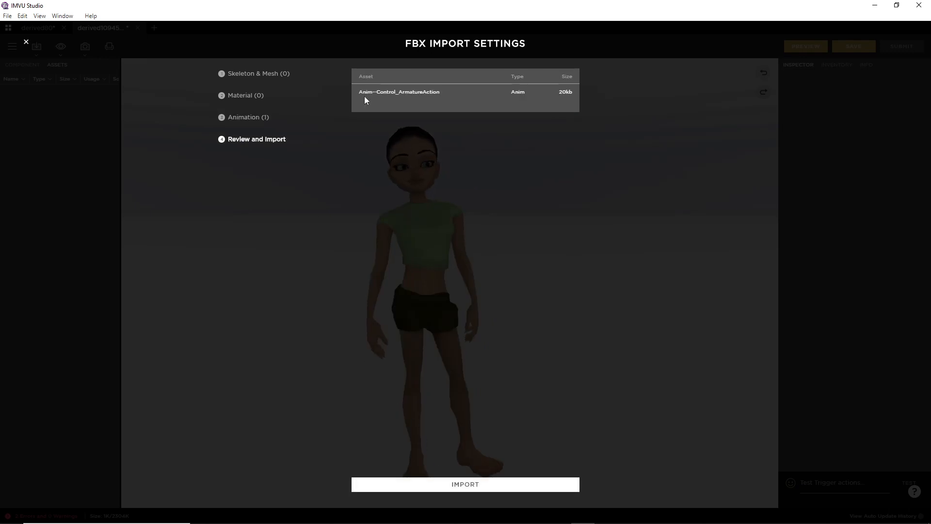
{"action": "left_click_drag", "start_coordinate": [362, 98], "coordinate": [435, 103]}
{"action": "mouse_move", "coordinate": [533, 102]}
{"action": "left_mouse_down"}
{"action": "mouse_move", "coordinate": [578, 103]}
{"action": "mouse_move", "coordinate": [573, 165]}
{"action": "left_mouse_up"}
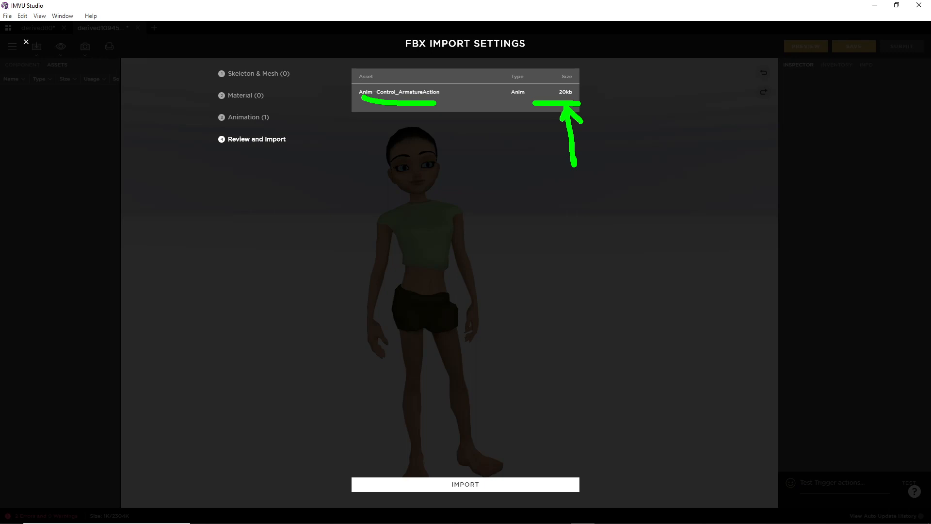
{"action": "key", "text": "Escape"}
{"action": "left_click", "coordinate": [469, 485]}
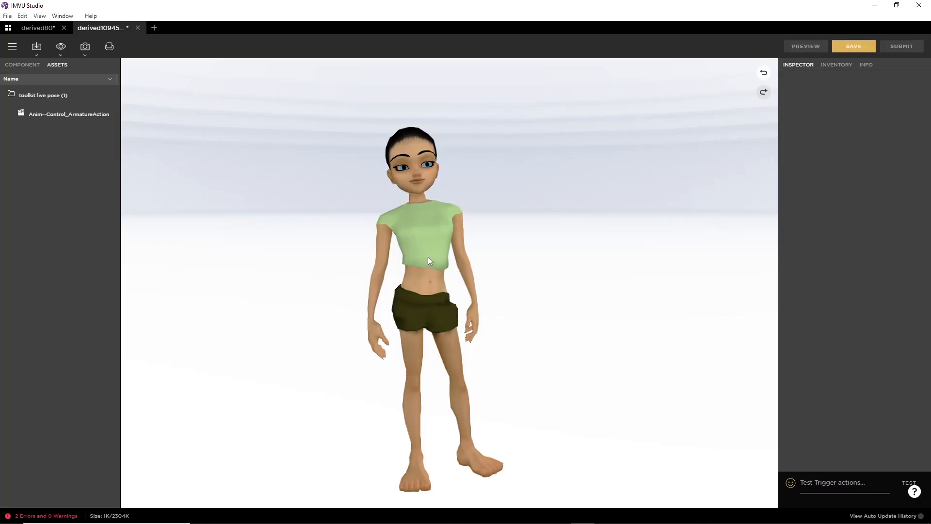
{"action": "key", "text": "ctrl+2"}
{"action": "left_click_drag", "start_coordinate": [12, 122], "coordinate": [89, 125]}
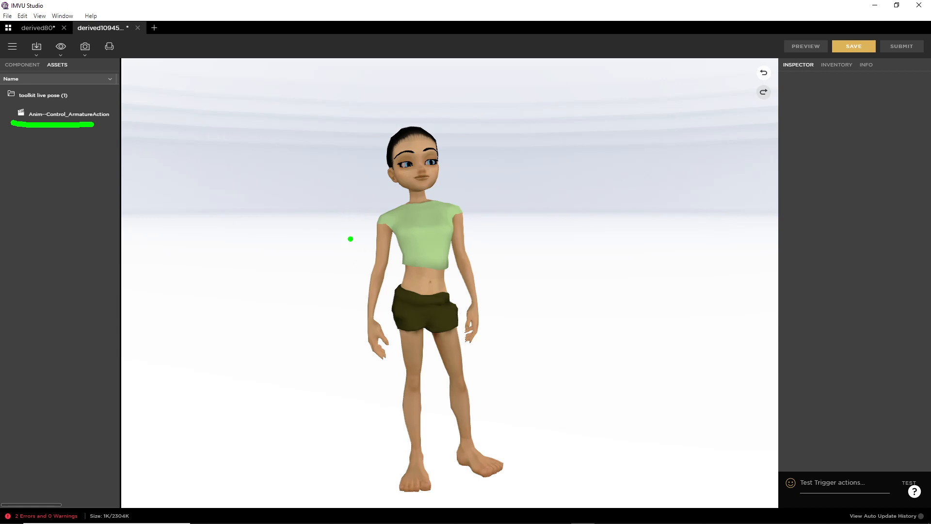
{"action": "mouse_move", "coordinate": [359, 248]}
{"action": "left_mouse_down"}
{"action": "mouse_move", "coordinate": [359, 259]}
{"action": "mouse_move", "coordinate": [500, 226]}
{"action": "mouse_move", "coordinate": [330, 228]}
{"action": "left_mouse_up"}
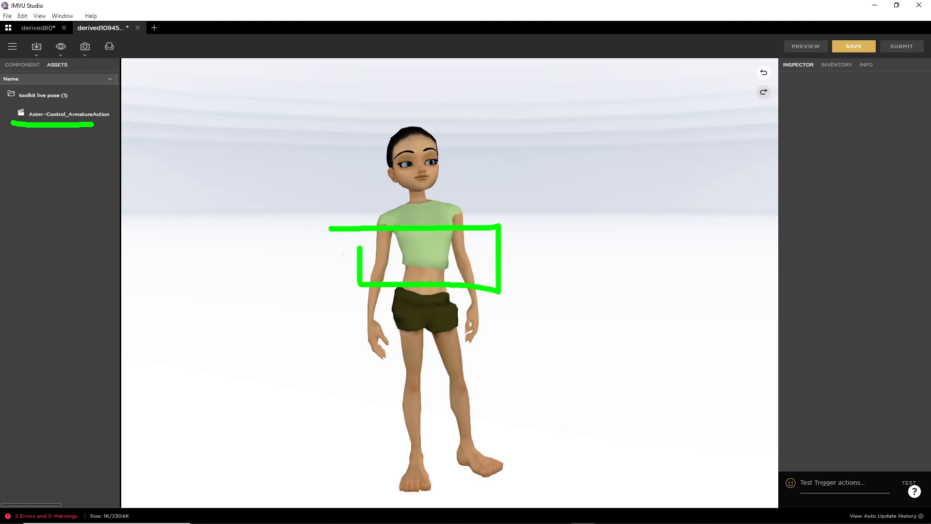
{"action": "left_click_drag", "start_coordinate": [390, 248], "coordinate": [430, 245]}
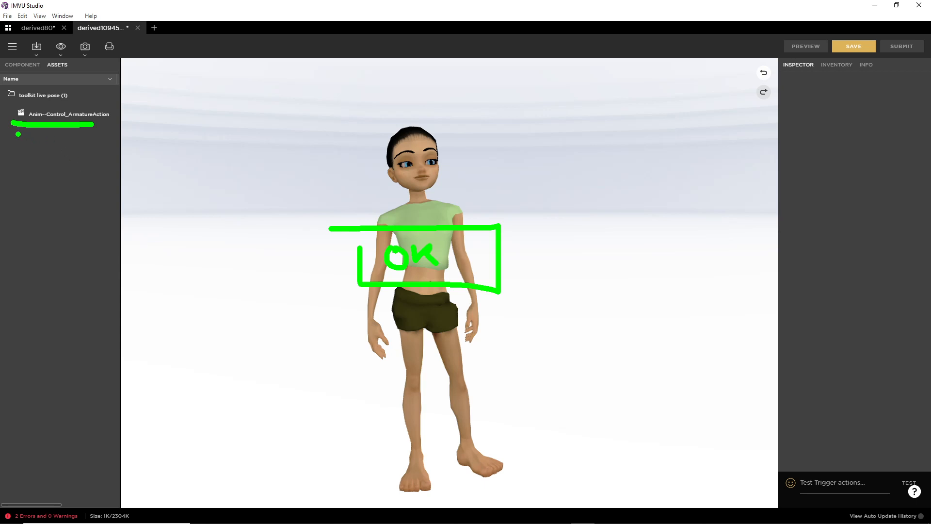
{"action": "left_click_drag", "start_coordinate": [18, 133], "coordinate": [93, 141]}
{"action": "key", "text": "Escape"}
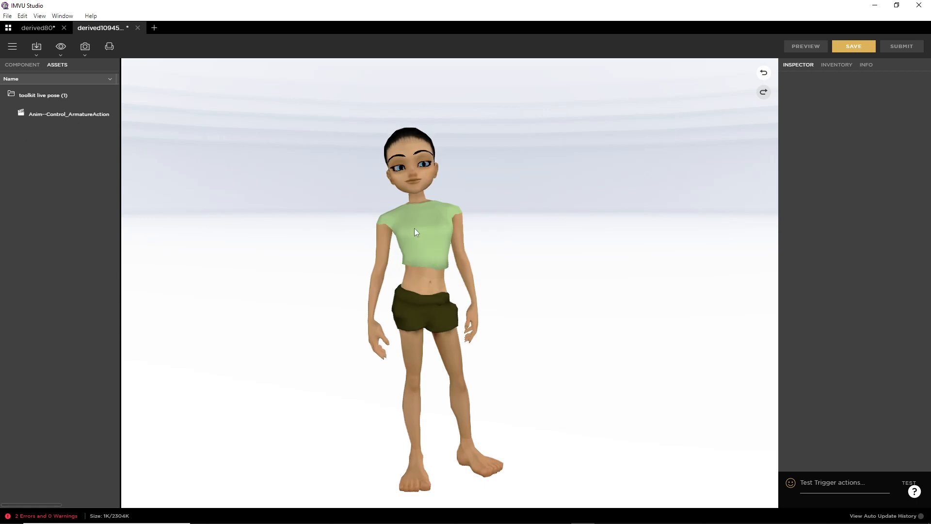
Step: Switch from the imported assets to the product's action components
{"action": "mouse_move", "coordinate": [422, 291]}
{"action": "left_mouse_down"}
{"action": "mouse_move", "coordinate": [440, 312]}
{"action": "mouse_move", "coordinate": [506, 312]}
{"action": "mouse_move", "coordinate": [404, 313]}
{"action": "left_mouse_up"}
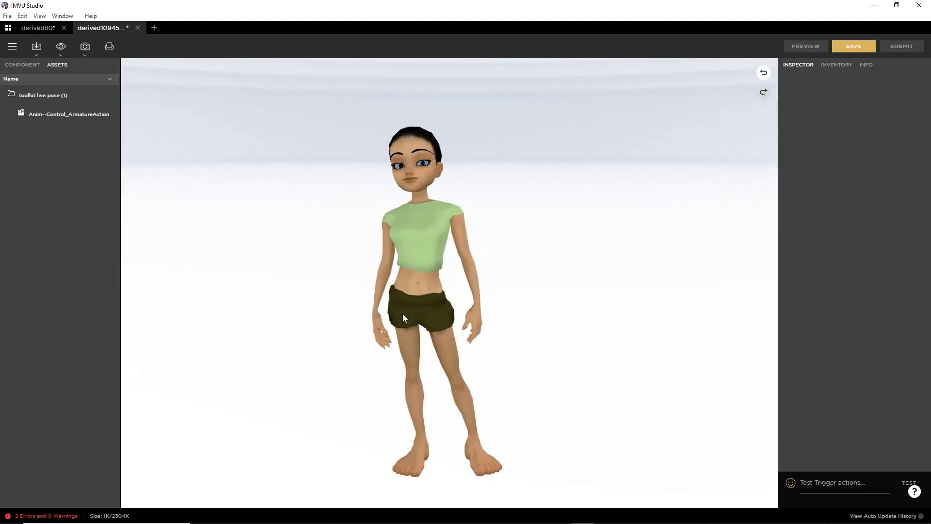
{"action": "scroll", "coordinate": [406, 315], "scroll_direction": "up", "scroll_amount": 5}
{"action": "scroll", "coordinate": [406, 315], "scroll_direction": "down", "scroll_amount": 1}
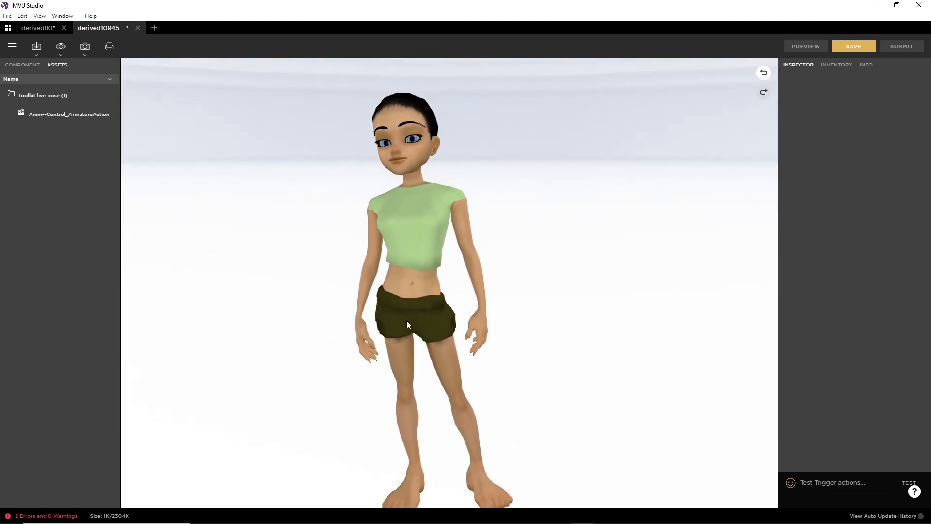
{"action": "right_click_drag", "start_coordinate": [406, 320], "coordinate": [412, 301]}
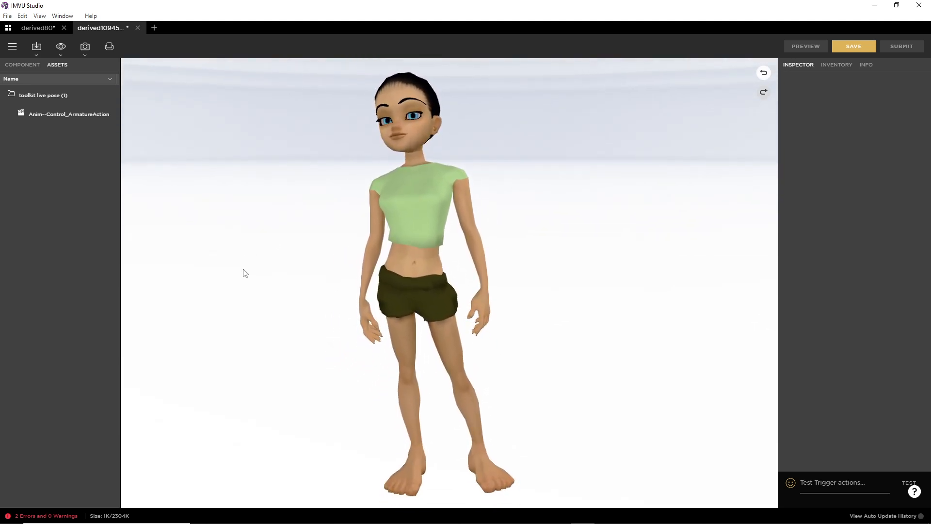
{"action": "mouse_move", "coordinate": [36, 121]}
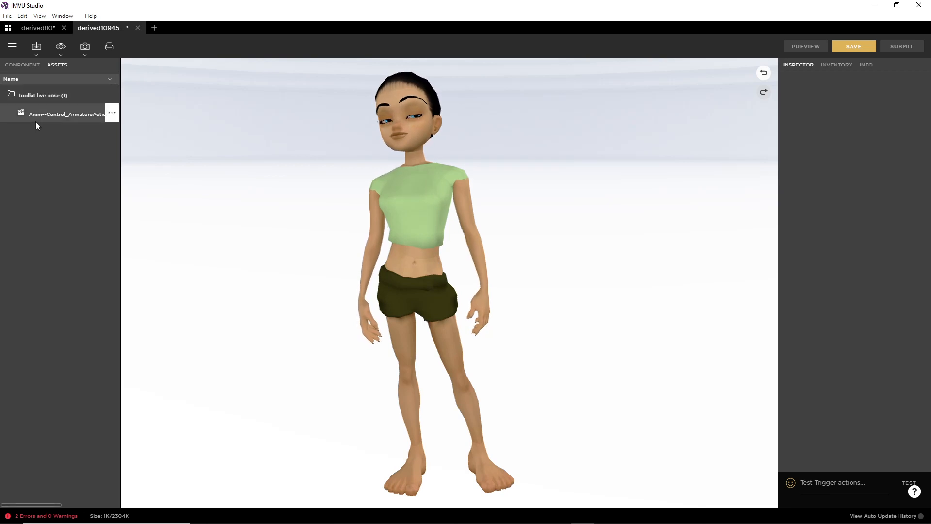
{"action": "left_click_drag", "start_coordinate": [5, 75], "coordinate": [31, 74]}
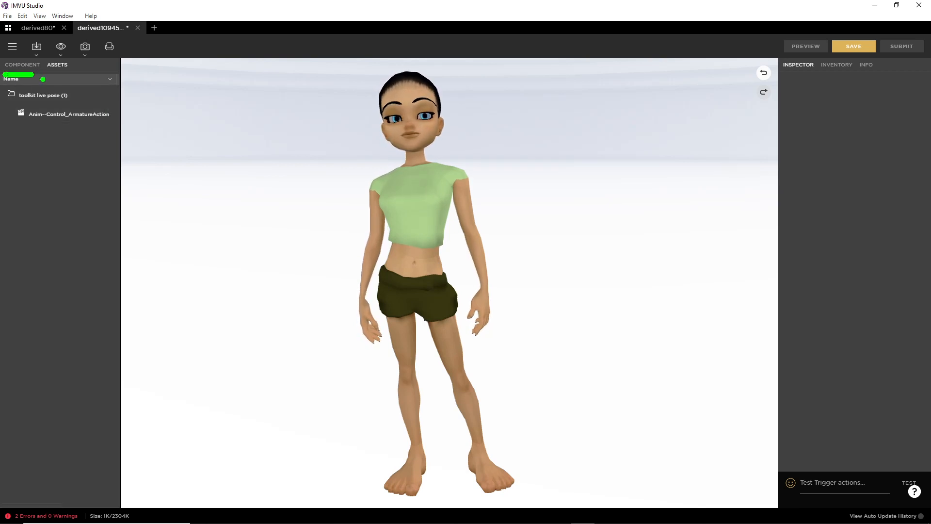
{"action": "left_click", "coordinate": [22, 64]}
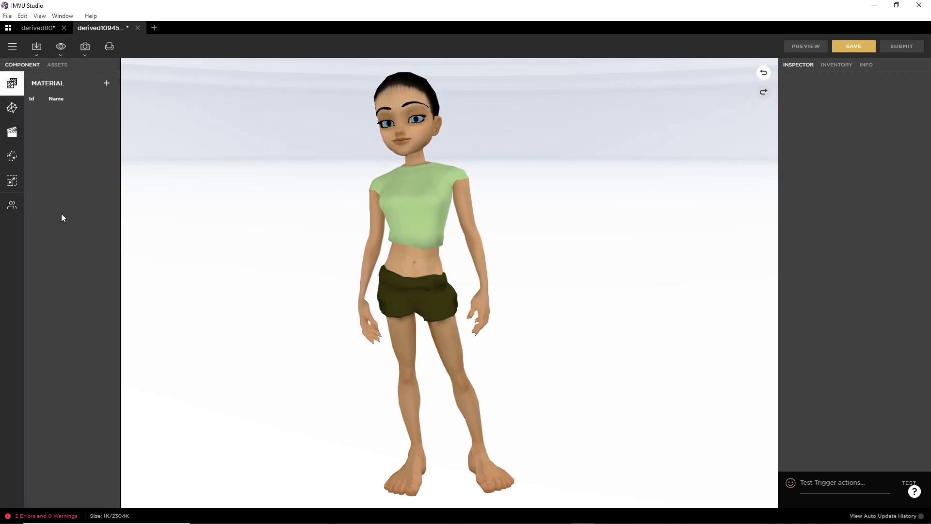
{"action": "mouse_move", "coordinate": [19, 119]}
{"action": "left_mouse_down"}
{"action": "mouse_move", "coordinate": [4, 127]}
{"action": "mouse_move", "coordinate": [37, 124]}
{"action": "mouse_move", "coordinate": [10, 112]}
{"action": "left_mouse_up"}
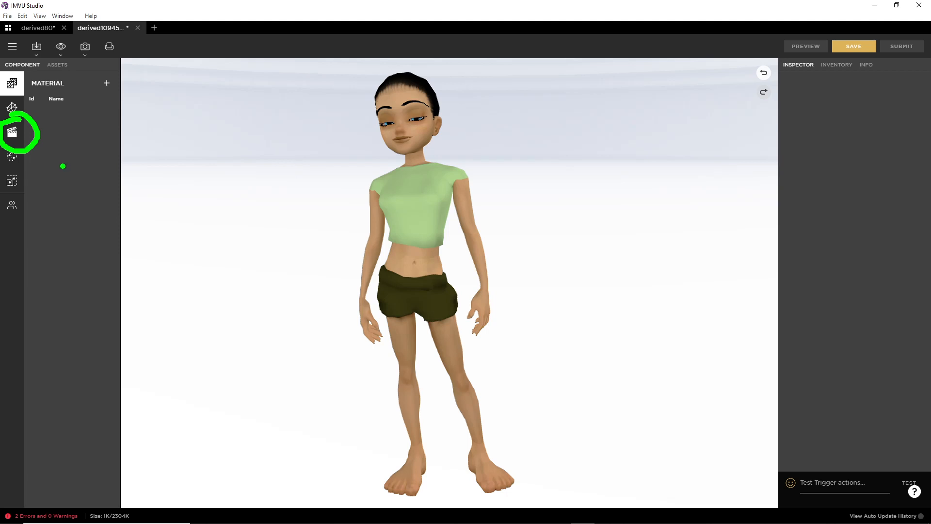
{"action": "left_click", "coordinate": [13, 132]}
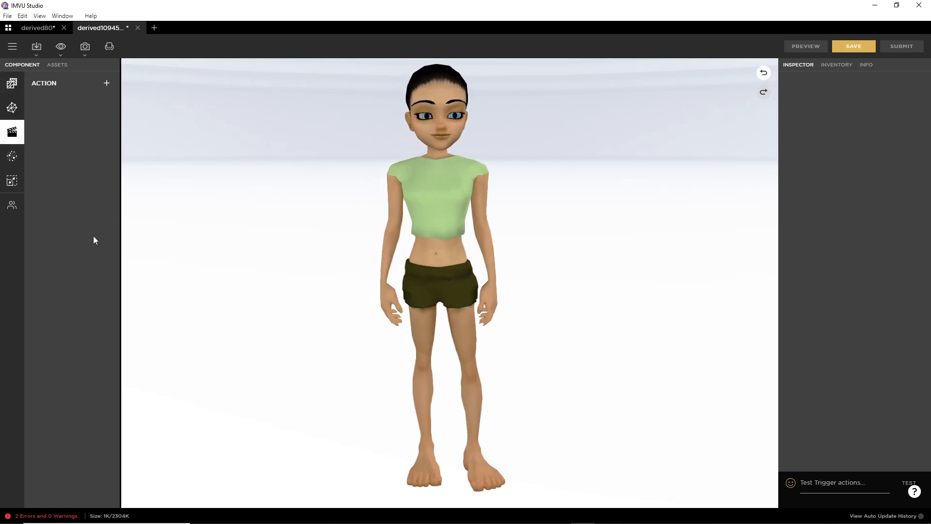
{"action": "left_click_drag", "start_coordinate": [98, 76], "coordinate": [99, 70]}
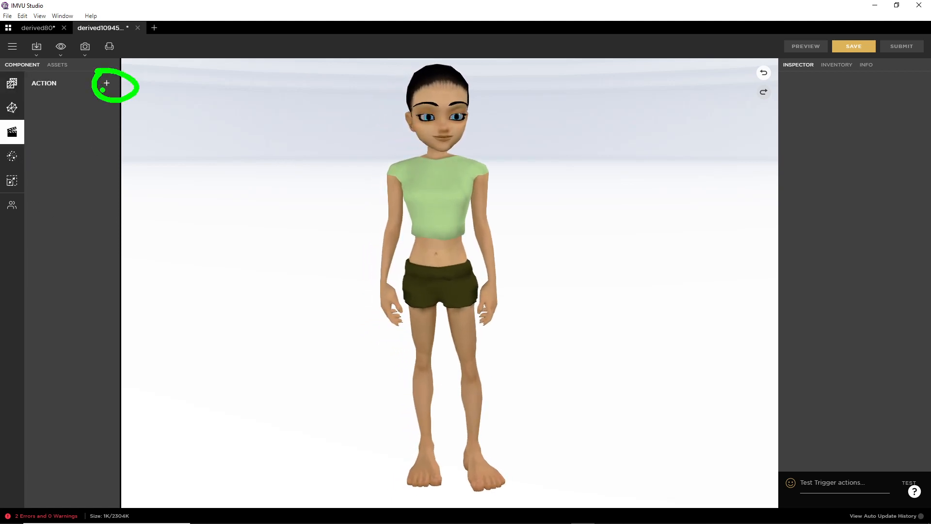
Step: Add a new action to the product and set its name and trigger to stance.Idle
{"action": "left_click", "coordinate": [107, 83]}
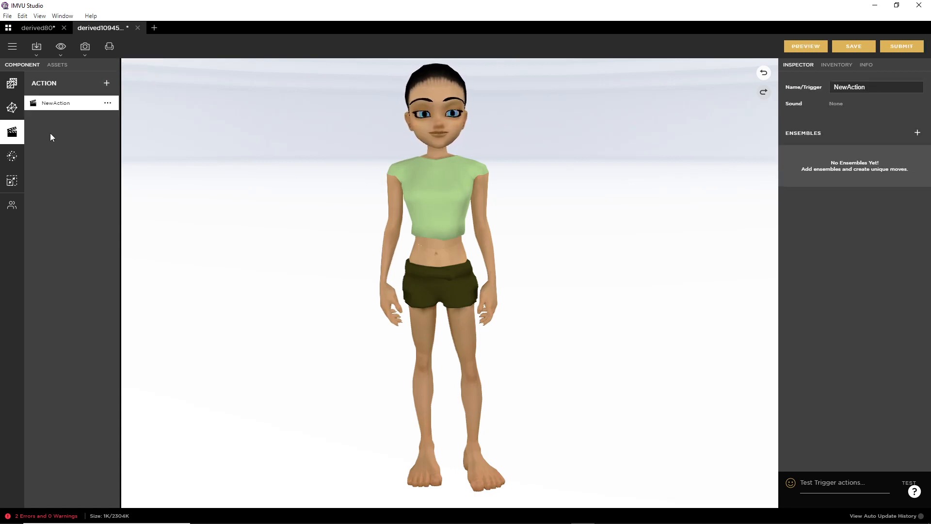
{"action": "left_click_drag", "start_coordinate": [46, 117], "coordinate": [69, 117]}
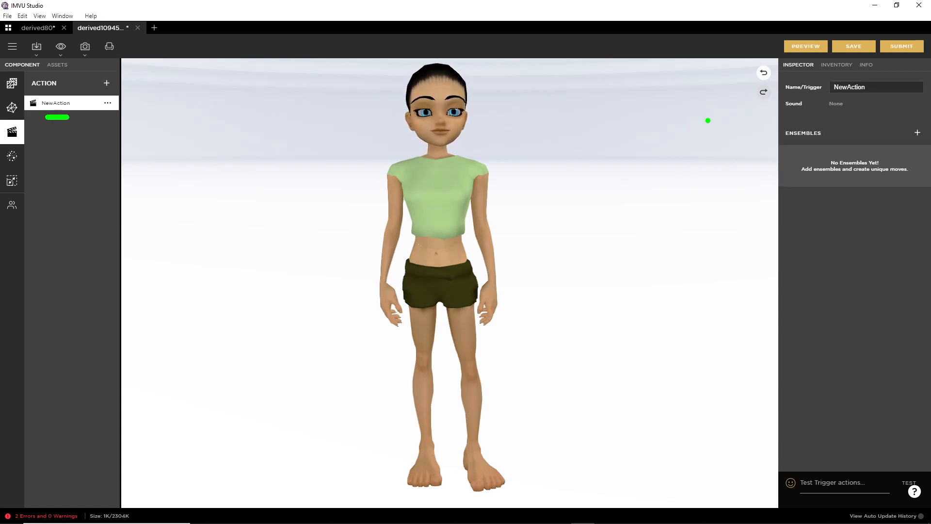
{"action": "mouse_move", "coordinate": [765, 89]}
{"action": "left_mouse_down"}
{"action": "mouse_move", "coordinate": [772, 123]}
{"action": "mouse_move", "coordinate": [723, 131]}
{"action": "left_mouse_up"}
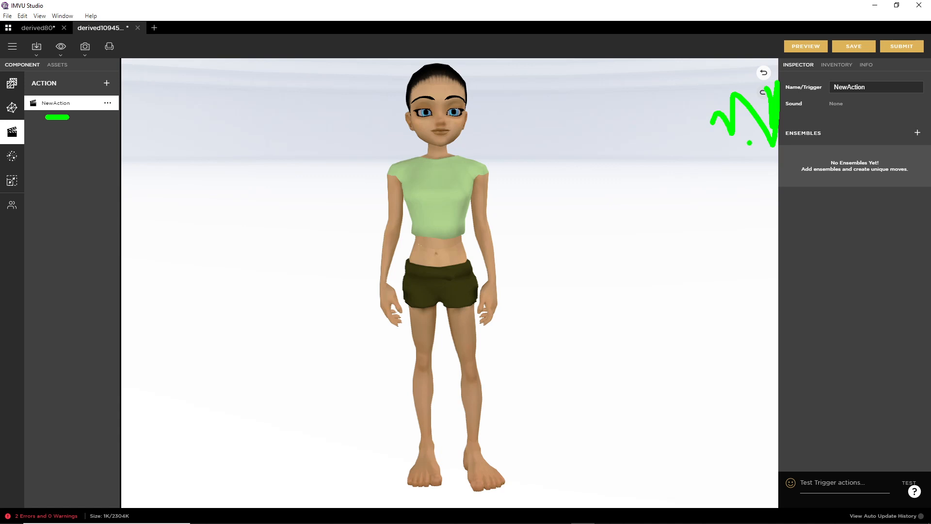
{"action": "key", "text": "Escape"}
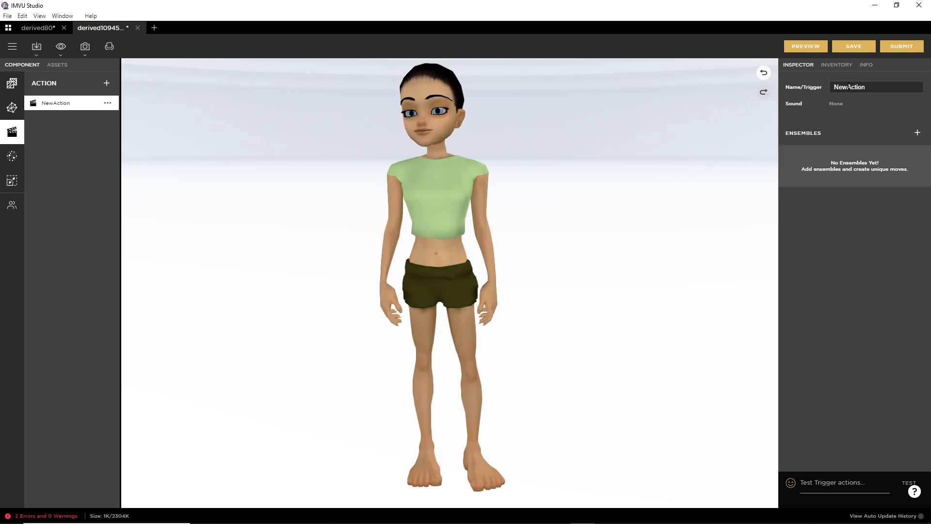
{"action": "left_click", "coordinate": [849, 87]}
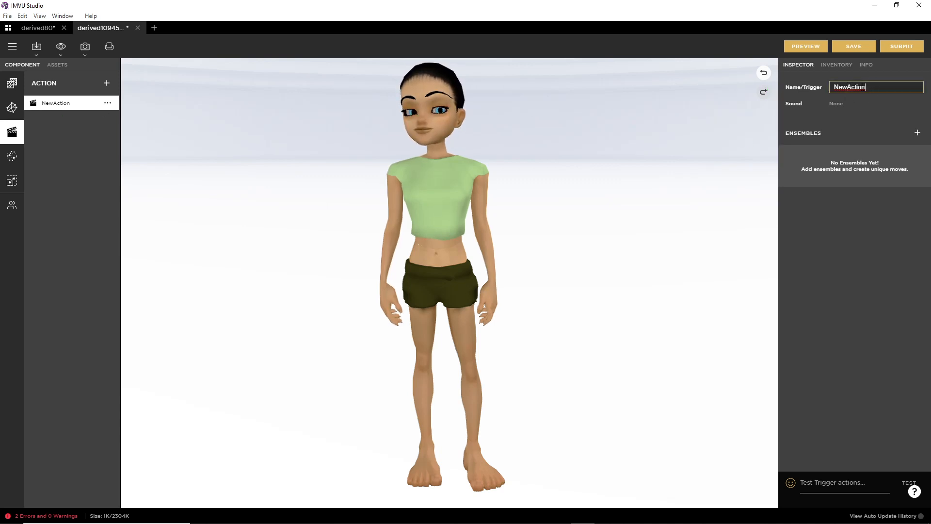
{"action": "key", "text": "ctrl+a"}
{"action": "type", "text": "sta"}
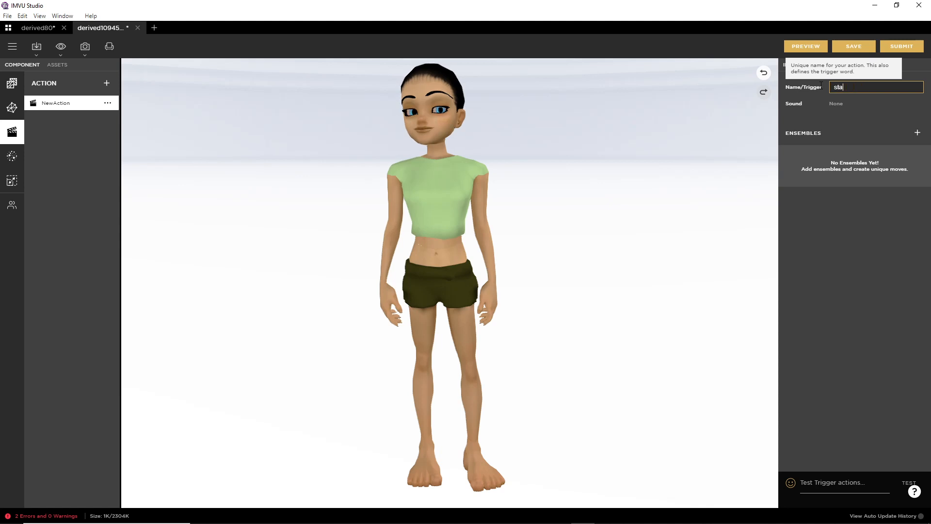
{"action": "type", "text": "nce.l"}
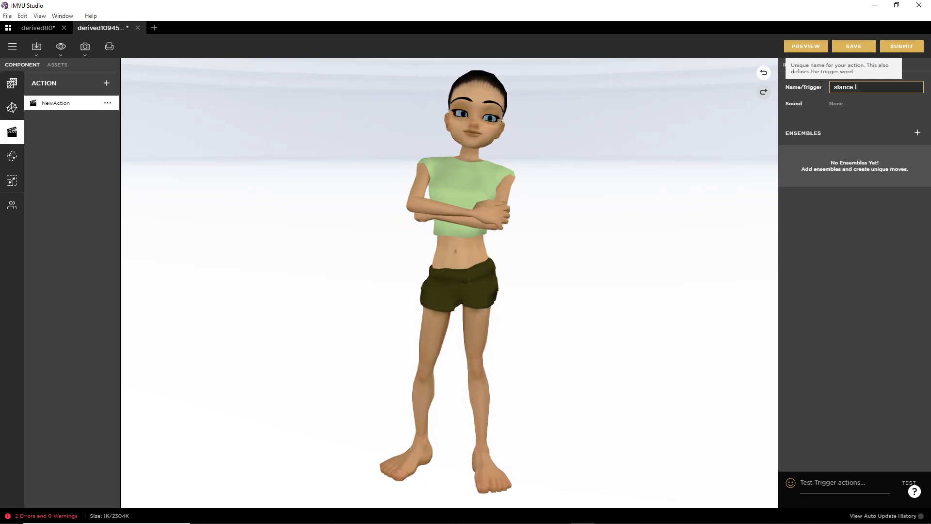
{"action": "type", "text": "dle"}
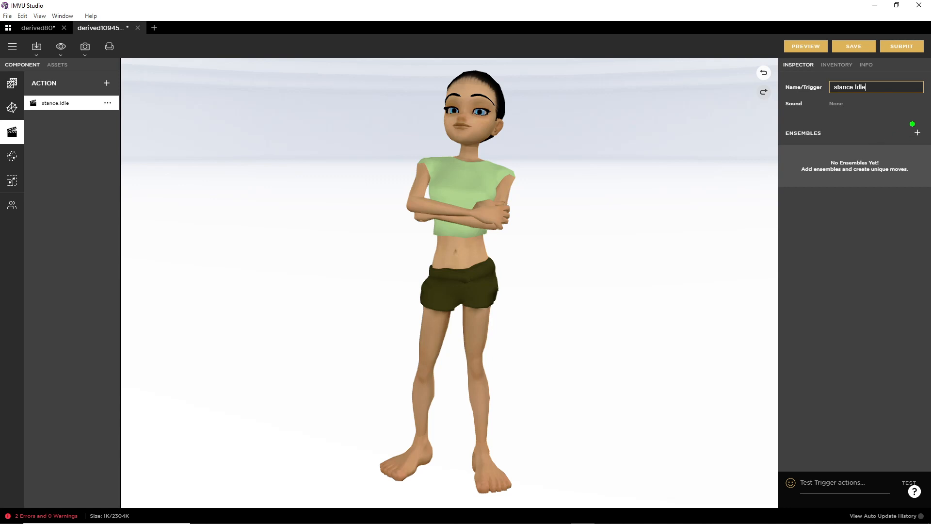
{"action": "left_click_drag", "start_coordinate": [912, 123], "coordinate": [906, 116]}
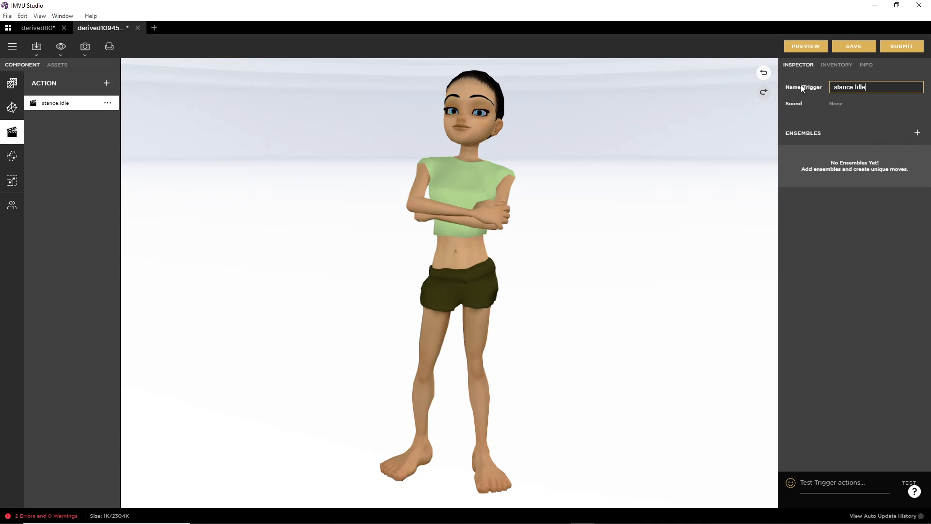
Step: Add an ensemble to the stance.Idle action and assign Anim--Control_ArmatureAction.xaf as its skeletal animation asset
{"action": "left_click", "coordinate": [917, 133]}
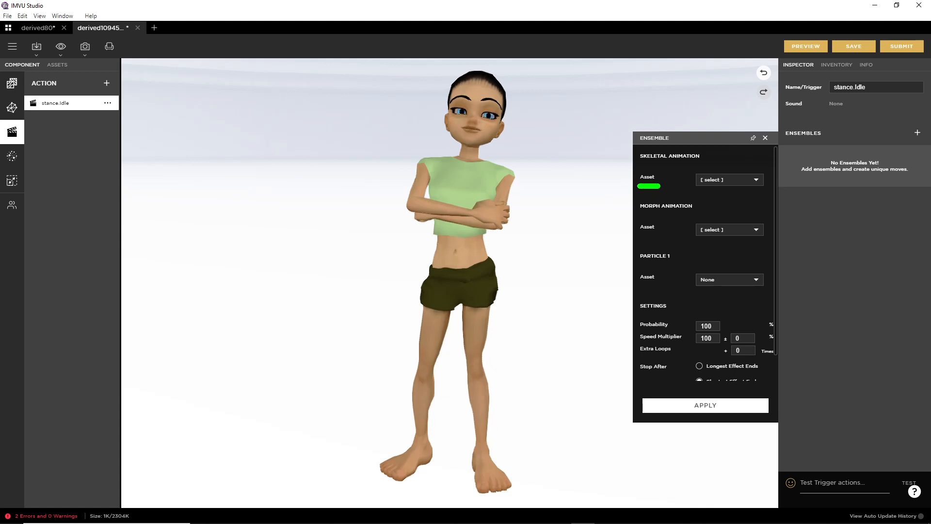
{"action": "left_click_drag", "start_coordinate": [659, 186], "coordinate": [755, 189]}
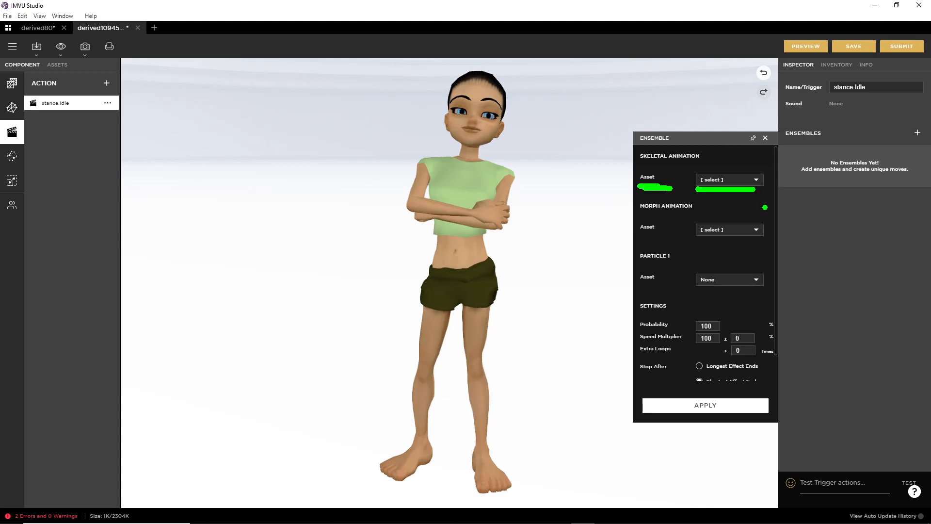
{"action": "left_click", "coordinate": [756, 180]}
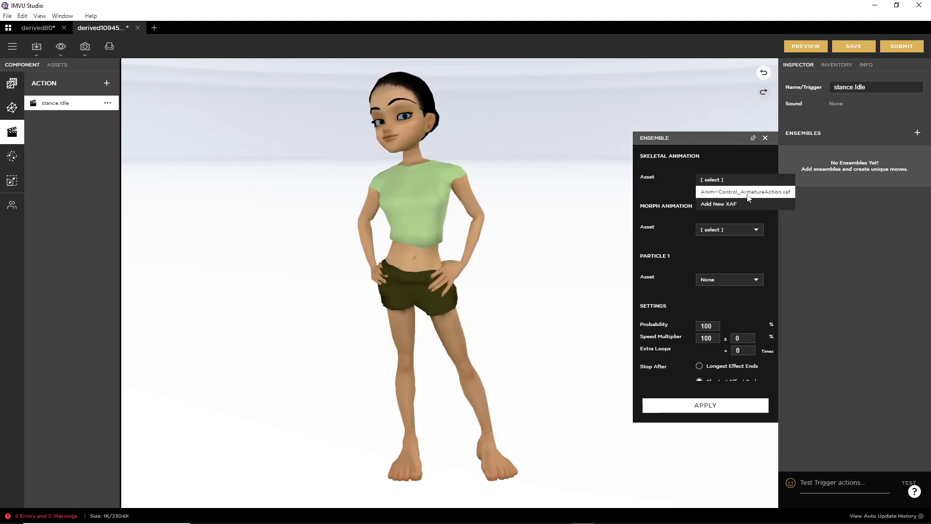
{"action": "left_click", "coordinate": [733, 193]}
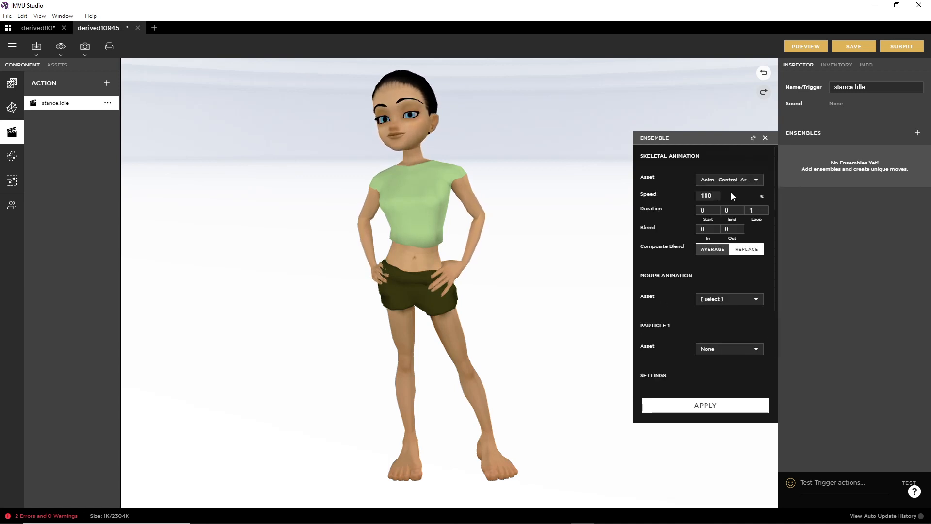
Step: Set the skeletal animation's duration to start 1, end 30 and loop 0, with Composite Blend on Replace
{"action": "left_click", "coordinate": [705, 210]}
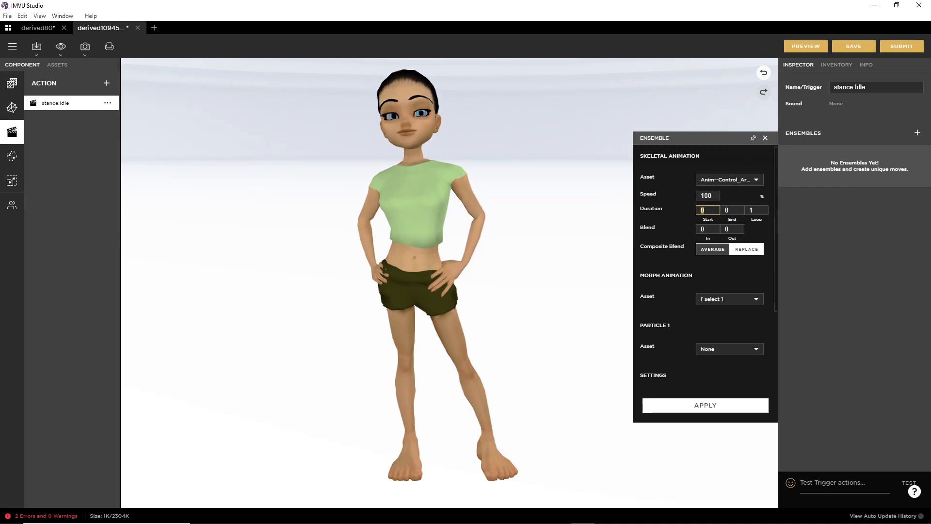
{"action": "key", "text": "Tab"}
{"action": "type", "text": "3"}
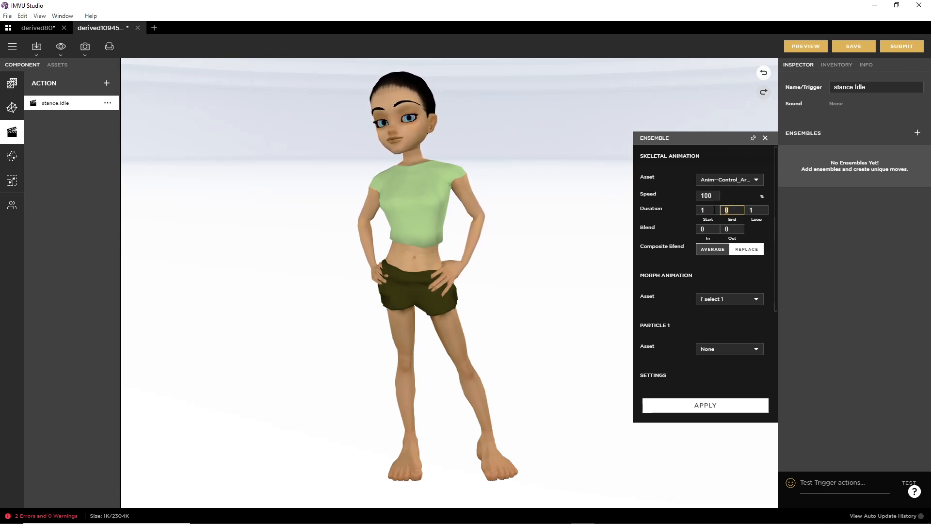
{"action": "type", "text": "0"}
{"action": "left_click", "coordinate": [746, 210]}
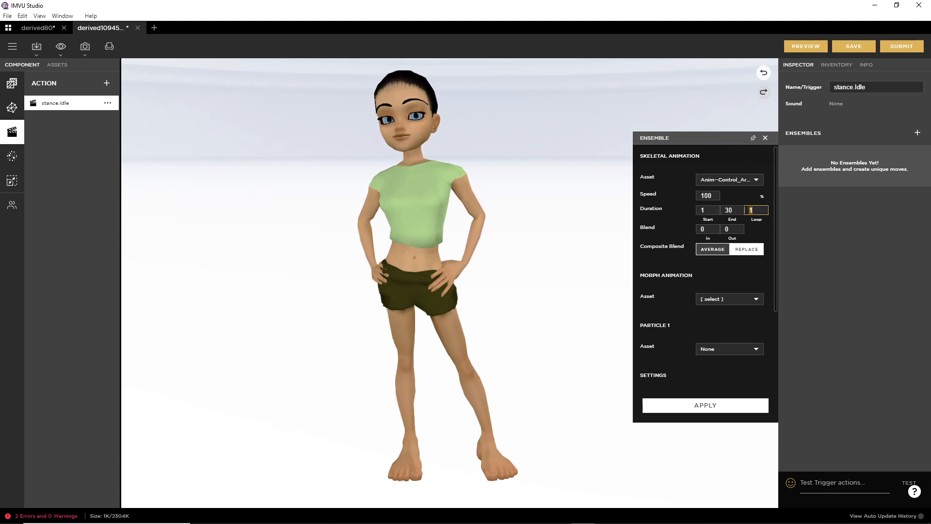
{"action": "left_click", "coordinate": [751, 250]}
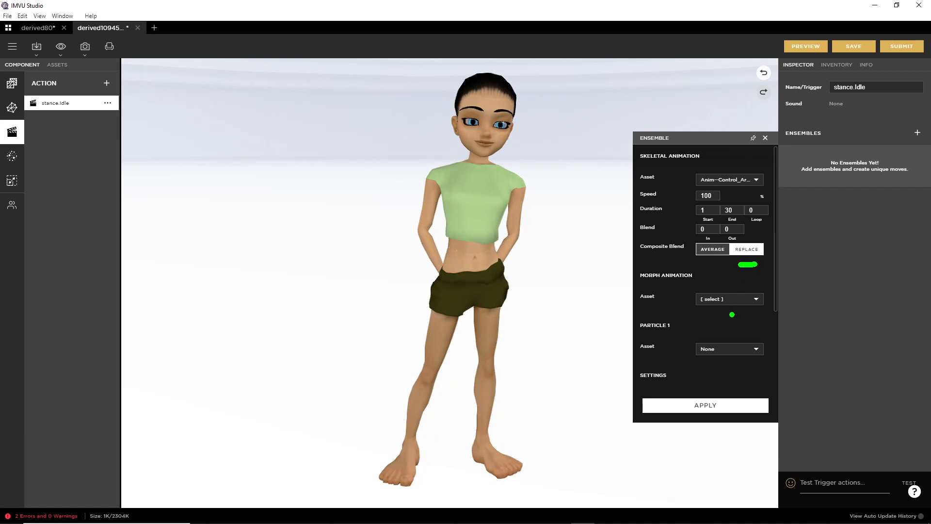
Step: Apply the ensemble with its remaining settings at their defaults and preview the animation on the avatar
{"action": "scroll", "coordinate": [741, 260], "scroll_direction": "down", "scroll_amount": 2}
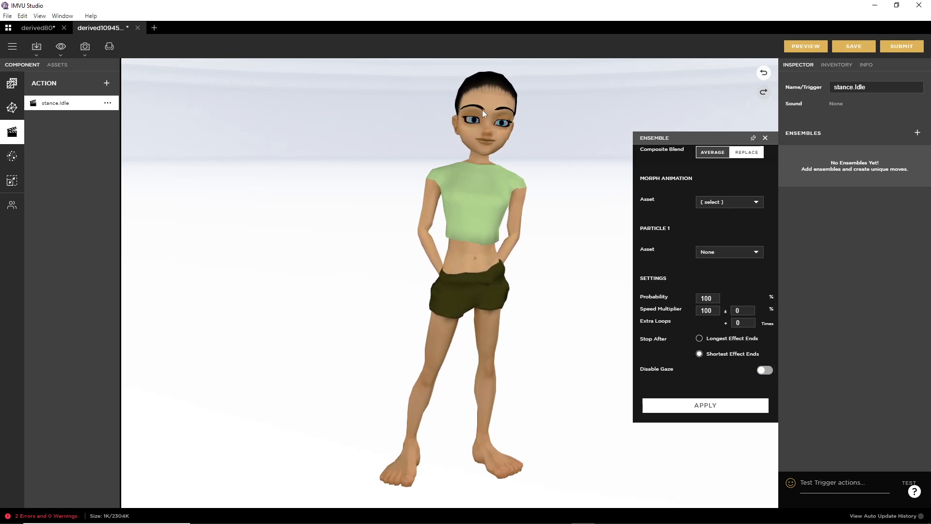
{"action": "left_click_drag", "start_coordinate": [535, 349], "coordinate": [525, 318]}
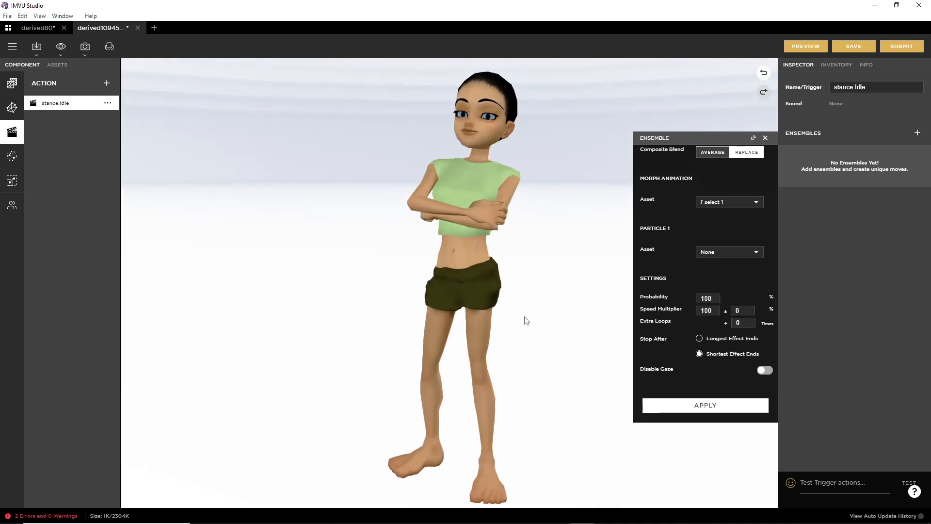
{"action": "right_click_drag", "start_coordinate": [469, 232], "coordinate": [424, 233]}
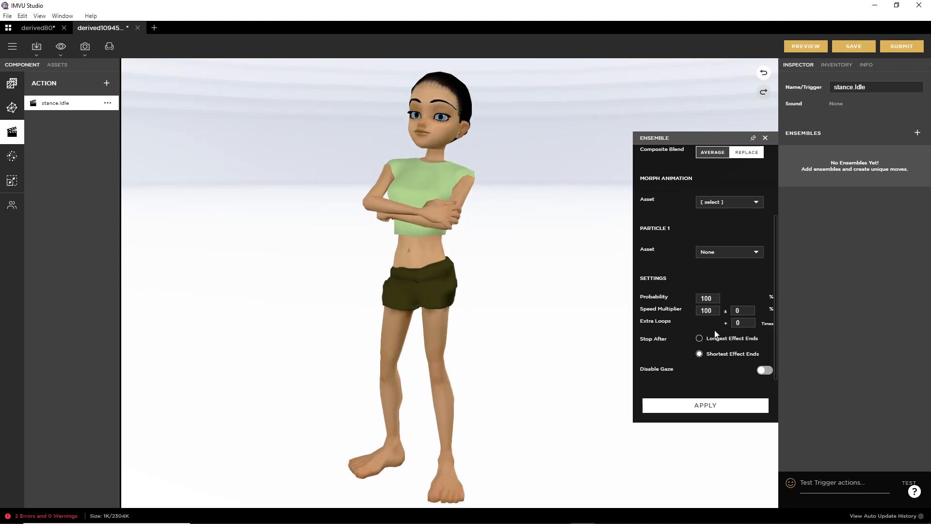
{"action": "left_click", "coordinate": [707, 406]}
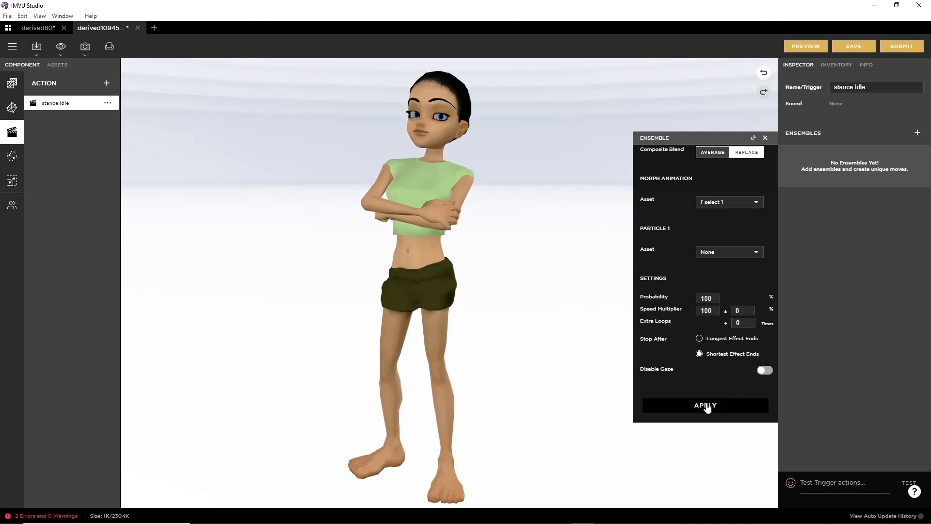
{"action": "left_click", "coordinate": [806, 48]}
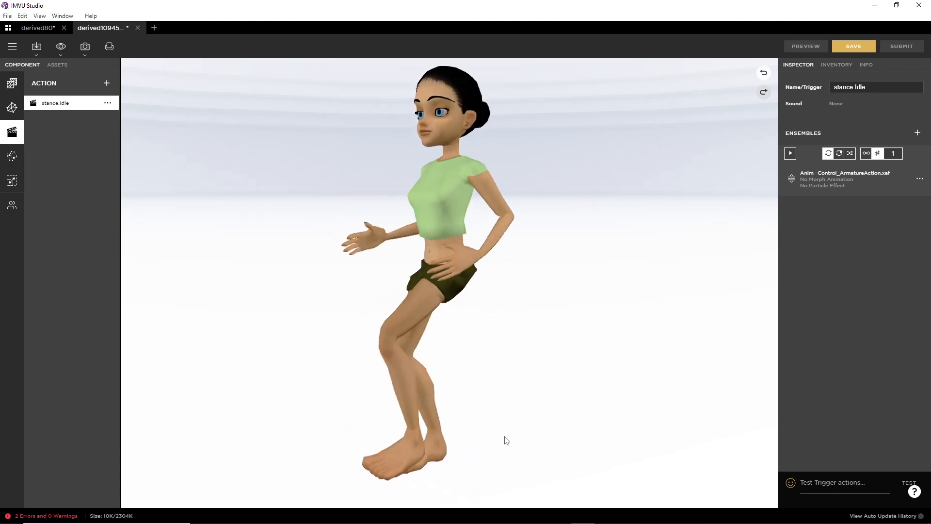
Step: Switch to the toolkit live pose (1).blend window in Blender and select the avatar's control armature
{"action": "mouse_move", "coordinate": [559, 514]}
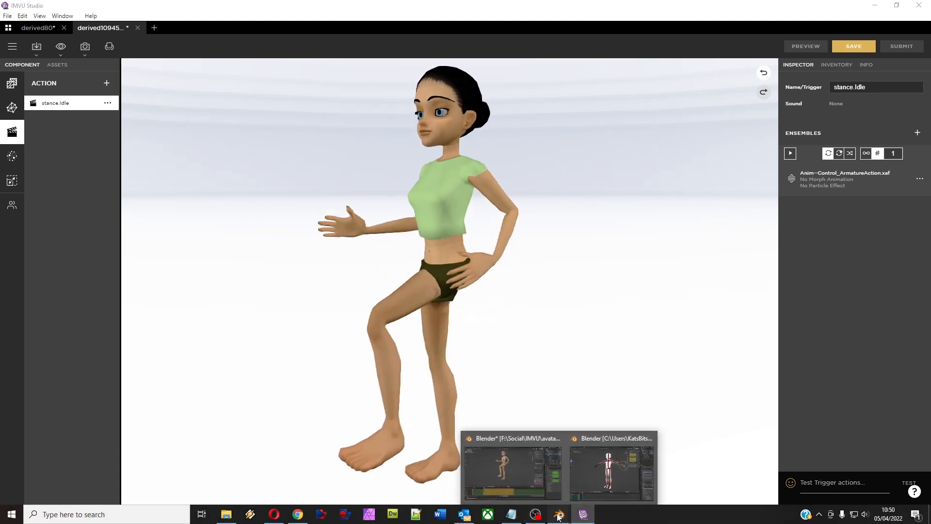
{"action": "left_click", "coordinate": [516, 484]}
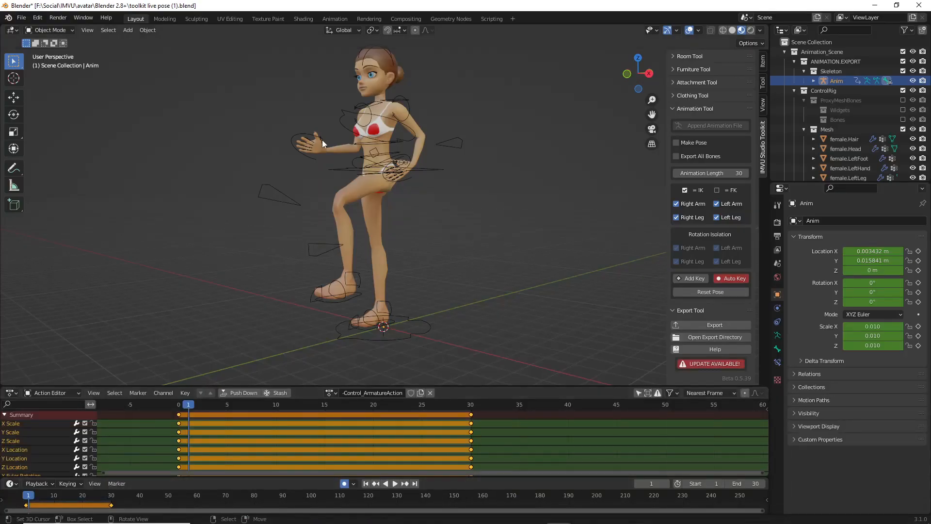
{"action": "left_click", "coordinate": [400, 339]}
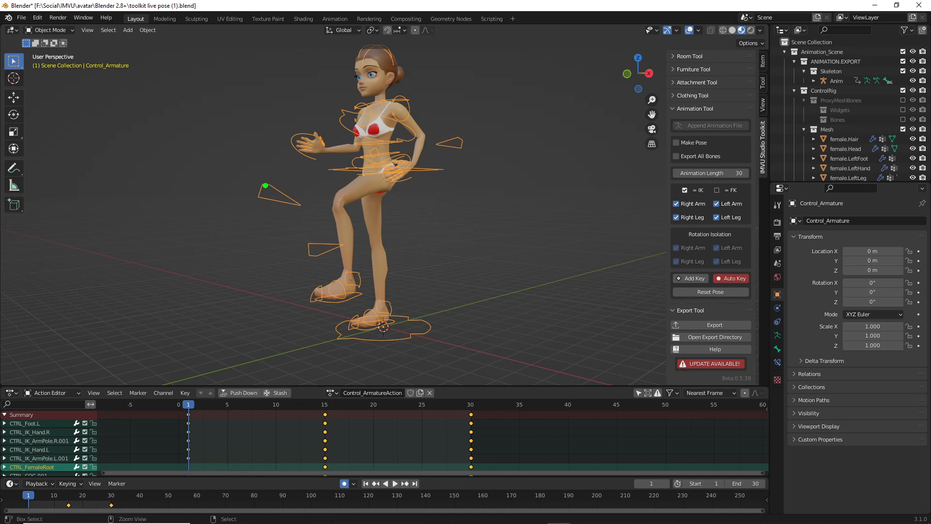
{"action": "mouse_move", "coordinate": [258, 172]}
{"action": "left_mouse_down"}
{"action": "mouse_move", "coordinate": [272, 216]}
{"action": "mouse_move", "coordinate": [247, 160]}
{"action": "left_mouse_up"}
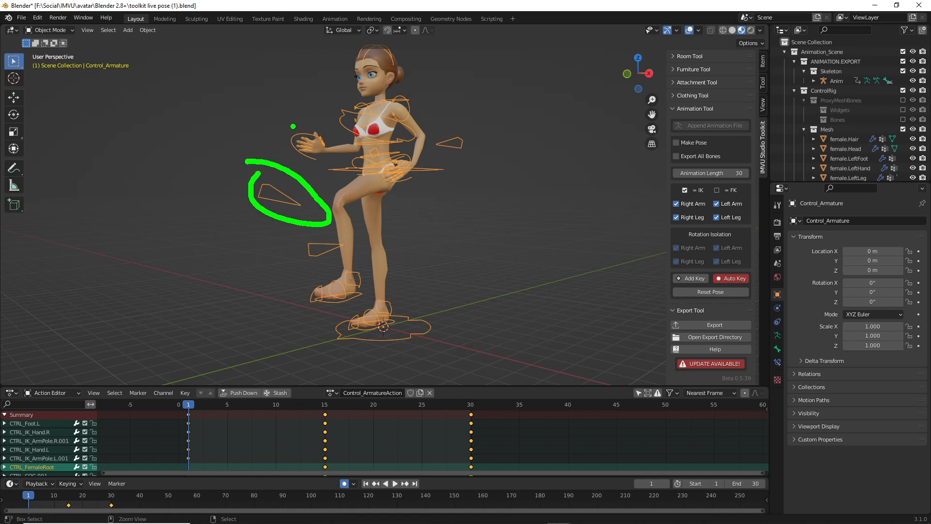
{"action": "mouse_move", "coordinate": [285, 128]}
{"action": "left_mouse_down"}
{"action": "mouse_move", "coordinate": [301, 114]}
{"action": "mouse_move", "coordinate": [330, 124]}
{"action": "mouse_move", "coordinate": [421, 114]}
{"action": "mouse_move", "coordinate": [335, 98]}
{"action": "left_mouse_up"}
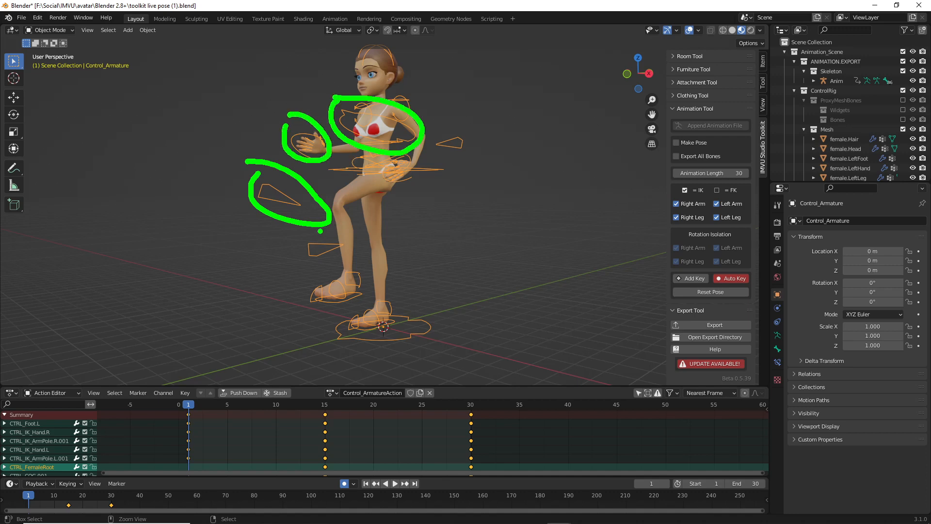
{"action": "mouse_move", "coordinate": [320, 231]}
{"action": "left_mouse_down"}
{"action": "mouse_move", "coordinate": [358, 240]}
{"action": "mouse_move", "coordinate": [315, 234]}
{"action": "left_mouse_up"}
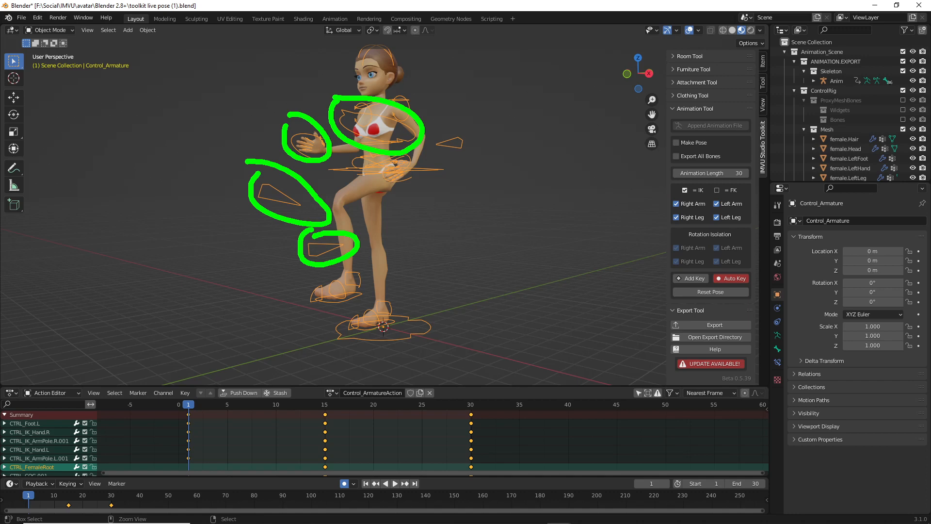
{"action": "key", "text": "Escape"}
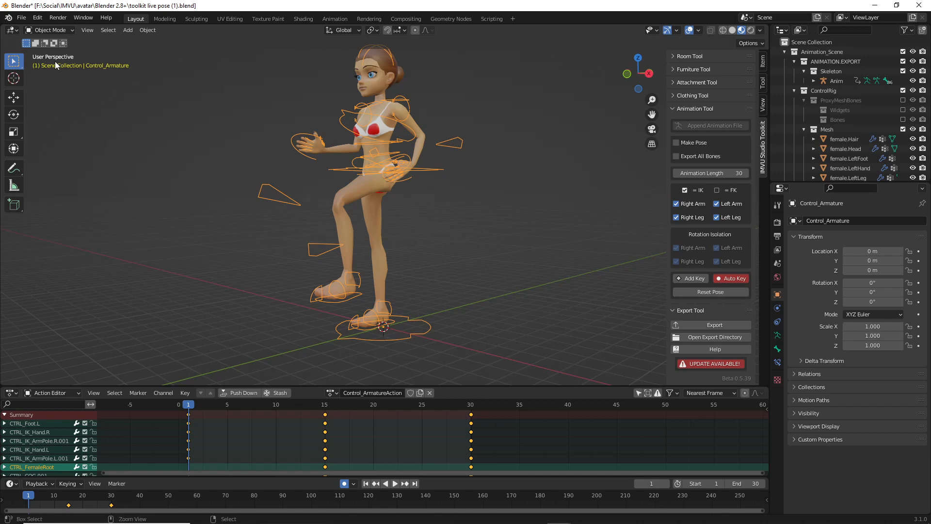
{"action": "mouse_move", "coordinate": [28, 41]}
{"action": "left_mouse_down"}
{"action": "mouse_move", "coordinate": [87, 39]}
{"action": "mouse_move", "coordinate": [28, 58]}
{"action": "left_mouse_up"}
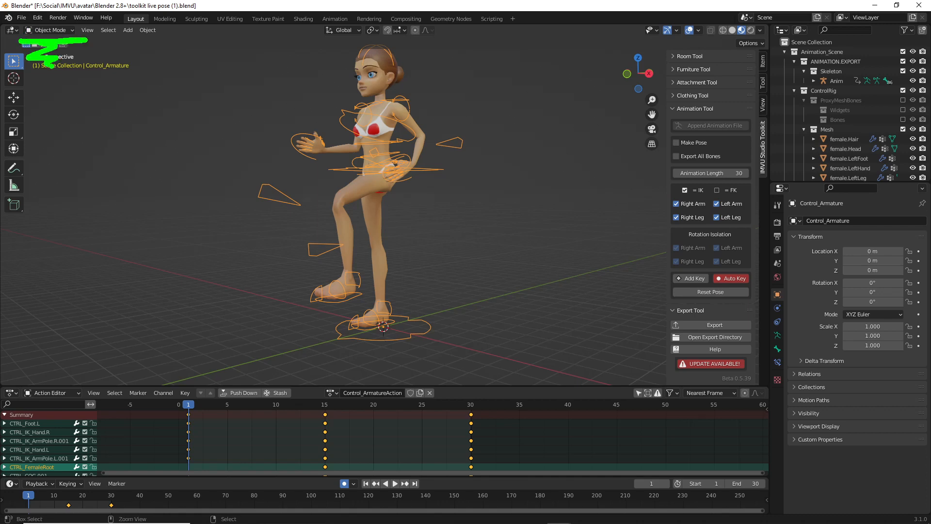
{"action": "key", "text": "Escape"}
Step: Switch the control armature from Object Mode to Pose Mode
{"action": "left_click", "coordinate": [50, 30]}
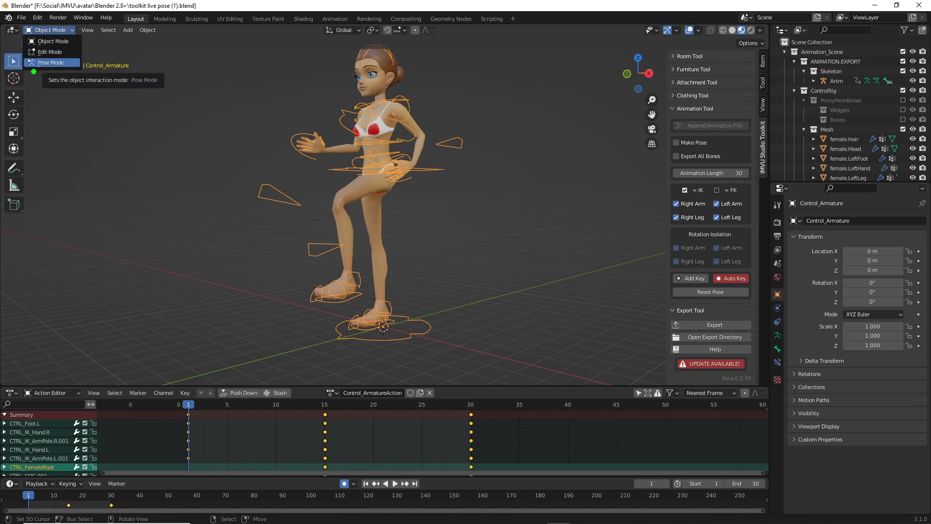
{"action": "left_click_drag", "start_coordinate": [34, 72], "coordinate": [52, 77]}
{"action": "key", "text": "Escape"}
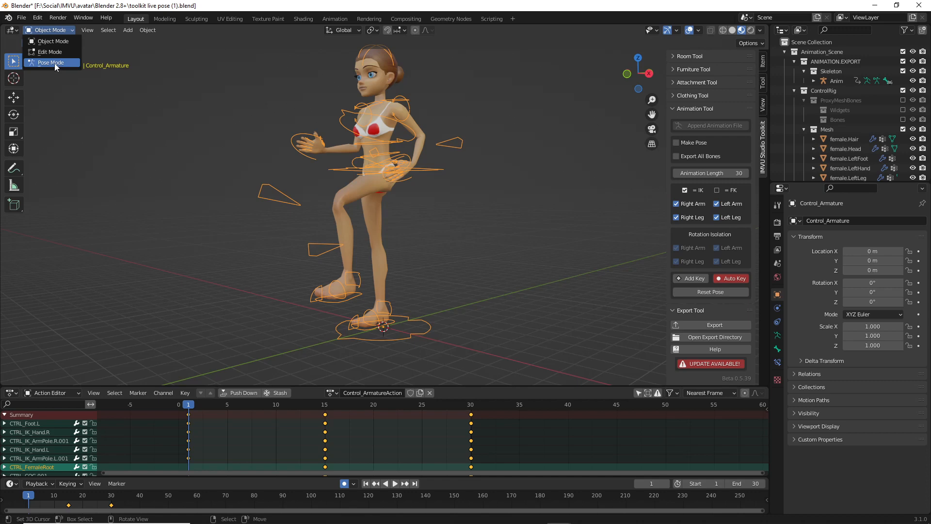
{"action": "left_click", "coordinate": [55, 63]}
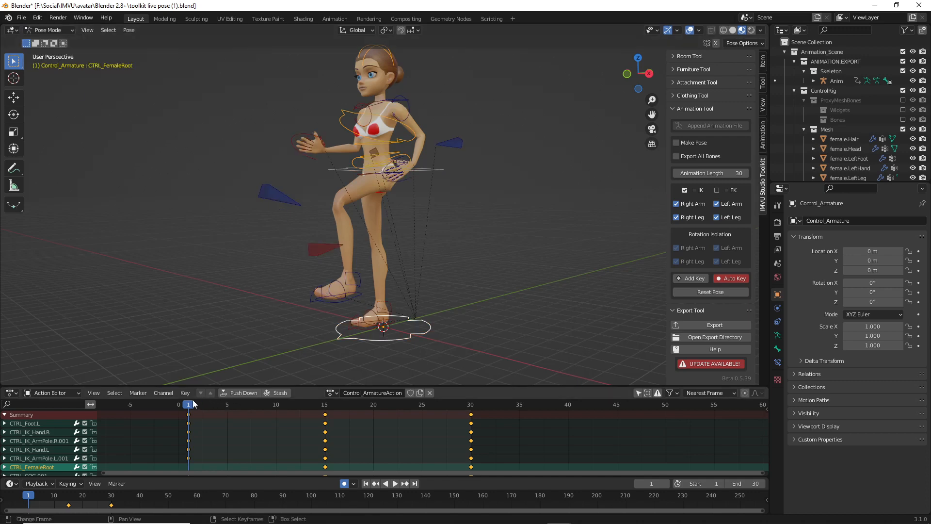
Step: At frame 1, rotate the hip control CTRL_COG.001 in front view so the upper body leans toward the character's right side
{"action": "left_click_drag", "start_coordinate": [189, 407], "coordinate": [467, 410]}
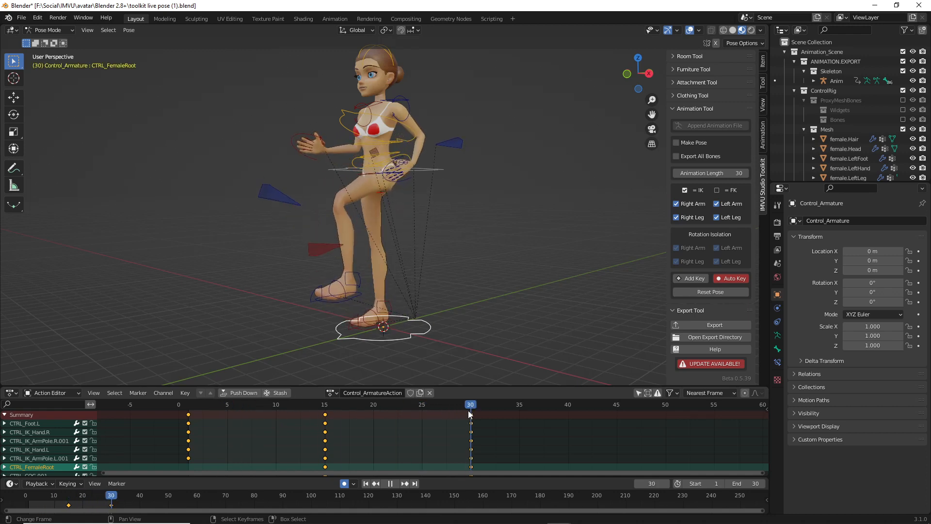
{"action": "key", "text": "space"}
{"action": "left_click_drag", "start_coordinate": [253, 410], "coordinate": [323, 408]}
{"action": "middle_click_drag", "start_coordinate": [320, 255], "coordinate": [345, 187]}
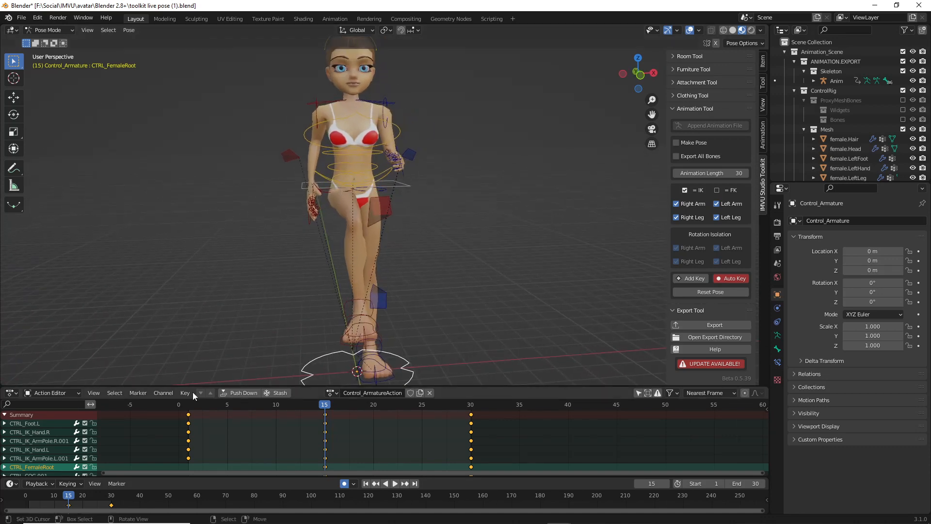
{"action": "left_click", "coordinate": [189, 412]}
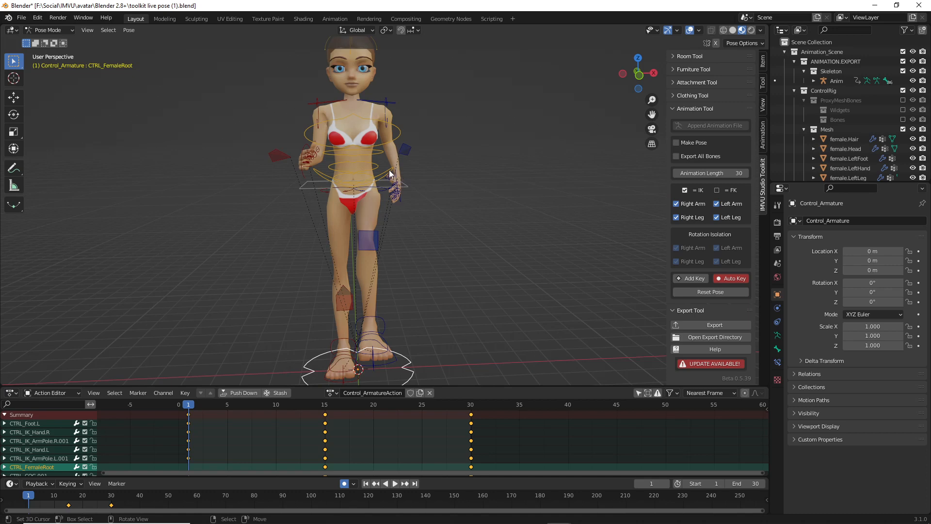
{"action": "left_click", "coordinate": [398, 182]}
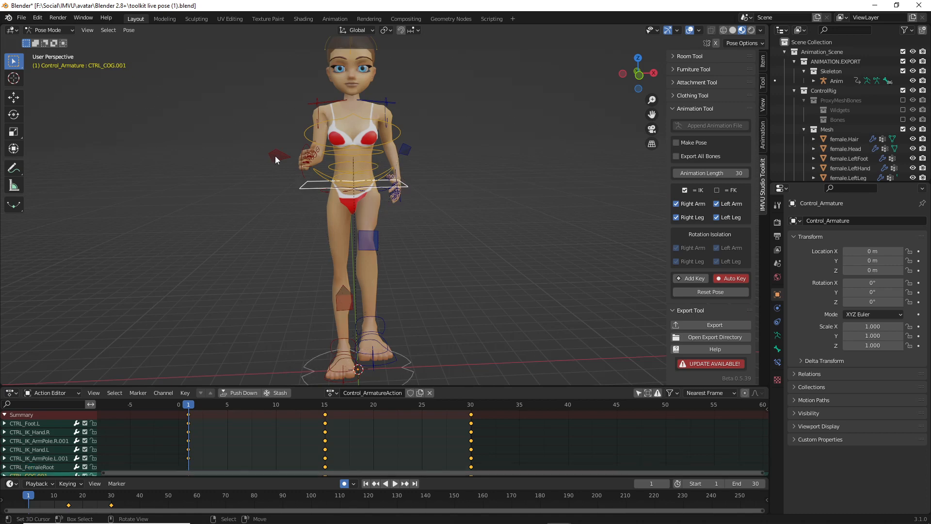
{"action": "key", "text": "r"}
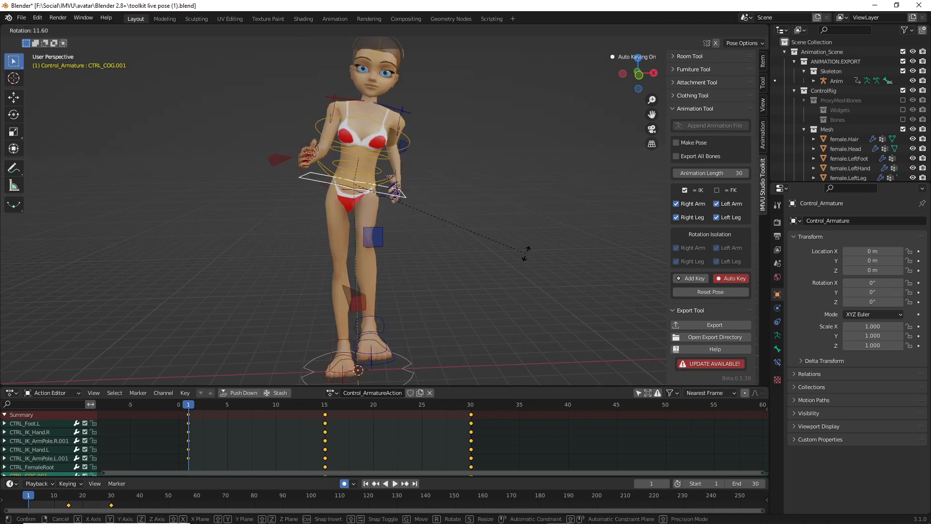
{"action": "left_click", "coordinate": [475, 179]}
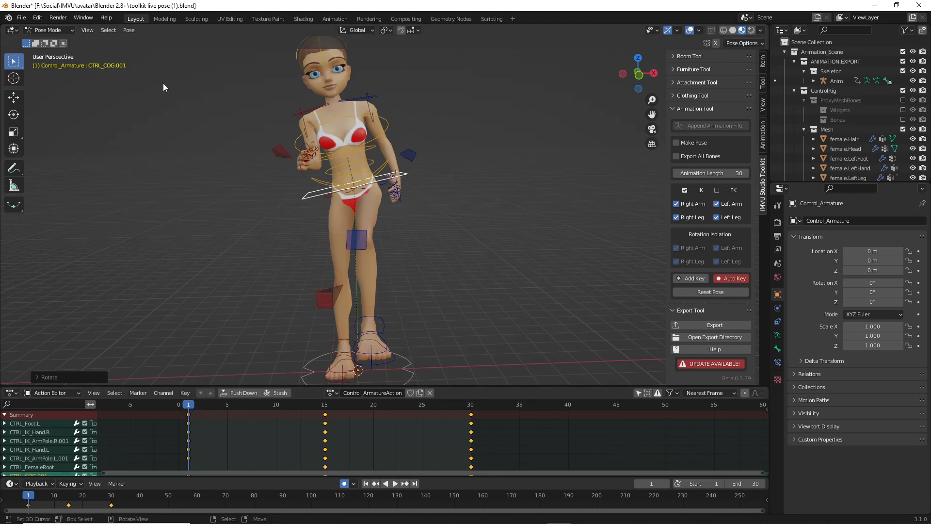
Step: Copy the tilted CTRL_COG.001 pose from frame 1 and paste it at frame 30
{"action": "left_click", "coordinate": [128, 31]}
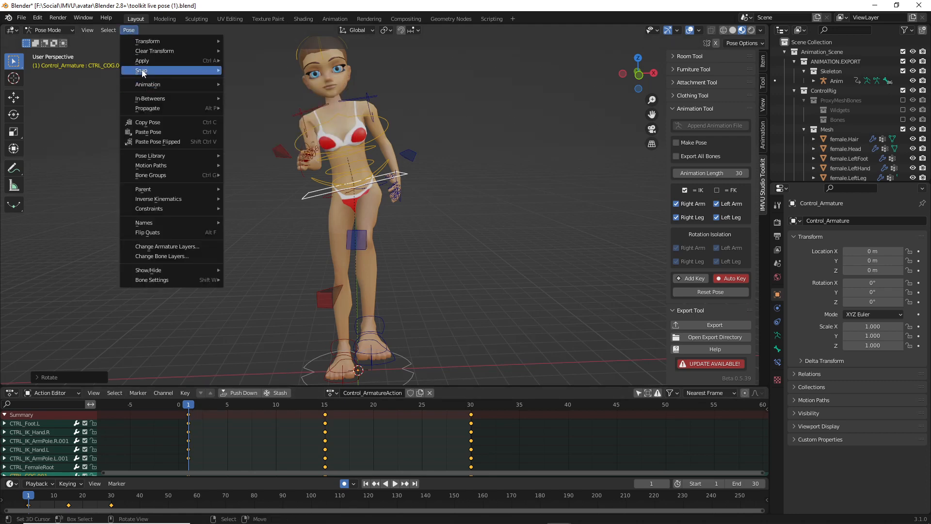
{"action": "left_click", "coordinate": [145, 122]}
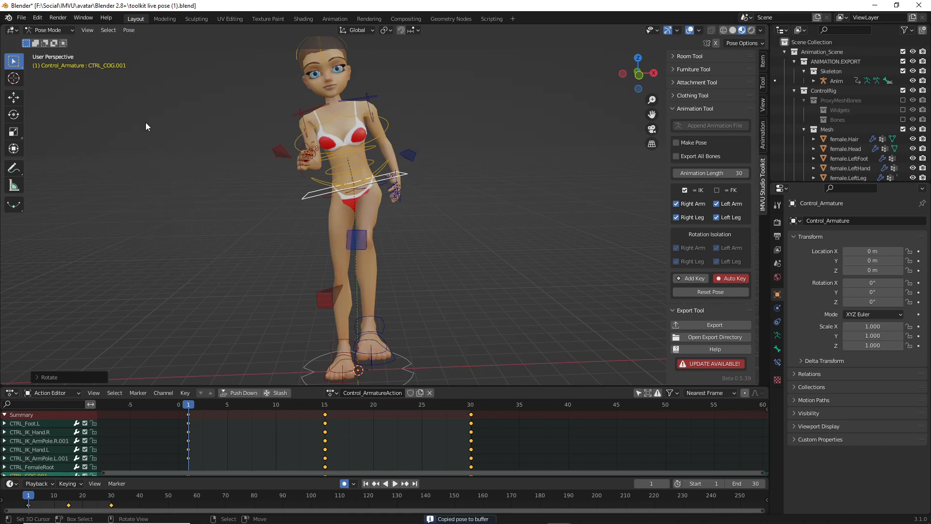
{"action": "left_click_drag", "start_coordinate": [188, 405], "coordinate": [470, 410]}
{"action": "left_click", "coordinate": [130, 30]}
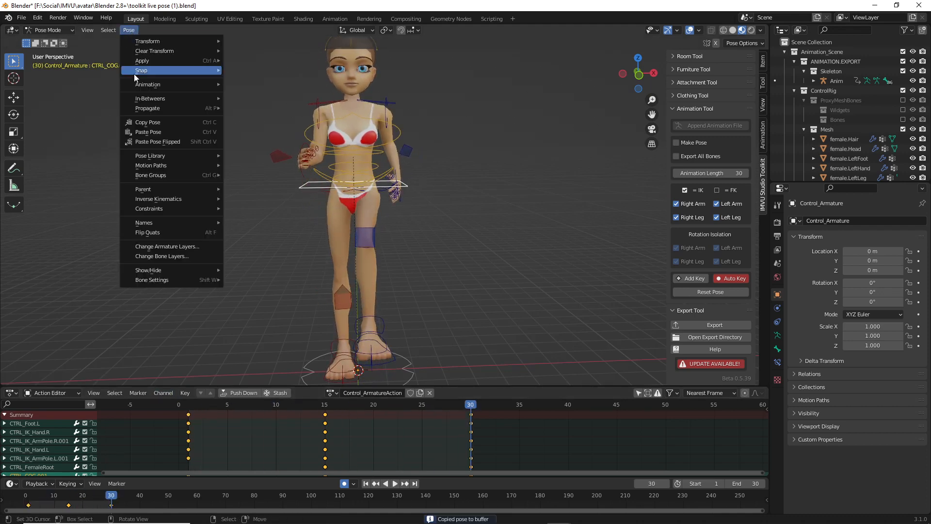
{"action": "left_click", "coordinate": [147, 132]}
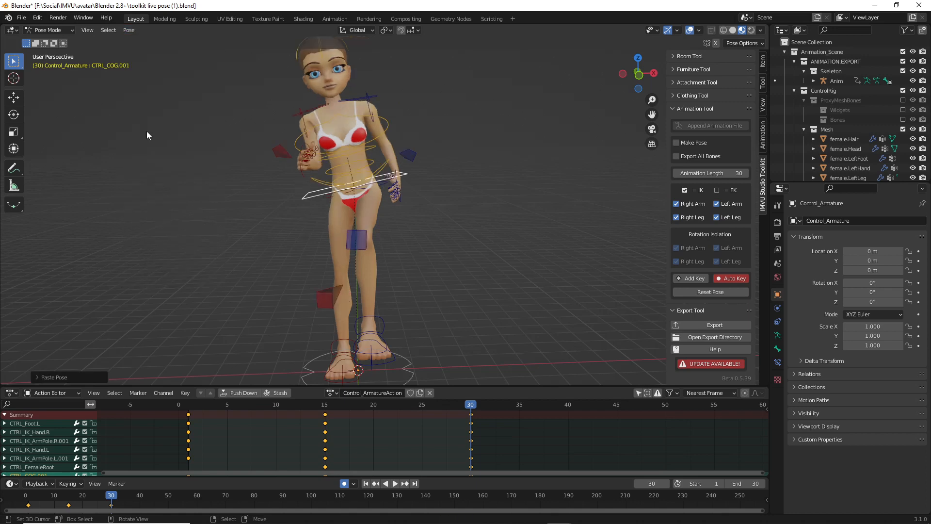
Step: At frame 15, rotate CTRL_COG.001 about 11.7° so the upper body leans toward the character's left side
{"action": "middle_click_drag", "start_coordinate": [231, 447], "coordinate": [230, 417]}
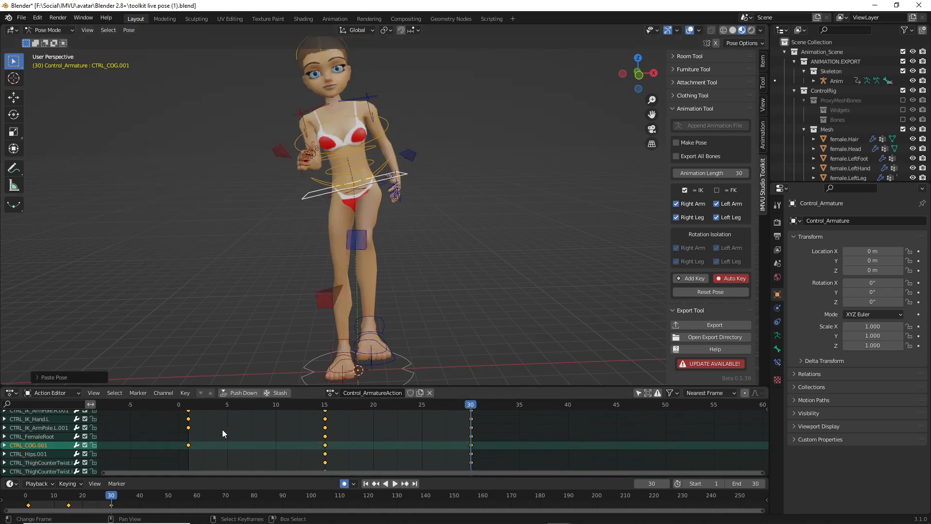
{"action": "middle_click_drag", "start_coordinate": [283, 433], "coordinate": [285, 436]}
{"action": "scroll", "coordinate": [285, 436], "scroll_direction": "up", "scroll_amount": 3}
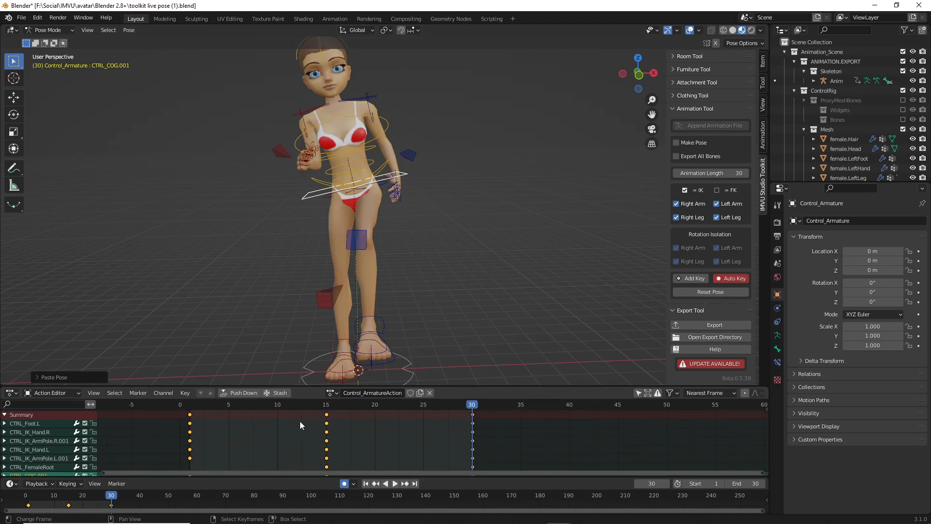
{"action": "left_click_drag", "start_coordinate": [444, 407], "coordinate": [328, 409]}
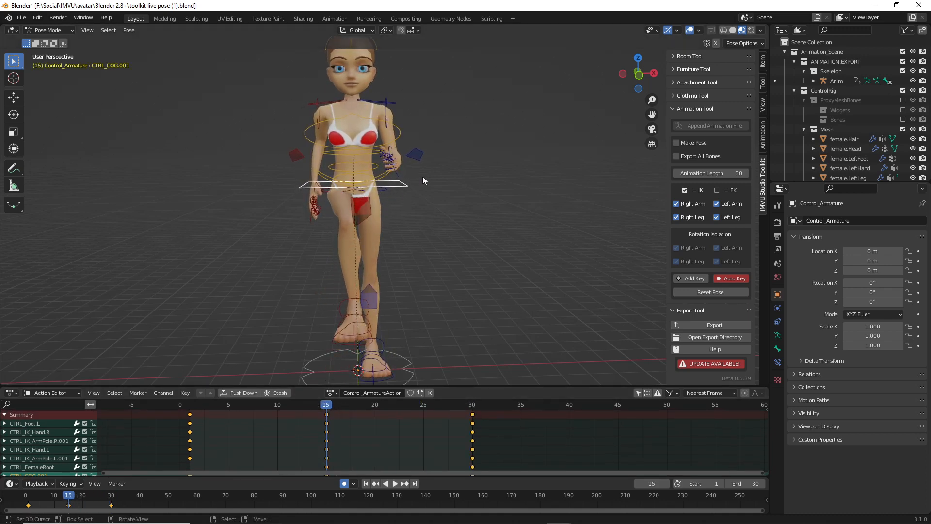
{"action": "key", "text": "r"}
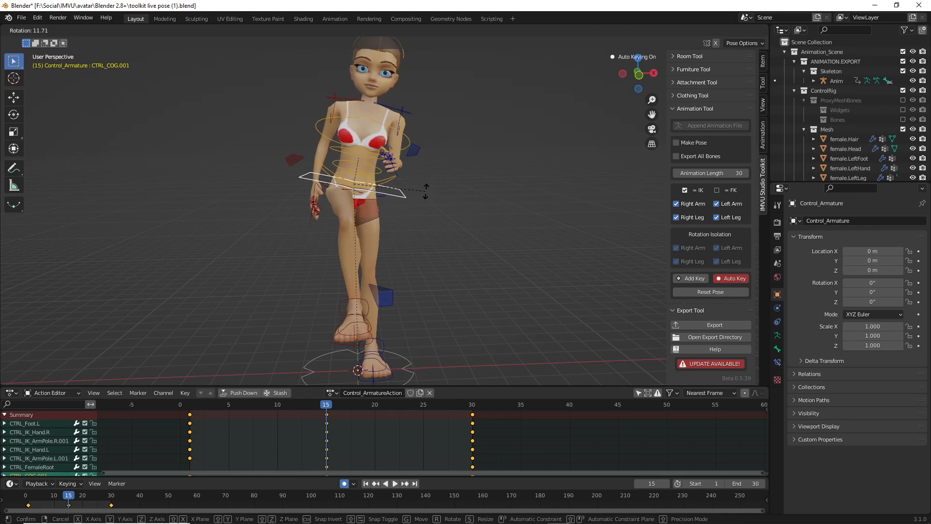
{"action": "left_click", "coordinate": [426, 193]}
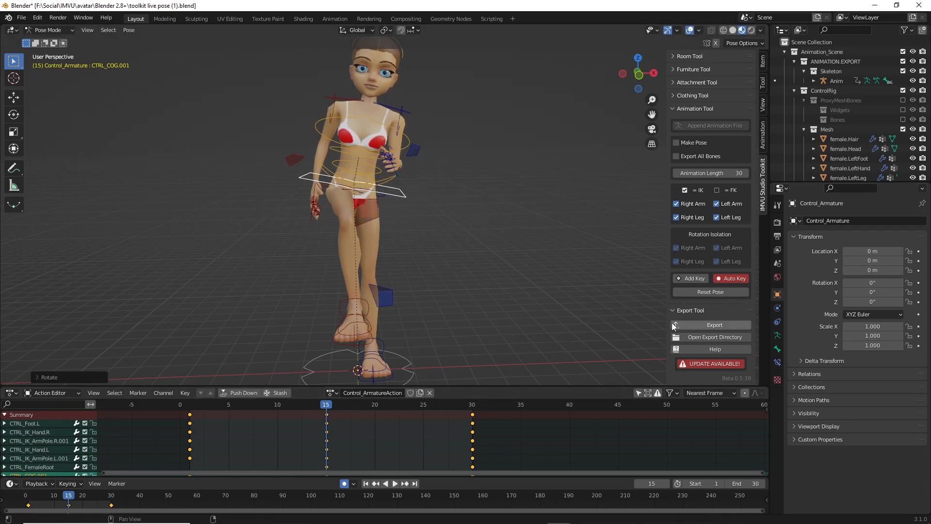
{"action": "left_click_drag", "start_coordinate": [721, 293], "coordinate": [733, 299]}
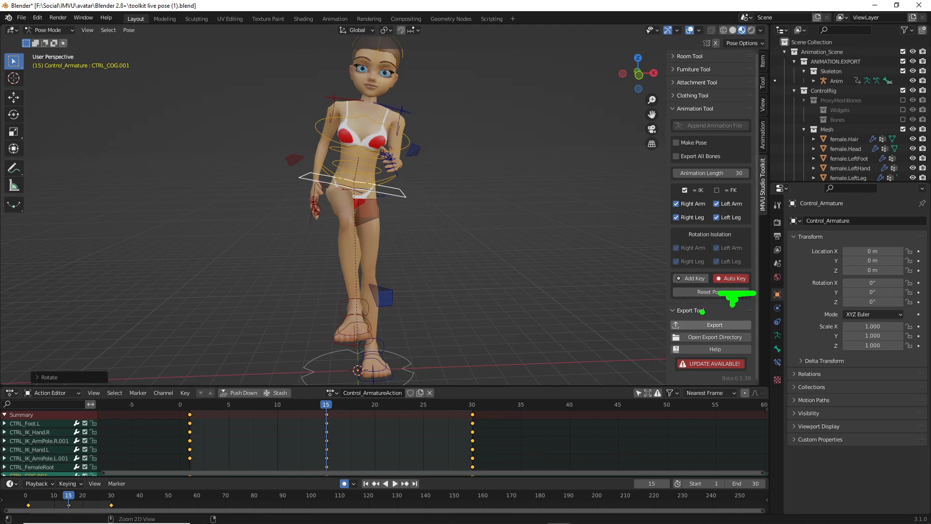
Step: Play the animation through to frame 30 and save the file under the incremented name "toolkit live pose (2).blend"
{"action": "mouse_move", "coordinate": [320, 404]}
{"action": "left_mouse_down"}
{"action": "mouse_move", "coordinate": [204, 409]}
{"action": "mouse_move", "coordinate": [477, 409]}
{"action": "mouse_move", "coordinate": [182, 409]}
{"action": "mouse_move", "coordinate": [487, 414]}
{"action": "mouse_move", "coordinate": [190, 412]}
{"action": "mouse_move", "coordinate": [471, 415]}
{"action": "left_mouse_up"}
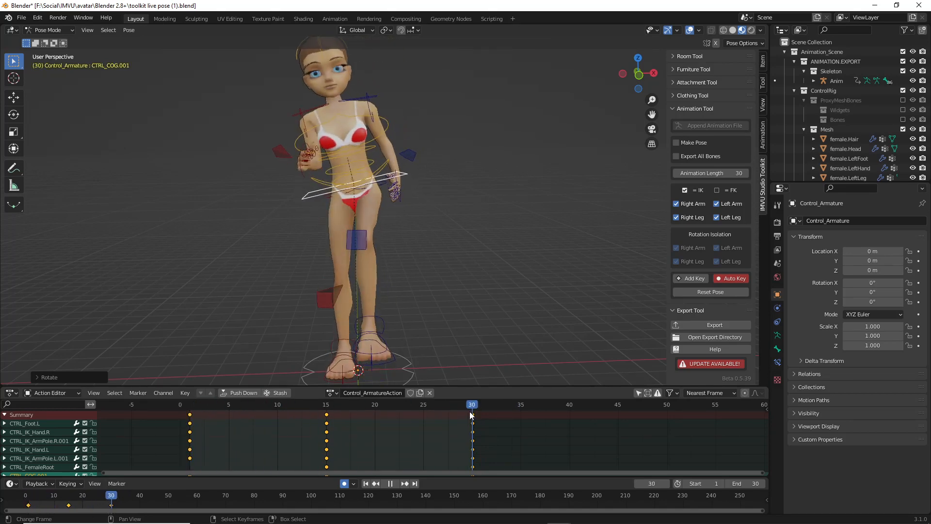
{"action": "middle_click_drag", "start_coordinate": [466, 262], "coordinate": [430, 261]}
{"action": "left_click", "coordinate": [22, 18]}
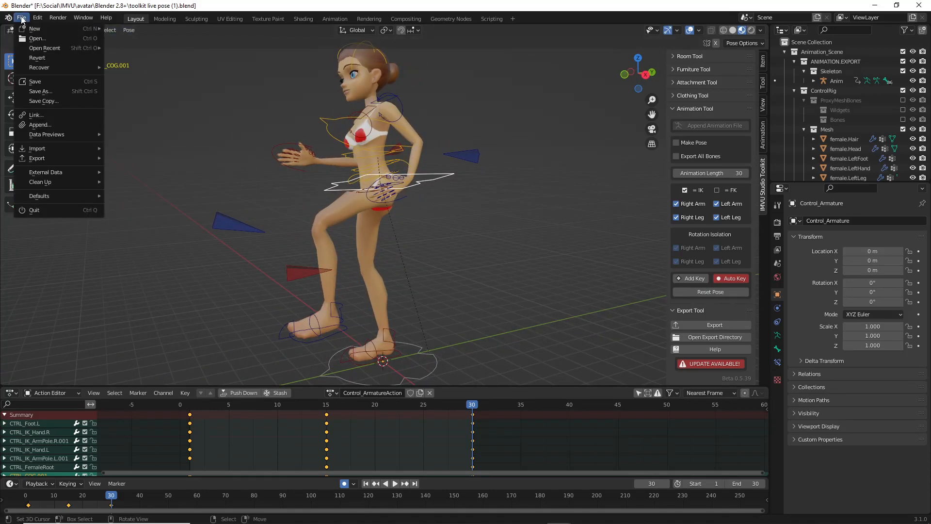
{"action": "left_click", "coordinate": [34, 92]}
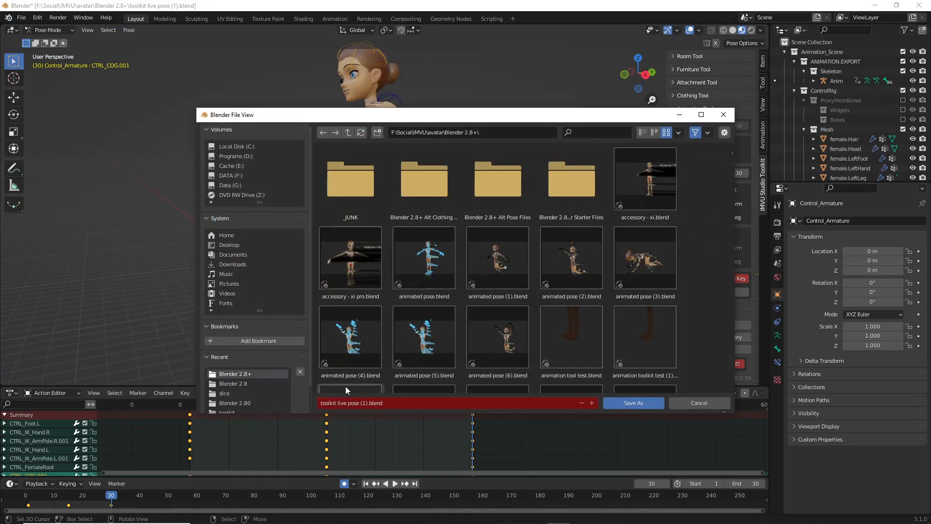
{"action": "left_click", "coordinate": [362, 402]}
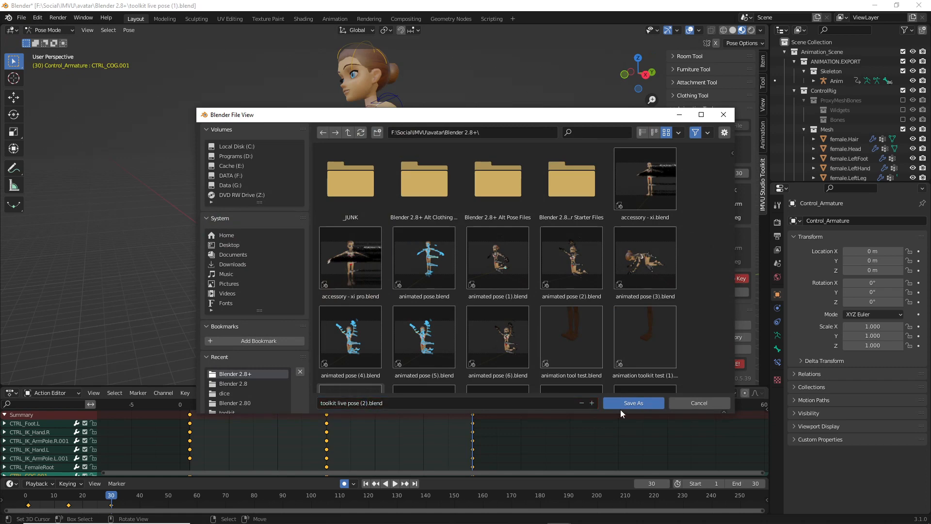
{"action": "left_click", "coordinate": [630, 402]}
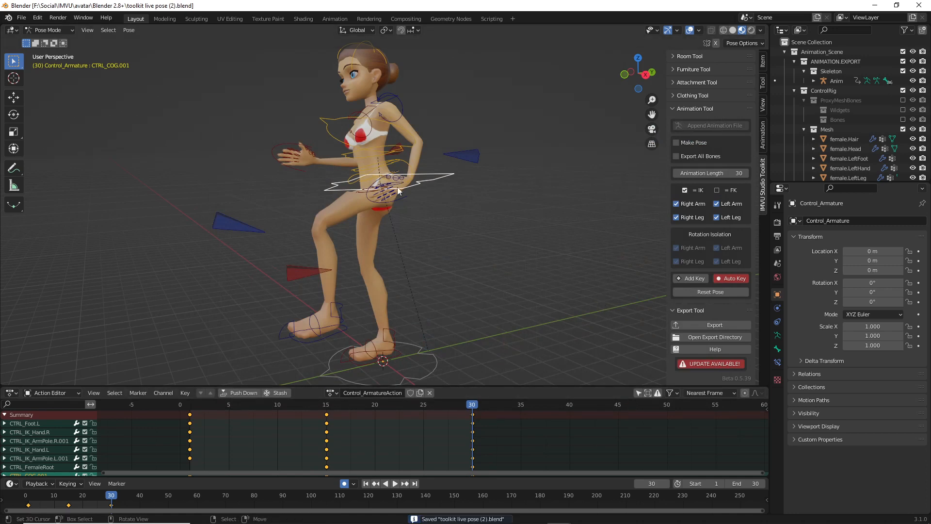
Step: Select the CTRL_FemaleRoot control at the feet, return the animation to frame 1 and save the file
{"action": "left_click", "coordinate": [437, 360]}
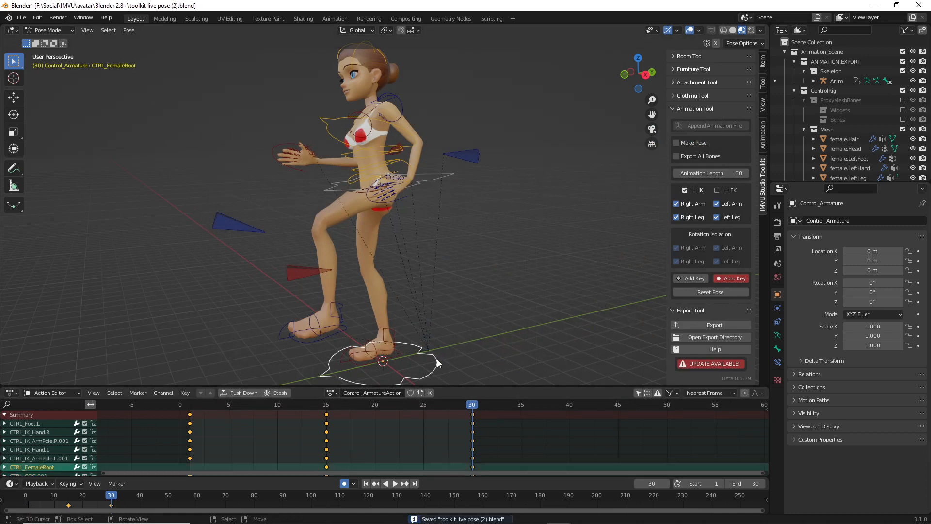
{"action": "middle_click_drag", "start_coordinate": [413, 291], "coordinate": [393, 223]}
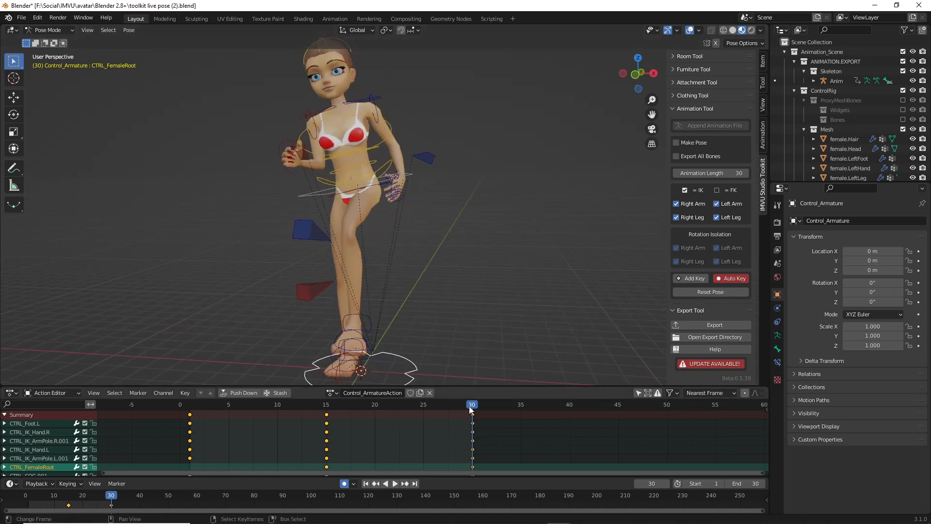
{"action": "left_click_drag", "start_coordinate": [470, 410], "coordinate": [196, 405]}
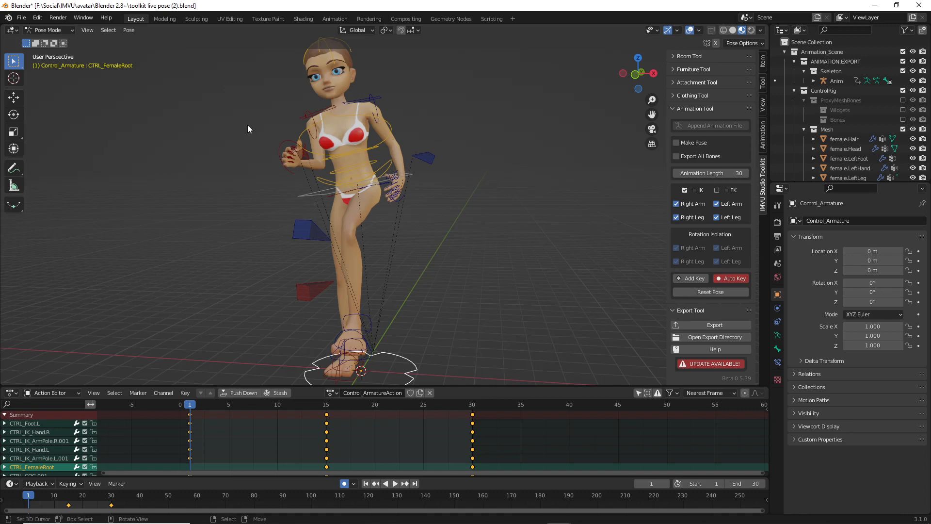
{"action": "left_click", "coordinate": [22, 18]}
{"action": "left_click", "coordinate": [37, 82]}
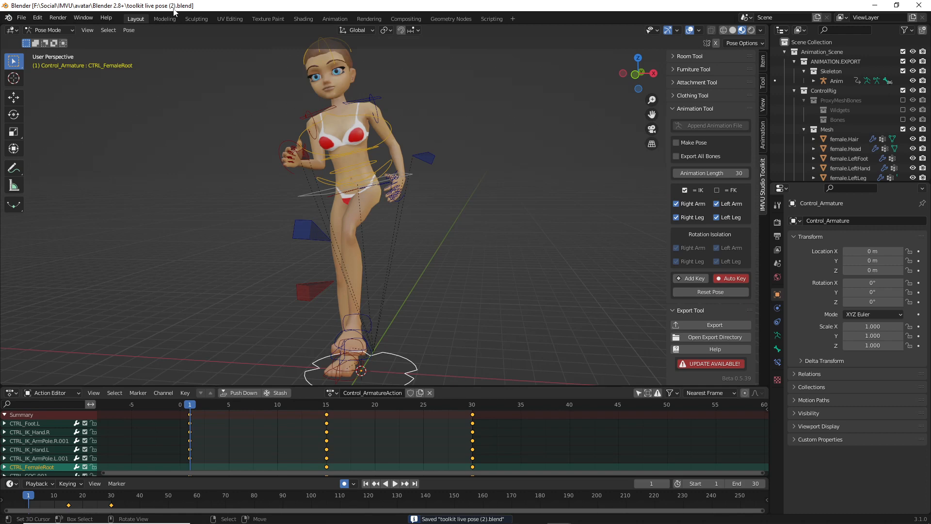
Step: Export the animation with the toolkit's Export Tool and switch to IMVU Studio
{"action": "left_click", "coordinate": [714, 326]}
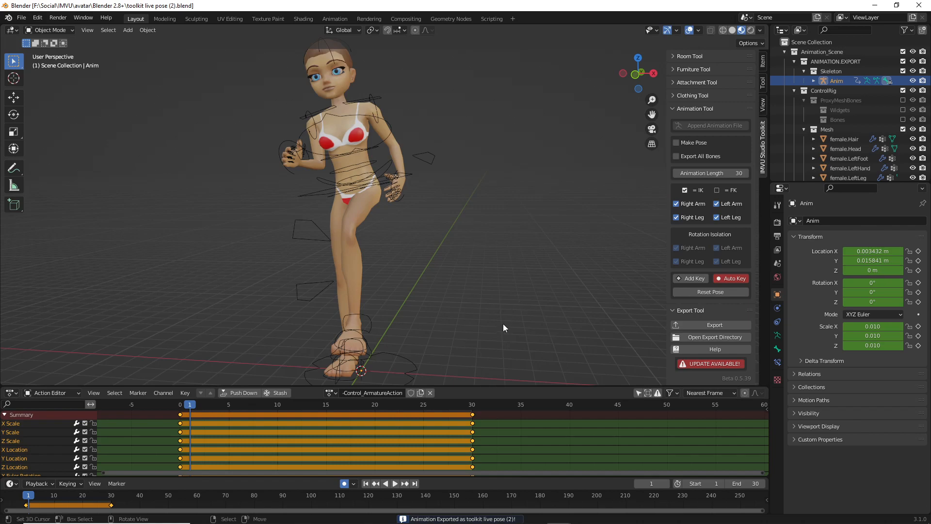
{"action": "left_click", "coordinate": [581, 514]}
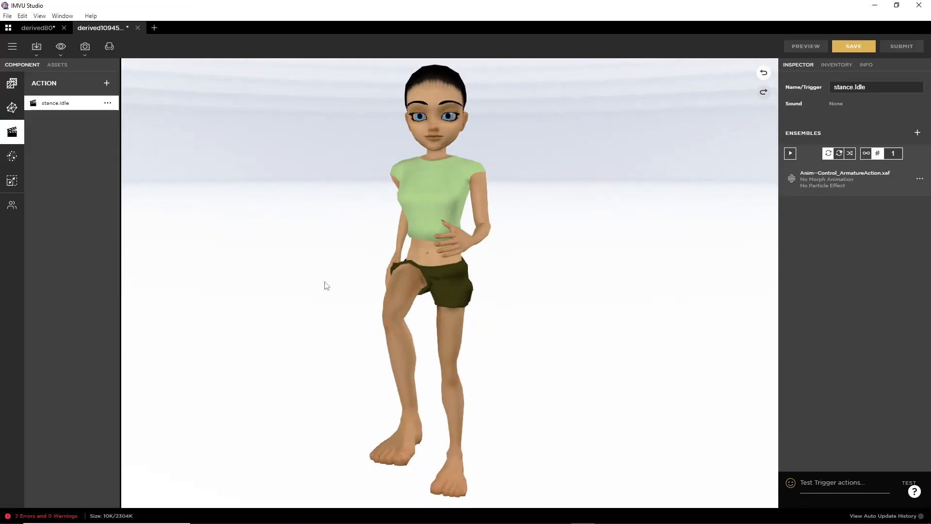
Step: Derive a new product from the Empty Mood base product, found by its product ID 10945930
{"action": "left_click", "coordinate": [13, 29]}
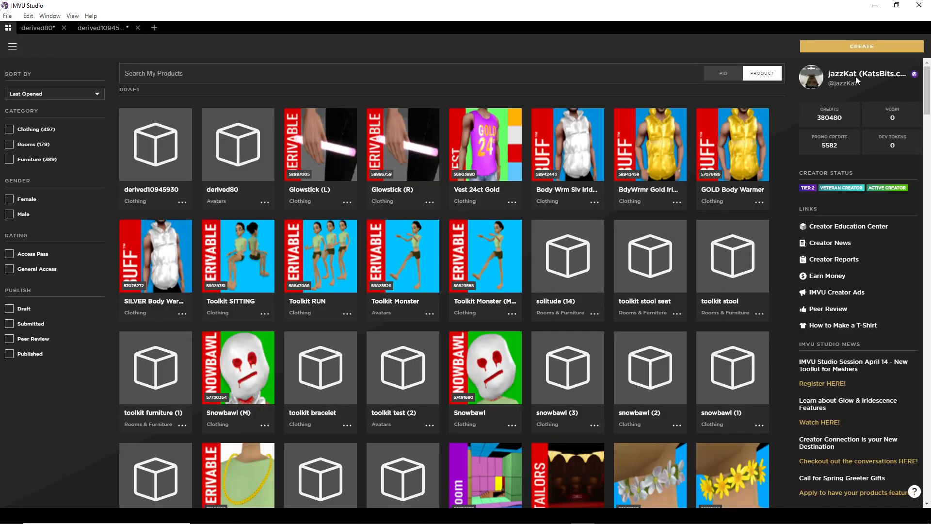
{"action": "left_click", "coordinate": [859, 47]}
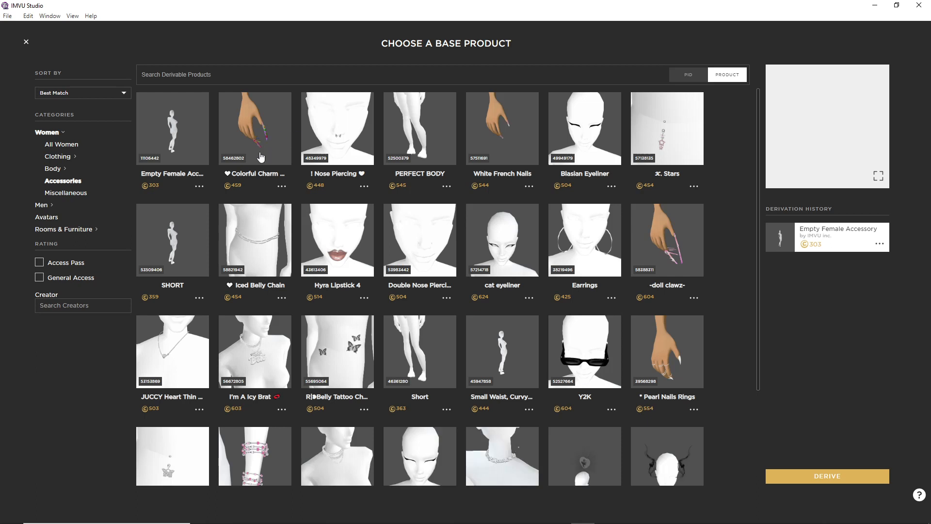
{"action": "left_click", "coordinate": [684, 76]}
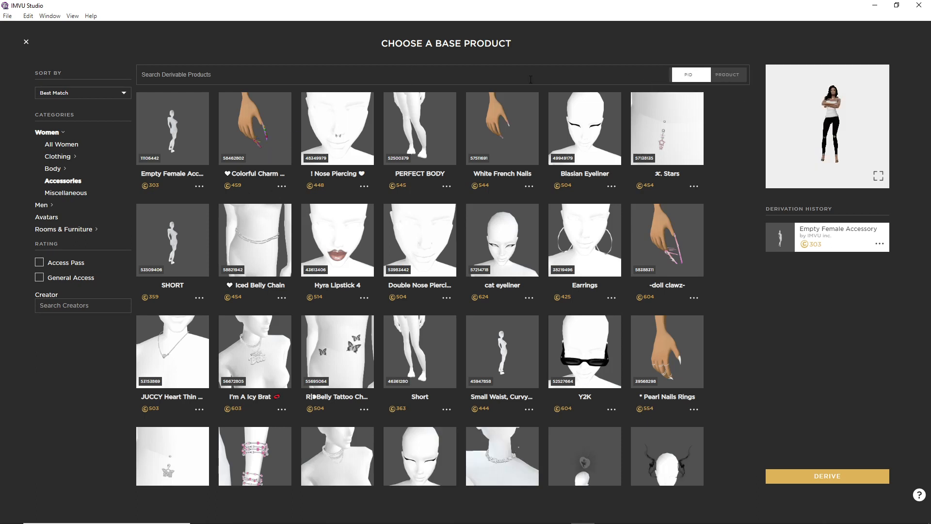
{"action": "left_click", "coordinate": [520, 75]}
{"action": "type", "text": "10"}
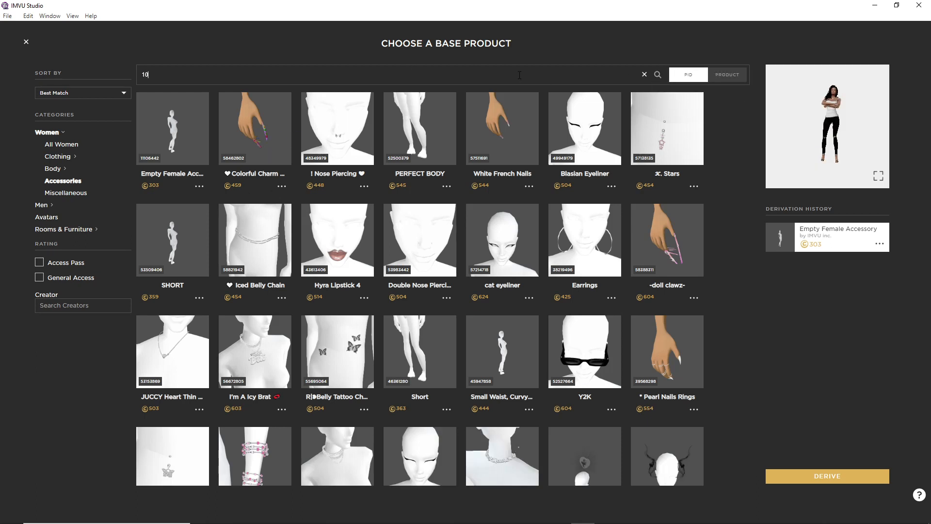
{"action": "type", "text": "945930"}
{"action": "key", "text": "Return"}
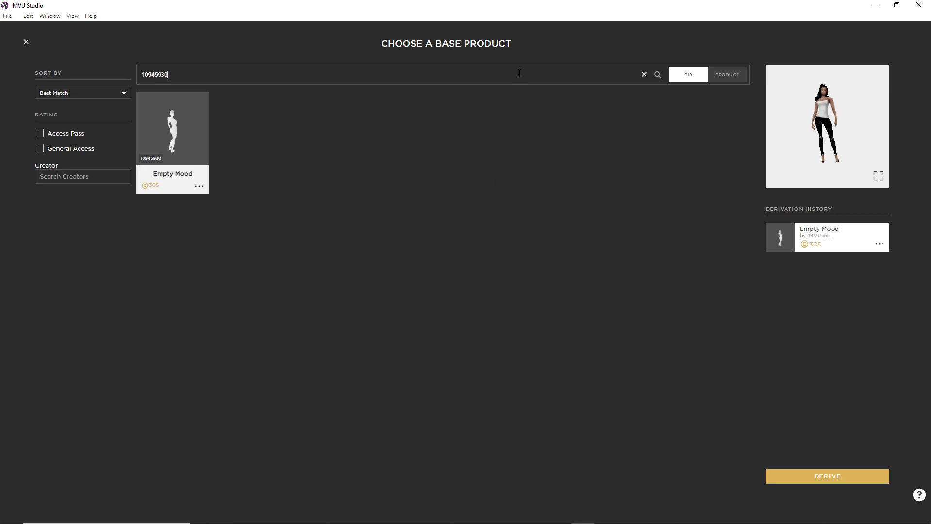
{"action": "left_click", "coordinate": [824, 478]}
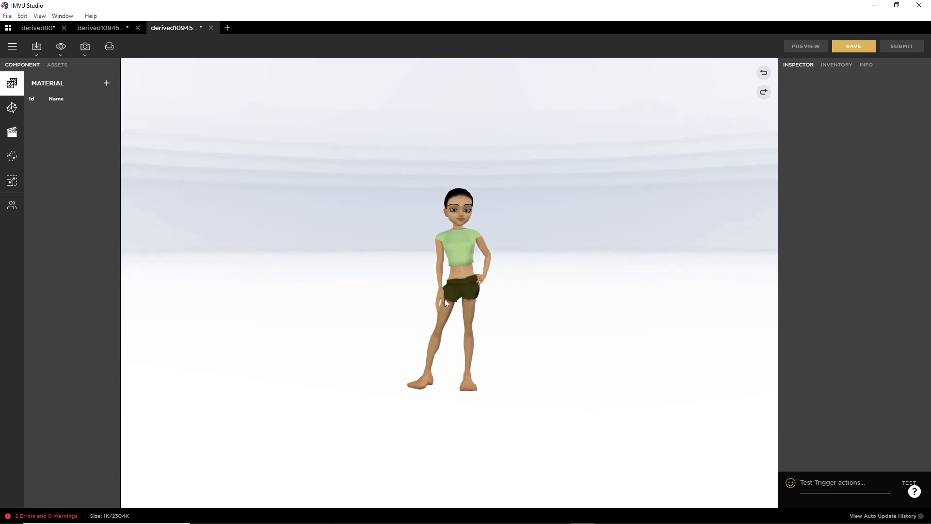
Step: Start an FBX import and locate toolkit live pose (2).fbx in the Blender 2.8+ folder
{"action": "left_click", "coordinate": [37, 46]}
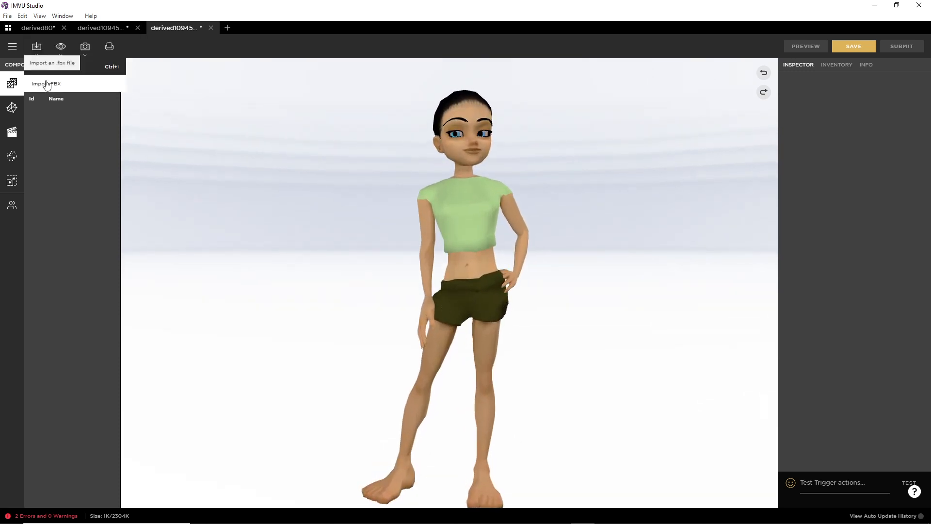
{"action": "left_click", "coordinate": [48, 85]}
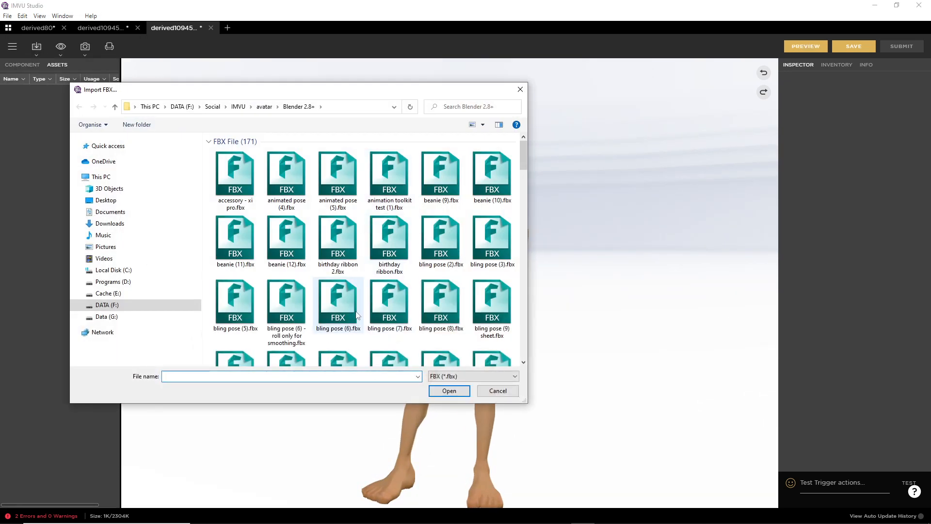
{"action": "scroll", "coordinate": [361, 314], "scroll_direction": "down", "scroll_amount": 15}
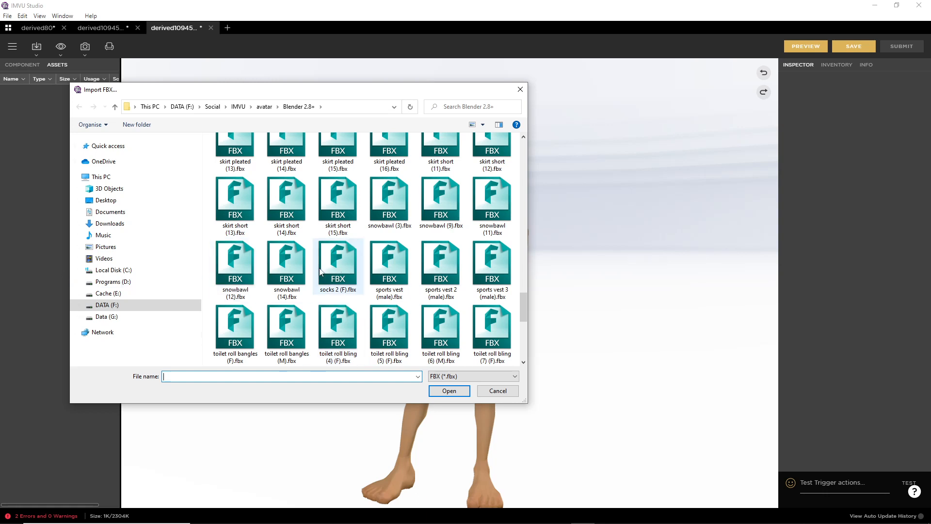
{"action": "scroll", "coordinate": [320, 270], "scroll_direction": "down", "scroll_amount": 2}
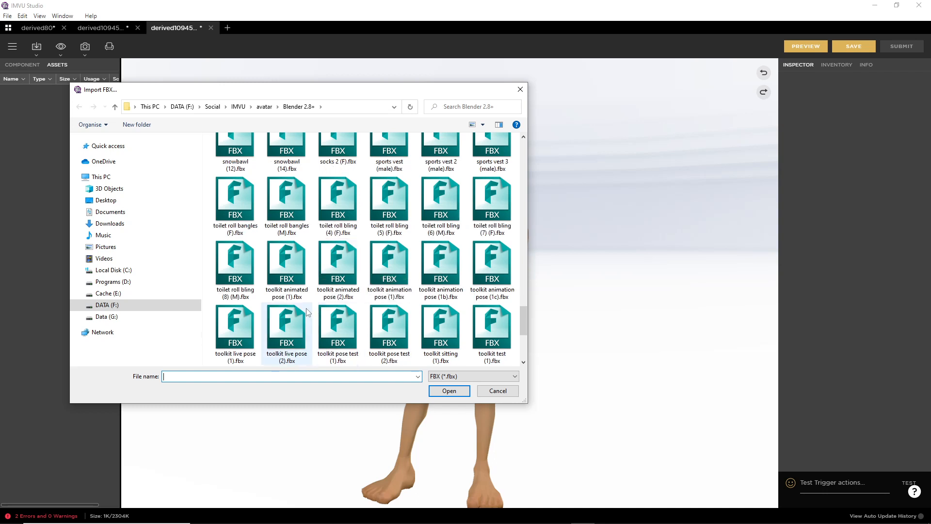
{"action": "scroll", "coordinate": [305, 311], "scroll_direction": "down", "scroll_amount": 2}
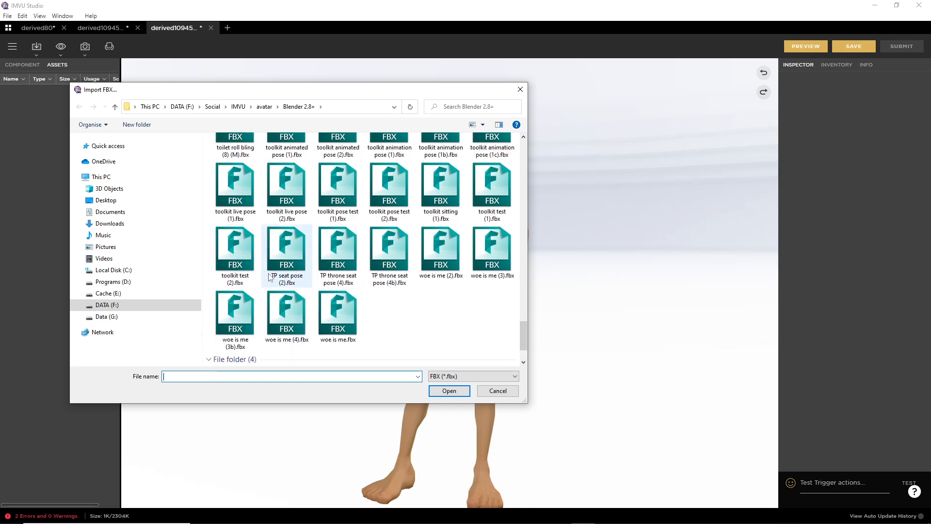
{"action": "left_click_drag", "start_coordinate": [523, 337], "coordinate": [524, 328]}
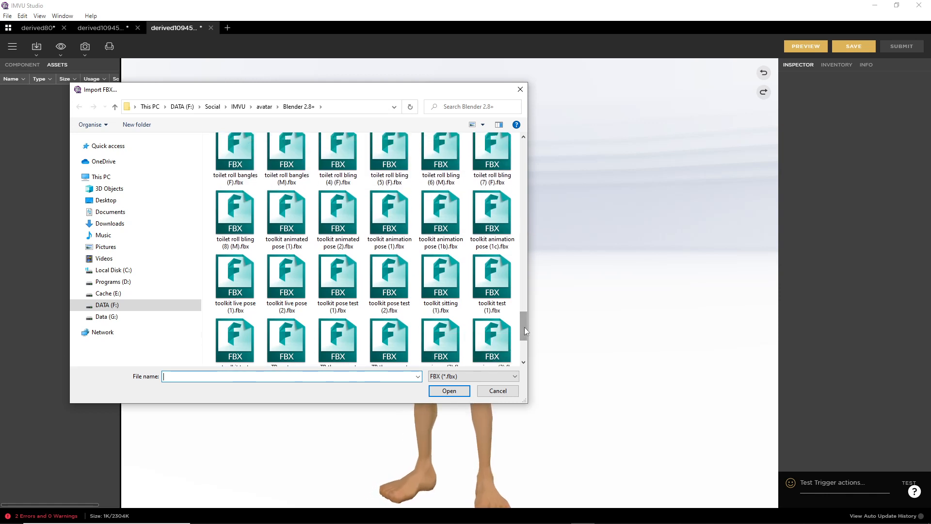
Step: Switch to Blender, select Control_Armature and examine the open file's name and the posed rig from several angles
{"action": "left_click", "coordinate": [559, 515]}
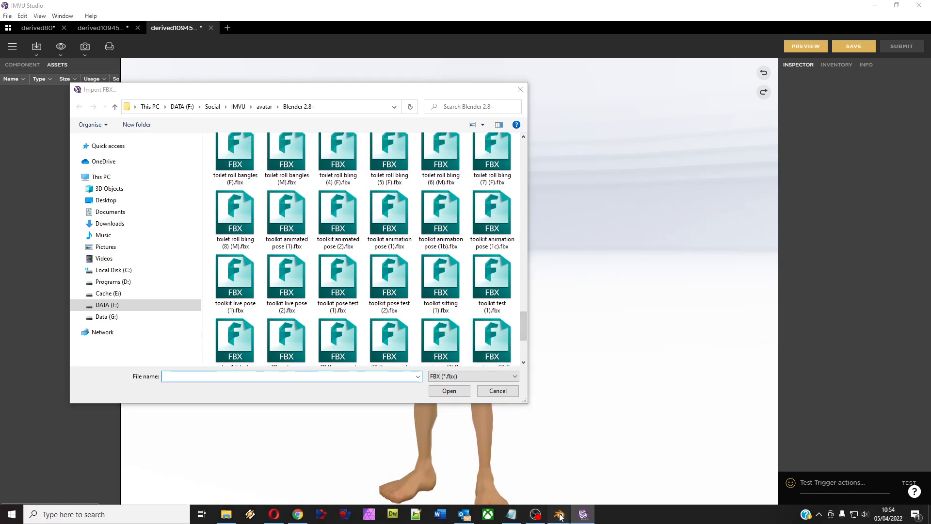
{"action": "left_click", "coordinate": [486, 470]}
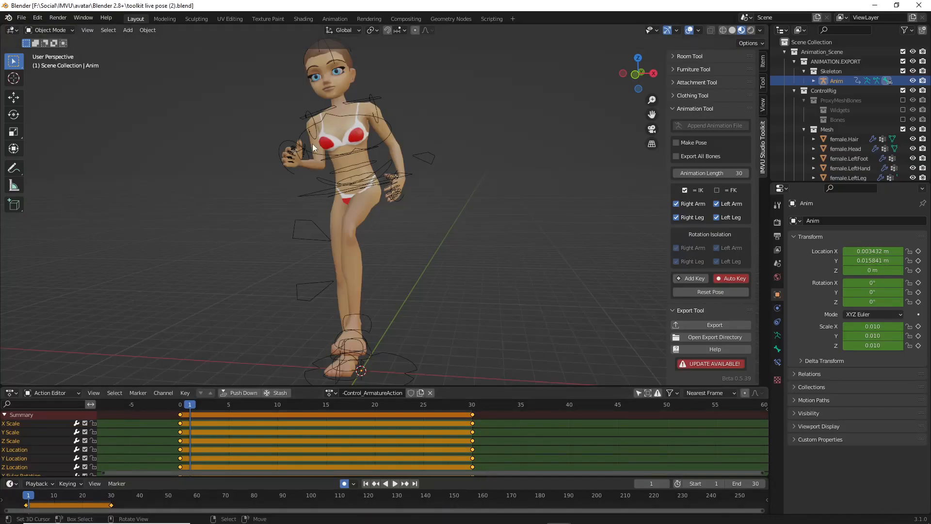
{"action": "left_click", "coordinate": [400, 356]}
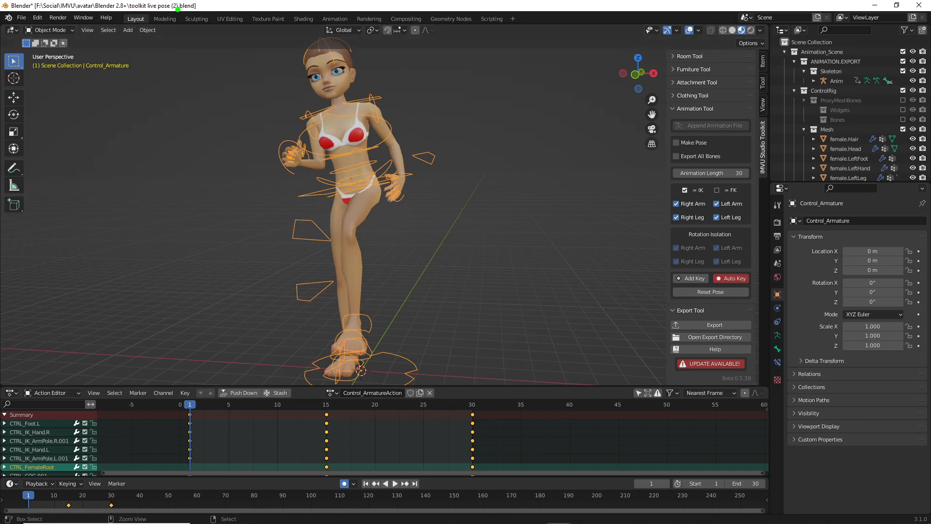
{"action": "mouse_move", "coordinate": [180, 9]}
{"action": "left_mouse_down"}
{"action": "mouse_move", "coordinate": [168, 22]}
{"action": "mouse_move", "coordinate": [178, 24]}
{"action": "mouse_move", "coordinate": [177, 52]}
{"action": "left_mouse_up"}
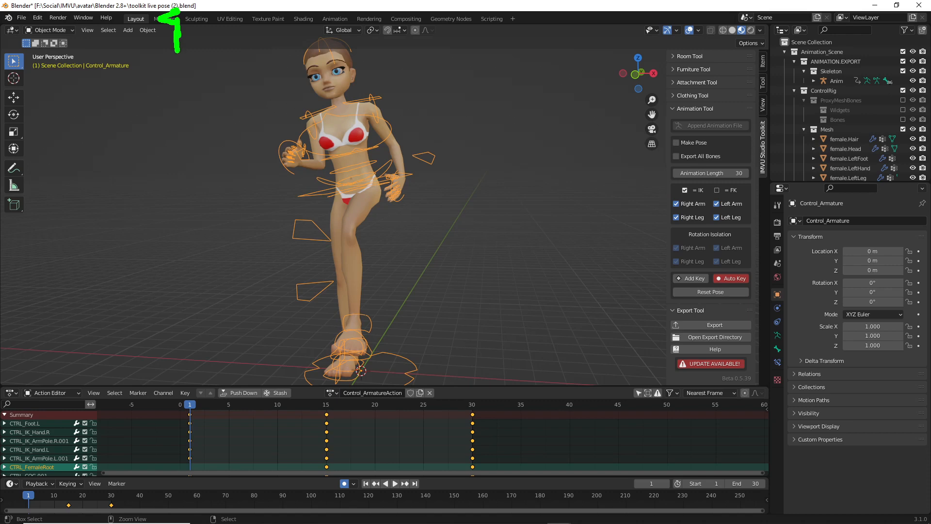
{"action": "left_click_drag", "start_coordinate": [169, 102], "coordinate": [169, 138]}
{"action": "mouse_move", "coordinate": [196, 104]}
{"action": "left_mouse_down"}
{"action": "mouse_move", "coordinate": [211, 103]}
{"action": "mouse_move", "coordinate": [211, 141]}
{"action": "left_mouse_up"}
{"action": "mouse_move", "coordinate": [236, 103]}
{"action": "left_mouse_down"}
{"action": "mouse_move", "coordinate": [249, 101]}
{"action": "mouse_move", "coordinate": [262, 151]}
{"action": "left_mouse_up"}
{"action": "left_click_drag", "start_coordinate": [345, 96], "coordinate": [357, 141]}
{"action": "mouse_move", "coordinate": [412, 92]}
{"action": "left_mouse_down"}
{"action": "mouse_move", "coordinate": [478, 90]}
{"action": "mouse_move", "coordinate": [562, 117]}
{"action": "left_mouse_up"}
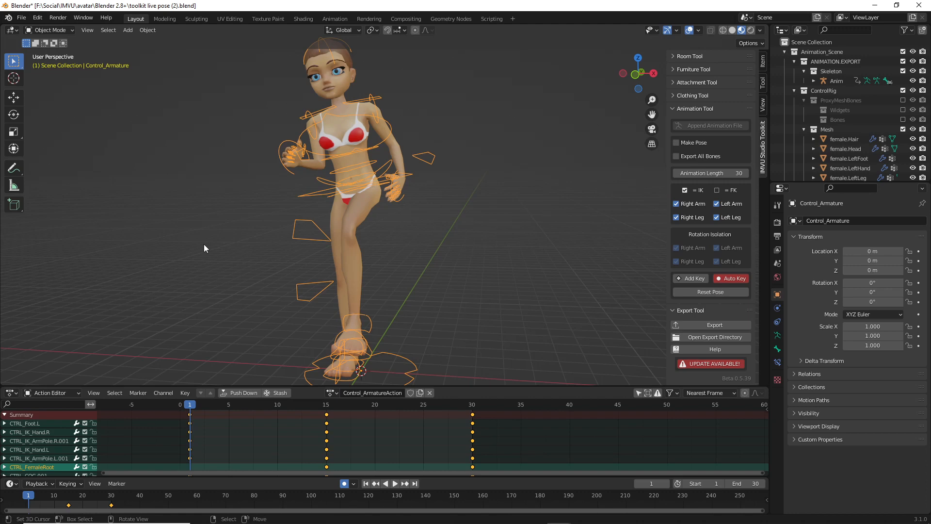
{"action": "middle_click_drag", "start_coordinate": [203, 244], "coordinate": [357, 229]}
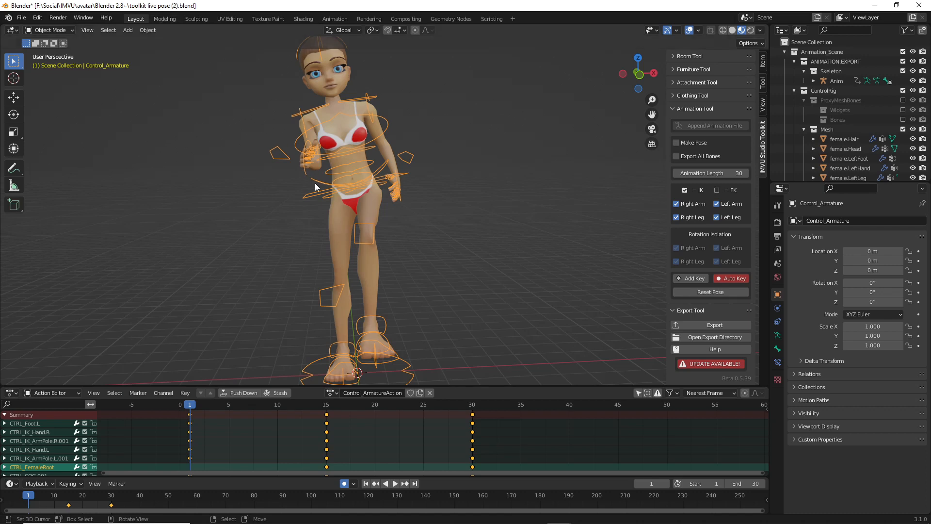
{"action": "middle_click_drag", "start_coordinate": [469, 260], "coordinate": [434, 265]}
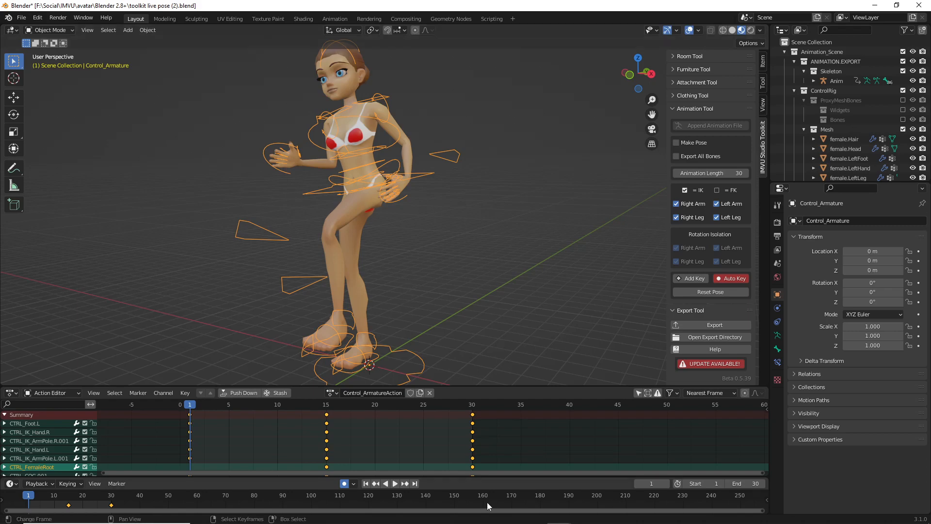
Step: Return to IMVU Studio and open toolkit live pose (2).fbx for import
{"action": "left_click", "coordinate": [583, 514]}
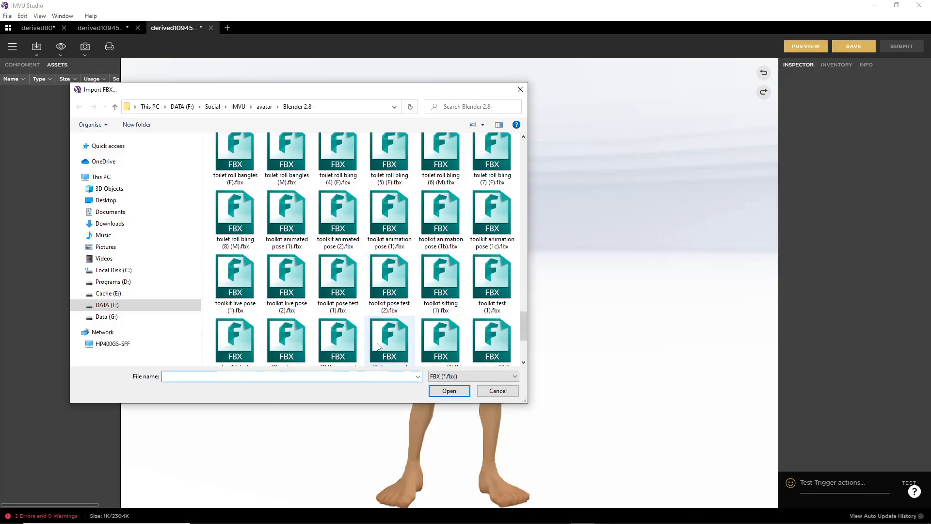
{"action": "left_click", "coordinate": [288, 284]}
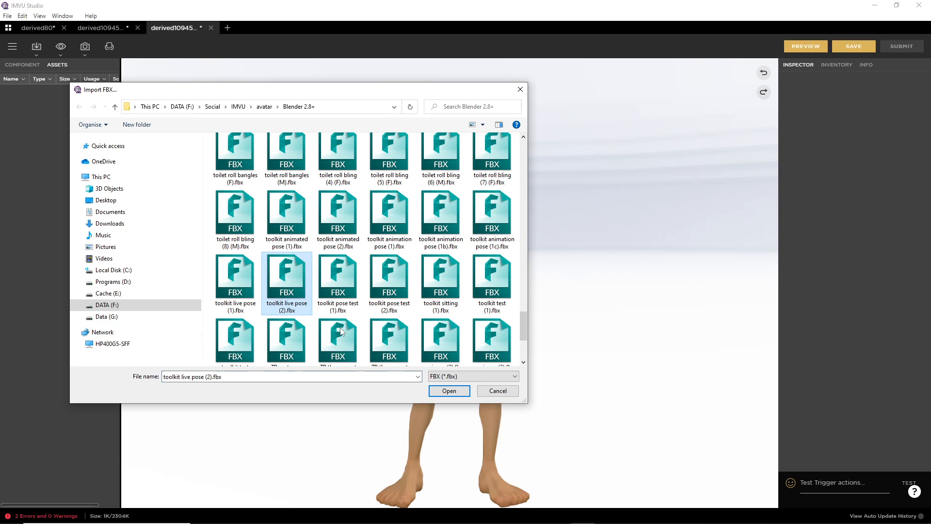
{"action": "left_click", "coordinate": [450, 392]}
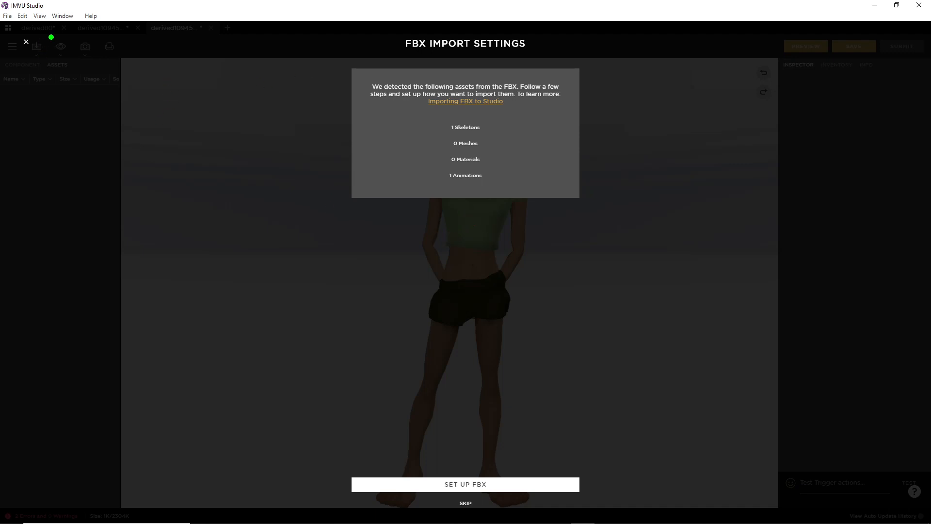
{"action": "left_click_drag", "start_coordinate": [867, 62], "coordinate": [894, 366]}
{"action": "left_click_drag", "start_coordinate": [810, 397], "coordinate": [364, 390]}
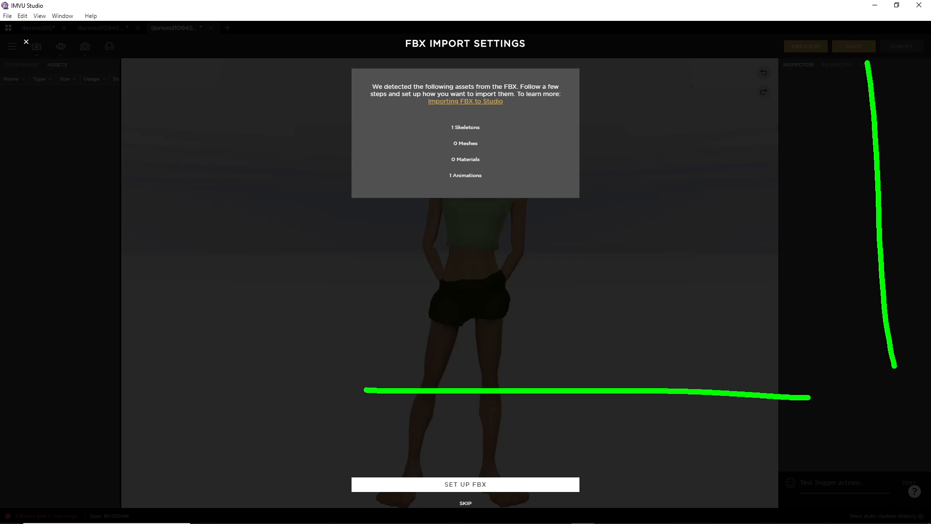
{"action": "left_click_drag", "start_coordinate": [377, 261], "coordinate": [548, 337]}
{"action": "key", "text": "Escape"}
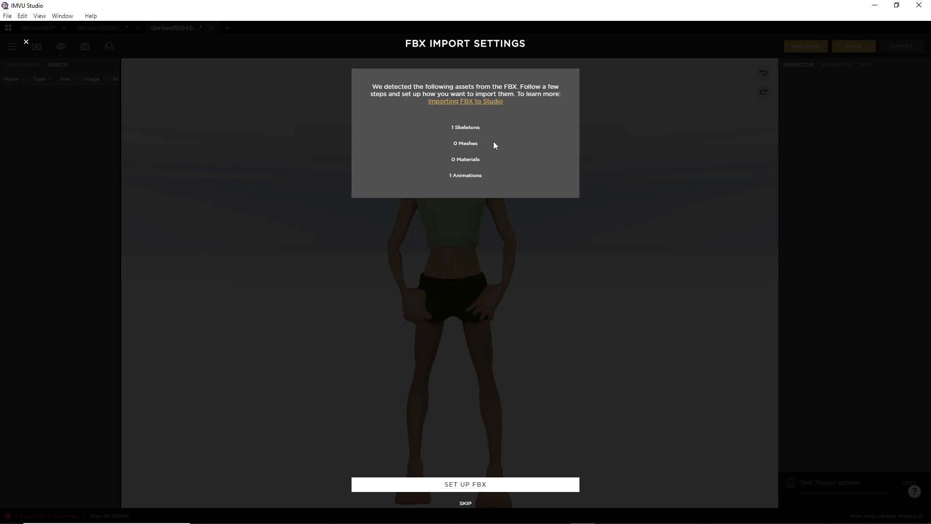
{"action": "mouse_move", "coordinate": [496, 131]}
{"action": "left_mouse_down"}
{"action": "mouse_move", "coordinate": [498, 163]}
{"action": "mouse_move", "coordinate": [527, 157]}
{"action": "mouse_move", "coordinate": [528, 171]}
{"action": "left_mouse_up"}
{"action": "key", "text": "Escape"}
Step: Set up the FBX with the existing skeleton and material settings, keep Anim--Control_ArmatureAction included, and import it
{"action": "left_click", "coordinate": [463, 484]}
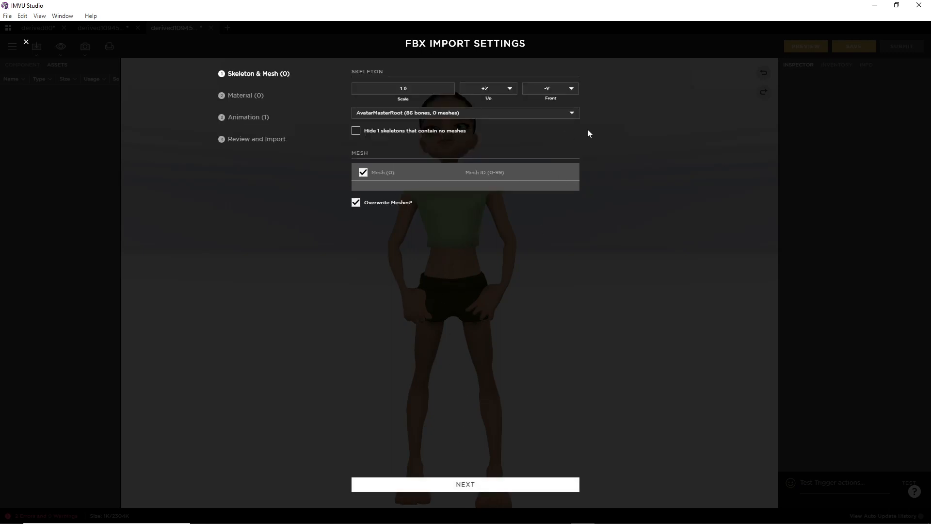
{"action": "left_click_drag", "start_coordinate": [589, 133], "coordinate": [632, 107]}
{"action": "key", "text": "Escape"}
{"action": "left_click", "coordinate": [455, 486]}
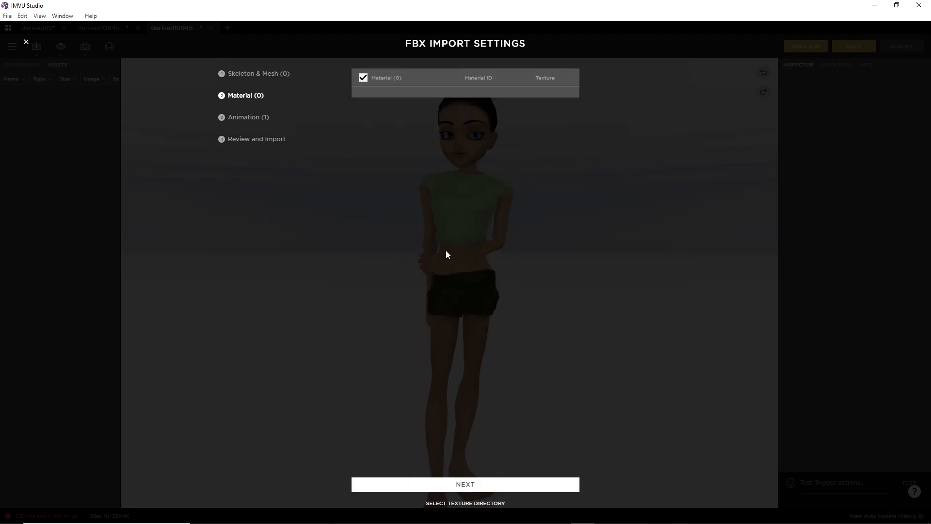
{"action": "left_click", "coordinate": [465, 484]}
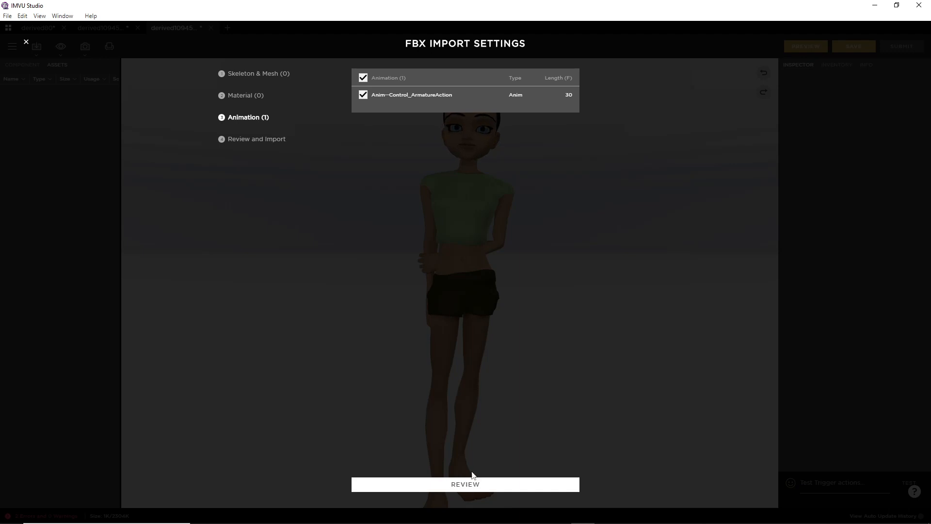
{"action": "left_click_drag", "start_coordinate": [370, 108], "coordinate": [457, 108]}
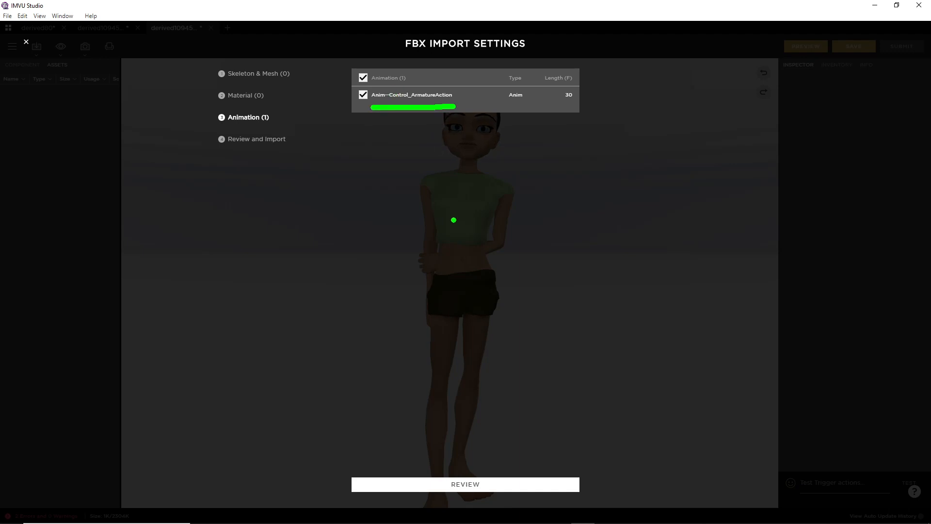
{"action": "key", "text": "Escape"}
{"action": "left_click", "coordinate": [469, 484]}
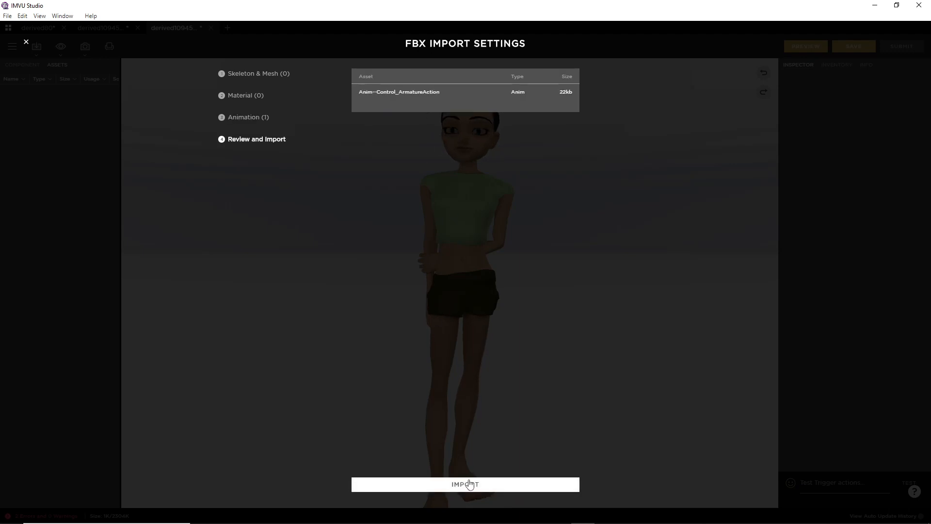
{"action": "left_click", "coordinate": [469, 485]}
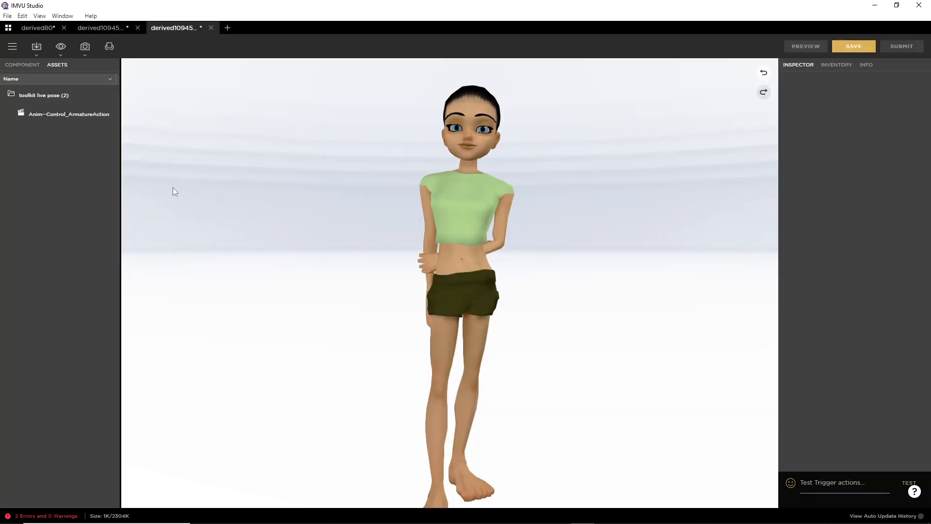
{"action": "mouse_move", "coordinate": [393, 193]}
{"action": "left_mouse_down"}
{"action": "mouse_move", "coordinate": [520, 291]}
{"action": "mouse_move", "coordinate": [368, 184]}
{"action": "left_mouse_up"}
{"action": "mouse_move", "coordinate": [40, 129]}
{"action": "left_mouse_down"}
{"action": "mouse_move", "coordinate": [72, 131]}
{"action": "mouse_move", "coordinate": [63, 148]}
{"action": "left_mouse_up"}
{"action": "key", "text": "Escape"}
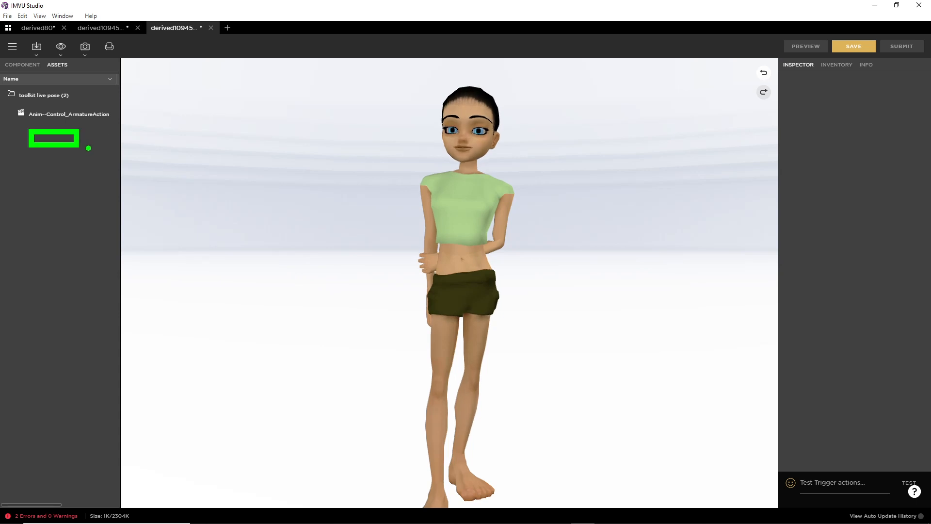
Step: Create a new action for the derived product with the trigger name stance.Idle
{"action": "left_click", "coordinate": [21, 65]}
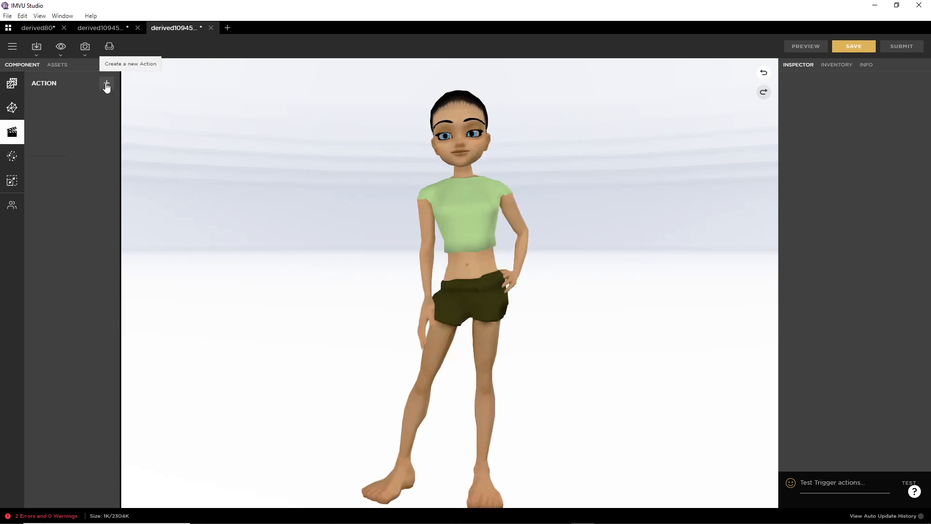
{"action": "left_click", "coordinate": [106, 84]}
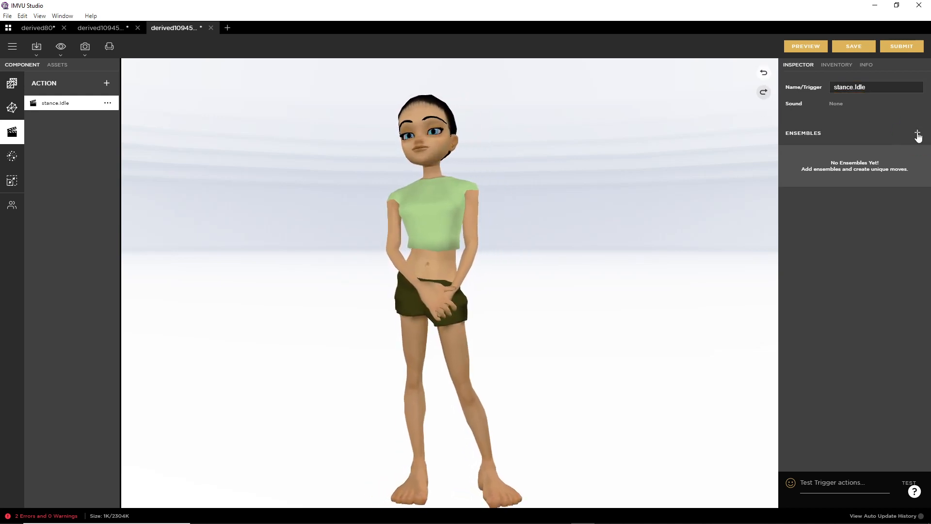
Step: Add an ensemble to stance.Idle using the Anim--Control_ArmatureAction skeletal animation, apply it and preview the avatar from the side
{"action": "left_click", "coordinate": [917, 133]}
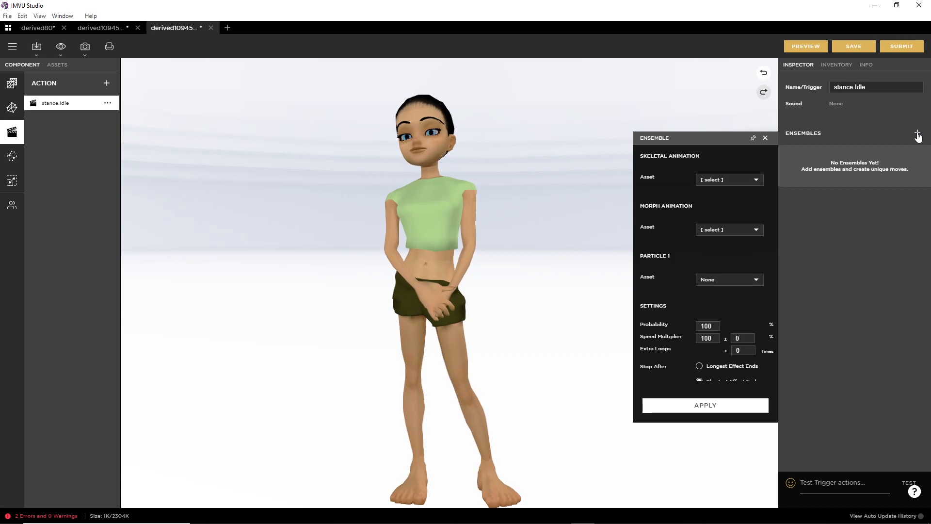
{"action": "left_click", "coordinate": [733, 182]}
{"action": "left_click", "coordinate": [734, 192]}
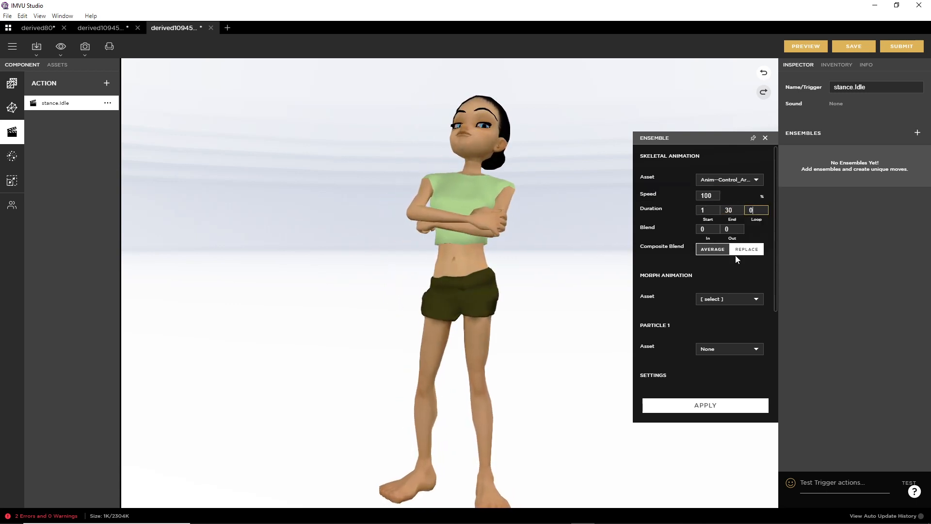
{"action": "scroll", "coordinate": [735, 295], "scroll_direction": "down", "scroll_amount": 2}
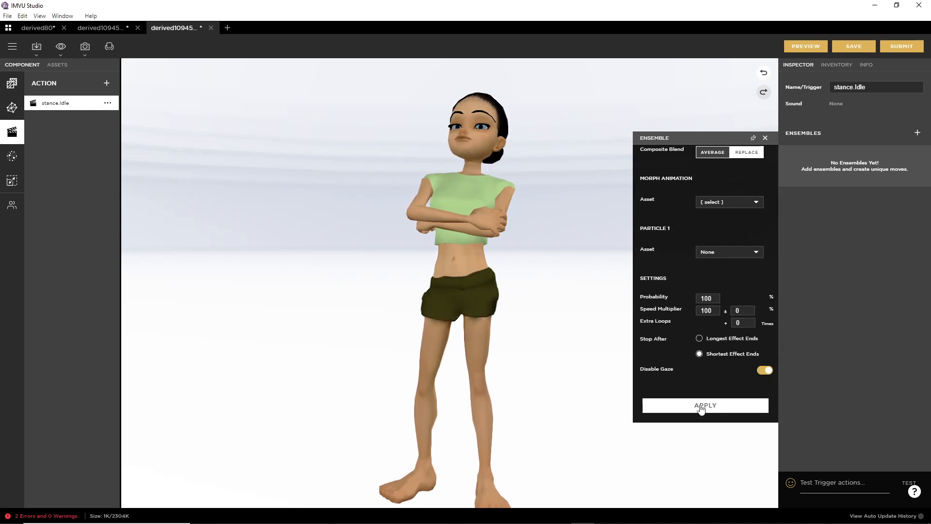
{"action": "left_click", "coordinate": [701, 409]}
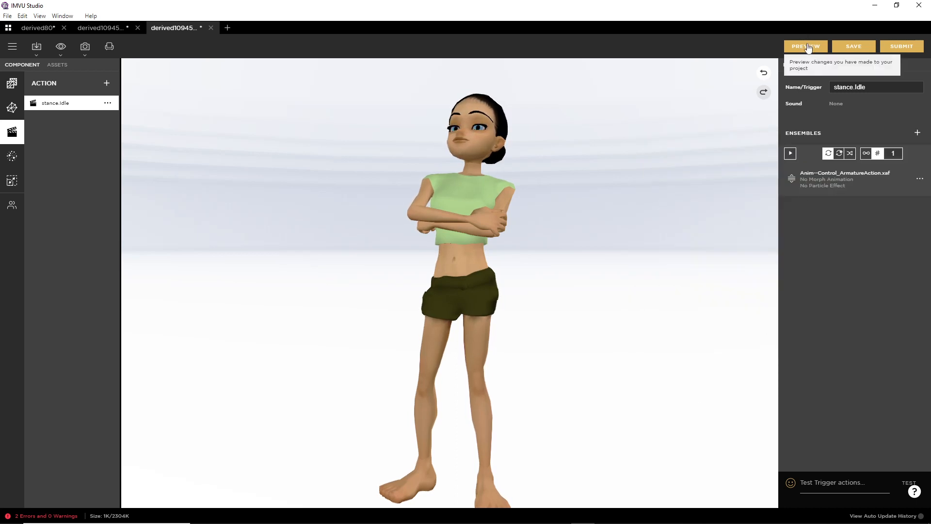
{"action": "left_click", "coordinate": [807, 47]}
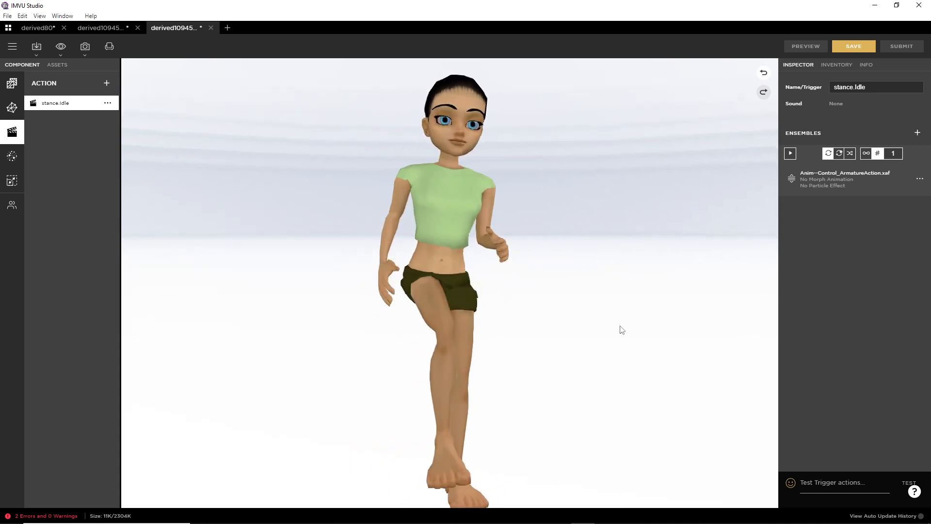
{"action": "left_click_drag", "start_coordinate": [620, 327], "coordinate": [557, 339]}
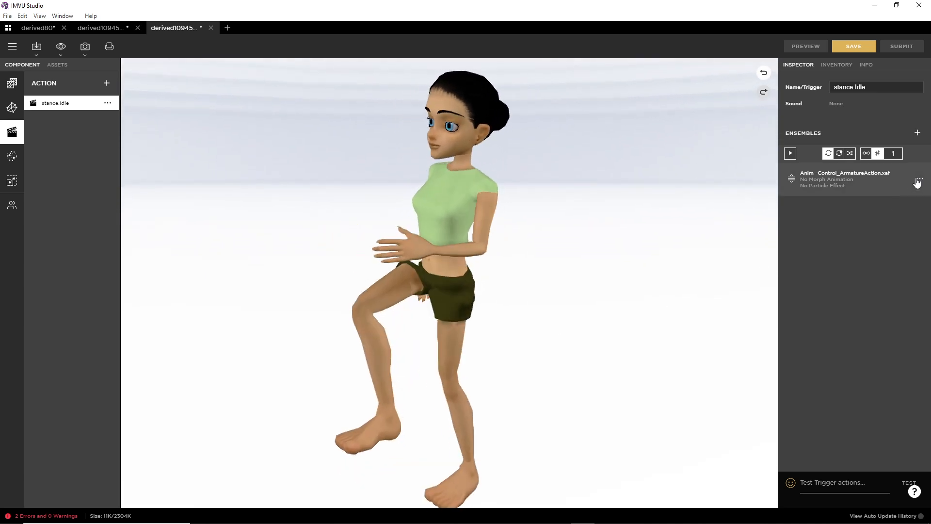
Step: Open the ensemble's configuration and turn off Disable Gaze
{"action": "left_click", "coordinate": [918, 181]}
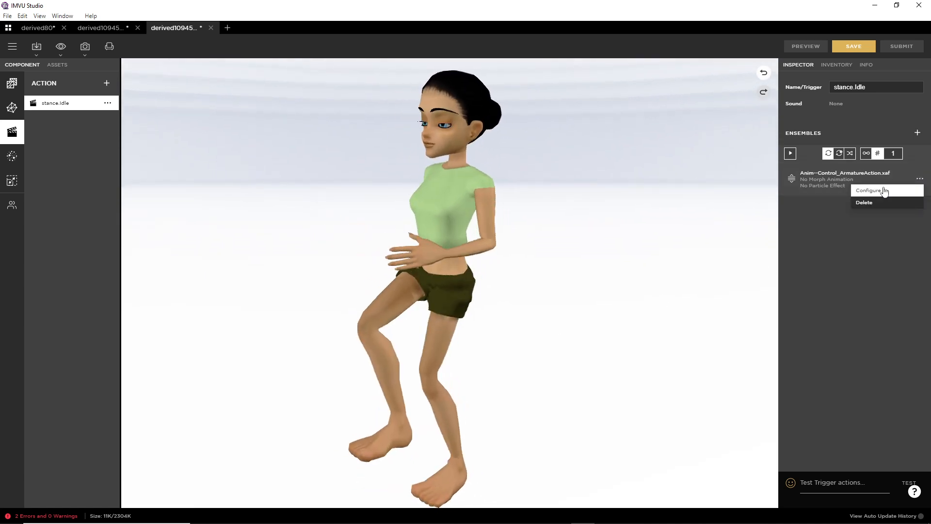
{"action": "left_click", "coordinate": [880, 190]}
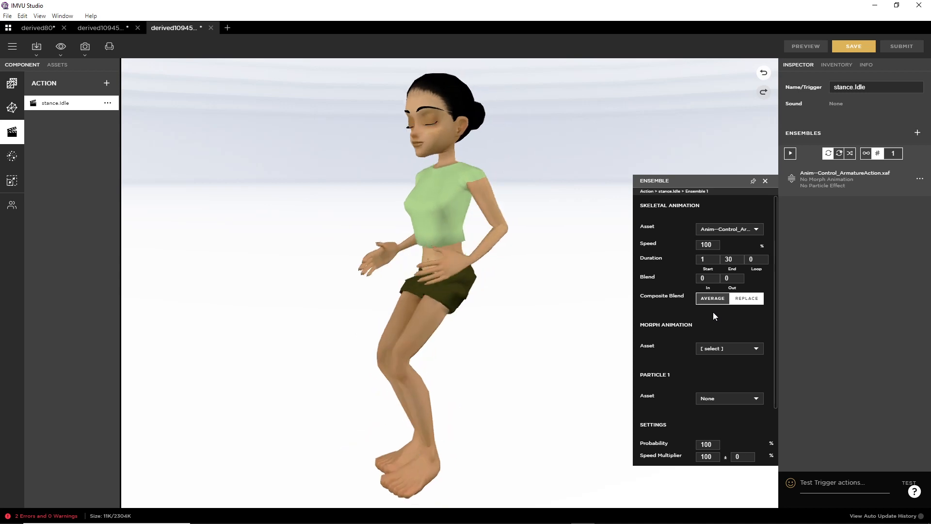
{"action": "scroll", "coordinate": [673, 360], "scroll_direction": "down", "scroll_amount": 2}
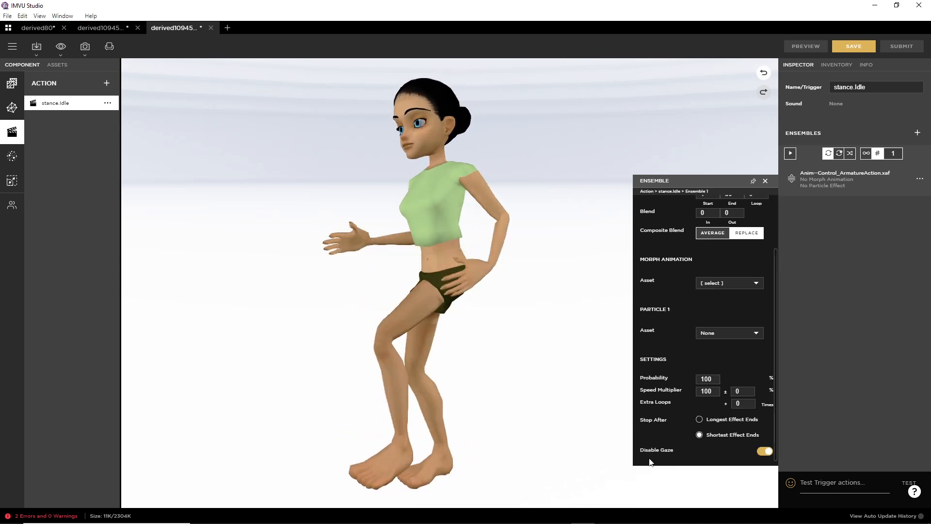
{"action": "mouse_move", "coordinate": [648, 455]}
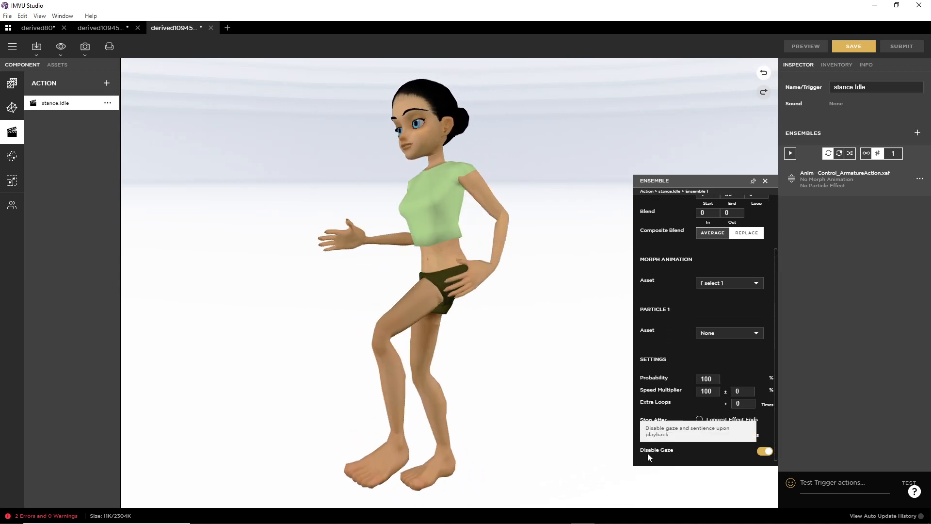
{"action": "left_click", "coordinate": [766, 452]}
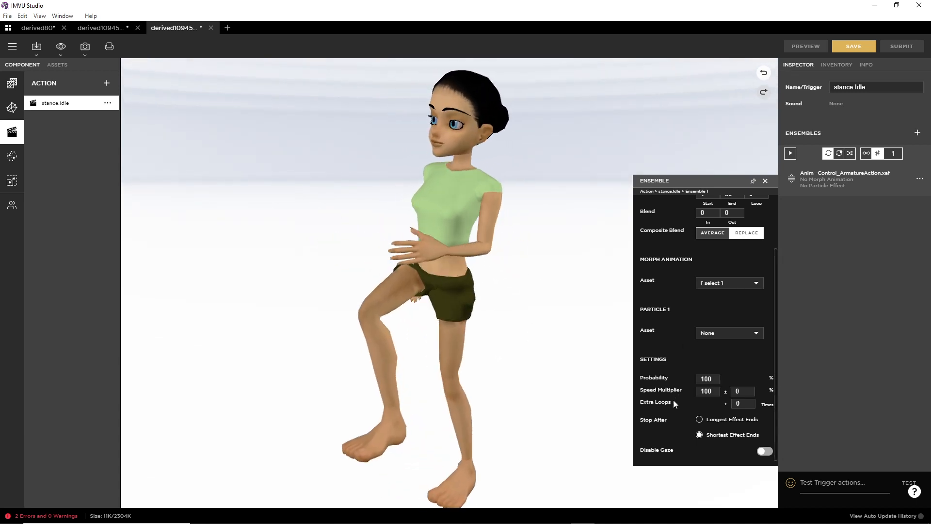
Step: Set the ensemble's skeletal animation speed to 50% and preview the slower motion
{"action": "scroll", "coordinate": [666, 269], "scroll_direction": "up", "scroll_amount": 2}
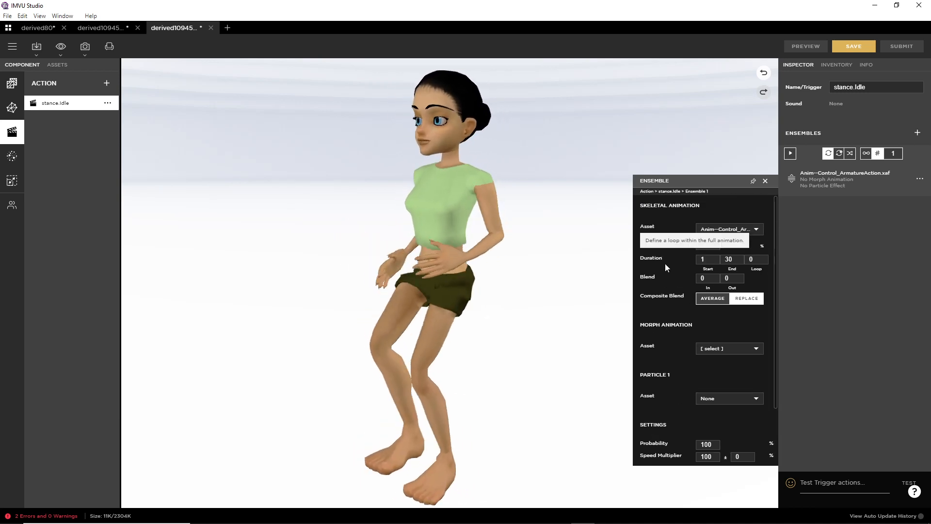
{"action": "double_click", "coordinate": [714, 245]}
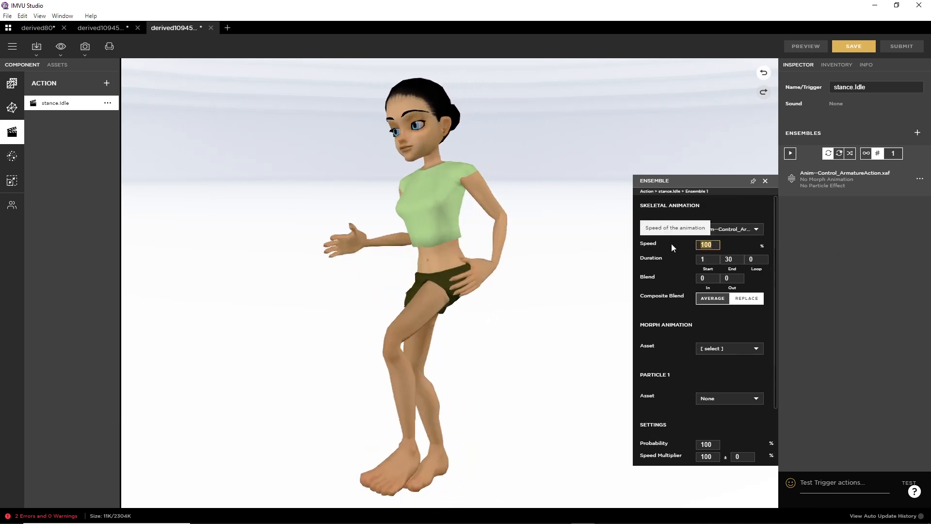
{"action": "type", "text": "50"}
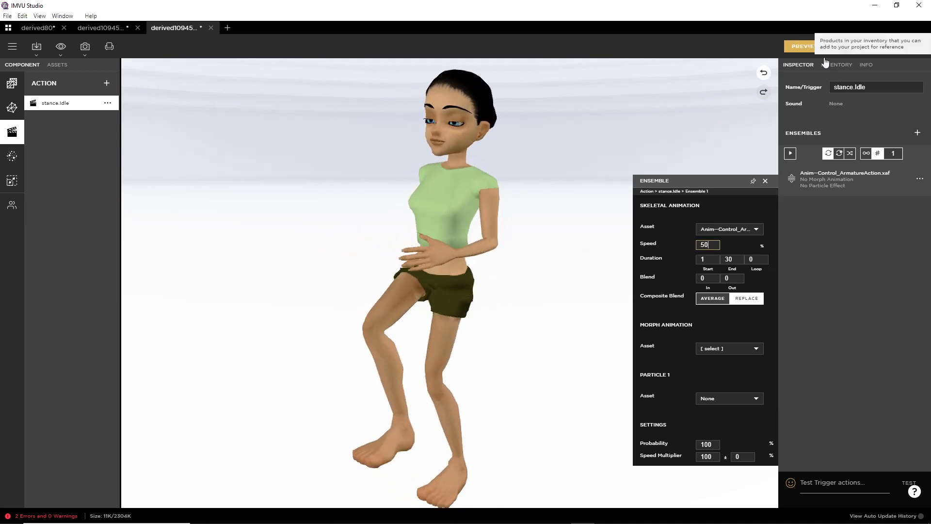
{"action": "left_click", "coordinate": [812, 47]}
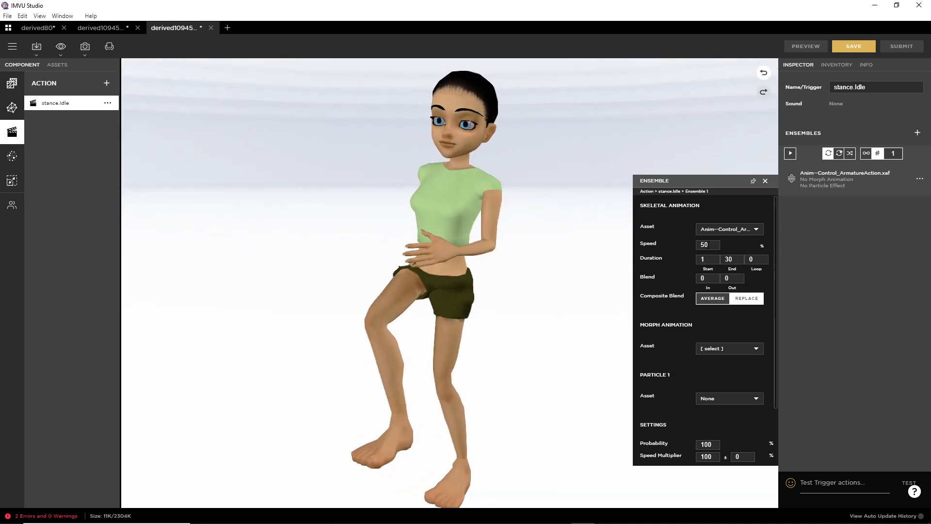
Step: Set the ensemble's skeletal animation speed to 200% and preview the faster motion
{"action": "left_click", "coordinate": [673, 243]}
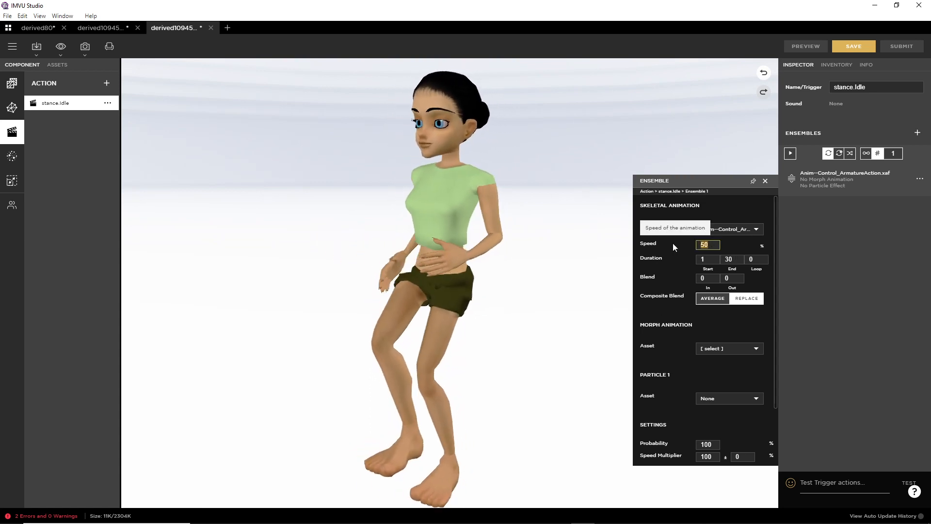
{"action": "type", "text": "200"}
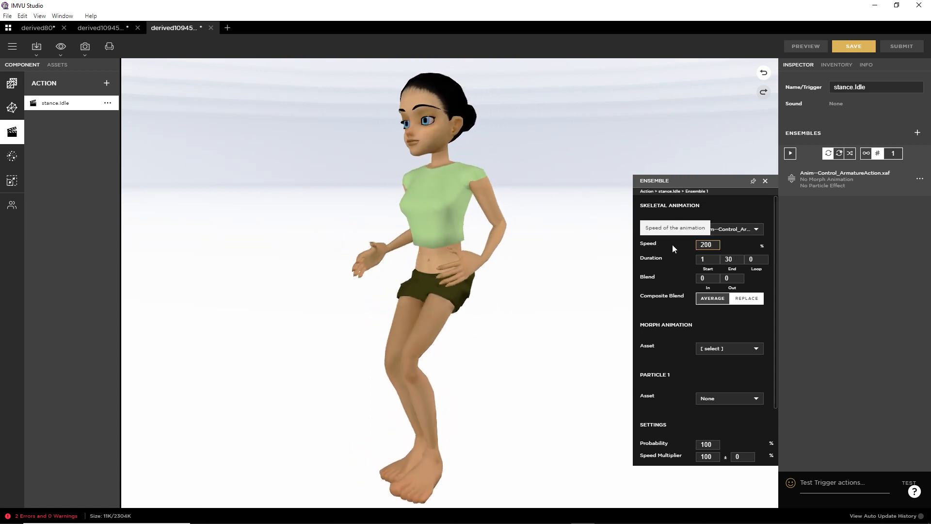
{"action": "left_click", "coordinate": [806, 47]}
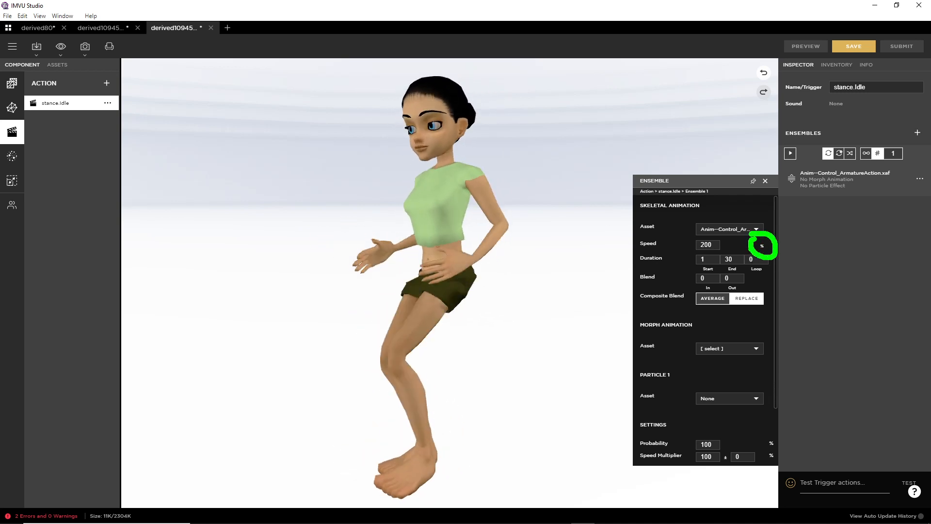
{"action": "key", "text": "Escape"}
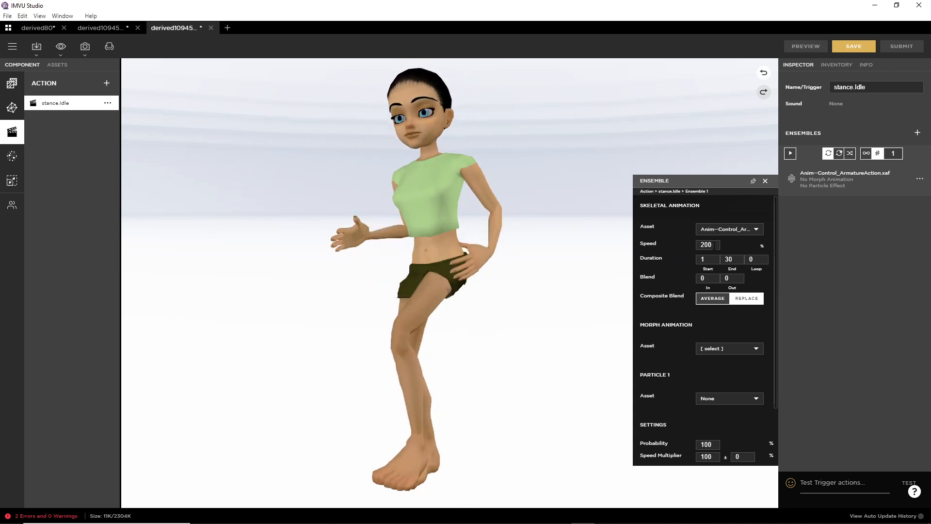
Step: Restore the skeletal animation speed to 100% and preview the product
{"action": "left_click_drag", "start_coordinate": [716, 245], "coordinate": [686, 242]}
{"action": "type", "text": "10"}
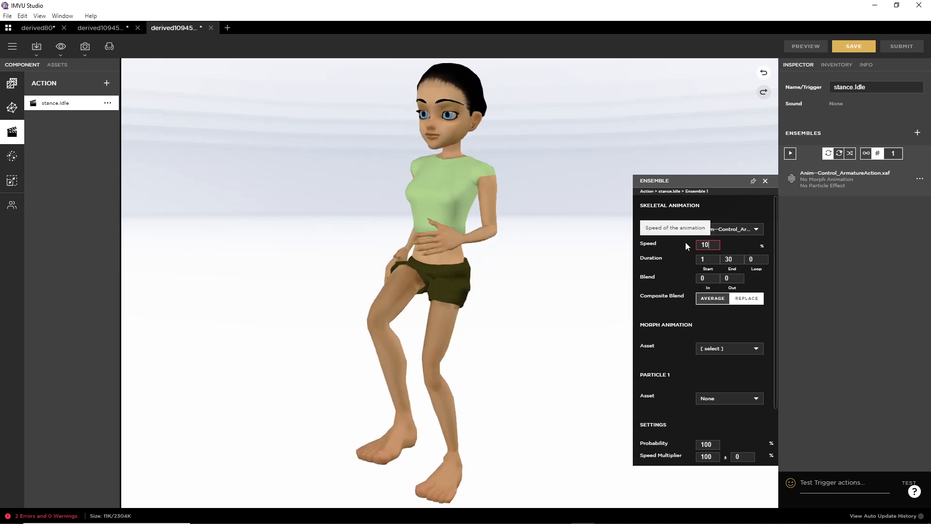
{"action": "type", "text": "0"}
{"action": "key", "text": "Return"}
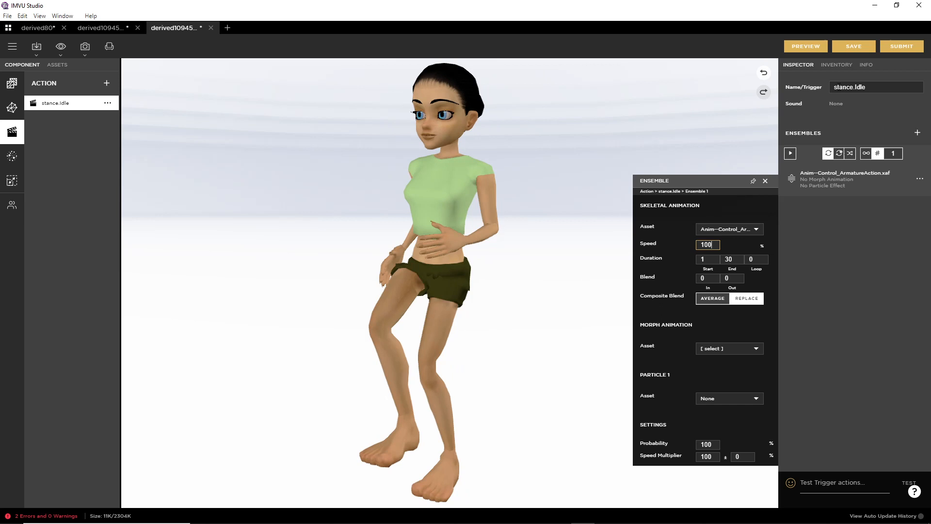
{"action": "left_click", "coordinate": [807, 43]}
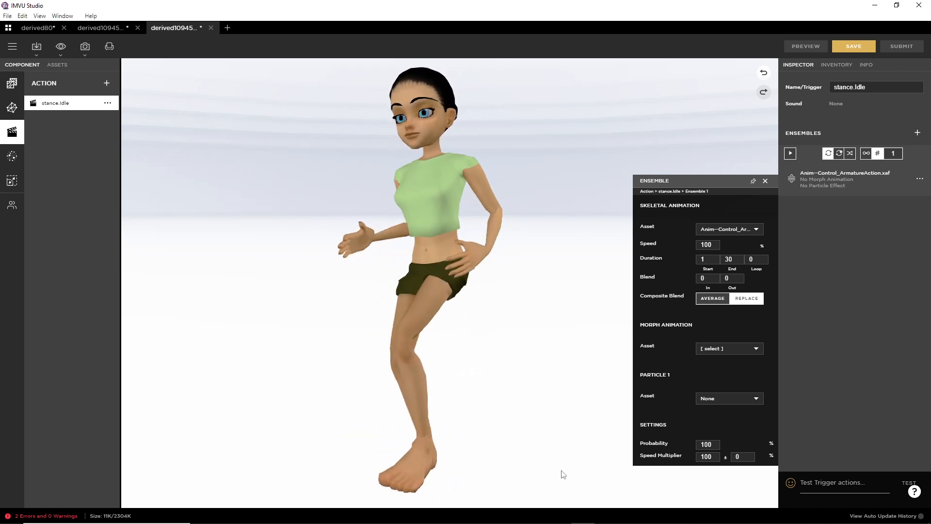
Step: Switch to the toolkit live pose (2) file in Blender and check the action's keyframe range and the scene's output frame rate
{"action": "mouse_move", "coordinate": [558, 514]}
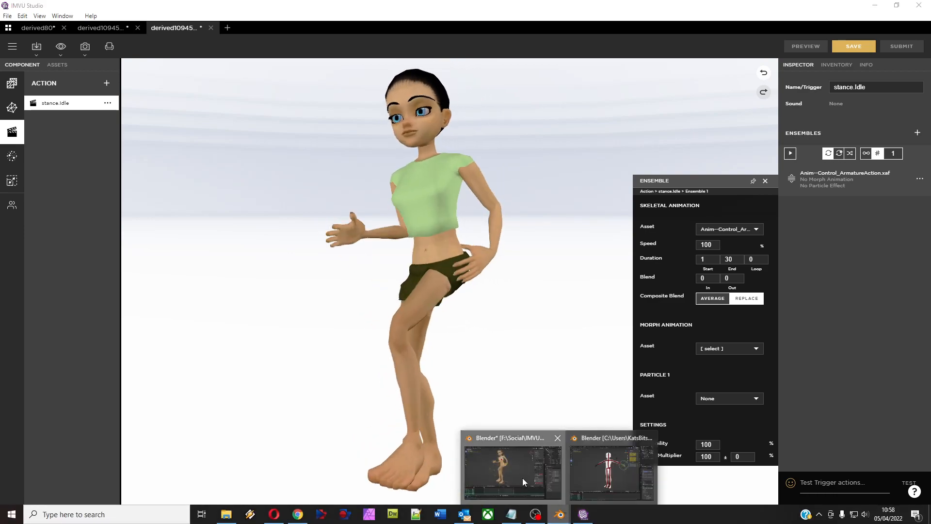
{"action": "left_click", "coordinate": [522, 478]}
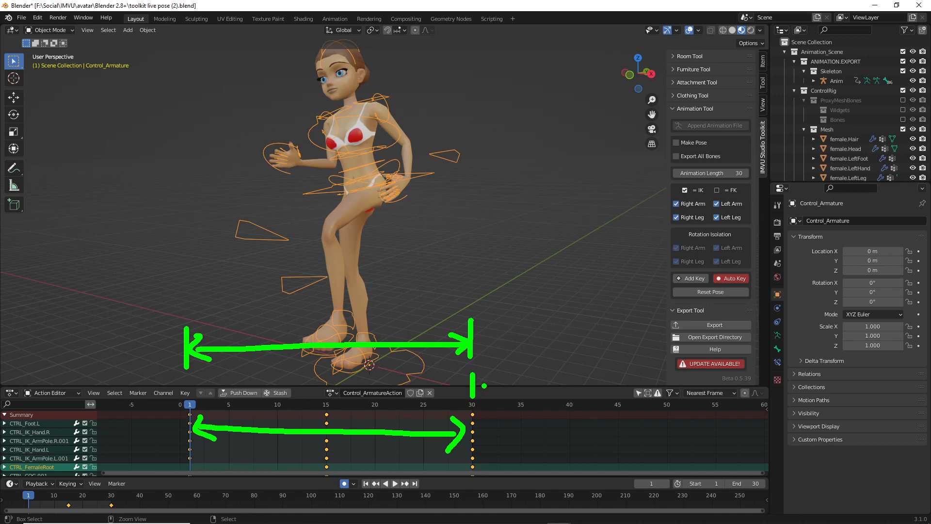
{"action": "key", "text": "Escape"}
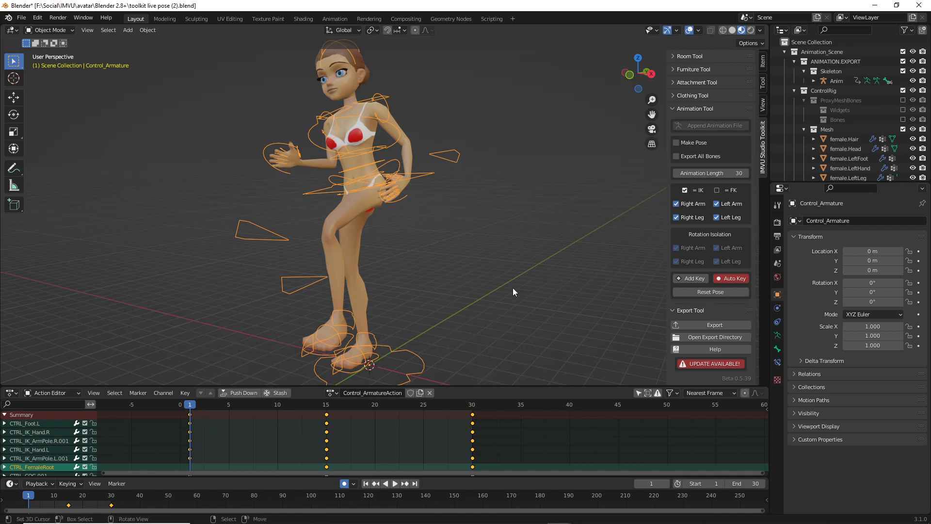
{"action": "left_click", "coordinate": [778, 222]}
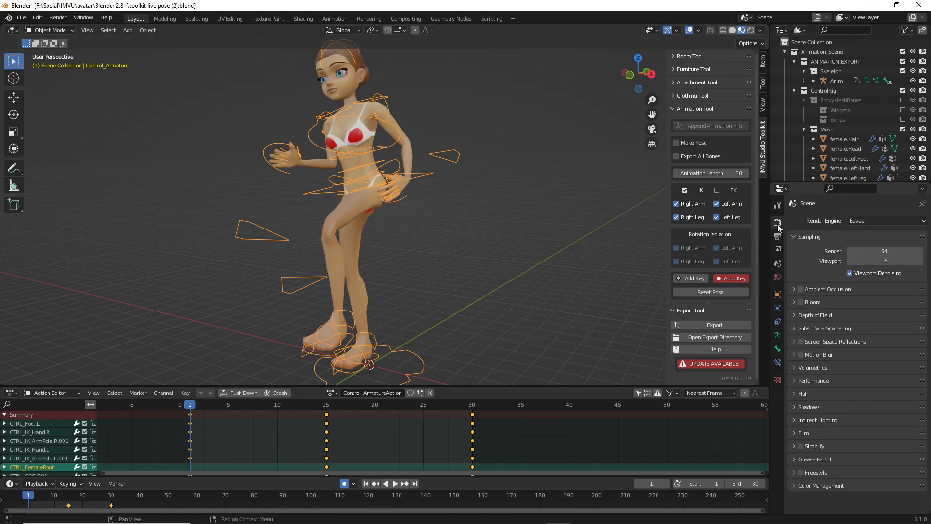
{"action": "left_click", "coordinate": [777, 237]}
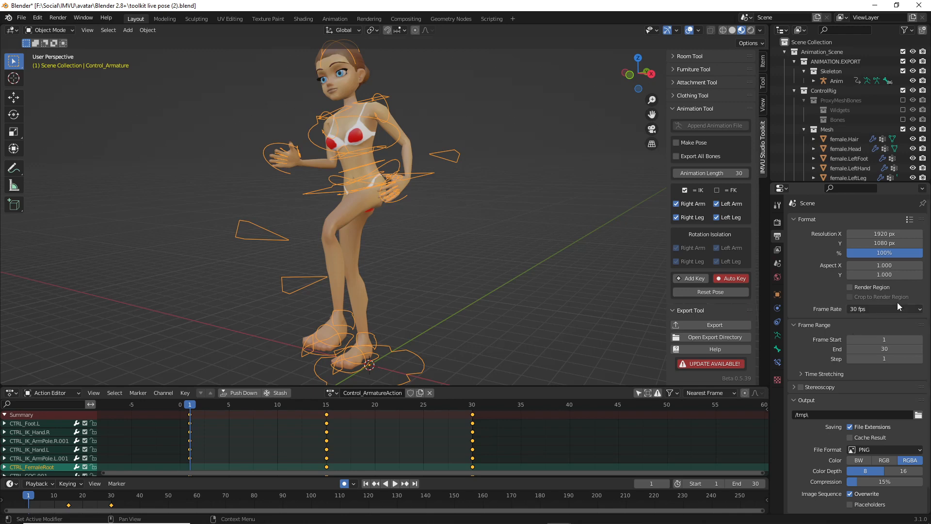
{"action": "left_click", "coordinate": [918, 310]}
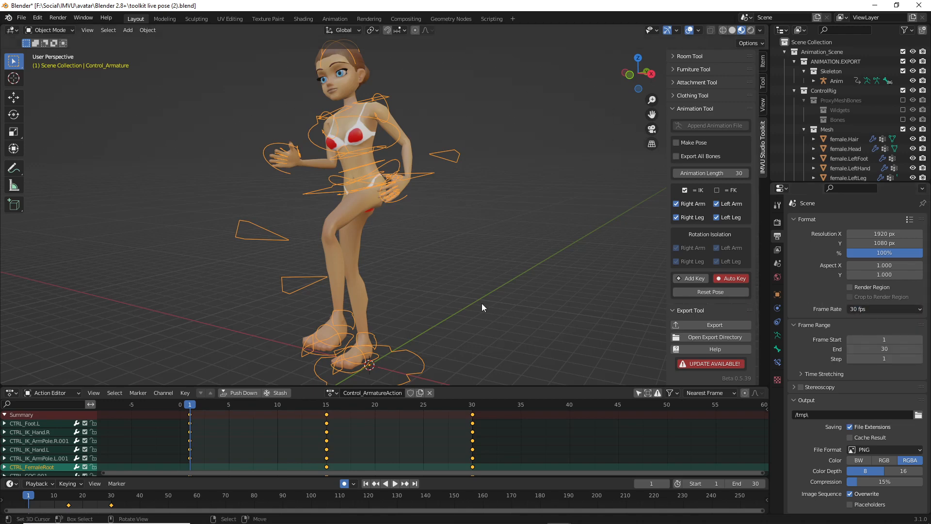
Step: Play the hip sway animation in the viewport and stop playback
{"action": "middle_click_drag", "start_coordinate": [374, 260], "coordinate": [299, 360]}
{"action": "key", "text": "space"}
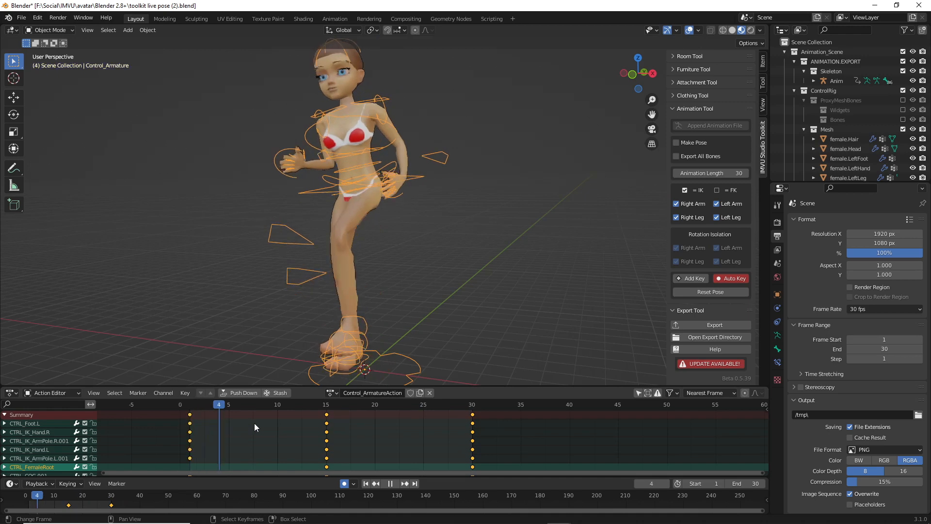
{"action": "key", "text": "space"}
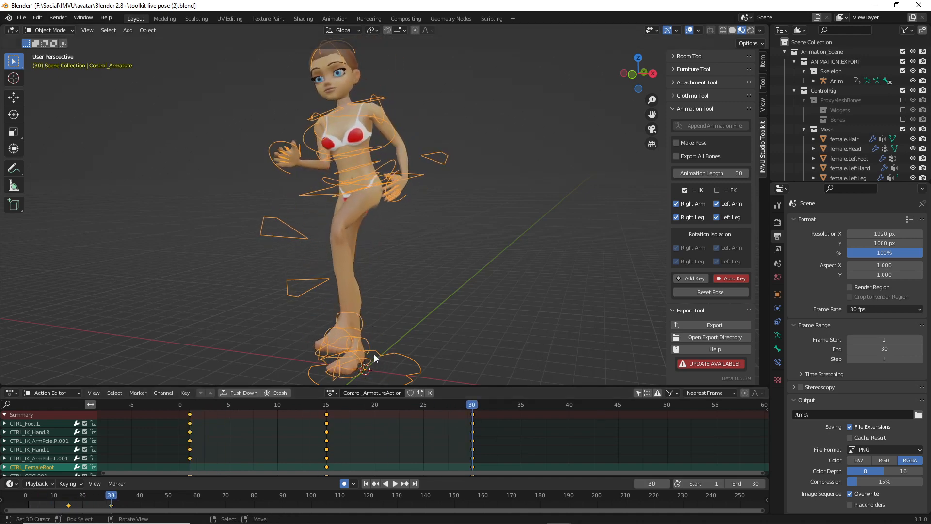
Step: Put Control_Armature in Pose Mode, return to frame 1 and select the chest control CTRL_FK_Torso.004
{"action": "left_click", "coordinate": [48, 30]}
{"action": "left_click", "coordinate": [51, 62]}
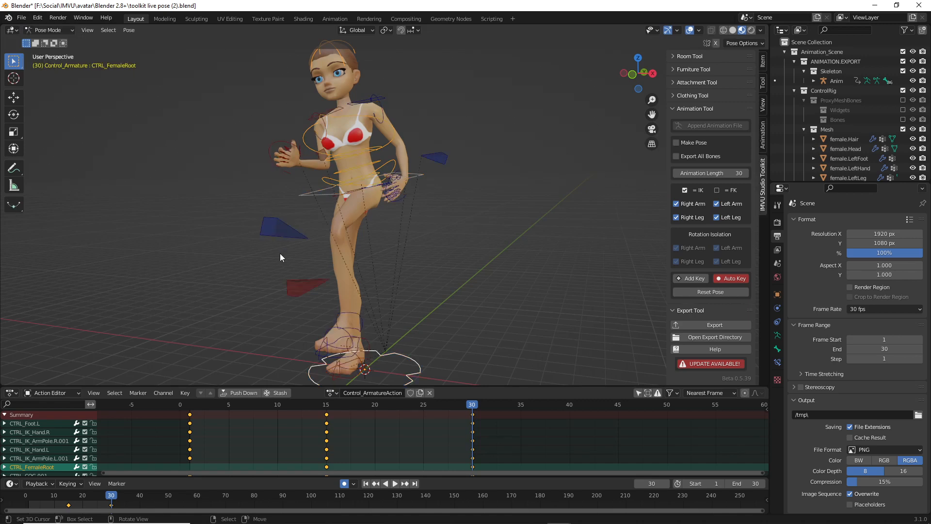
{"action": "mouse_move", "coordinate": [280, 253]}
{"action": "middle_mouse_down"}
{"action": "mouse_move", "coordinate": [307, 267]}
{"action": "mouse_move", "coordinate": [275, 266]}
{"action": "middle_mouse_up"}
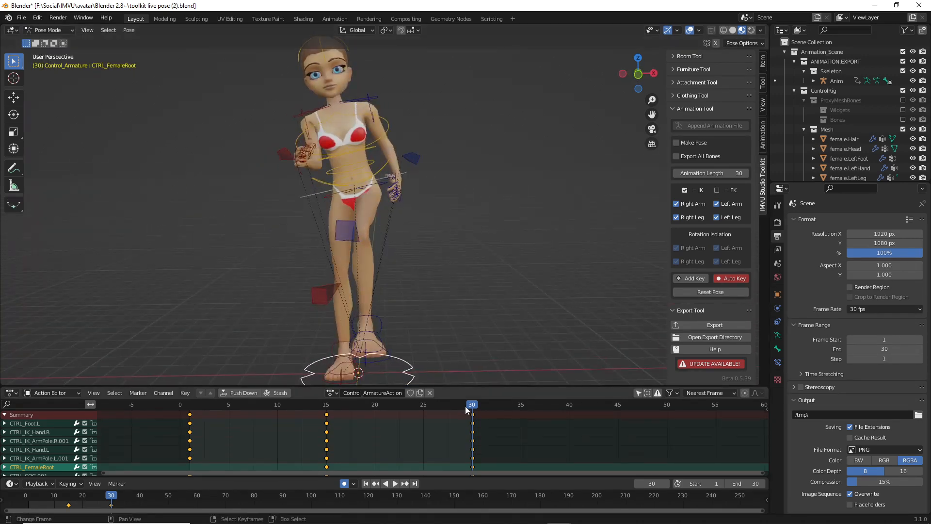
{"action": "left_click_drag", "start_coordinate": [470, 405], "coordinate": [191, 411]}
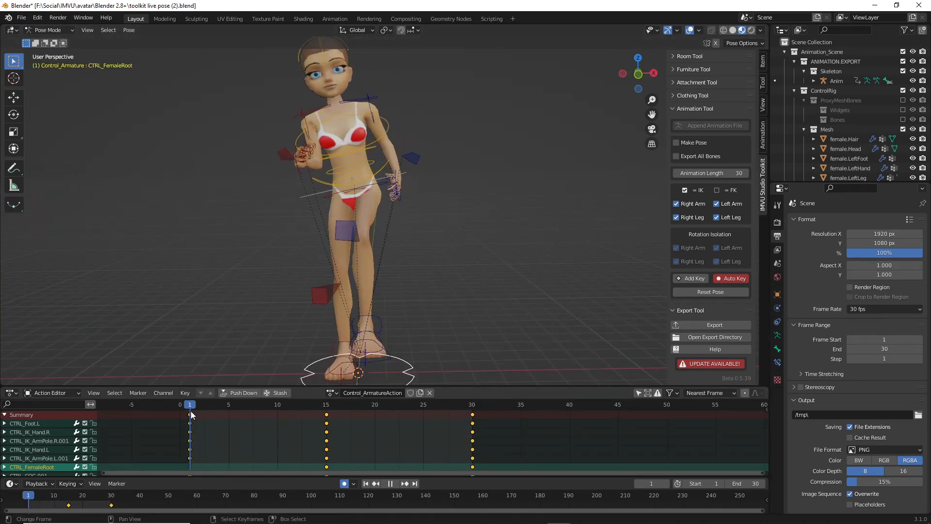
{"action": "middle_click_drag", "start_coordinate": [291, 184], "coordinate": [305, 213]}
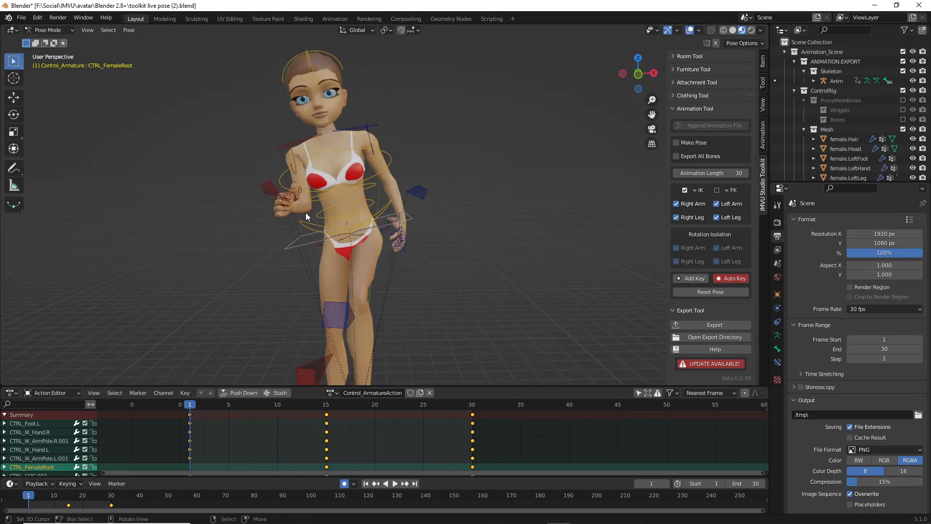
{"action": "left_click", "coordinate": [397, 158]}
{"action": "middle_click_drag", "start_coordinate": [397, 158], "coordinate": [395, 167]}
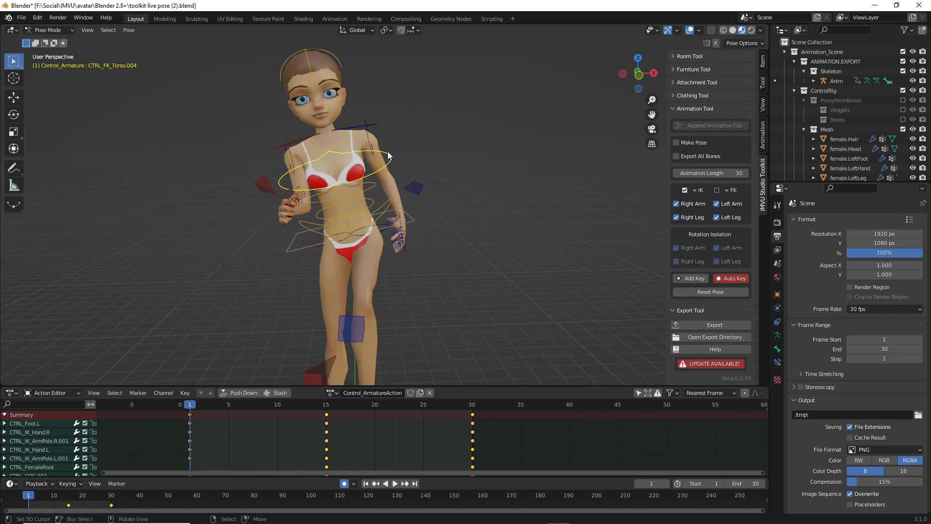
{"action": "middle_click_drag", "start_coordinate": [412, 187], "coordinate": [433, 189]}
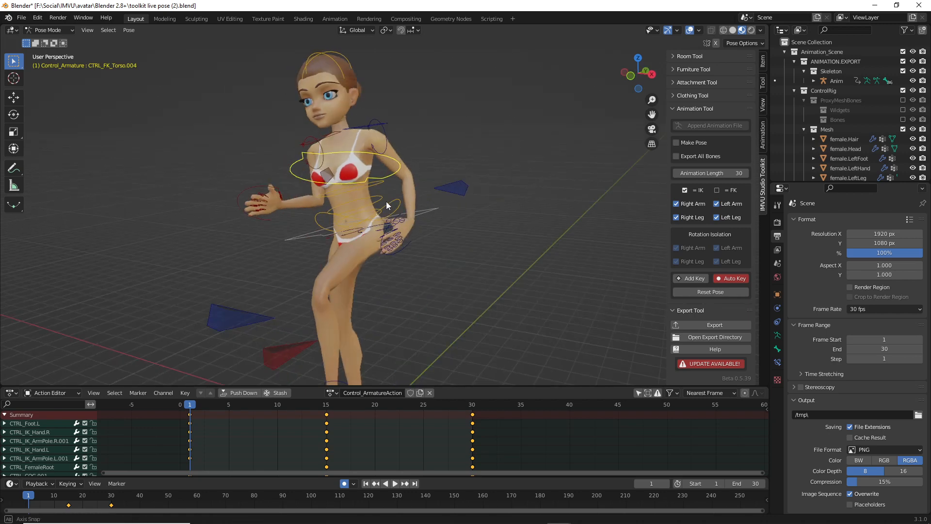
{"action": "left_click_drag", "start_coordinate": [471, 206], "coordinate": [449, 180]}
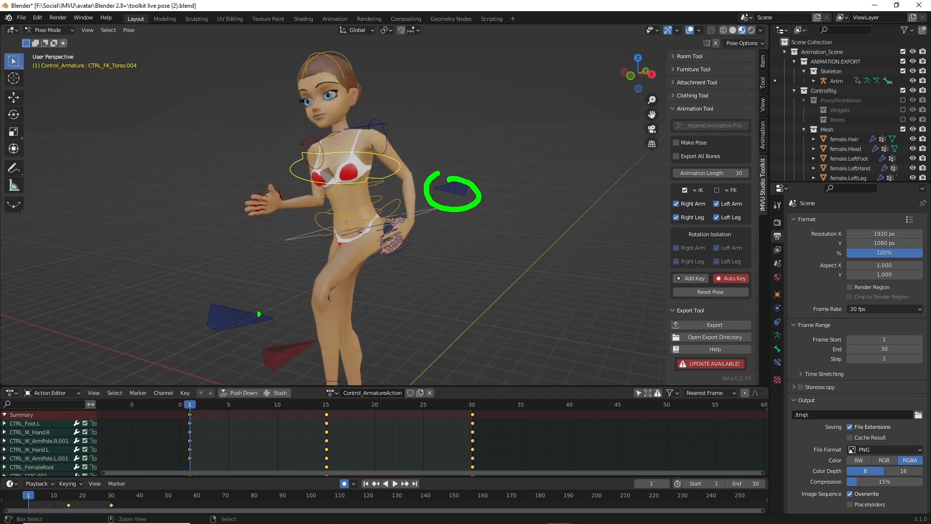
{"action": "mouse_move", "coordinate": [215, 302]}
{"action": "left_mouse_down"}
{"action": "mouse_move", "coordinate": [209, 323]}
{"action": "mouse_move", "coordinate": [212, 296]}
{"action": "left_mouse_up"}
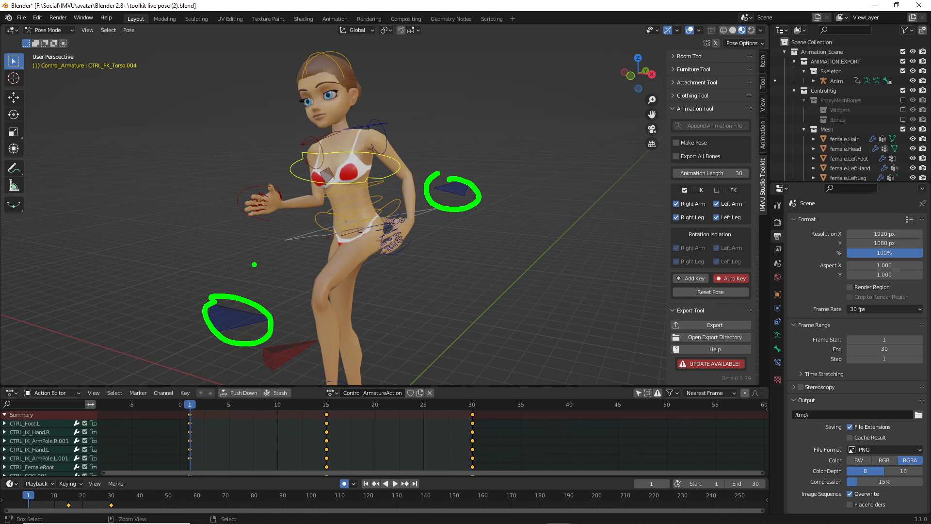
{"action": "mouse_move", "coordinate": [246, 219]}
{"action": "middle_mouse_down"}
{"action": "mouse_move", "coordinate": [280, 219]}
{"action": "mouse_move", "coordinate": [269, 219]}
{"action": "middle_mouse_up"}
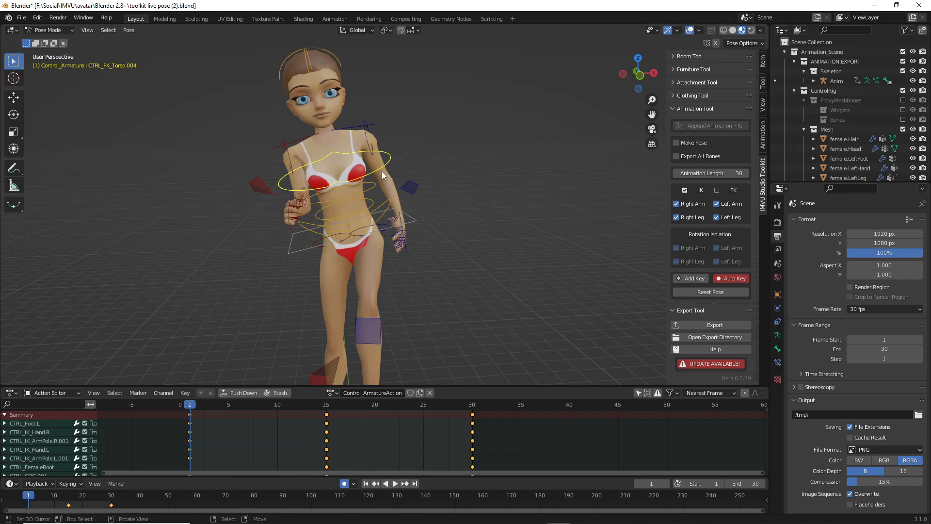
Step: Try rotating the chest control CTRL_FK_Torso.004, and moving and rotating the left arm pole control CTRL_IK_ArmPole.L.001
{"action": "key", "text": "r"}
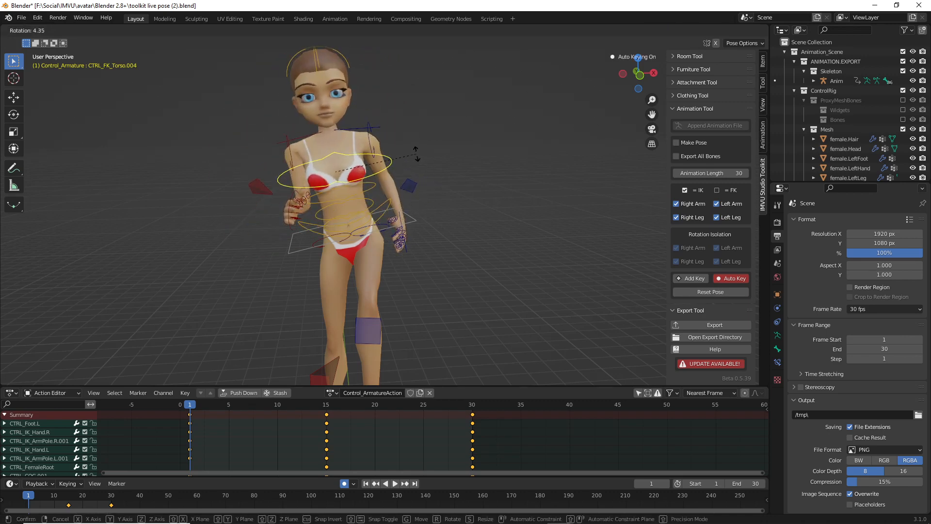
{"action": "left_click", "coordinate": [427, 124]}
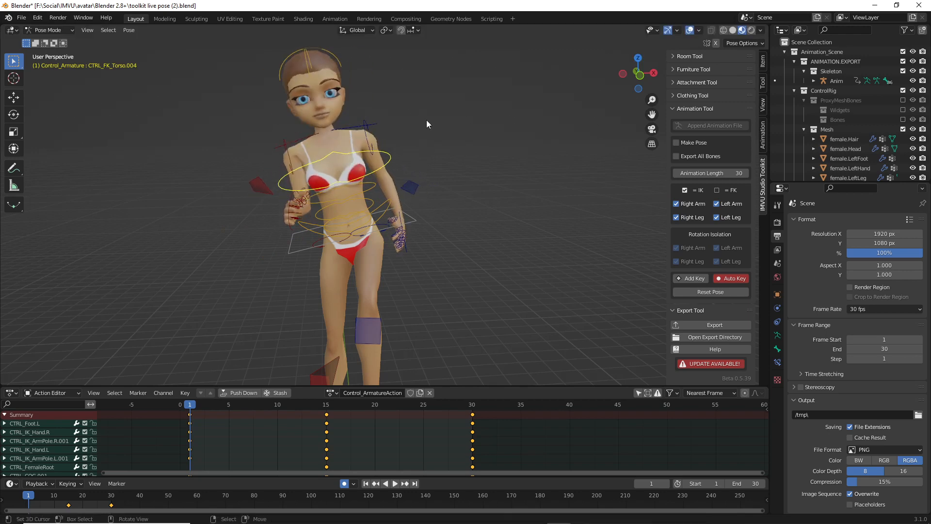
{"action": "left_click", "coordinate": [411, 190]}
{"action": "key", "text": "g"}
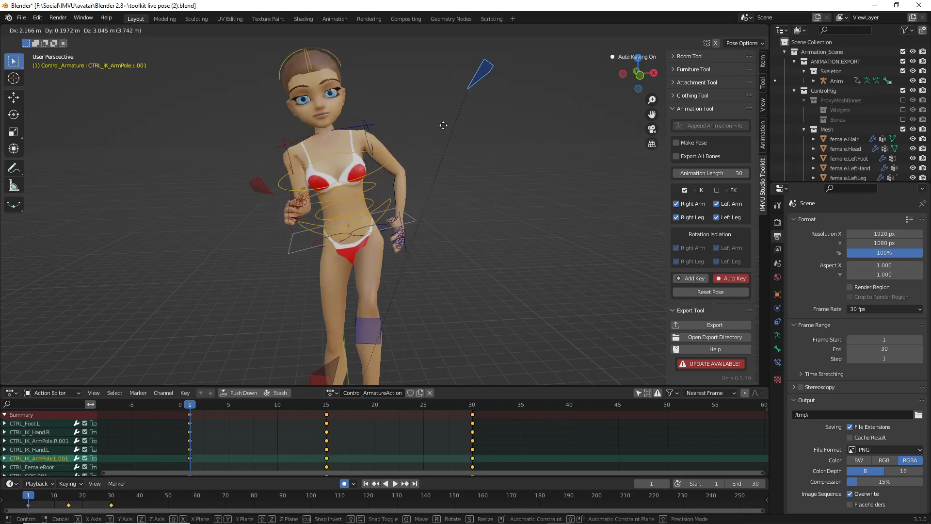
{"action": "right_click", "coordinate": [454, 173]}
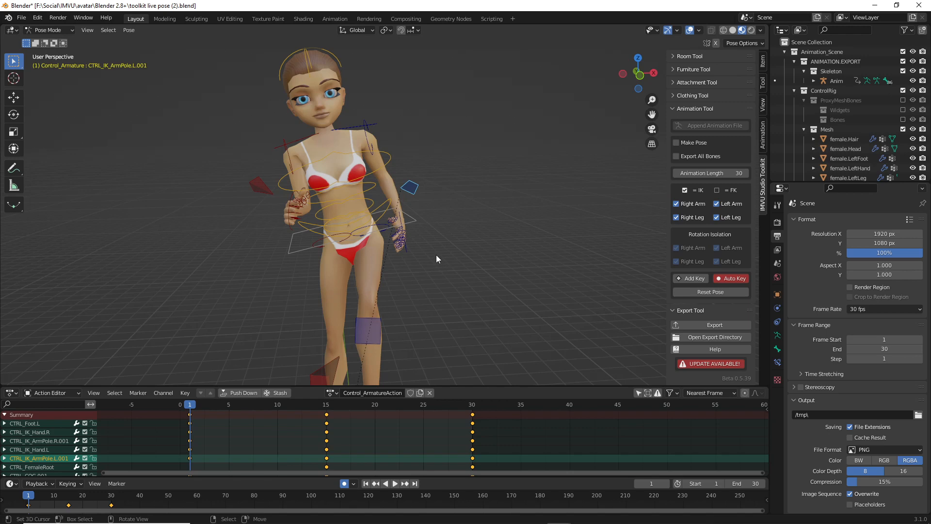
{"action": "key", "text": "r"}
{"action": "right_click", "coordinate": [440, 273]}
Step: Try rotating the chest control CTRL_FK_Torso.004 and the hip-level control CTRL_COG.001
{"action": "left_click", "coordinate": [392, 156]}
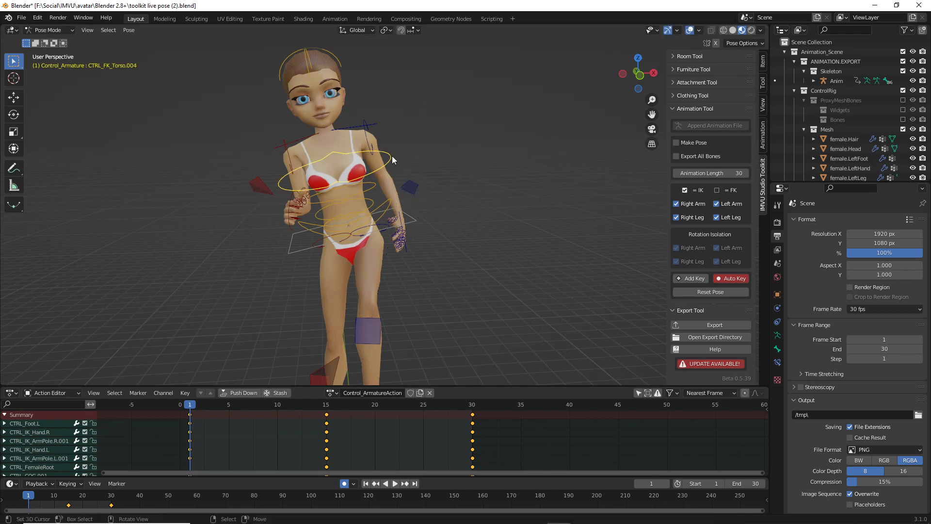
{"action": "key", "text": "r"}
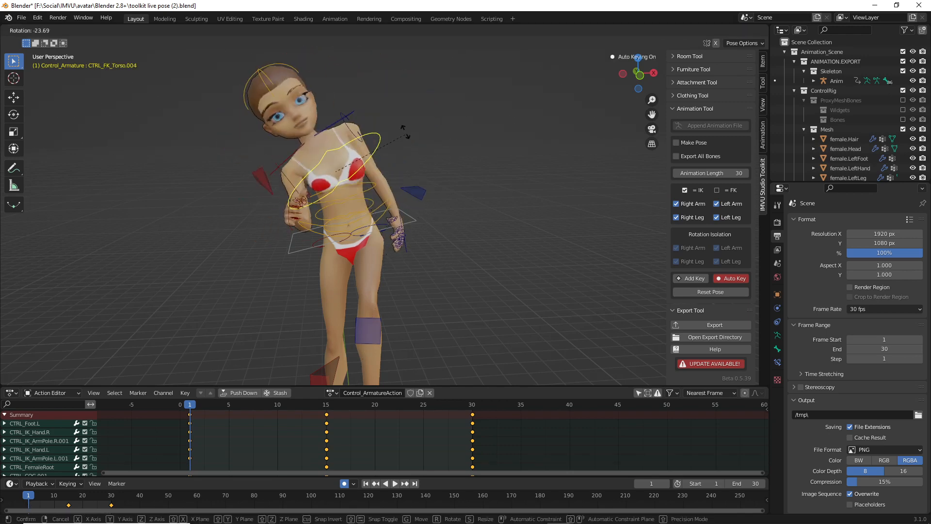
{"action": "right_click", "coordinate": [413, 219]}
{"action": "left_click", "coordinate": [414, 224]}
{"action": "key", "text": "r"}
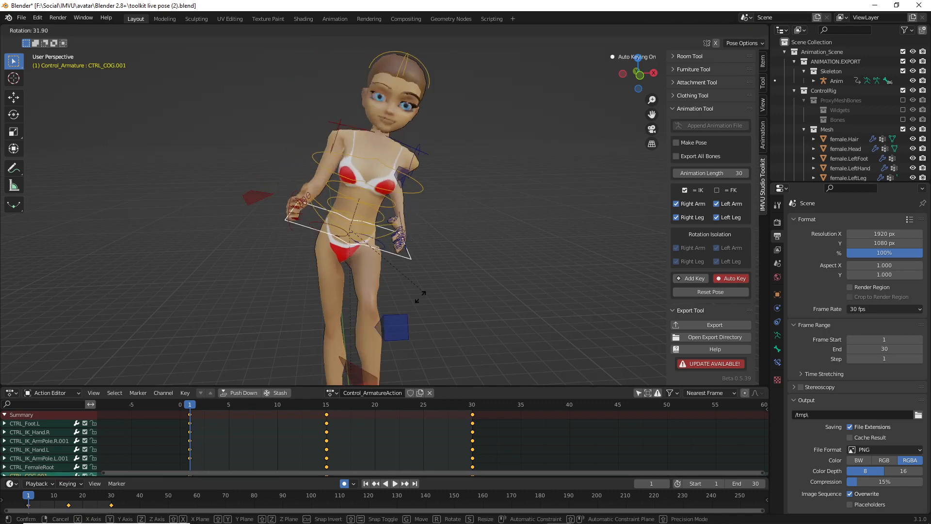
{"action": "right_click", "coordinate": [446, 239]}
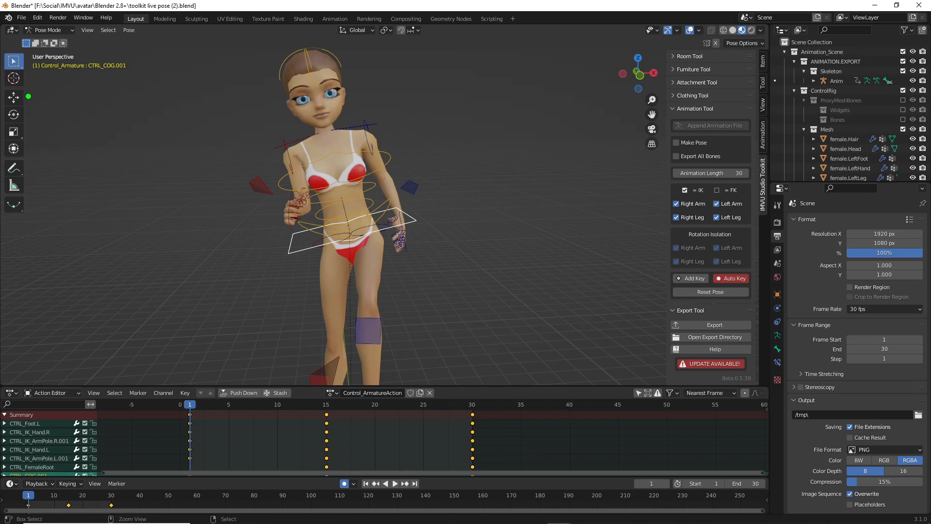
{"action": "left_click_drag", "start_coordinate": [35, 101], "coordinate": [96, 100]}
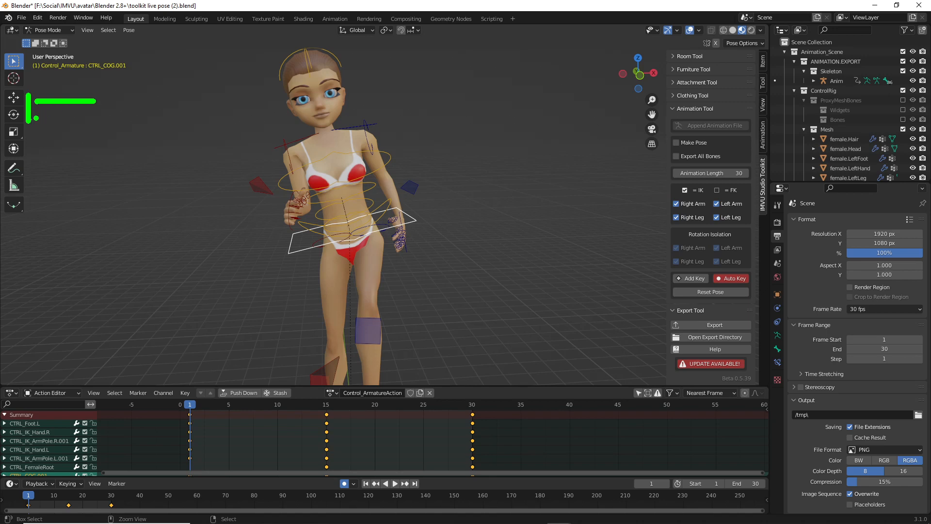
{"action": "mouse_move", "coordinate": [35, 118]}
{"action": "left_mouse_down"}
{"action": "mouse_move", "coordinate": [77, 118]}
{"action": "mouse_move", "coordinate": [34, 102]}
{"action": "mouse_move", "coordinate": [45, 110]}
{"action": "mouse_move", "coordinate": [31, 119]}
{"action": "mouse_move", "coordinate": [45, 129]}
{"action": "left_mouse_up"}
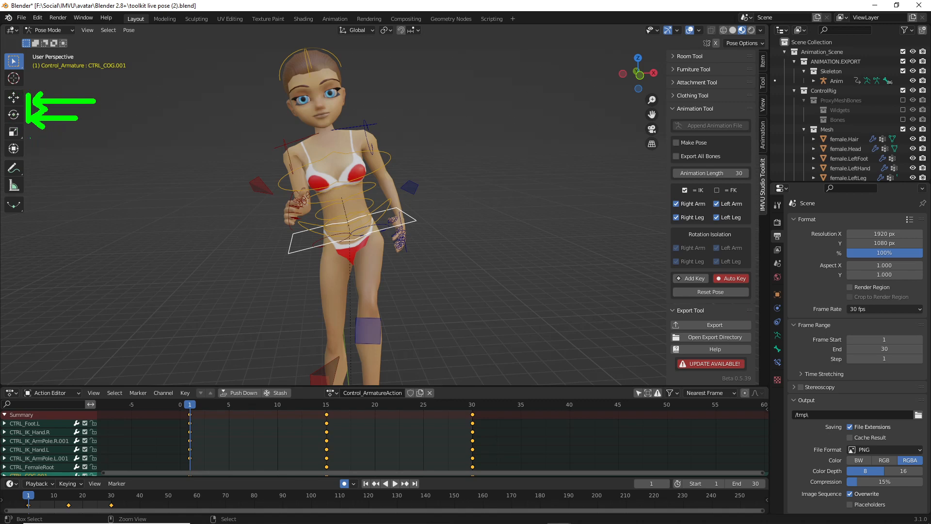
{"action": "mouse_move", "coordinate": [30, 129]}
{"action": "left_mouse_down"}
{"action": "mouse_move", "coordinate": [76, 159]}
{"action": "mouse_move", "coordinate": [41, 157]}
{"action": "left_mouse_up"}
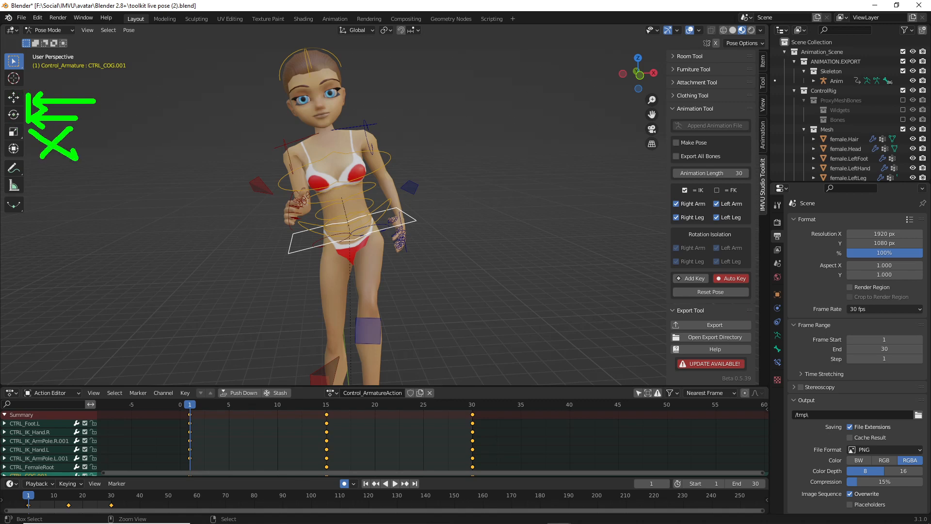
{"action": "key", "text": "Escape"}
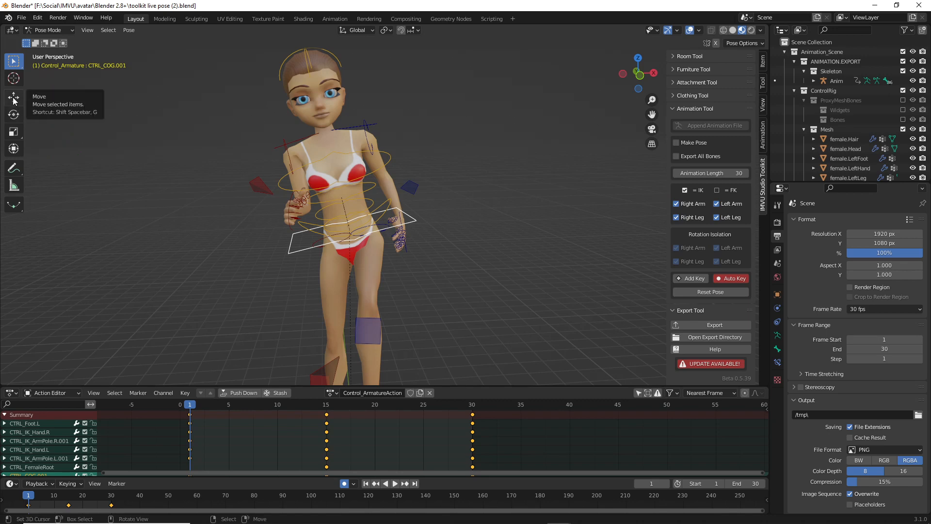
Step: With the Rotate tool, turn the chest control CTRL_FK_Torso.004 at frame 1 so the shoulders are level and the torso upright
{"action": "left_click", "coordinate": [13, 116]}
{"action": "middle_click_drag", "start_coordinate": [186, 220], "coordinate": [164, 216]}
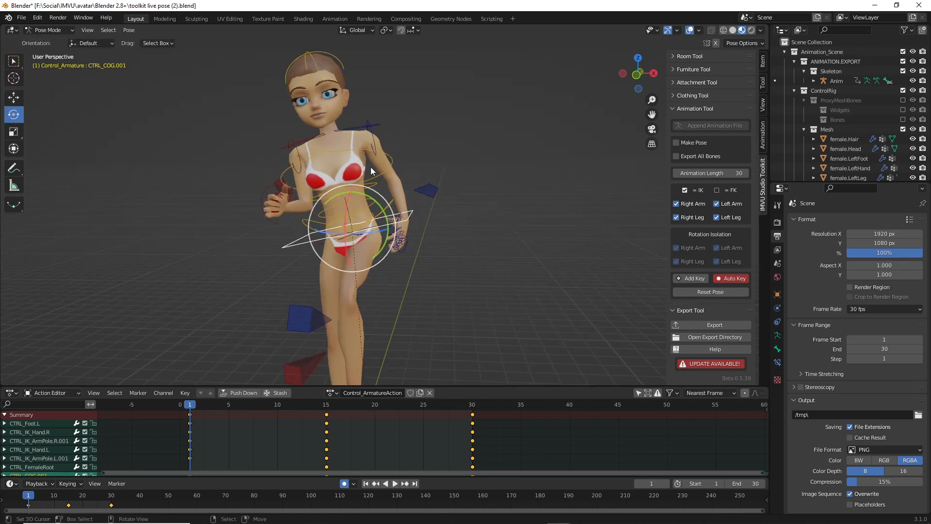
{"action": "right_click", "coordinate": [387, 156]}
{"action": "mouse_move", "coordinate": [396, 179]}
{"action": "middle_mouse_down"}
{"action": "mouse_move", "coordinate": [383, 196]}
{"action": "mouse_move", "coordinate": [407, 185]}
{"action": "middle_mouse_up"}
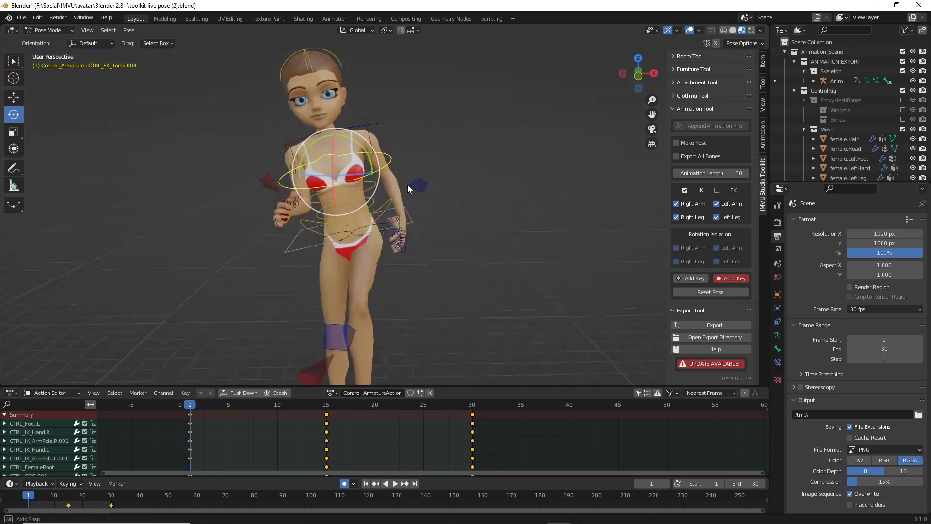
{"action": "left_click_drag", "start_coordinate": [368, 157], "coordinate": [372, 154]}
Step: Examine the CTRL_FK_Torso.004 channel's frame 1 keyframe in the Action Editor and the pose in the viewport
{"action": "scroll", "coordinate": [258, 412], "scroll_direction": "down", "scroll_amount": 2}
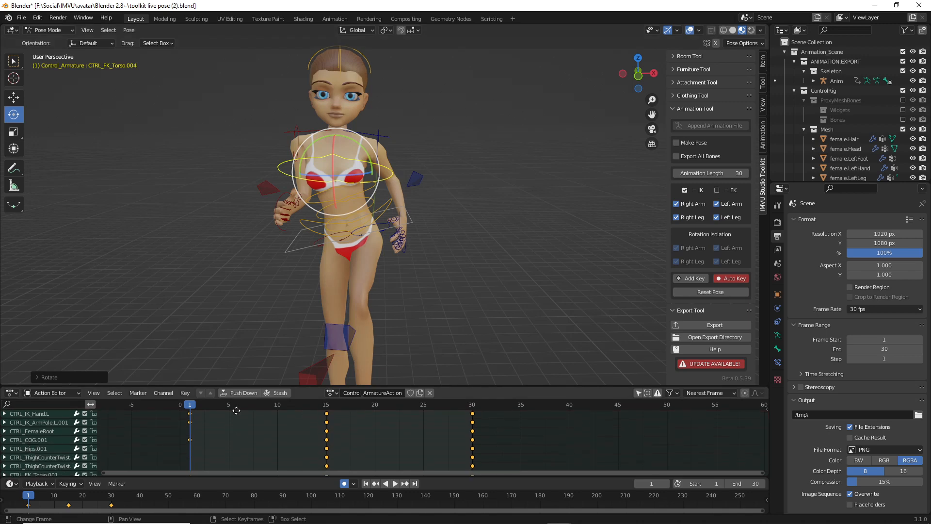
{"action": "scroll", "coordinate": [237, 422], "scroll_direction": "up", "scroll_amount": 3}
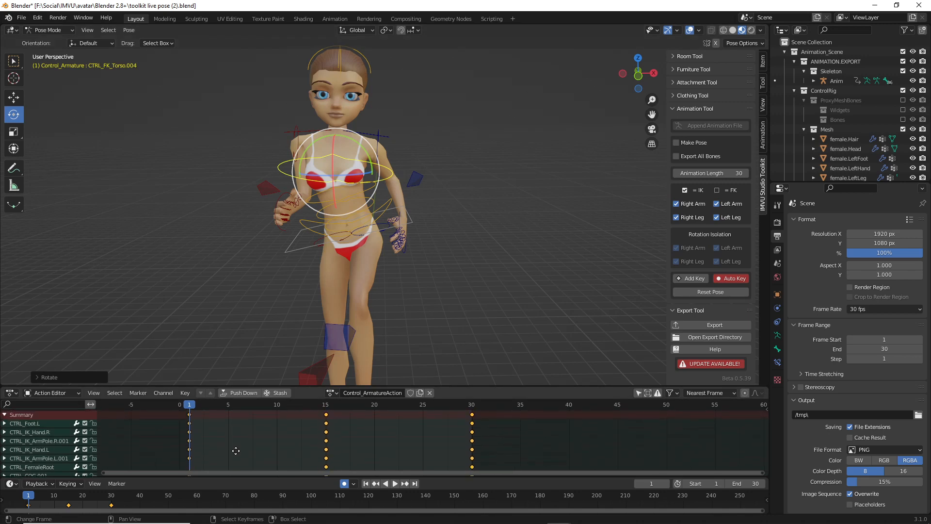
{"action": "middle_click_drag", "start_coordinate": [236, 450], "coordinate": [235, 435]}
{"action": "mouse_move", "coordinate": [117, 466]}
{"action": "middle_mouse_down"}
{"action": "mouse_move", "coordinate": [121, 440]}
{"action": "mouse_move", "coordinate": [127, 457]}
{"action": "middle_mouse_up"}
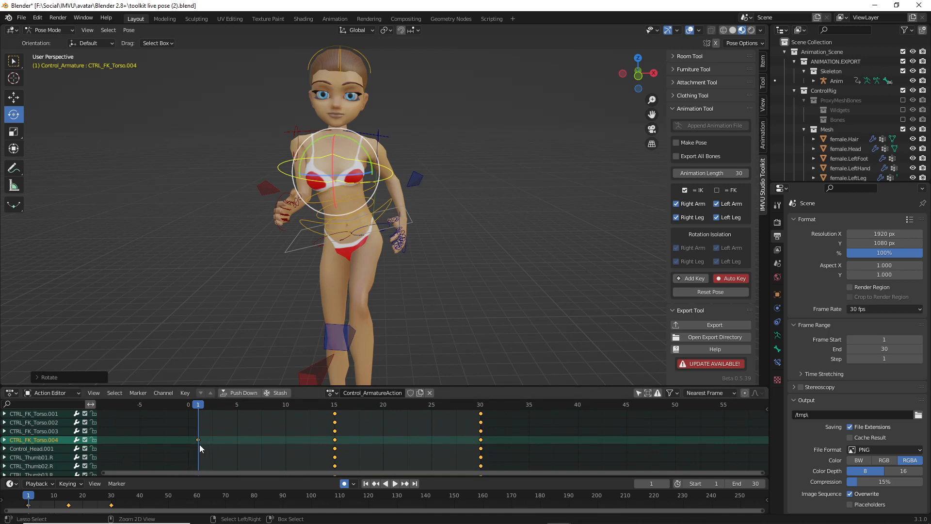
{"action": "mouse_move", "coordinate": [199, 430]}
{"action": "left_mouse_down"}
{"action": "mouse_move", "coordinate": [197, 452]}
{"action": "mouse_move", "coordinate": [191, 429]}
{"action": "left_mouse_up"}
{"action": "key", "text": "r"}
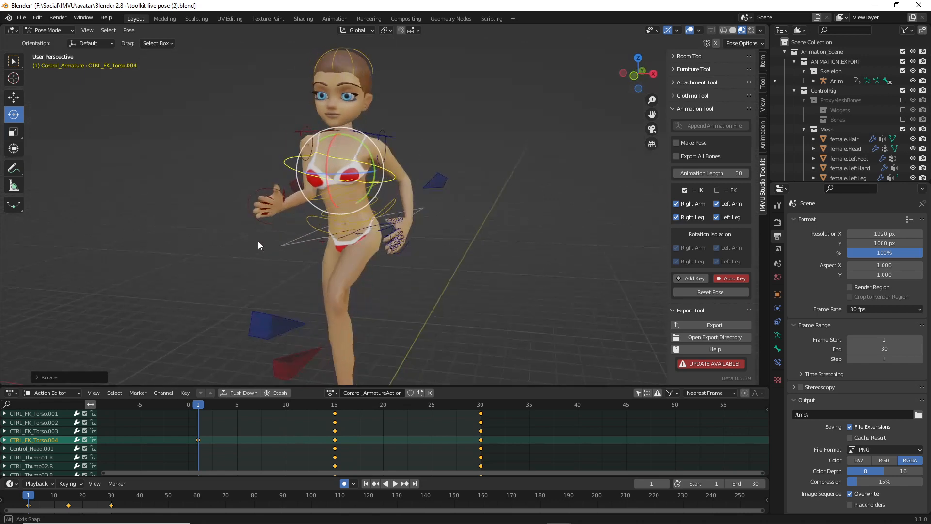
{"action": "left_click", "coordinate": [280, 243]}
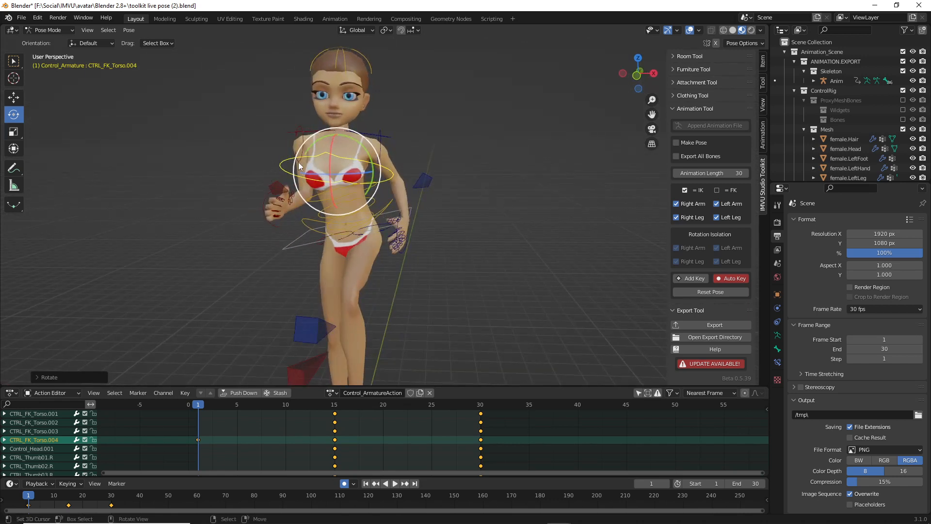
Step: Copy the chest control's pose at frame 1 and paste it at frame 30
{"action": "left_click", "coordinate": [129, 30]}
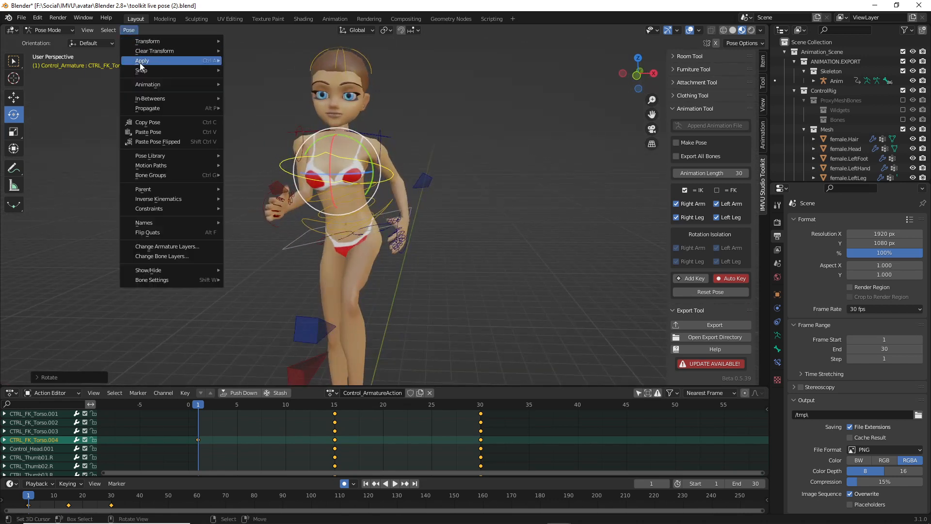
{"action": "left_click", "coordinate": [144, 123]}
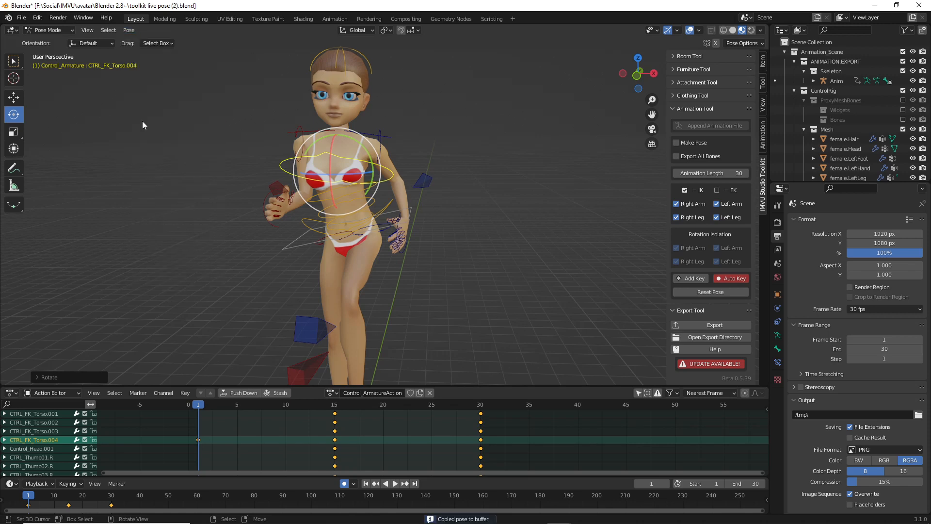
{"action": "left_click", "coordinate": [482, 416]}
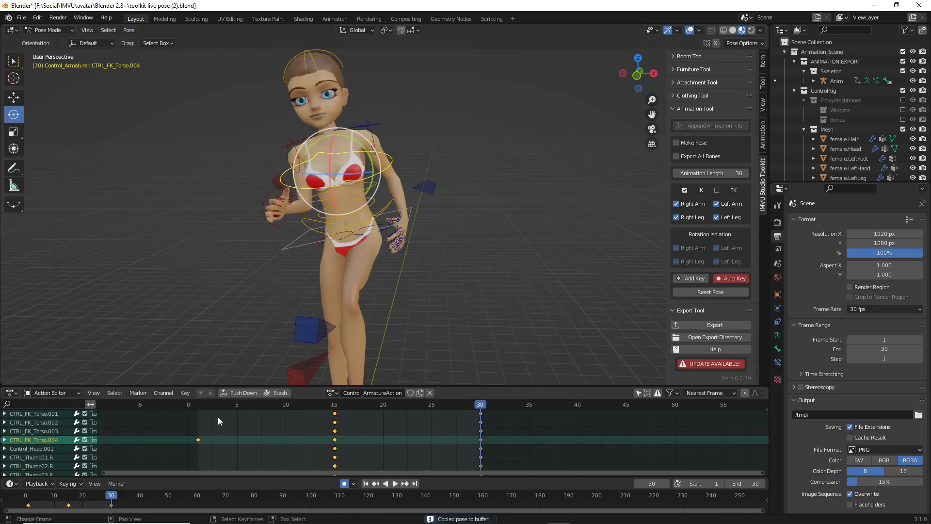
{"action": "scroll", "coordinate": [218, 427], "scroll_direction": "up", "scroll_amount": 5}
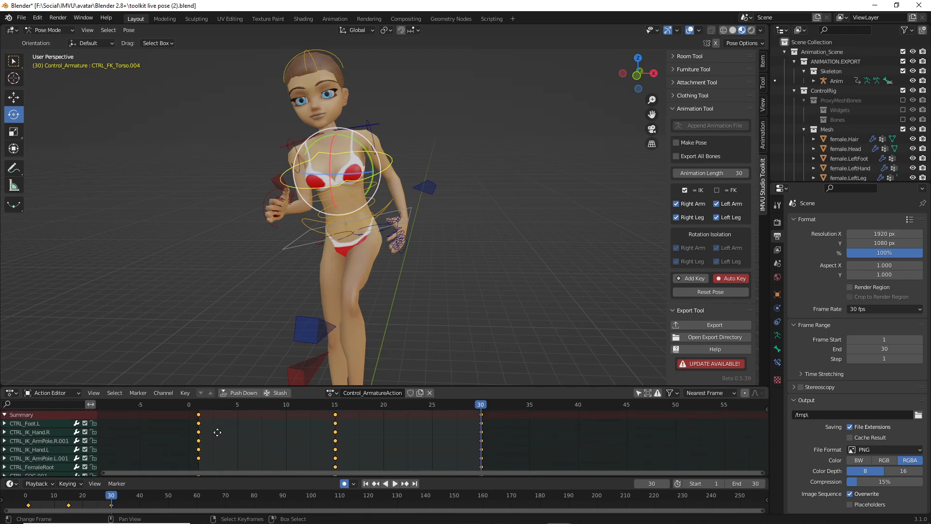
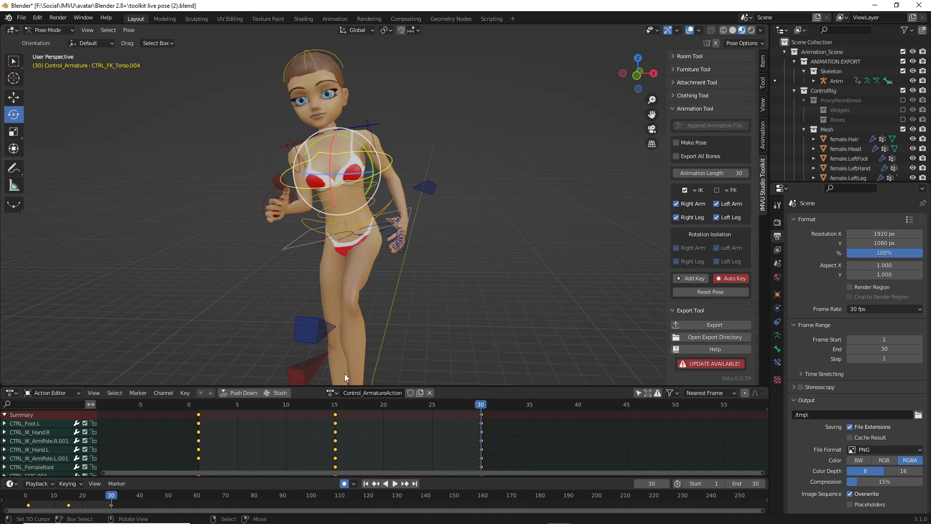
{"action": "left_click", "coordinate": [128, 31]}
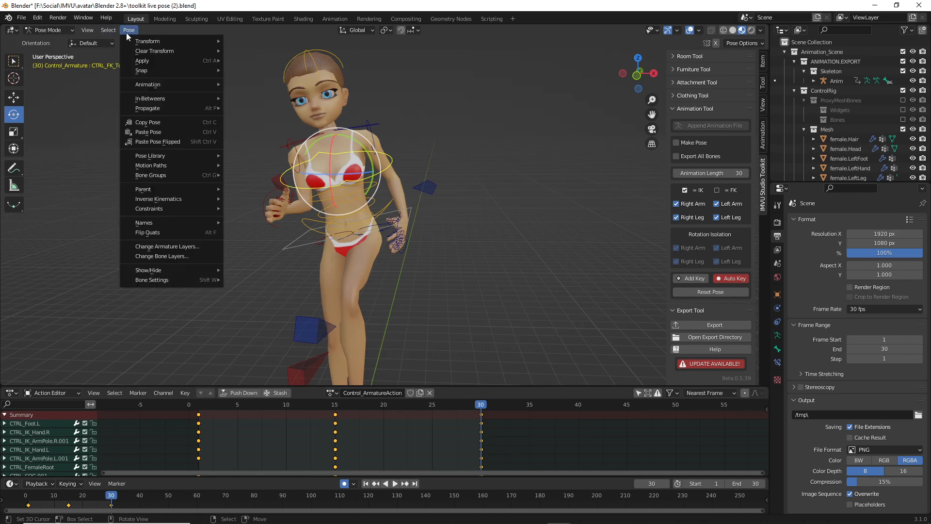
{"action": "left_click", "coordinate": [143, 135]}
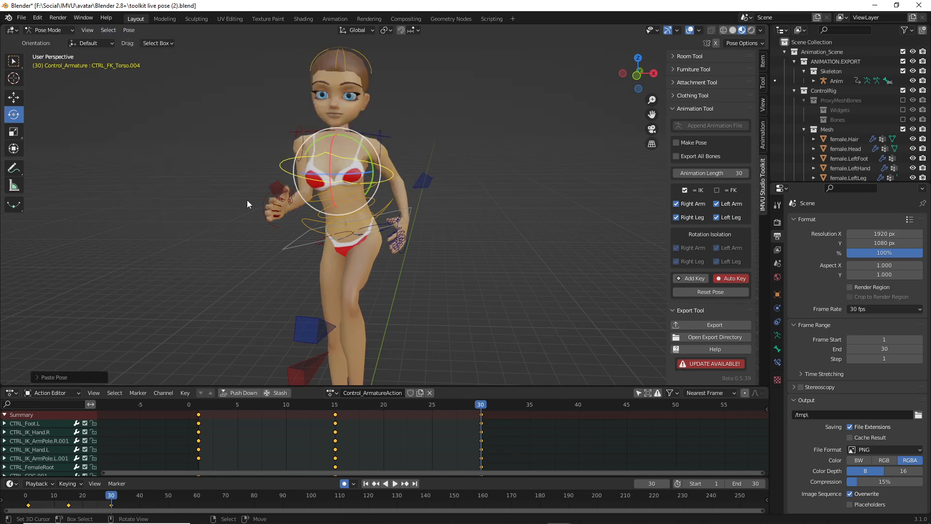
Step: Play back the animation and undo the chest pose pasted at frame 30, returning to frame 1
{"action": "key", "text": "space"}
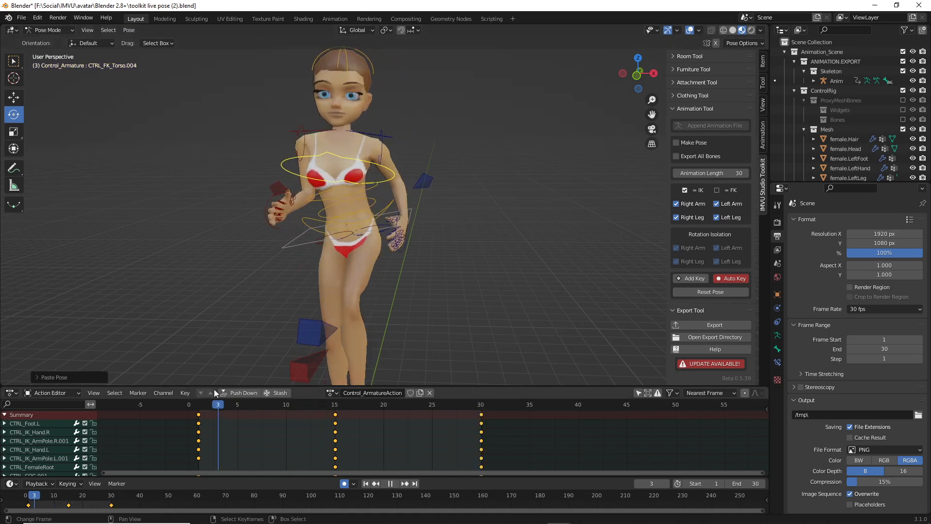
{"action": "key", "text": "space"}
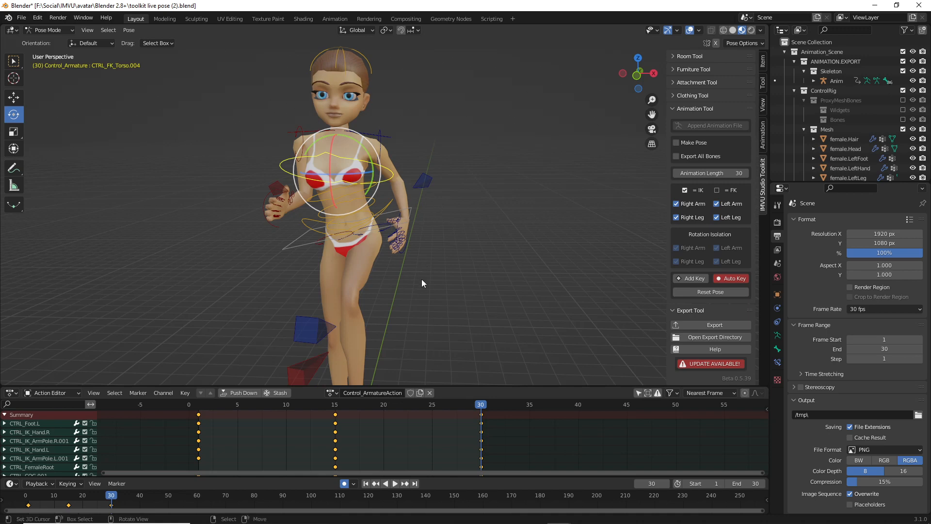
{"action": "key", "text": "ctrl+z"}
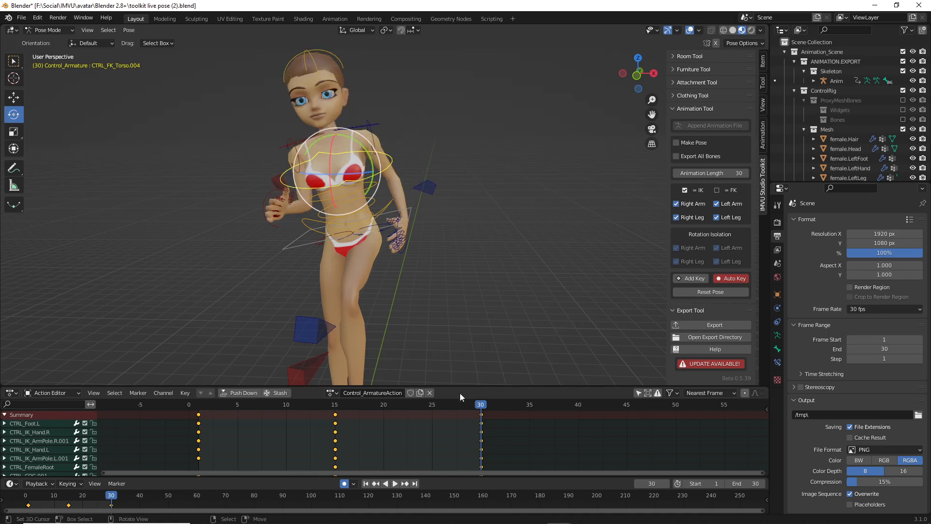
{"action": "mouse_move", "coordinate": [480, 404]}
{"action": "left_mouse_down"}
{"action": "mouse_move", "coordinate": [428, 404]}
{"action": "mouse_move", "coordinate": [481, 409]}
{"action": "left_mouse_up"}
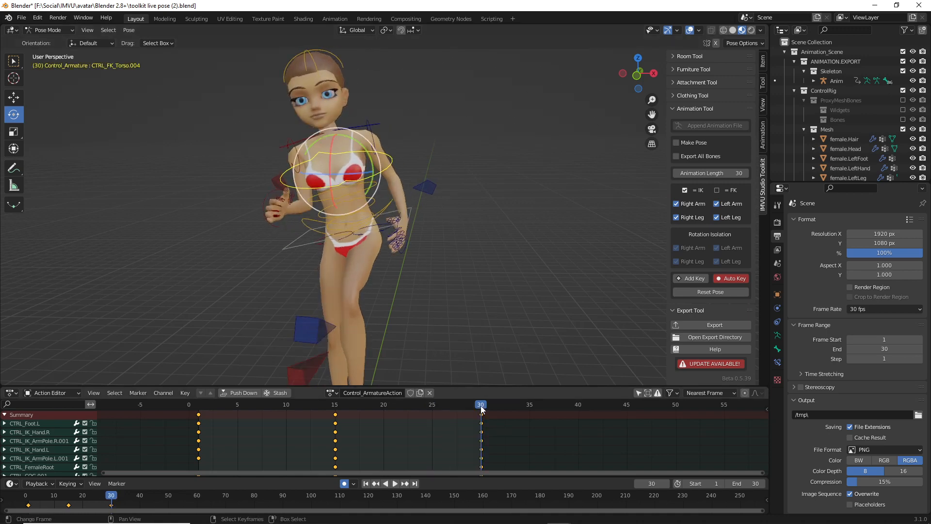
{"action": "left_click", "coordinate": [198, 424]}
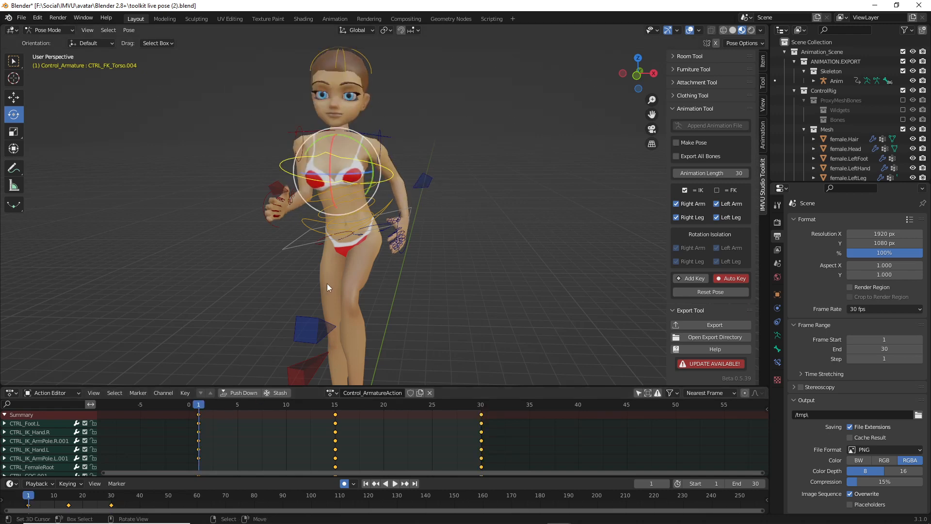
Step: Play back the 30-frame animation to examine the loop transition between frames 30 and 1, and stop at frame 1
{"action": "left_click", "coordinate": [395, 483]}
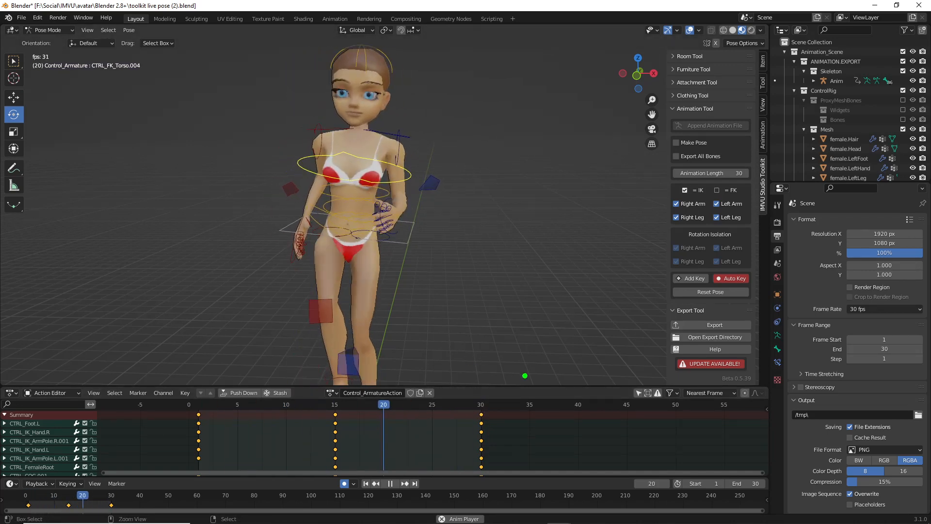
{"action": "mouse_move", "coordinate": [493, 367]}
{"action": "left_mouse_down"}
{"action": "mouse_move", "coordinate": [480, 438]}
{"action": "mouse_move", "coordinate": [418, 438]}
{"action": "left_mouse_up"}
{"action": "mouse_move", "coordinate": [210, 445]}
{"action": "left_mouse_down"}
{"action": "mouse_move", "coordinate": [166, 426]}
{"action": "mouse_move", "coordinate": [279, 405]}
{"action": "mouse_move", "coordinate": [276, 414]}
{"action": "left_mouse_up"}
{"action": "mouse_move", "coordinate": [418, 416]}
{"action": "left_mouse_down"}
{"action": "mouse_move", "coordinate": [406, 439]}
{"action": "mouse_move", "coordinate": [430, 450]}
{"action": "left_mouse_up"}
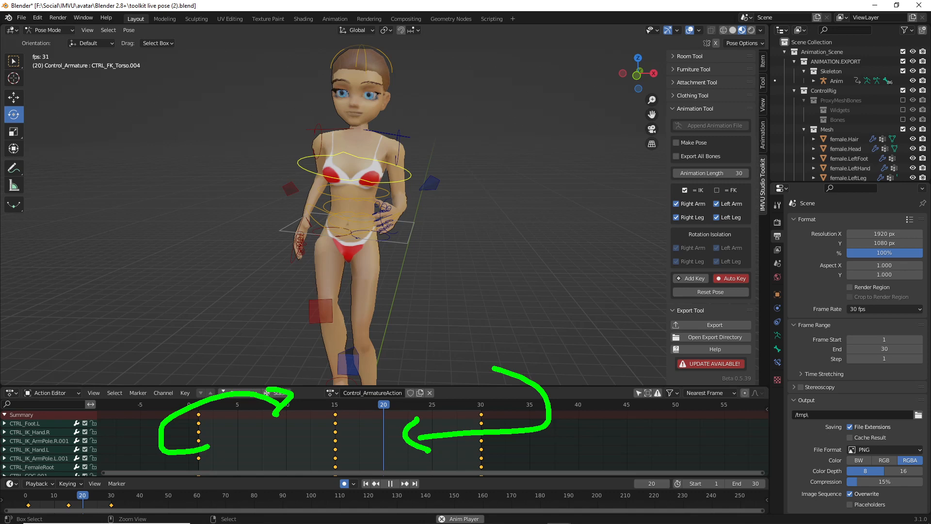
{"action": "key", "text": "Escape"}
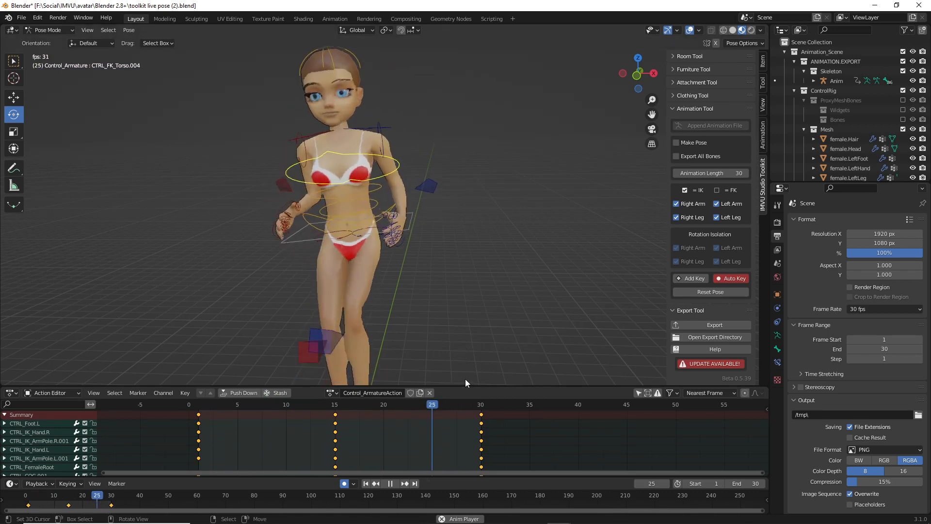
{"action": "key", "text": "Escape"}
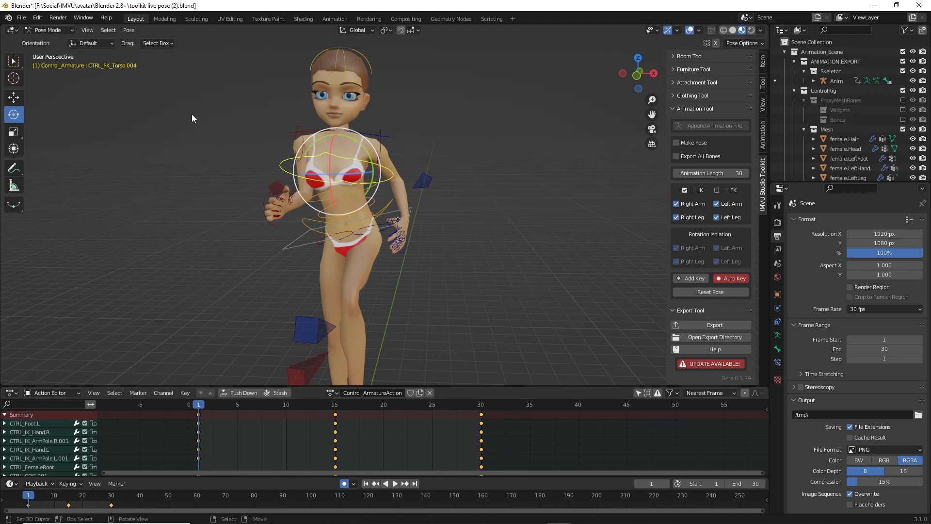
Step: Copy the CTRL_FK_Torso.004 chest control's pose at frame 1, paste it at frame 30, and check that channel's keyframe
{"action": "left_click", "coordinate": [127, 32]}
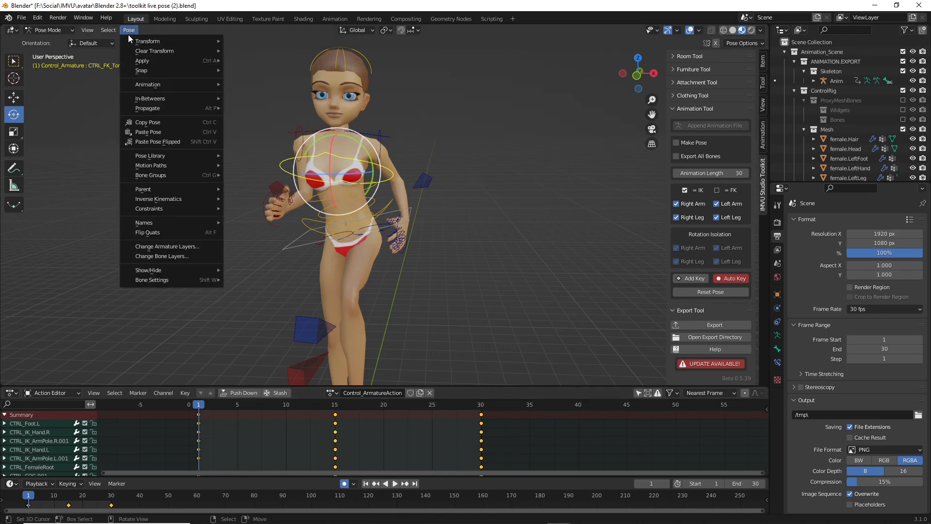
{"action": "left_click", "coordinate": [144, 123]}
{"action": "left_click", "coordinate": [483, 428]}
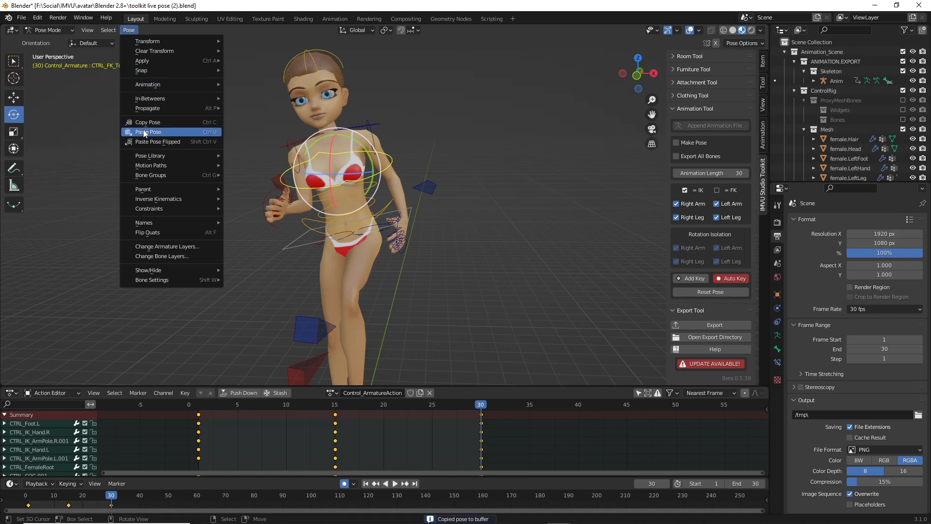
{"action": "left_click", "coordinate": [144, 134]}
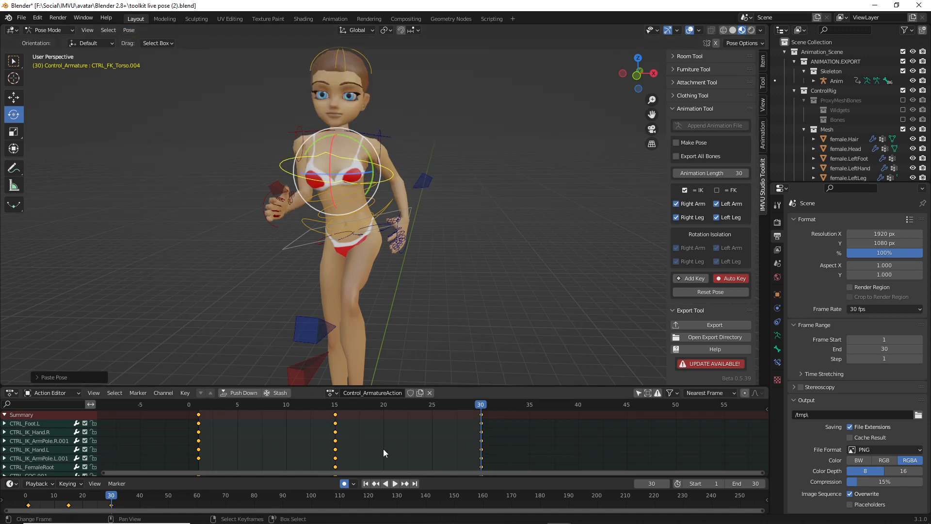
{"action": "middle_click_drag", "start_coordinate": [383, 449], "coordinate": [382, 425]}
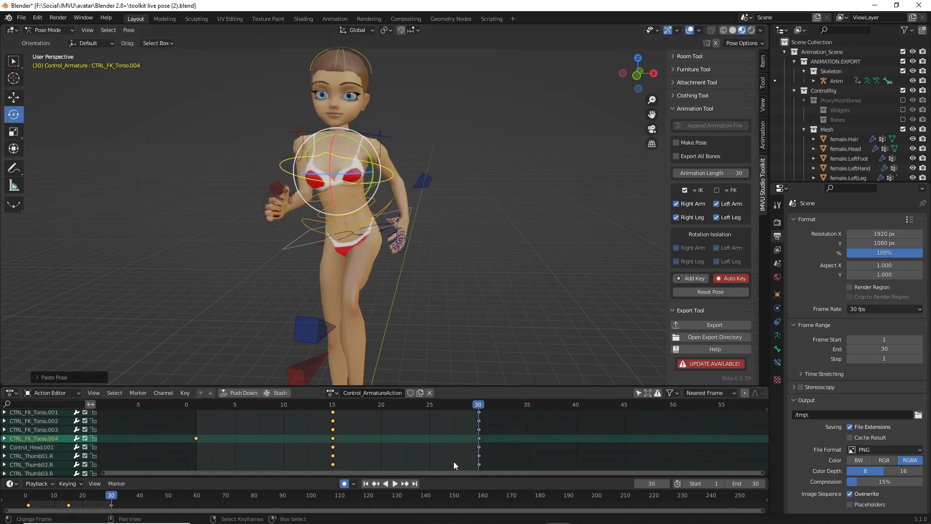
{"action": "key", "text": "ctrl+2"}
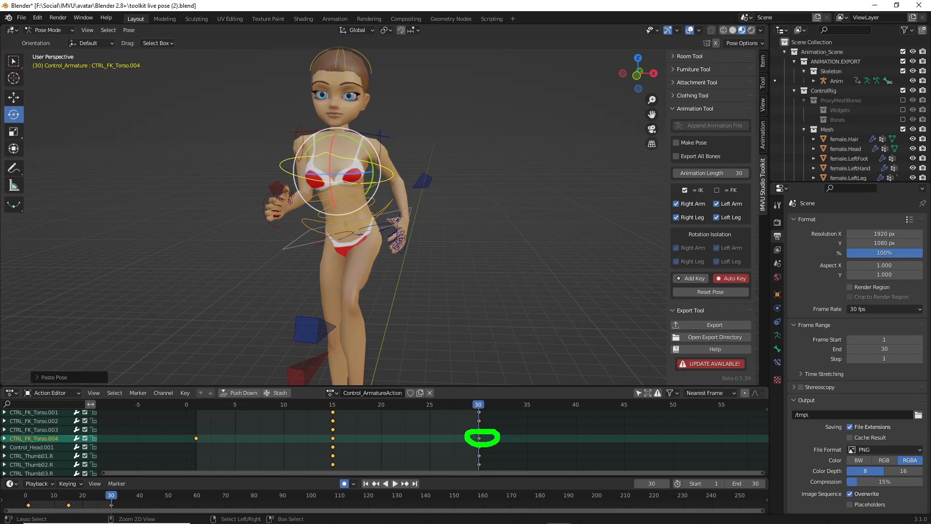
{"action": "key", "text": "Escape"}
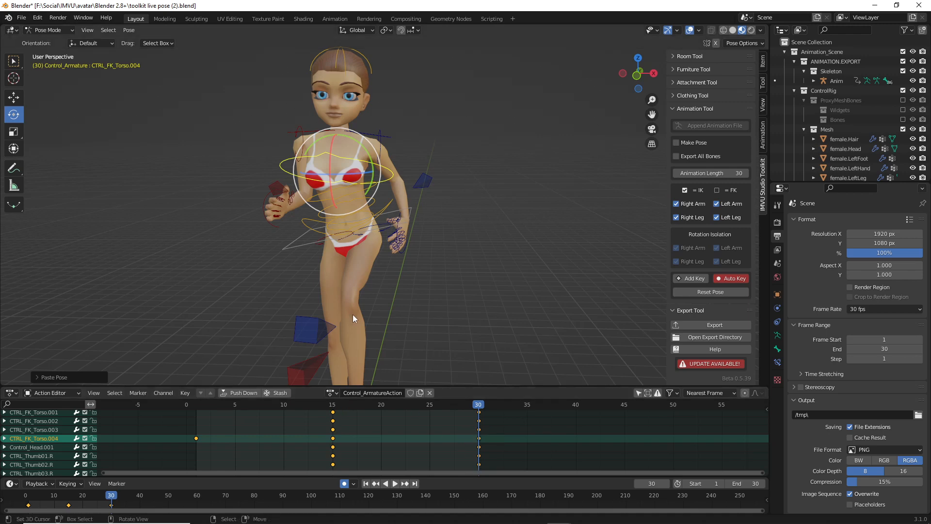
Step: Play back the animation and rotate the chest control slightly at frame 15
{"action": "left_click", "coordinate": [396, 483]}
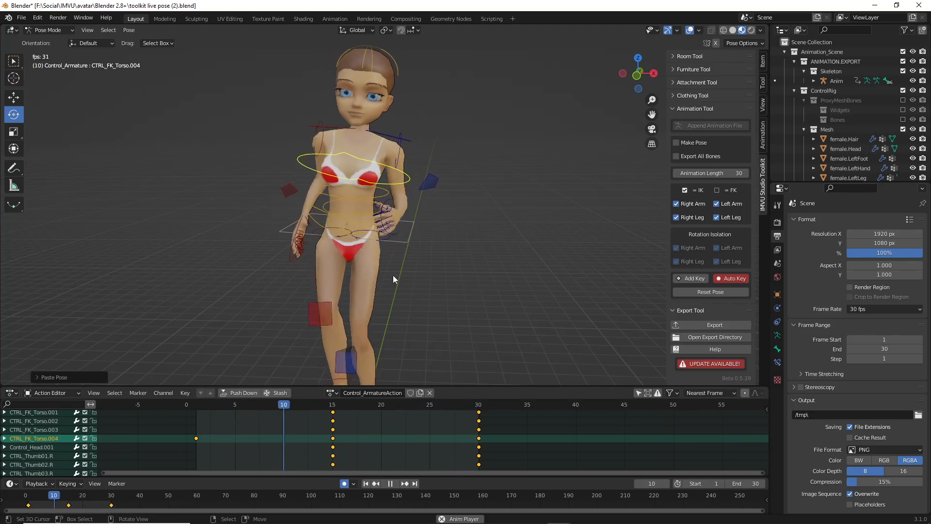
{"action": "key", "text": "space"}
{"action": "left_click", "coordinate": [332, 406]}
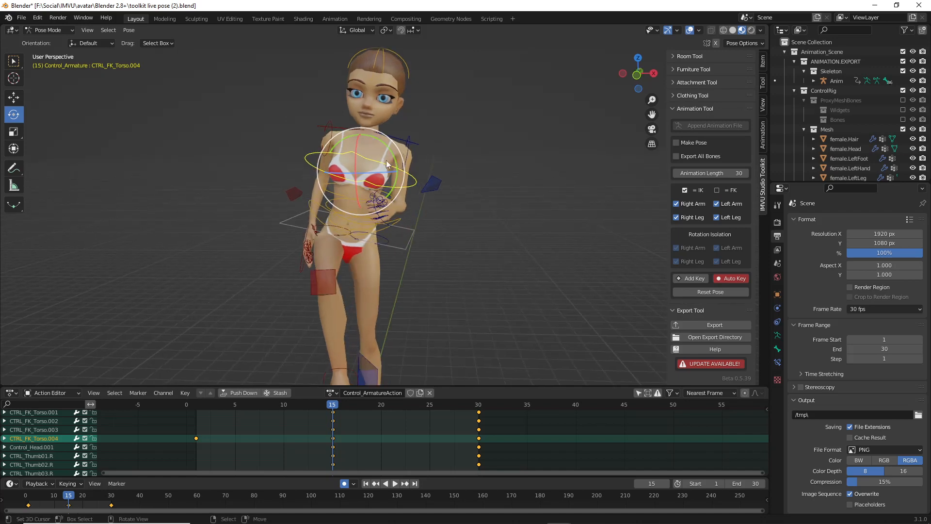
{"action": "left_click_drag", "start_coordinate": [391, 149], "coordinate": [386, 144]}
Step: Scrub and play back the animation to check the adjusted chest motion from the front, returning to frame 1
{"action": "left_click_drag", "start_coordinate": [334, 404], "coordinate": [474, 403]}
{"action": "key", "text": "space"}
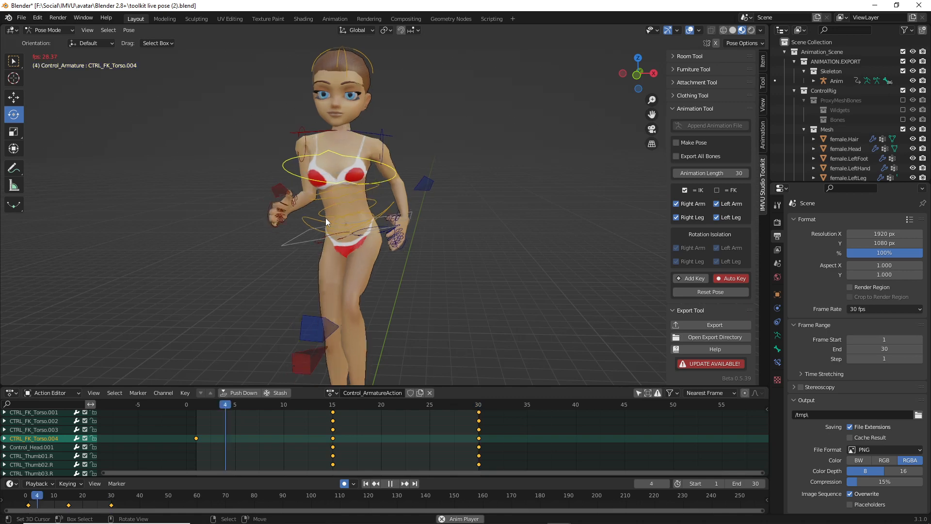
{"action": "mouse_move", "coordinate": [456, 223]}
{"action": "middle_mouse_down"}
{"action": "mouse_move", "coordinate": [383, 231]}
{"action": "mouse_move", "coordinate": [532, 228]}
{"action": "mouse_move", "coordinate": [350, 232]}
{"action": "mouse_move", "coordinate": [462, 232]}
{"action": "middle_mouse_up"}
{"action": "key", "text": "space"}
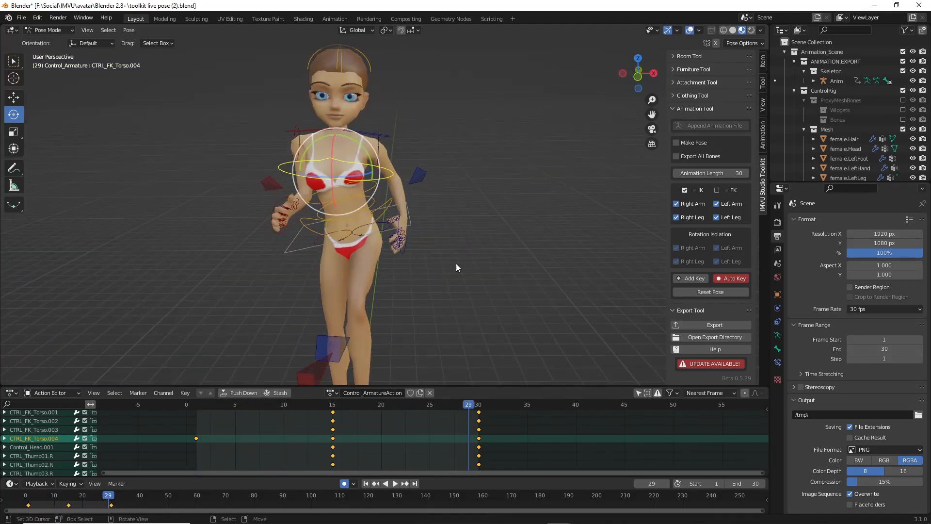
{"action": "left_click", "coordinate": [196, 436]}
{"action": "middle_click_drag", "start_coordinate": [288, 413], "coordinate": [294, 432]}
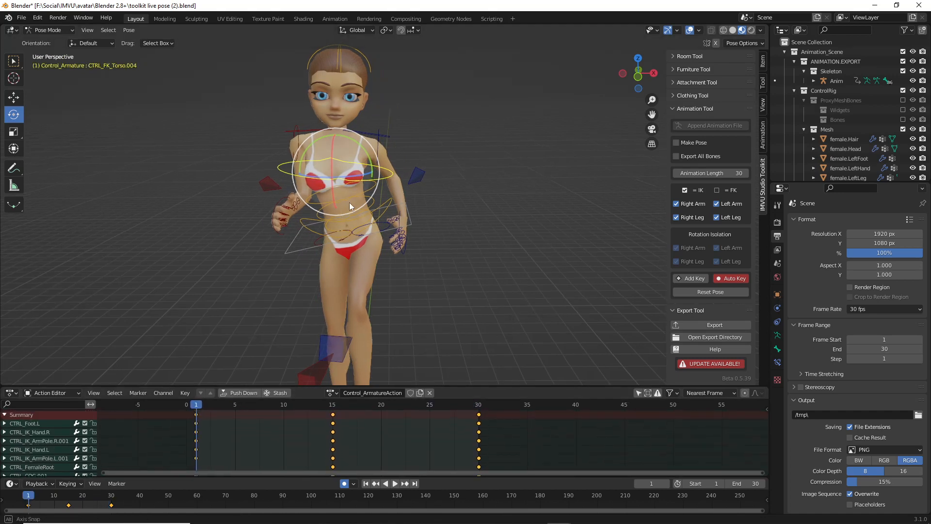
{"action": "middle_click_drag", "start_coordinate": [349, 203], "coordinate": [353, 204]}
{"action": "mouse_move", "coordinate": [194, 410]}
{"action": "left_mouse_down"}
{"action": "mouse_move", "coordinate": [331, 410]}
{"action": "mouse_move", "coordinate": [201, 411]}
{"action": "left_mouse_up"}
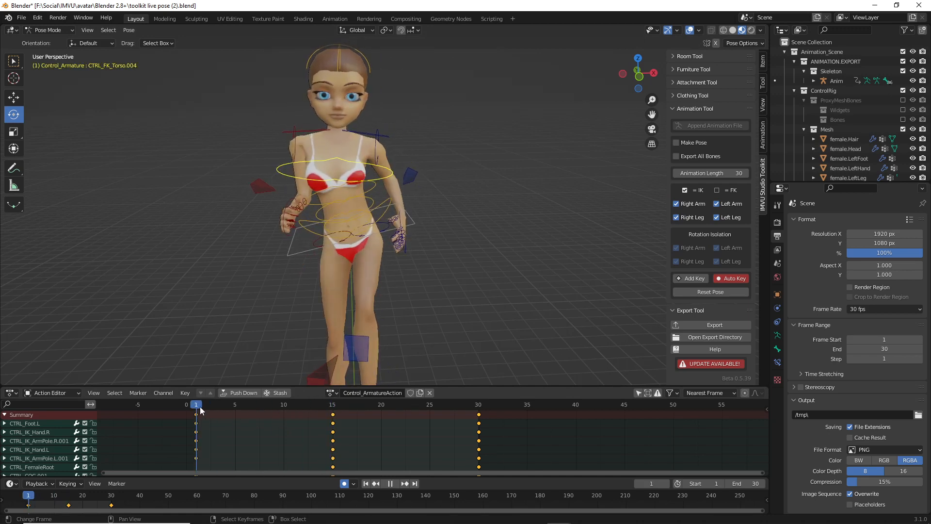
{"action": "key", "text": "Escape"}
Step: Turn the head control Control_Head.001 to face forward at frame 1 and copy that pose to frame 30
{"action": "left_click", "coordinate": [372, 97]}
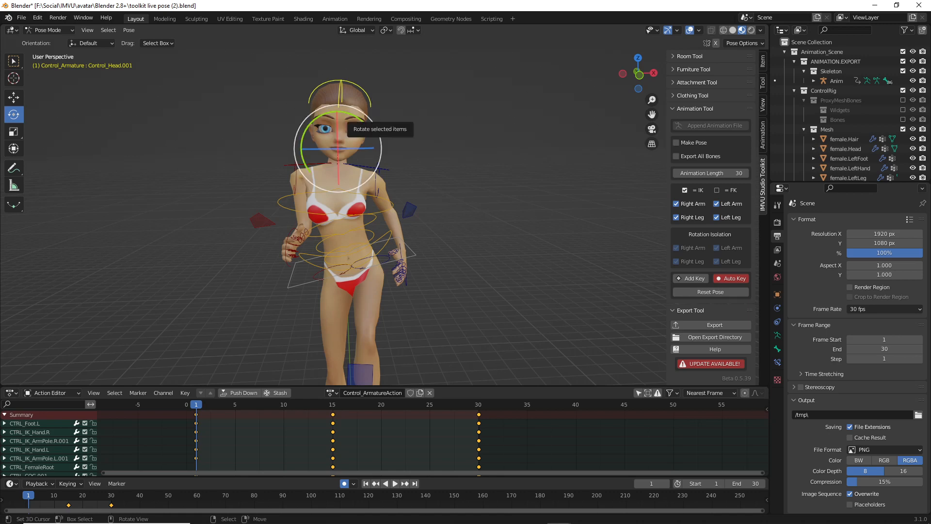
{"action": "left_click_drag", "start_coordinate": [369, 125], "coordinate": [360, 118]}
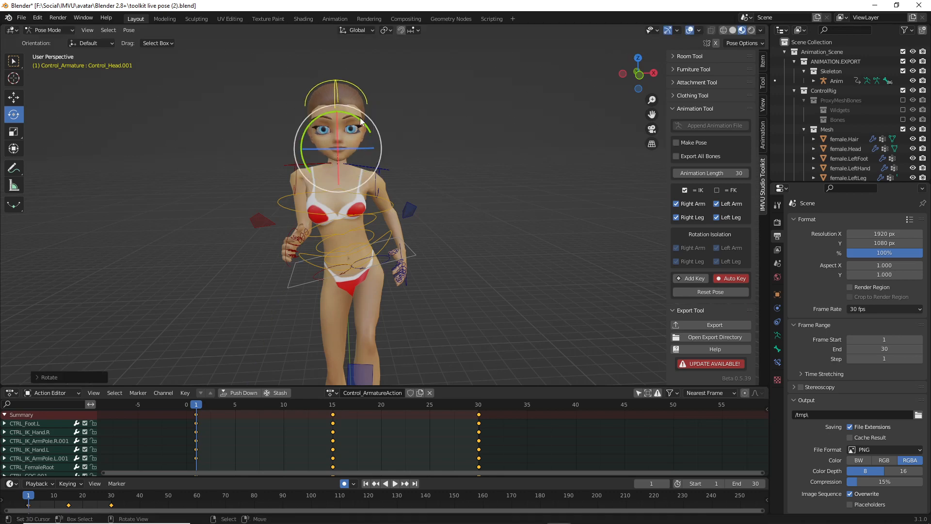
{"action": "left_click", "coordinate": [129, 30]}
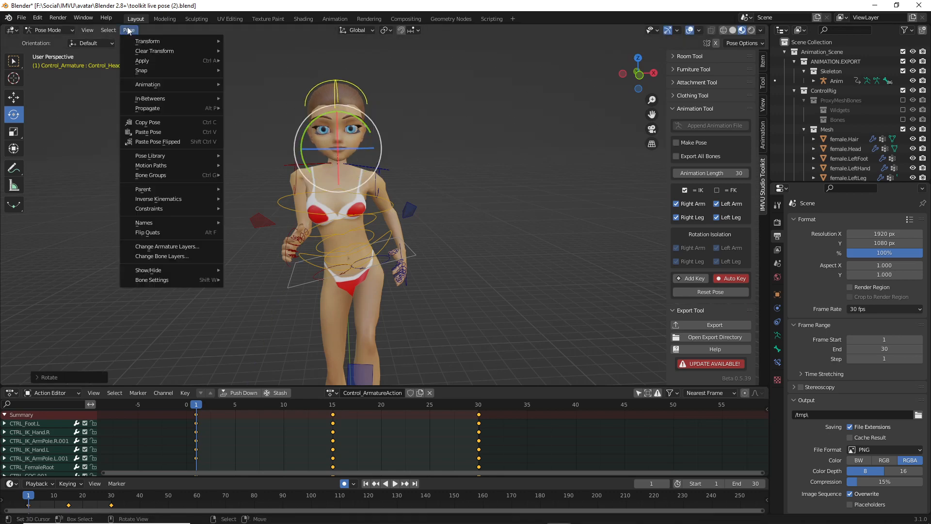
{"action": "left_click", "coordinate": [143, 120]}
{"action": "key", "text": "shift+Right"}
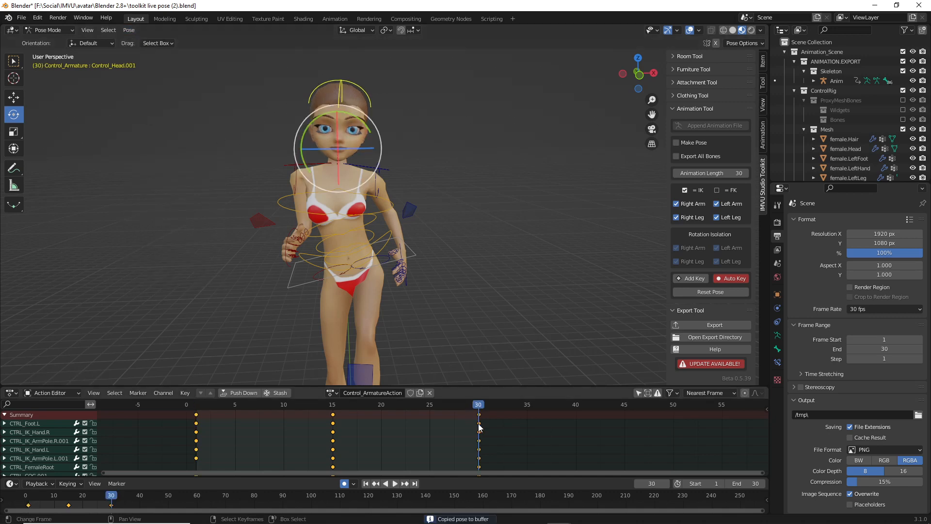
{"action": "left_click", "coordinate": [134, 29]}
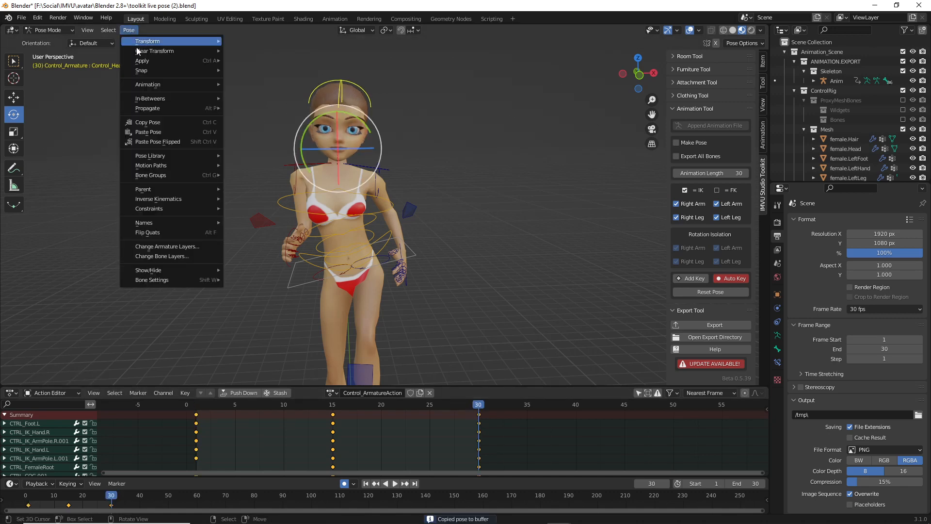
{"action": "left_click", "coordinate": [148, 132]}
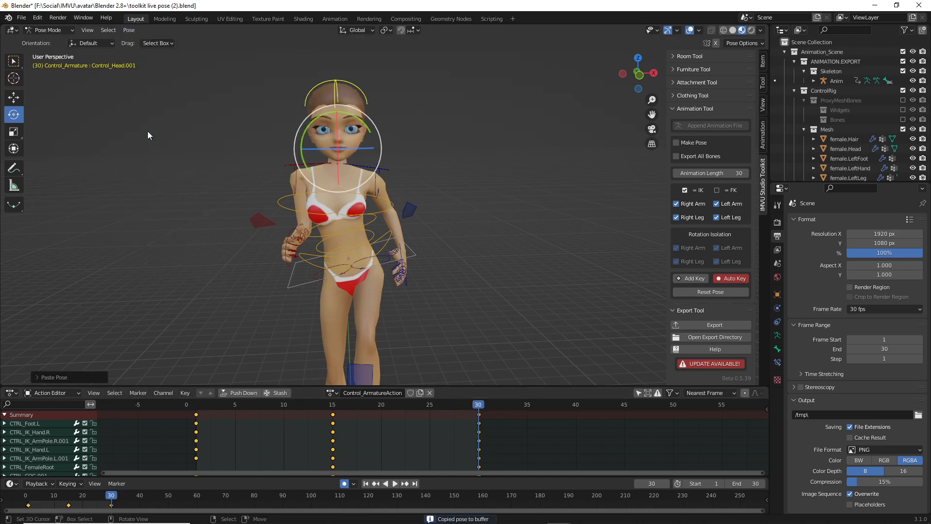
Step: Turn the head control to face forward at frame 15 and play back the animation from the front and the side
{"action": "left_click", "coordinate": [334, 443]}
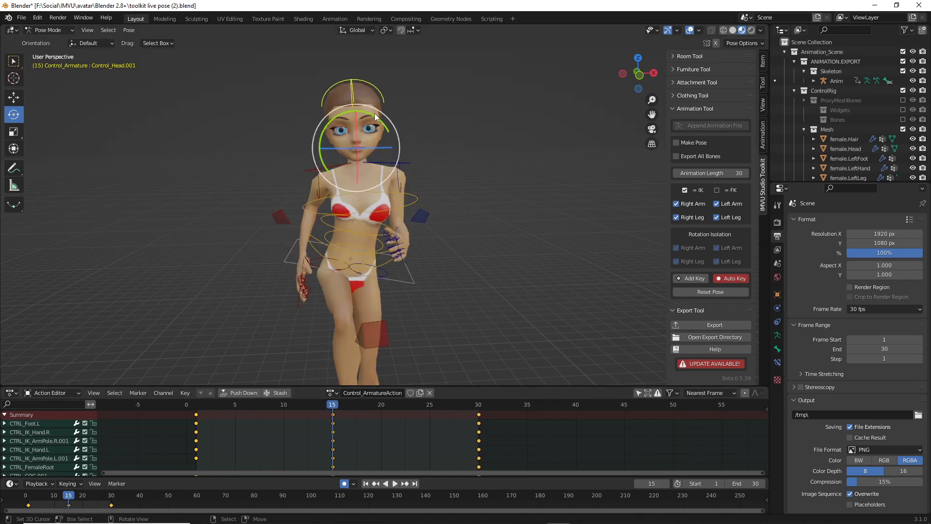
{"action": "left_click_drag", "start_coordinate": [375, 116], "coordinate": [377, 117]}
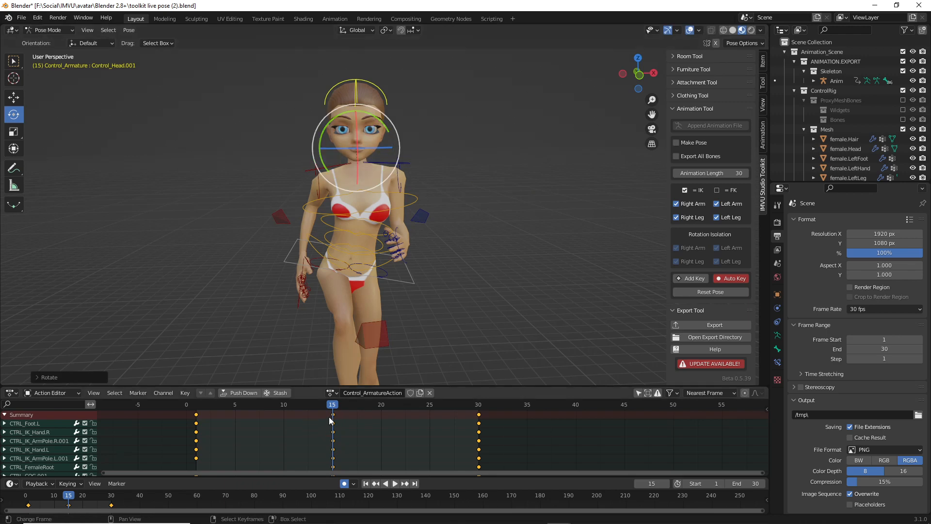
{"action": "key", "text": "space"}
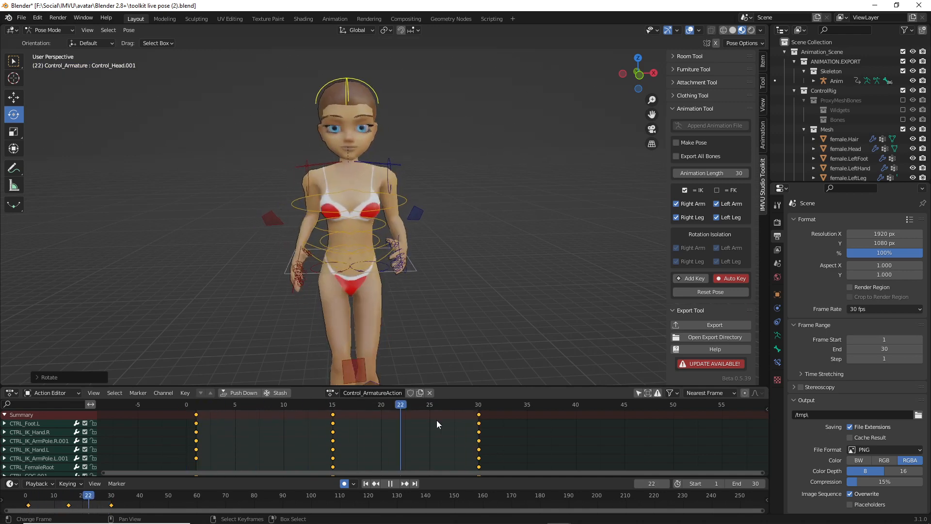
{"action": "key", "text": "space"}
{"action": "key", "text": "space"}
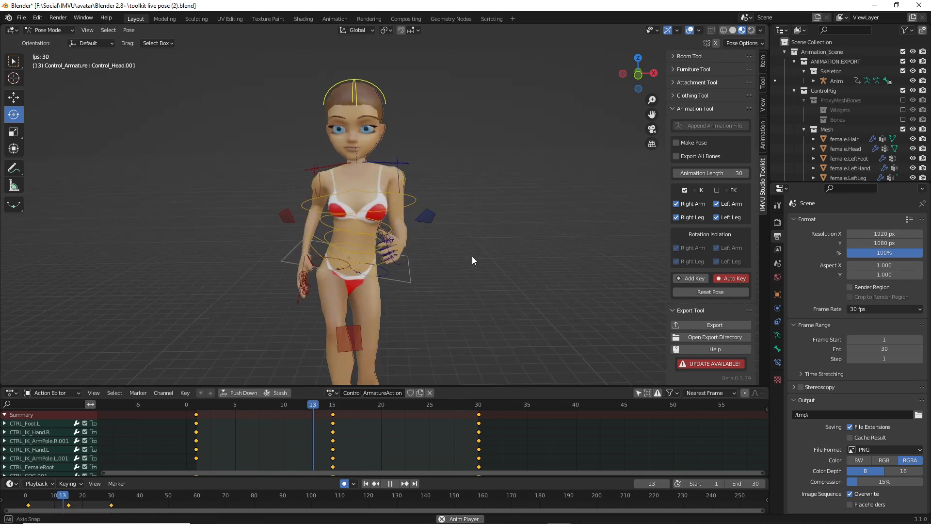
{"action": "mouse_move", "coordinate": [472, 256]}
{"action": "middle_mouse_down"}
{"action": "mouse_move", "coordinate": [353, 255]}
{"action": "mouse_move", "coordinate": [464, 253]}
{"action": "middle_mouse_up"}
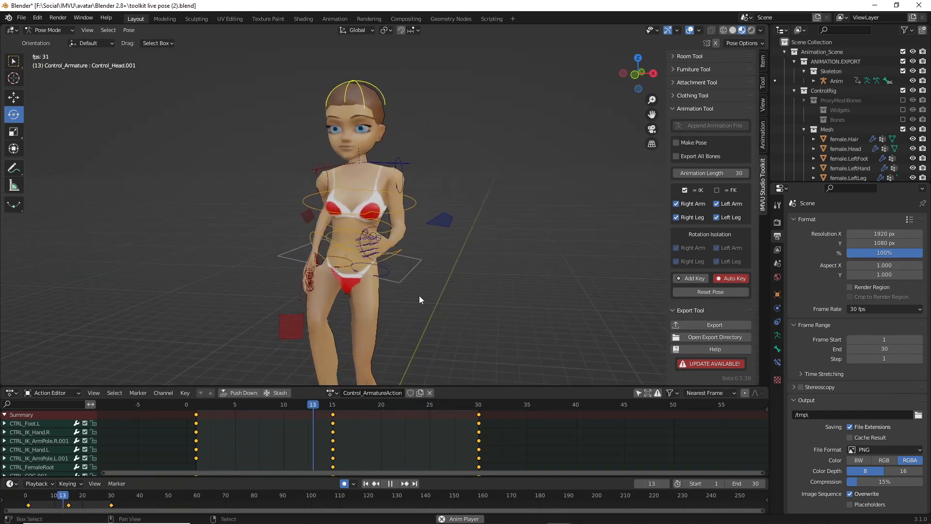
{"action": "middle_click_drag", "start_coordinate": [419, 295], "coordinate": [401, 245], "text": "shift"}
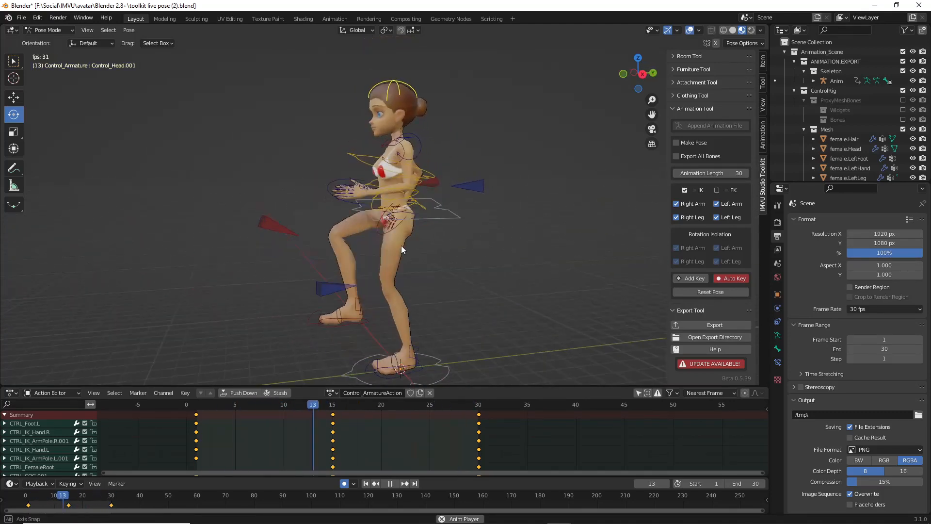
{"action": "key", "text": "space"}
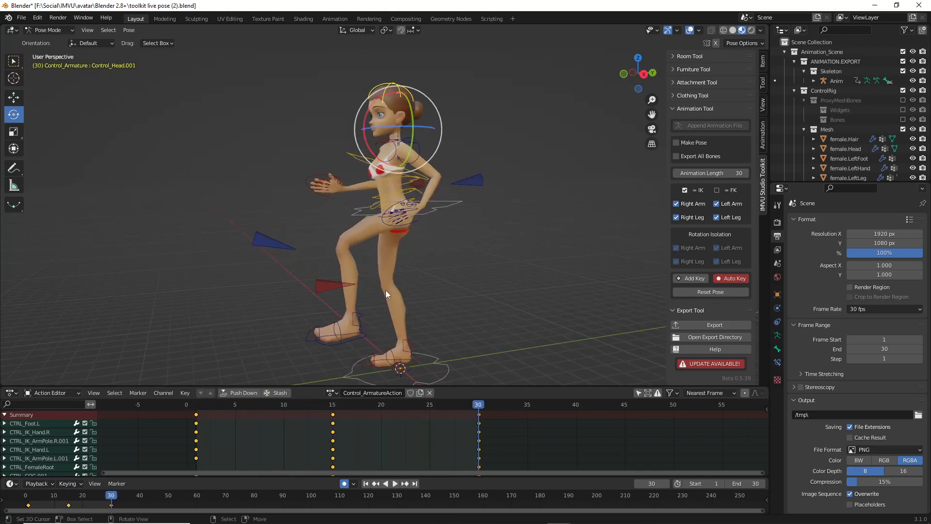
Step: Rotate the left foot control CTRL_Foot.L about 33° around the X axis at frame 30 so the toes point down
{"action": "middle_click_drag", "start_coordinate": [386, 285], "coordinate": [382, 237], "text": "shift"}
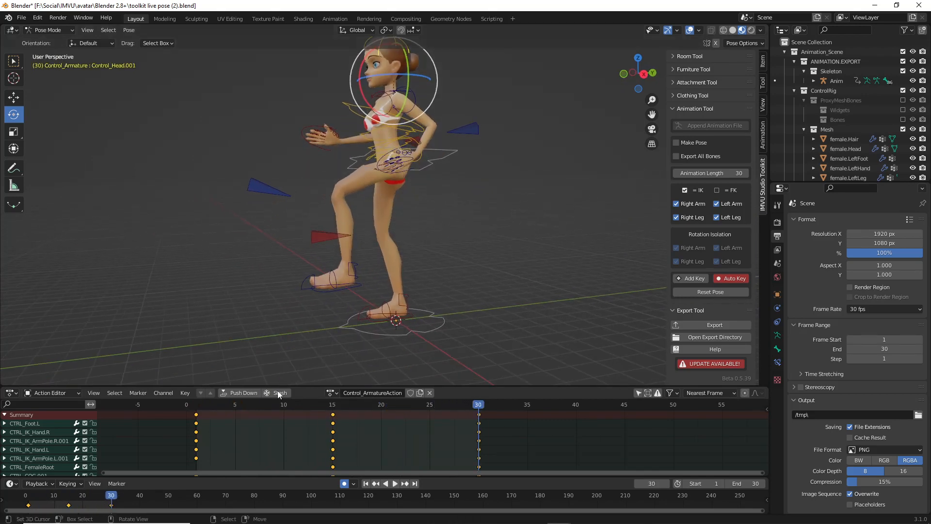
{"action": "left_click", "coordinate": [317, 289]}
{"action": "key", "text": "r"}
{"action": "key", "text": "x"}
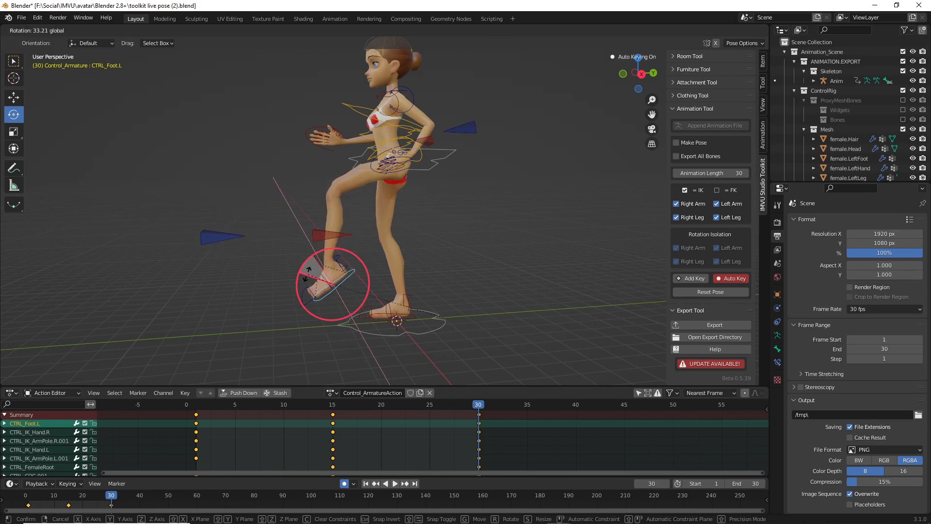
{"action": "left_click", "coordinate": [458, 364]}
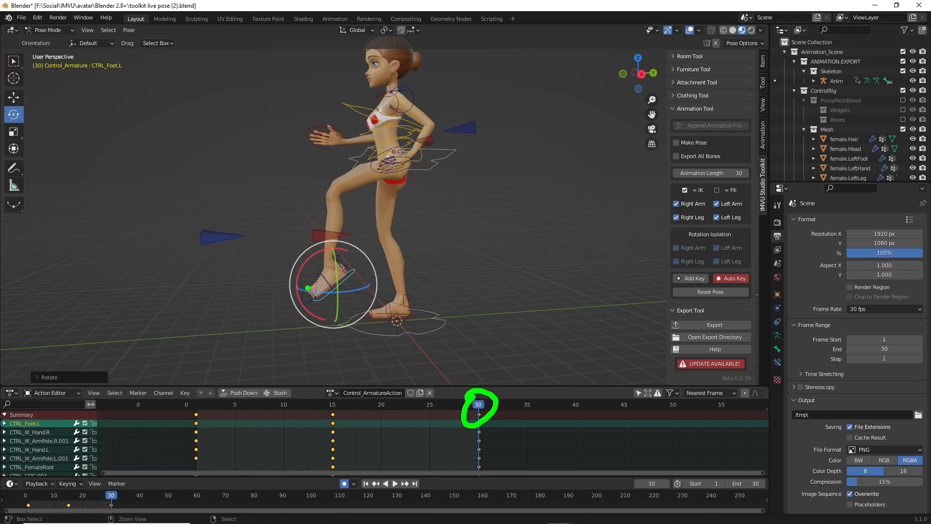
{"action": "left_click_drag", "start_coordinate": [306, 293], "coordinate": [344, 275]}
{"action": "key", "text": "Escape"}
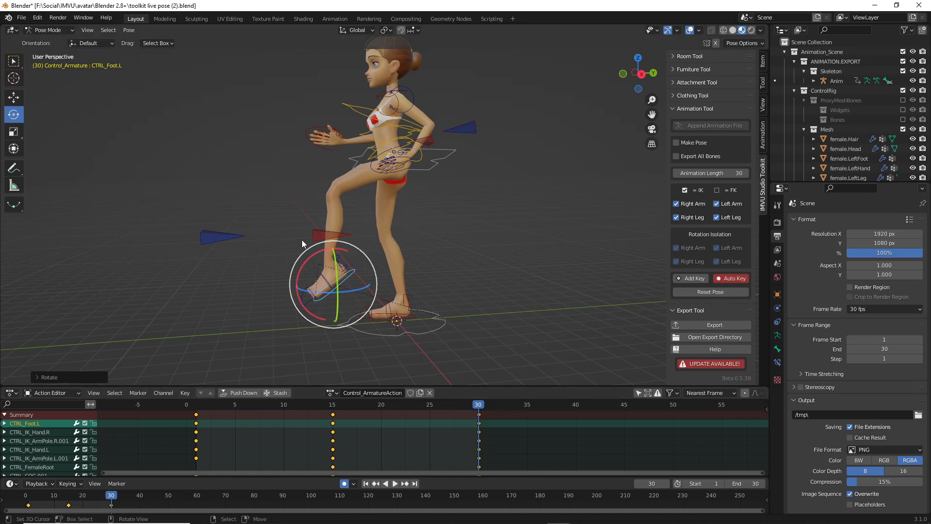
Step: Copy the pose of the left foot control CTRL_Foot.L from frame 30 to frame 1 and play back the animation briefly
{"action": "left_click", "coordinate": [129, 30]}
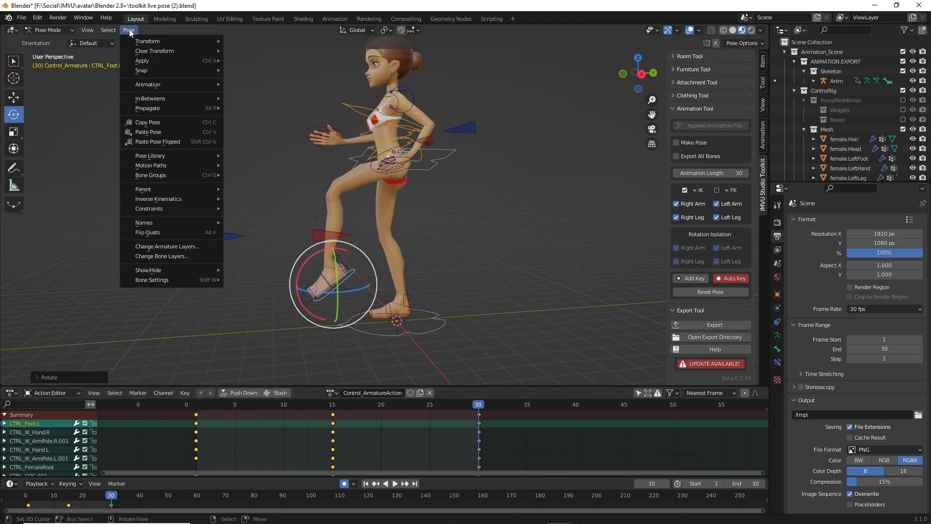
{"action": "left_click", "coordinate": [145, 122]}
{"action": "left_click", "coordinate": [196, 451]}
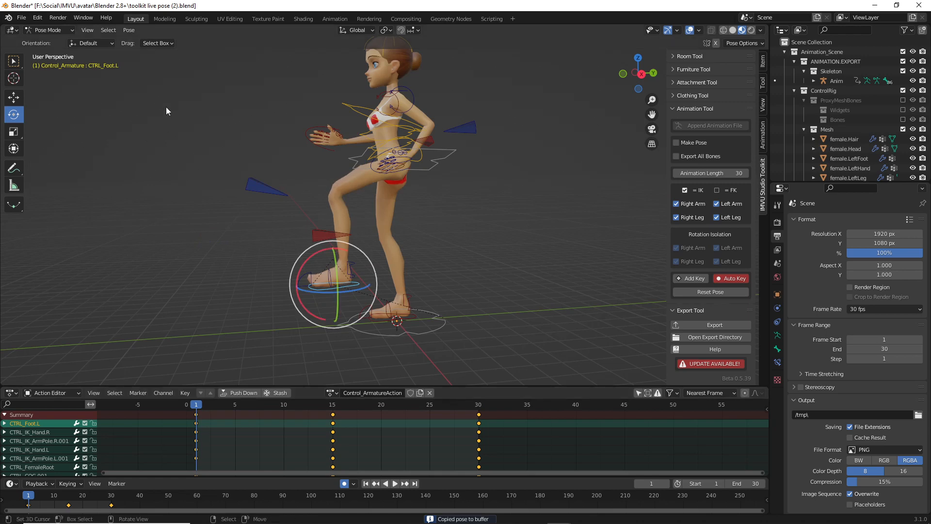
{"action": "left_click", "coordinate": [129, 31]}
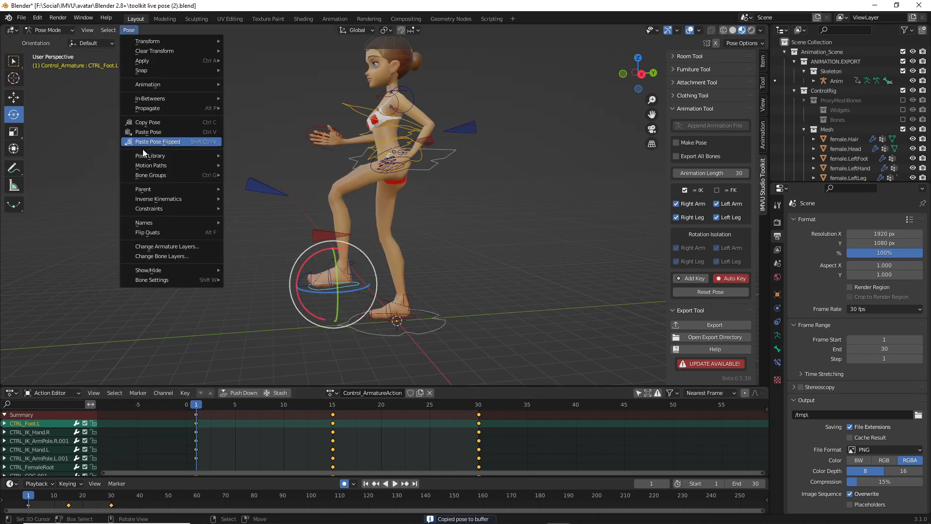
{"action": "left_click", "coordinate": [145, 133]}
{"action": "key", "text": "space"}
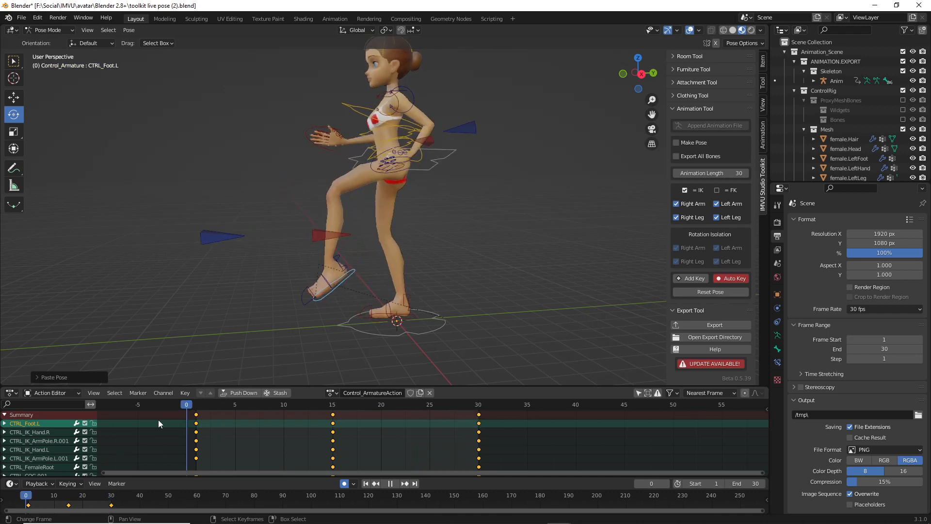
{"action": "key", "text": "space"}
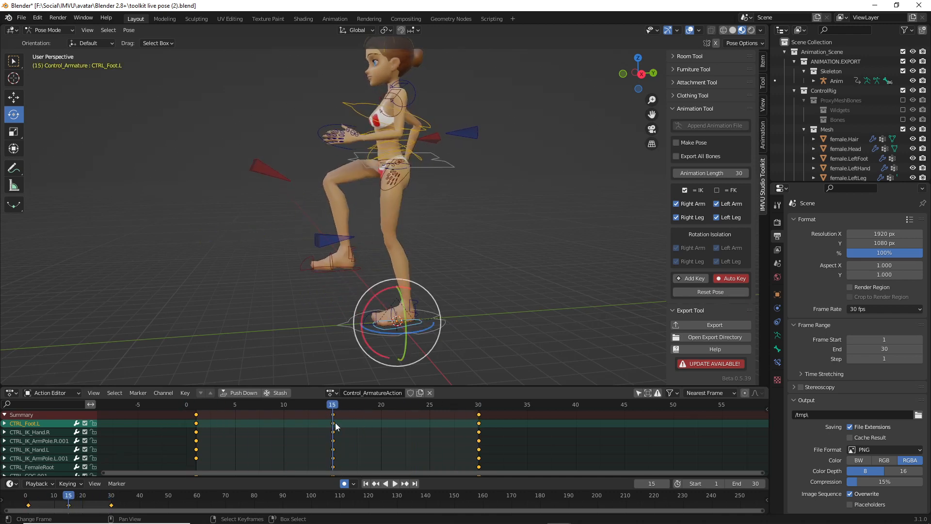
Step: Rotate the right foot control CTRL_Foot.R around the X axis at frame 15 so the toes point down
{"action": "left_click", "coordinate": [316, 269]}
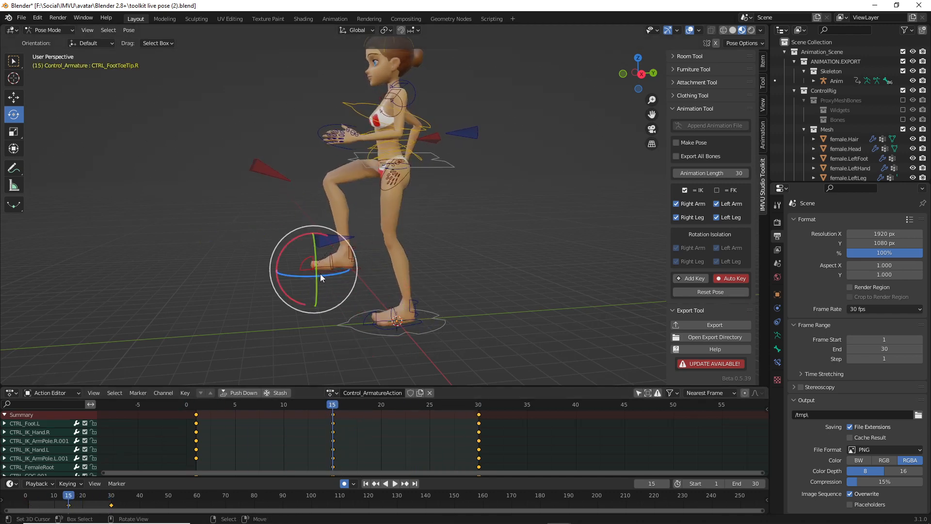
{"action": "left_click_drag", "start_coordinate": [308, 244], "coordinate": [302, 261]}
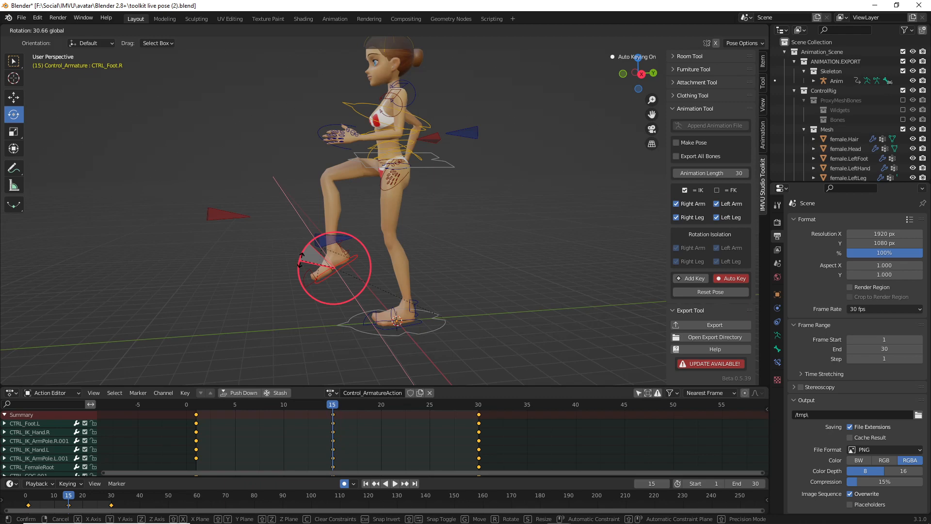
{"action": "left_click_drag", "start_coordinate": [301, 261], "coordinate": [311, 242]}
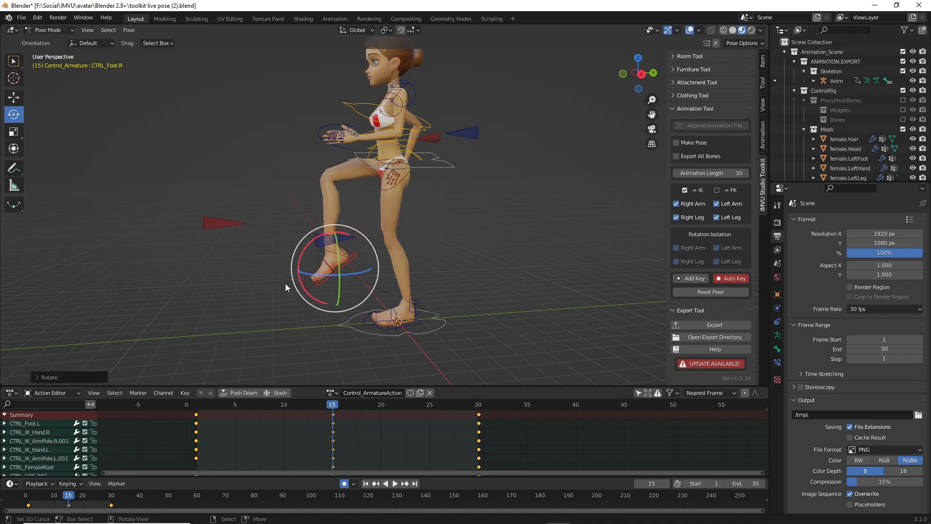
{"action": "mouse_move", "coordinate": [285, 286]}
{"action": "middle_mouse_down"}
{"action": "mouse_move", "coordinate": [221, 287]}
{"action": "mouse_move", "coordinate": [384, 284]}
{"action": "mouse_move", "coordinate": [302, 281]}
{"action": "mouse_move", "coordinate": [287, 291]}
{"action": "middle_mouse_up"}
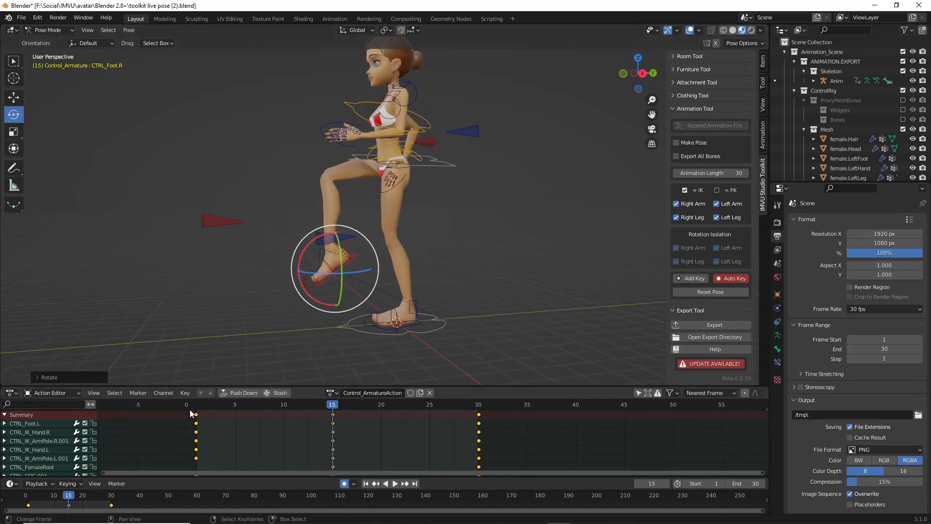
Step: Play back the animation from the side, the front and an angle to check the motion of both feet
{"action": "key", "text": "space"}
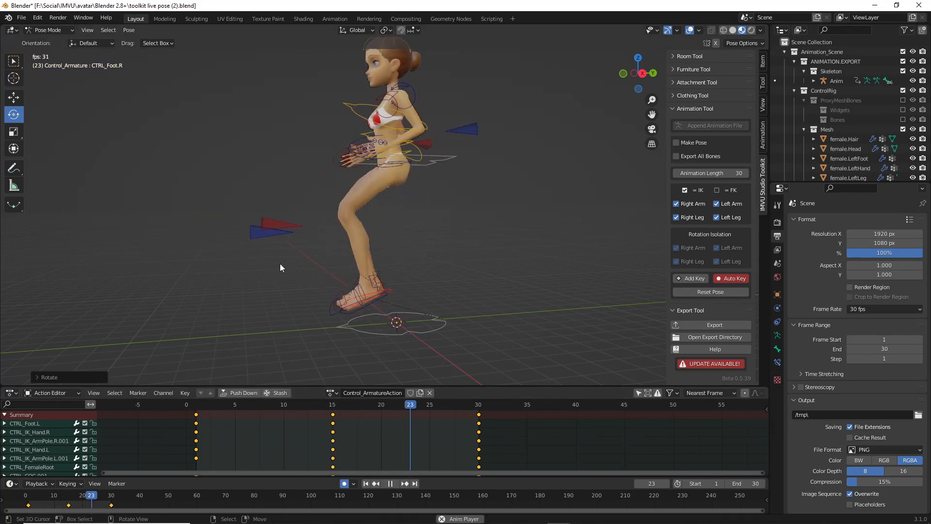
{"action": "middle_click_drag", "start_coordinate": [279, 263], "coordinate": [322, 272]}
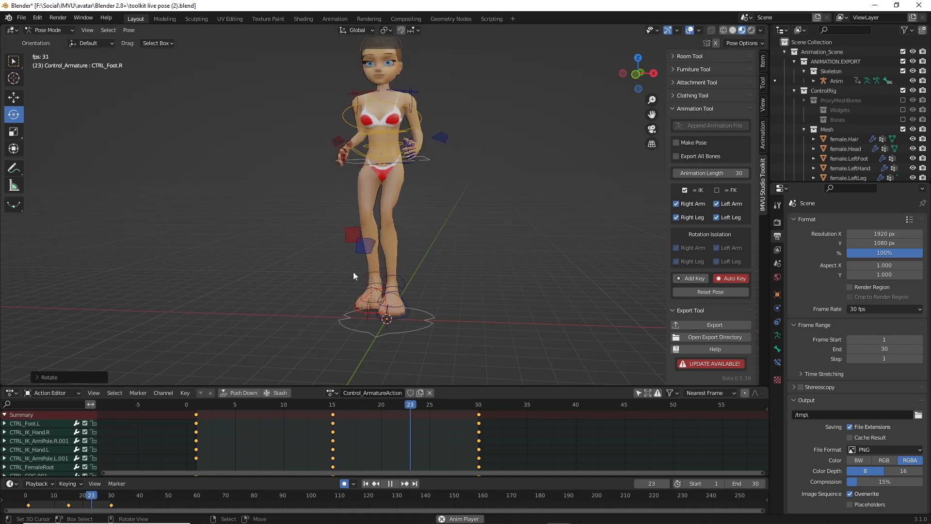
{"action": "middle_click_drag", "start_coordinate": [459, 262], "coordinate": [398, 217]}
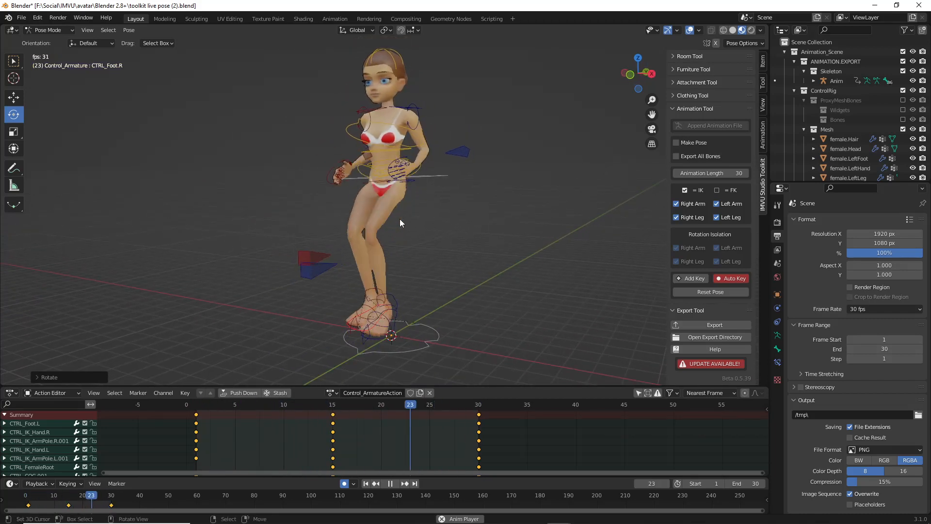
{"action": "key", "text": "space"}
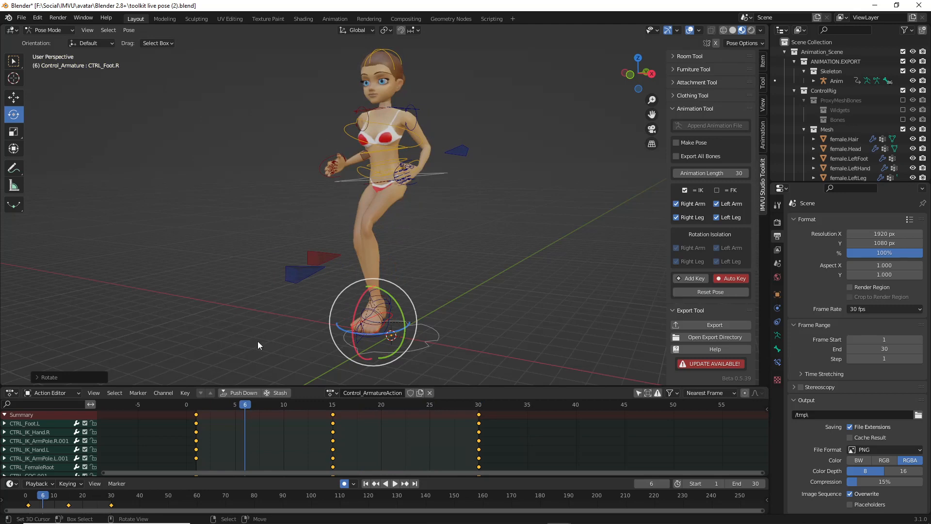
Step: Examine the leg and foot poses at frame 1 up close and from the front and side
{"action": "left_click", "coordinate": [196, 420]}
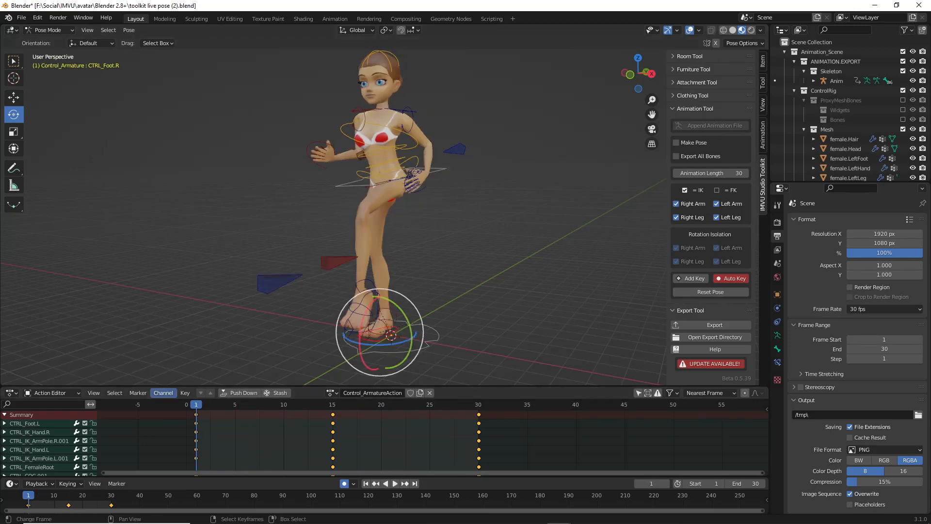
{"action": "middle_click_drag", "start_coordinate": [444, 281], "coordinate": [440, 281]}
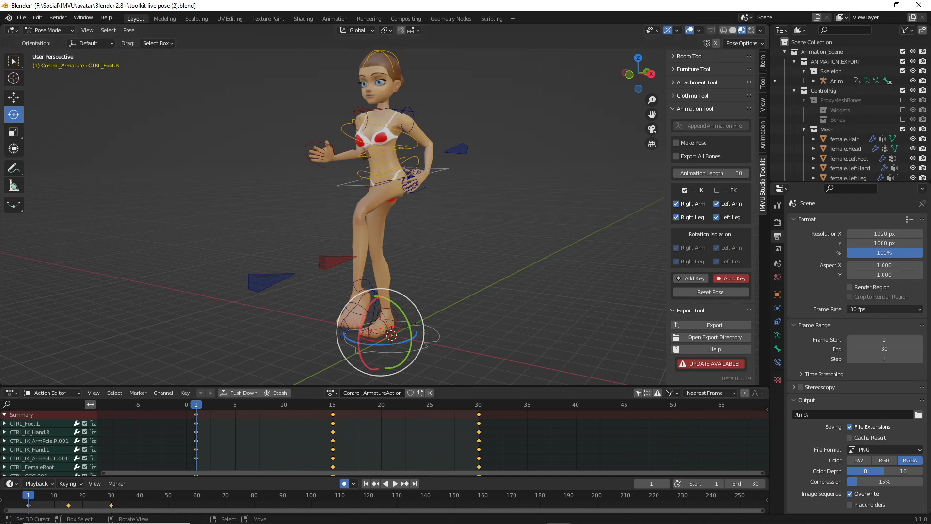
{"action": "middle_click_drag", "start_coordinate": [337, 253], "coordinate": [415, 254]}
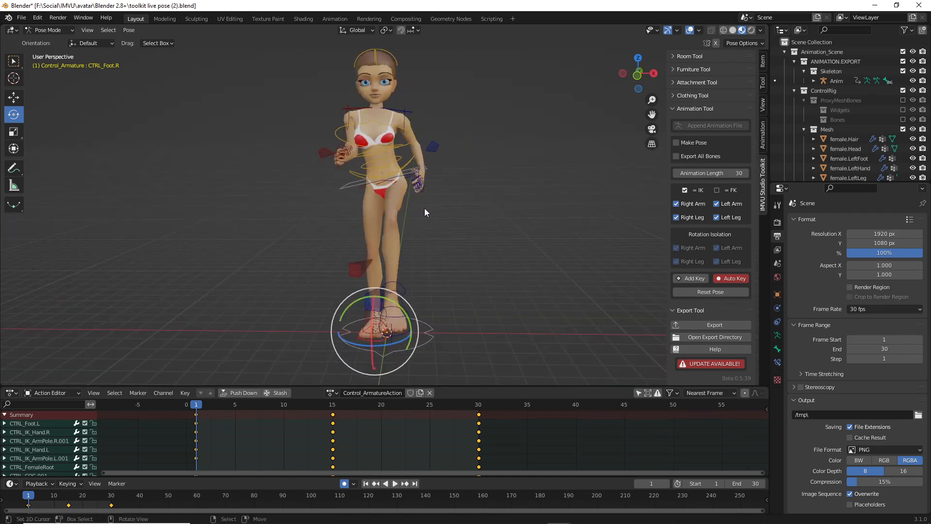
{"action": "middle_click_drag", "start_coordinate": [424, 211], "coordinate": [360, 272]}
{"action": "scroll", "coordinate": [353, 345], "scroll_direction": "up", "scroll_amount": 2}
{"action": "scroll", "coordinate": [360, 271], "scroll_direction": "up", "scroll_amount": 2}
{"action": "middle_click_drag", "start_coordinate": [362, 327], "coordinate": [345, 269], "text": "shift"}
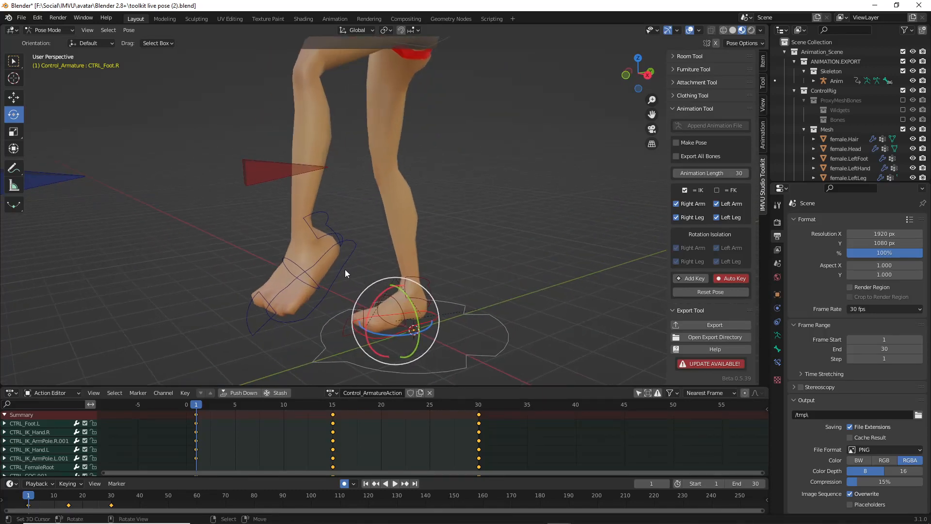
{"action": "left_click", "coordinate": [342, 265]}
{"action": "scroll", "coordinate": [344, 264], "scroll_direction": "down", "scroll_amount": 3}
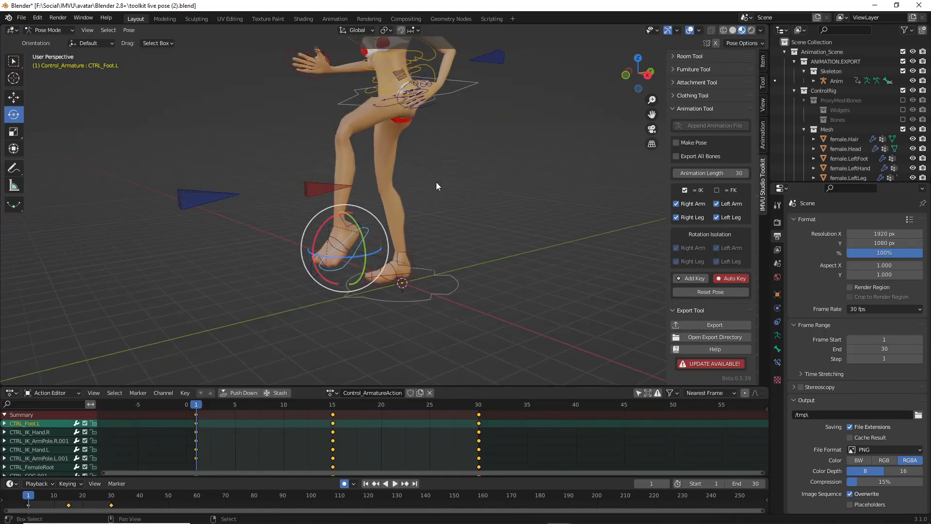
{"action": "middle_click_drag", "start_coordinate": [435, 181], "coordinate": [511, 212], "text": "shift"}
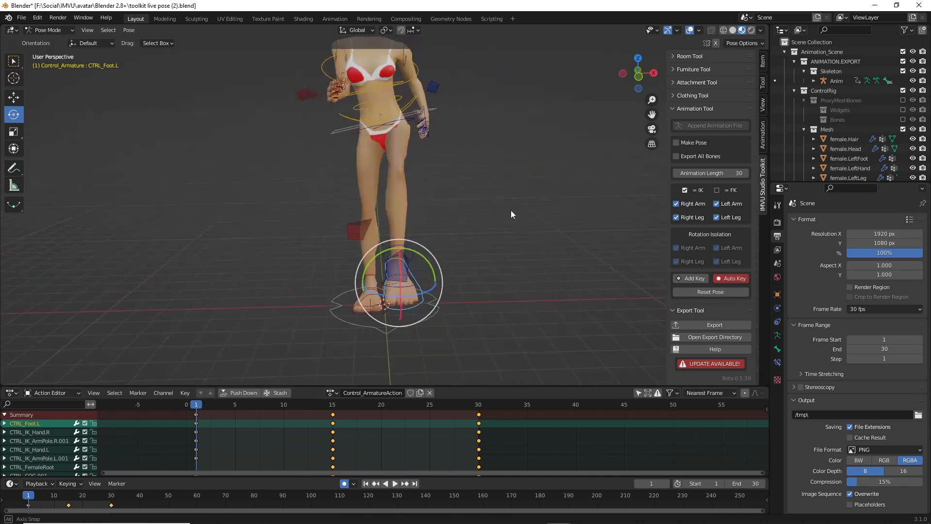
{"action": "middle_click_drag", "start_coordinate": [444, 264], "coordinate": [369, 262]}
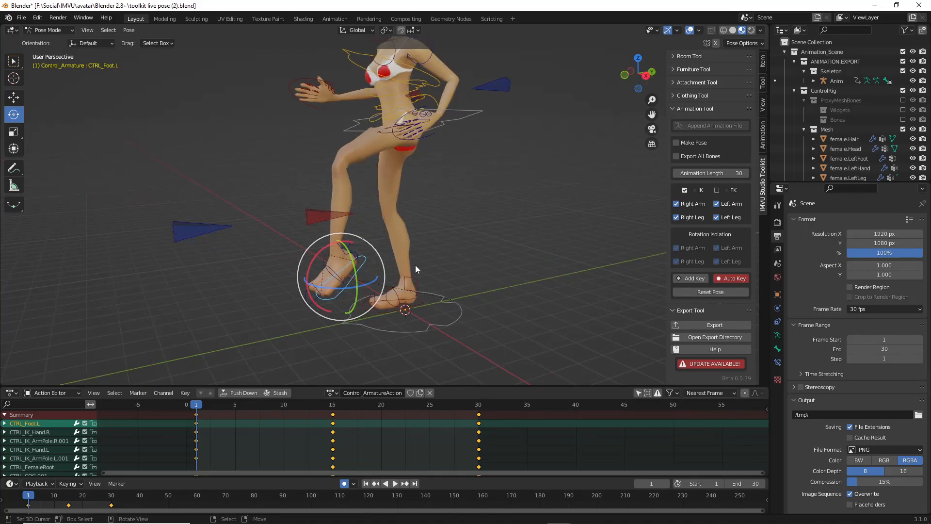
{"action": "middle_click_drag", "start_coordinate": [415, 264], "coordinate": [418, 322]}
{"action": "left_click", "coordinate": [415, 316]}
Step: Select the left hand control CTRL_IK_Hand.L and examine the bent left arm and shoulder from the side at frame 1
{"action": "middle_click_drag", "start_coordinate": [410, 166], "coordinate": [382, 287]}
{"action": "scroll", "coordinate": [382, 219], "scroll_direction": "up", "scroll_amount": 4}
{"action": "left_click", "coordinate": [379, 222]}
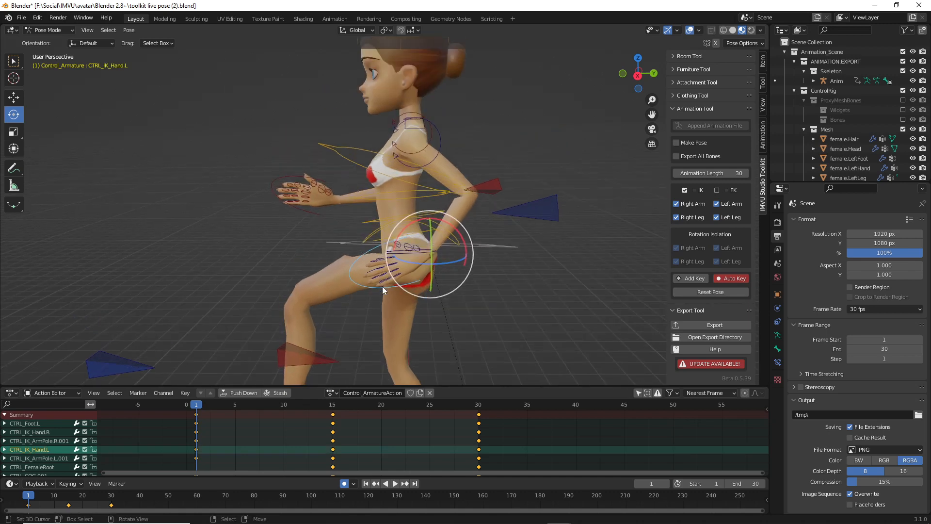
{"action": "mouse_move", "coordinate": [437, 164]}
{"action": "left_mouse_down"}
{"action": "mouse_move", "coordinate": [427, 158]}
{"action": "mouse_move", "coordinate": [451, 159]}
{"action": "left_mouse_up"}
{"action": "left_click_drag", "start_coordinate": [559, 230], "coordinate": [514, 199]}
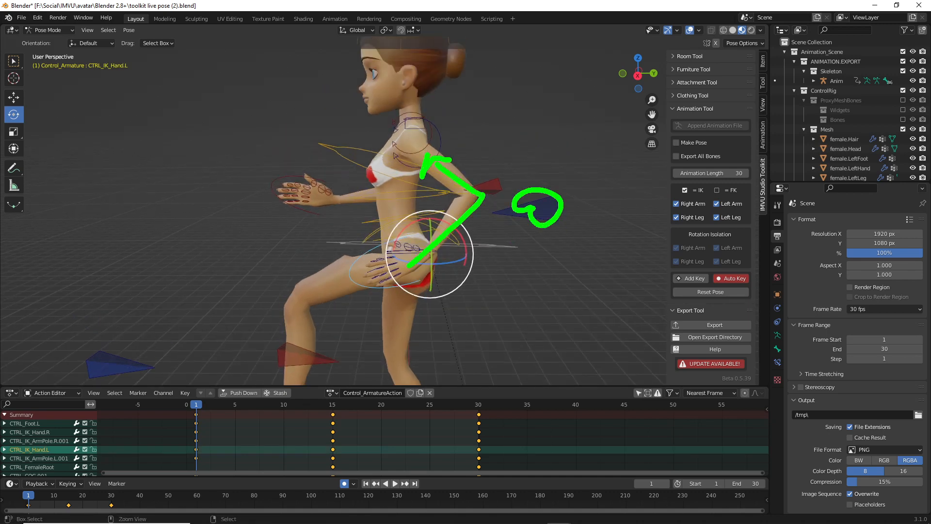
{"action": "key", "text": "Escape"}
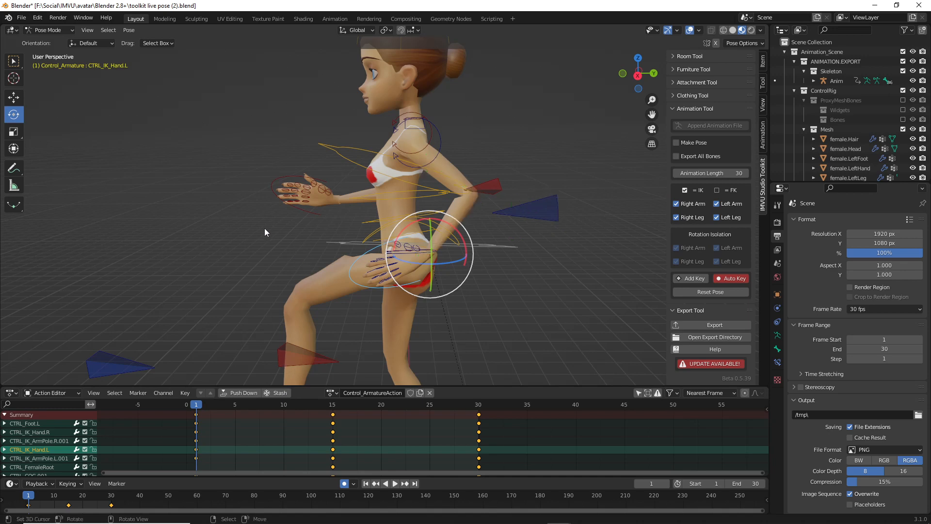
Step: Rotate the left clavicle control CTRL_Clavical.L upward at frame 1 to raise the left shoulder
{"action": "middle_click_drag", "start_coordinate": [264, 228], "coordinate": [417, 213]}
{"action": "left_click", "coordinate": [436, 117]}
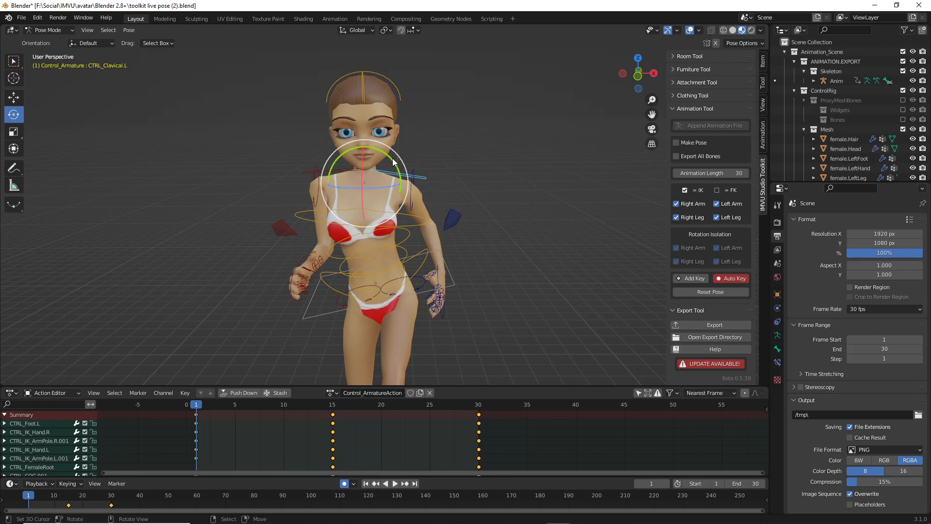
{"action": "left_click_drag", "start_coordinate": [394, 162], "coordinate": [387, 143]}
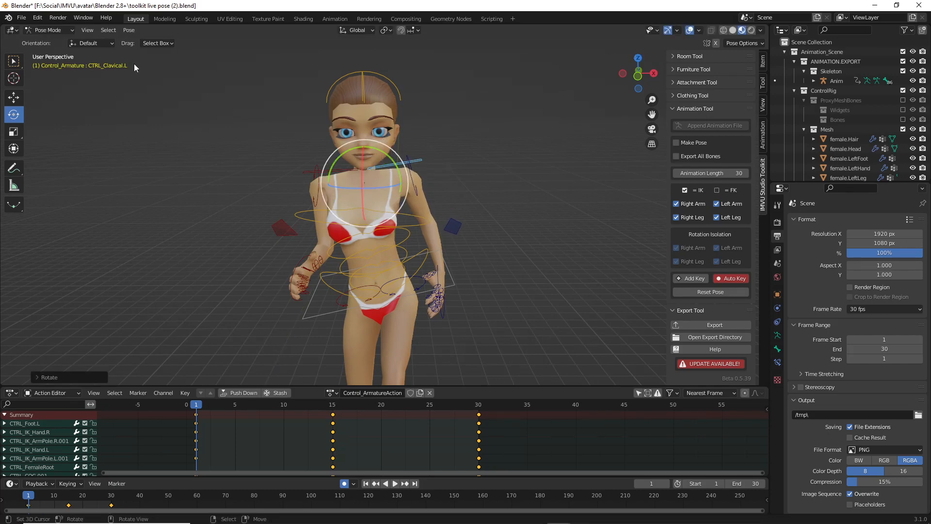
Step: Copy the left clavicle control's pose from frame 1 to frame 30
{"action": "left_click", "coordinate": [131, 30]}
{"action": "left_click", "coordinate": [150, 123]}
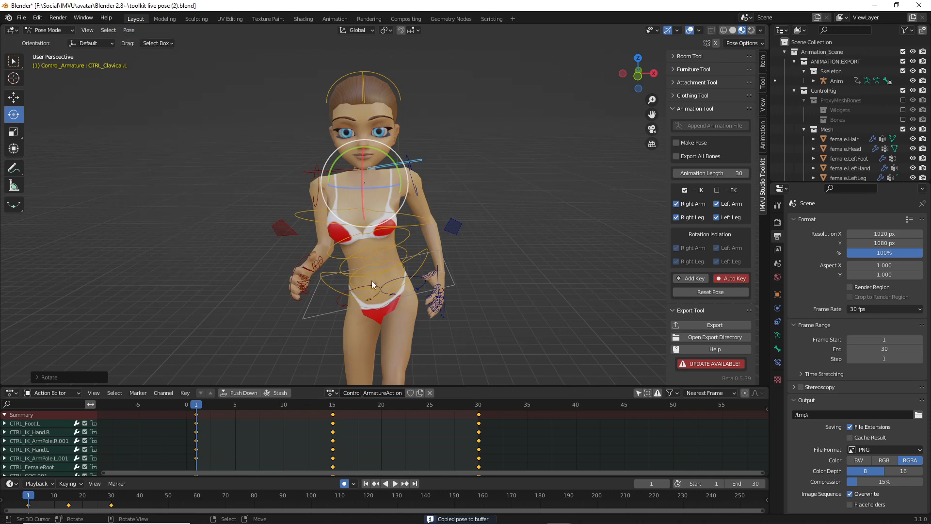
{"action": "left_click", "coordinate": [479, 421]}
{"action": "left_click", "coordinate": [130, 30]}
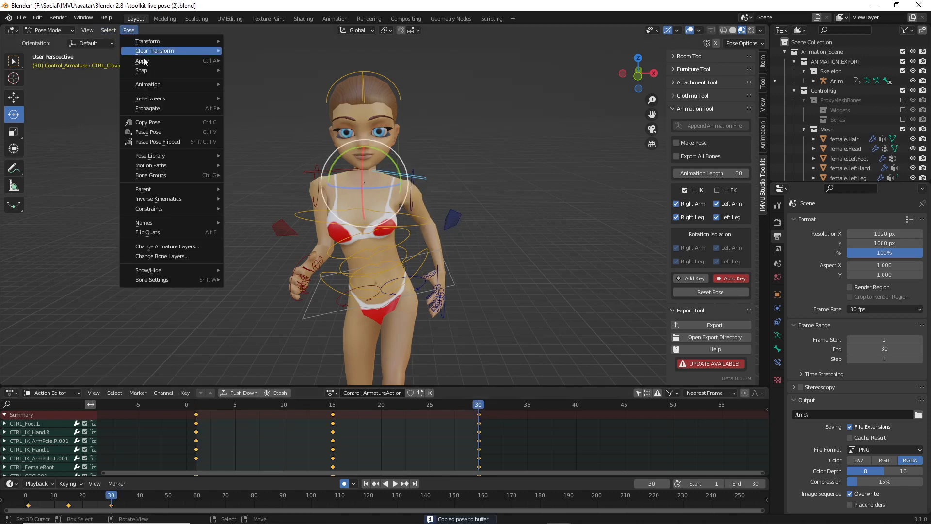
{"action": "left_click", "coordinate": [152, 133]}
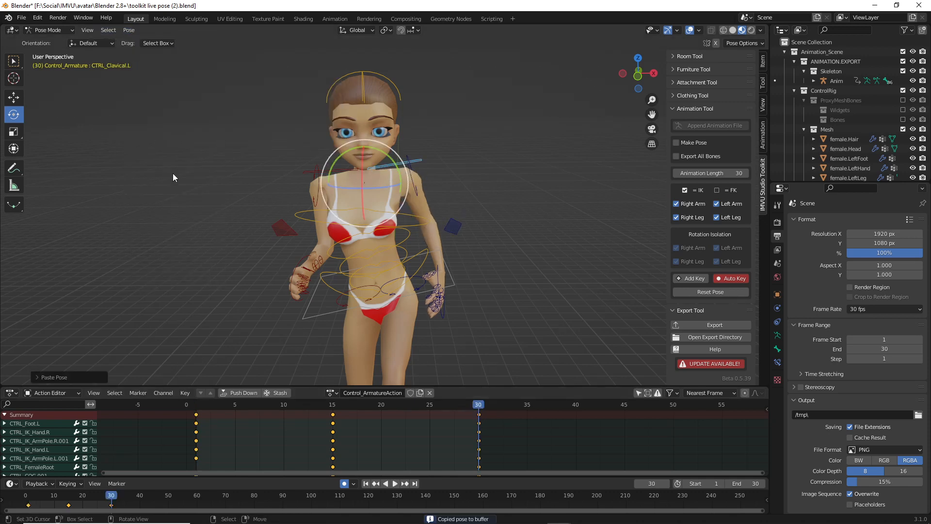
Step: Clear all transforms of the left clavicle control CTRL_Clavical.L at frame 15
{"action": "left_click", "coordinate": [334, 416]}
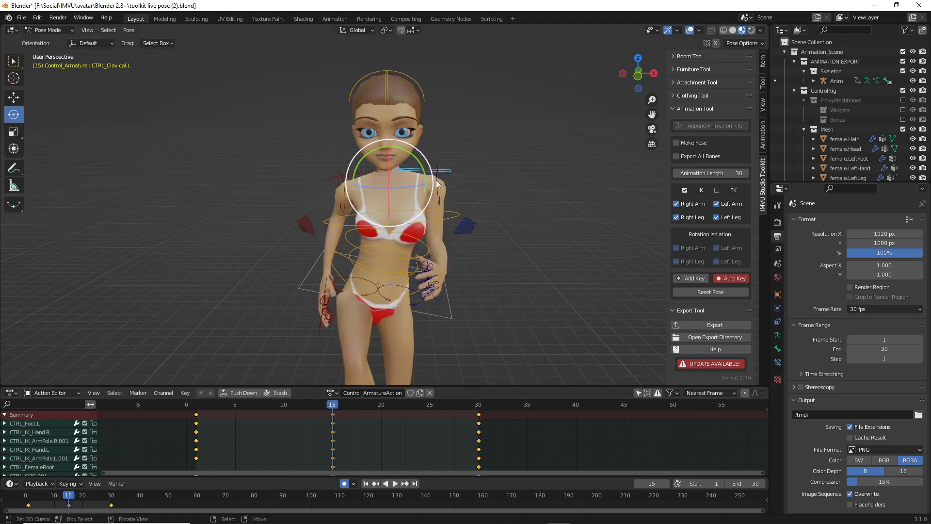
{"action": "mouse_move", "coordinate": [440, 176]}
{"action": "middle_mouse_down"}
{"action": "mouse_move", "coordinate": [427, 184]}
{"action": "mouse_move", "coordinate": [456, 179]}
{"action": "middle_mouse_up"}
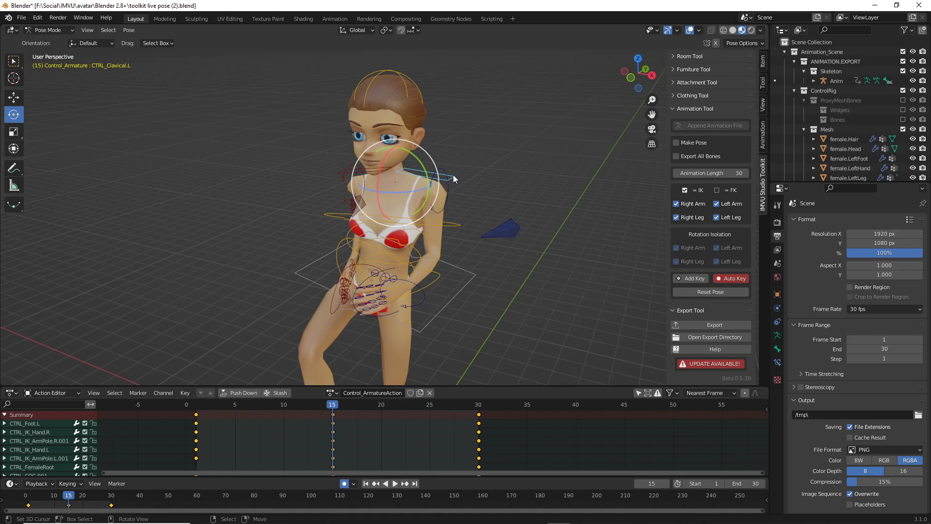
{"action": "left_click", "coordinate": [129, 31]}
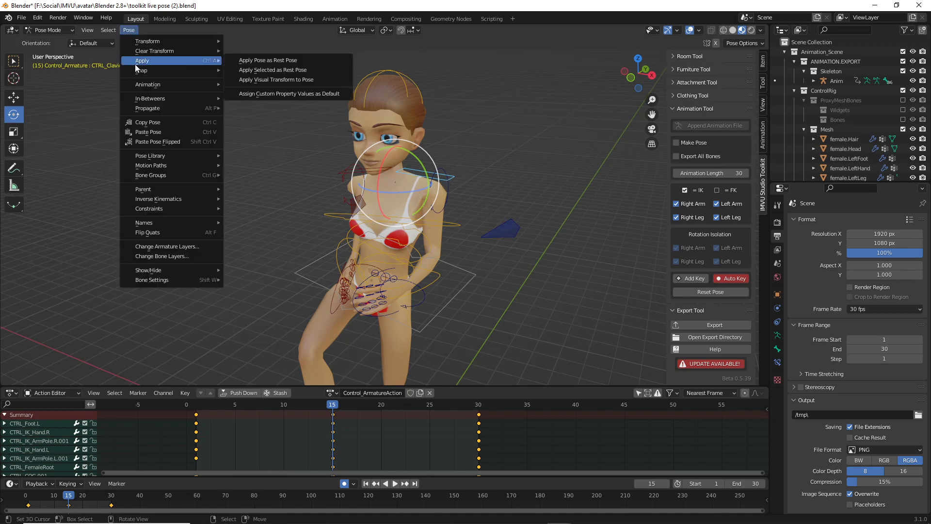
{"action": "mouse_move", "coordinate": [139, 53]}
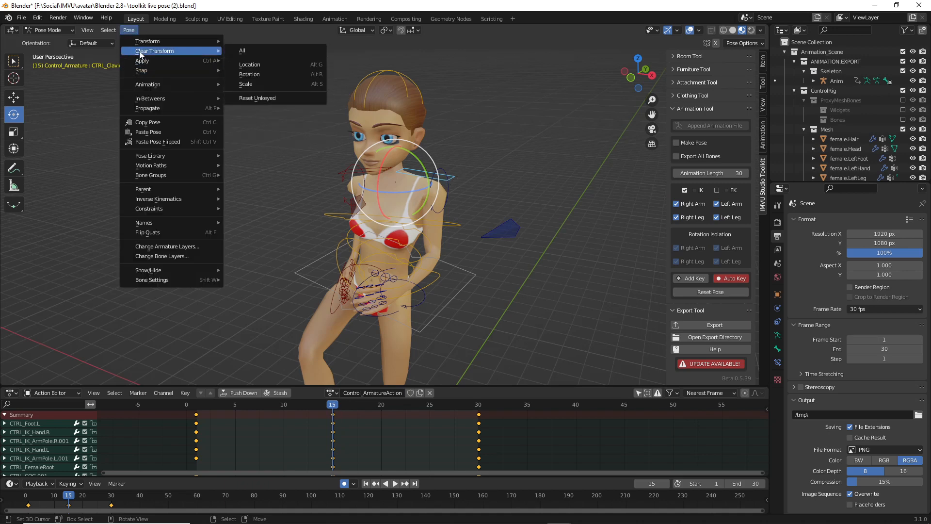
{"action": "left_click", "coordinate": [251, 51]}
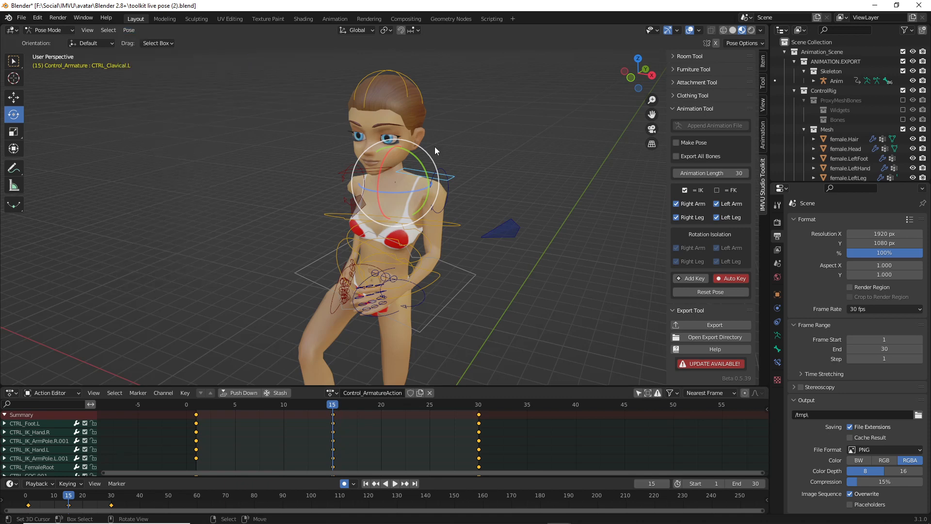
{"action": "middle_click_drag", "start_coordinate": [381, 180], "coordinate": [420, 172]}
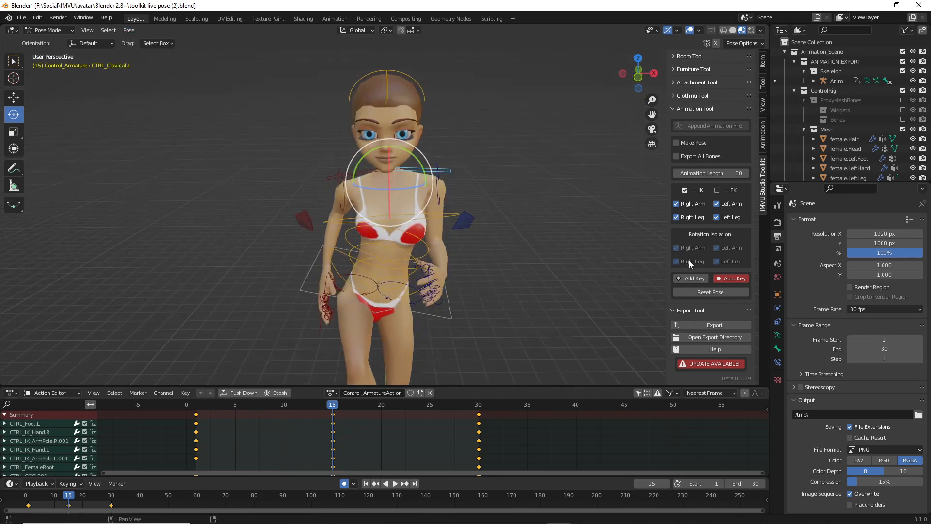
{"action": "key", "text": "ctrl+2"}
{"action": "left_click_drag", "start_coordinate": [683, 302], "coordinate": [745, 302]}
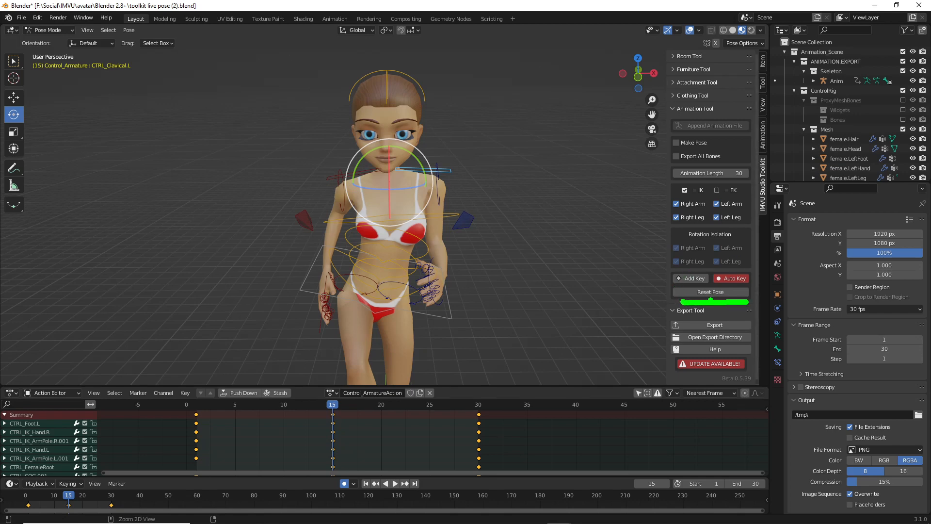
Step: Rotate the left clavicle control CTRL_Clavical.L downward at frame 15 to lower the left shoulder, and compare with frame 1
{"action": "key", "text": "Escape"}
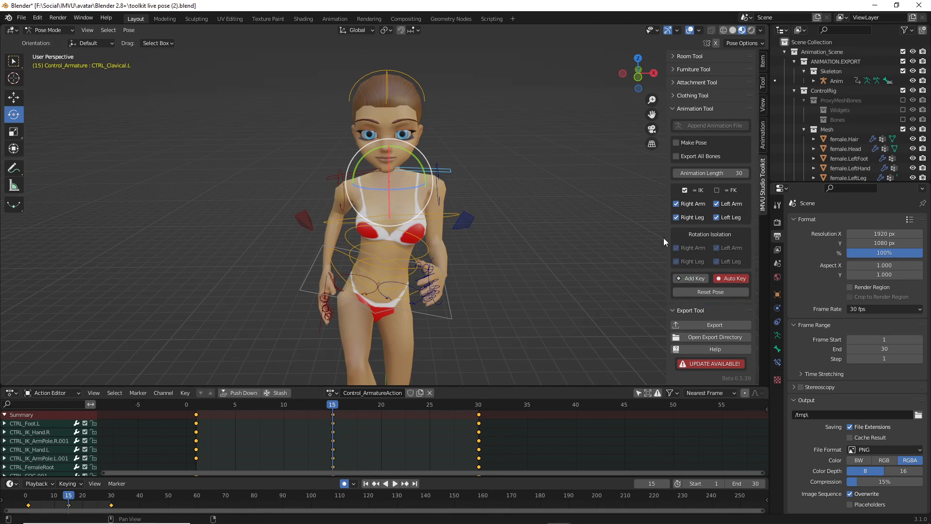
{"action": "left_click", "coordinate": [331, 177]}
{"action": "left_click_drag", "start_coordinate": [377, 147], "coordinate": [413, 165]}
{"action": "left_click", "coordinate": [450, 172]}
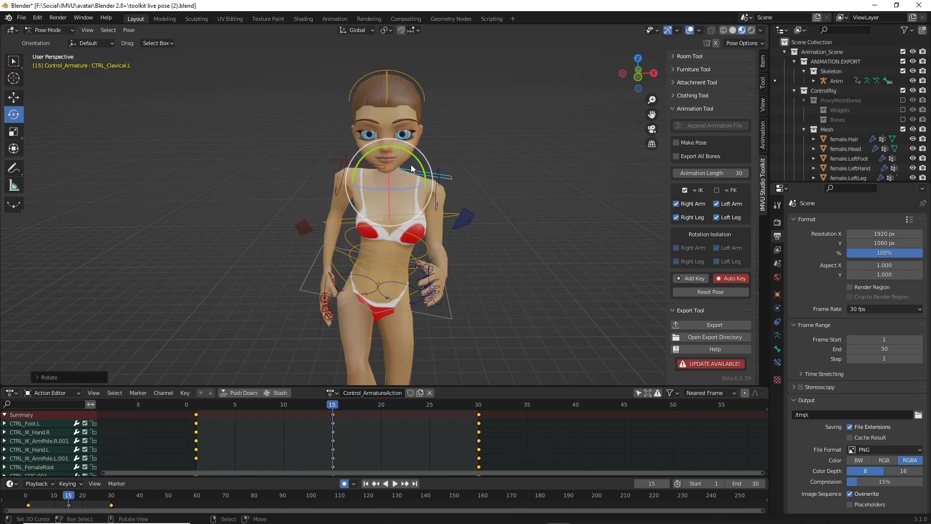
{"action": "left_click_drag", "start_coordinate": [334, 405], "coordinate": [198, 409]}
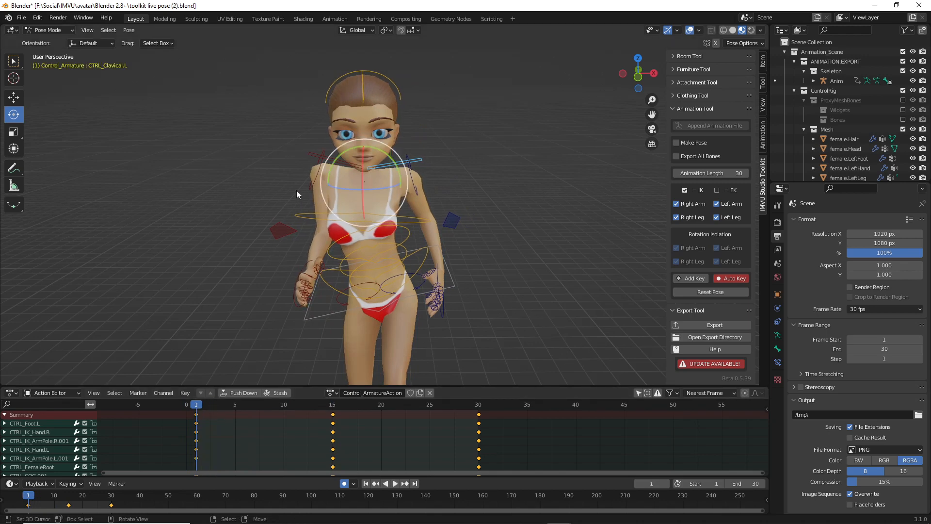
{"action": "left_click", "coordinate": [332, 407]}
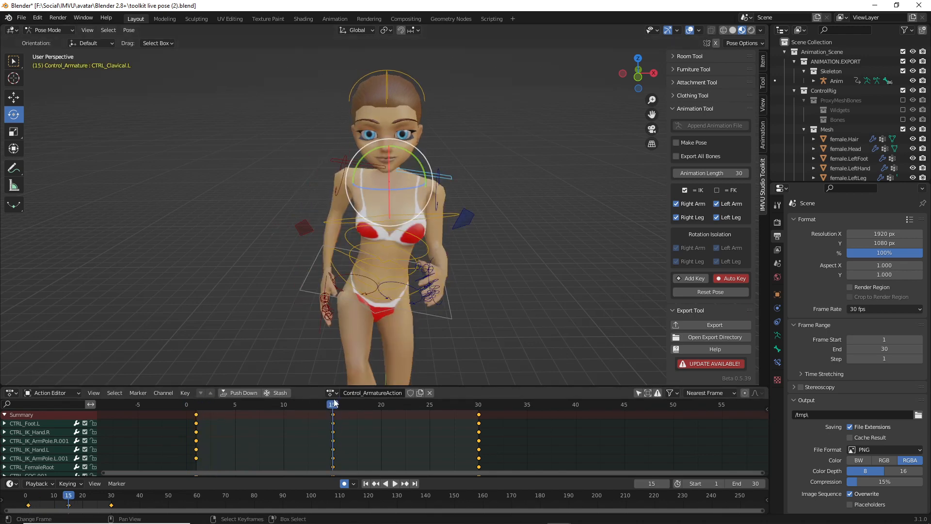
Step: Clear all transforms of the right clavicle control CTRL_Clavicle.R at frame 1
{"action": "left_click", "coordinate": [333, 160]}
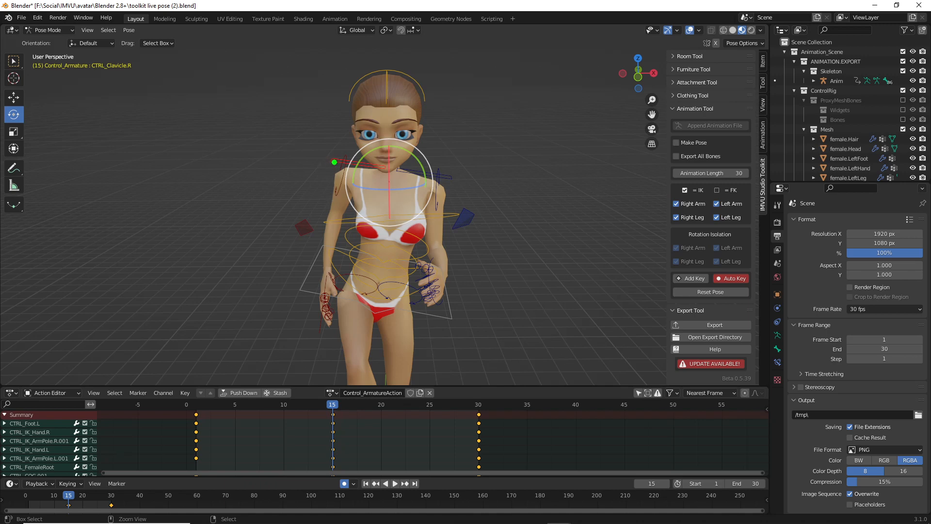
{"action": "left_click_drag", "start_coordinate": [368, 167], "coordinate": [300, 163]}
{"action": "left_click_drag", "start_coordinate": [192, 411], "coordinate": [193, 445]}
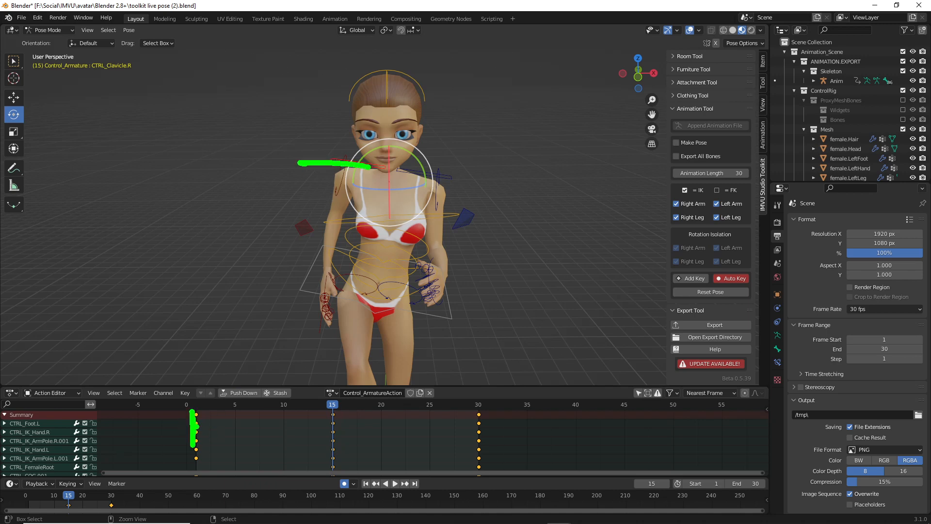
{"action": "key", "text": "Escape"}
{"action": "left_click", "coordinate": [197, 423]}
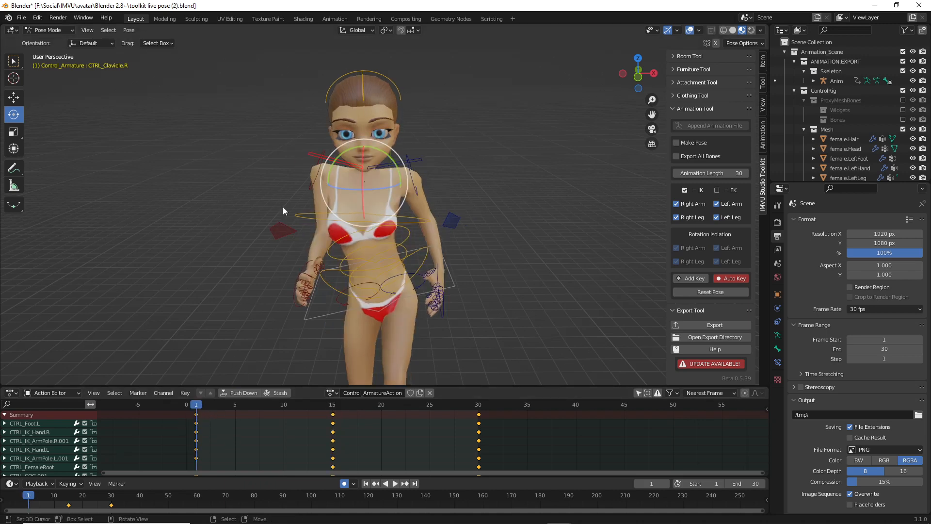
{"action": "left_click", "coordinate": [128, 30]}
{"action": "mouse_move", "coordinate": [135, 52]}
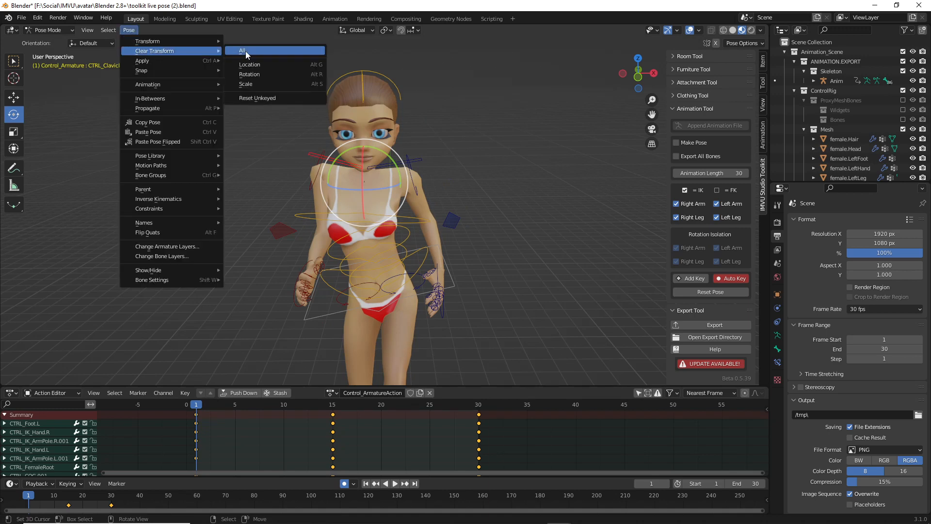
{"action": "left_click", "coordinate": [246, 51]}
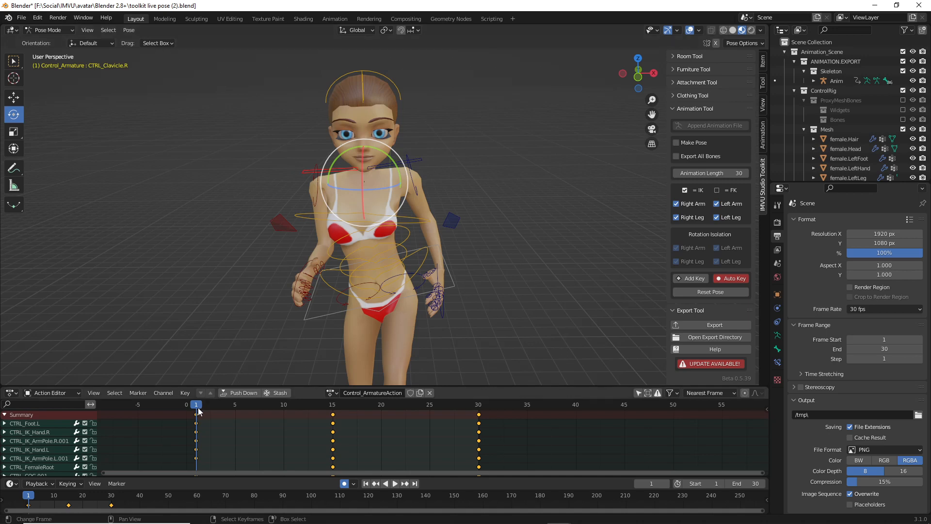
Step: Compare the right shoulder at frames 30, 1 and 15, and rotate CTRL_Clavicle.R downward at frame 1
{"action": "left_click", "coordinate": [480, 417]}
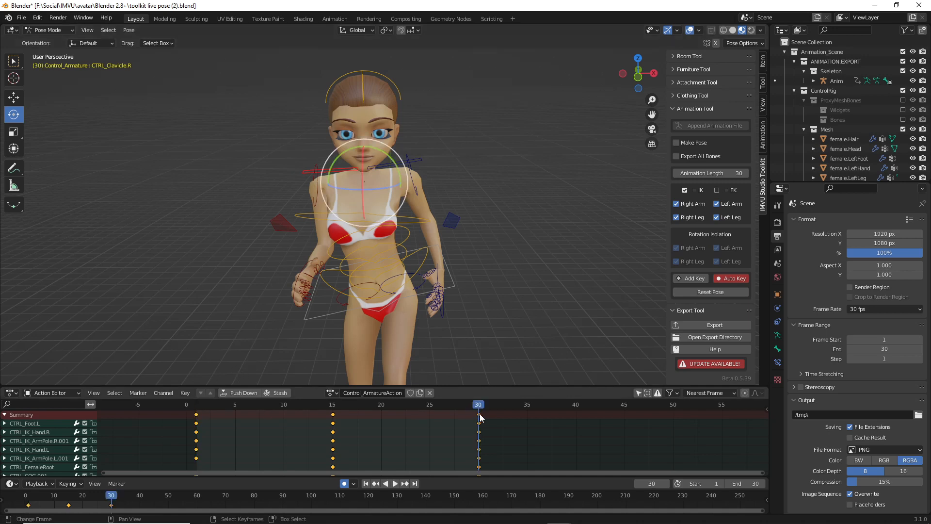
{"action": "left_click", "coordinate": [196, 415]}
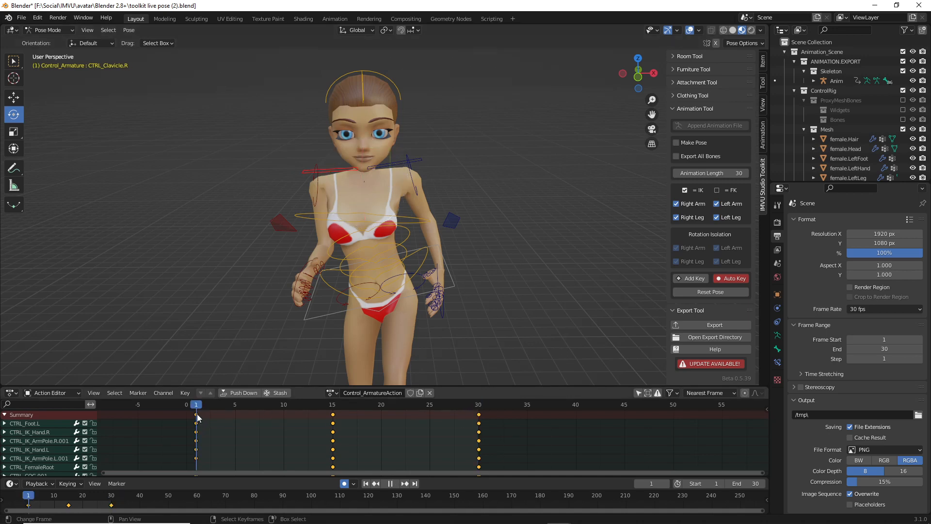
{"action": "left_click", "coordinate": [334, 416]}
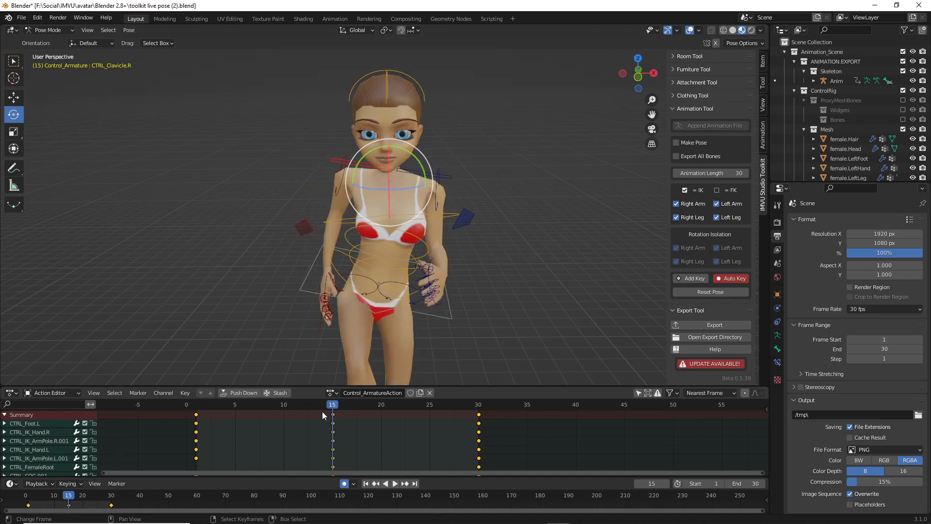
{"action": "left_click", "coordinate": [197, 415]}
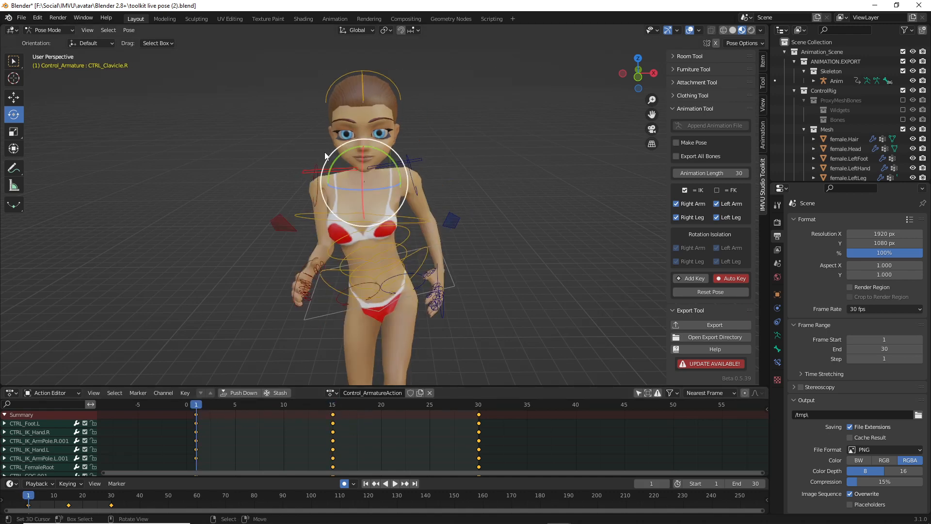
{"action": "left_click_drag", "start_coordinate": [337, 157], "coordinate": [332, 168]}
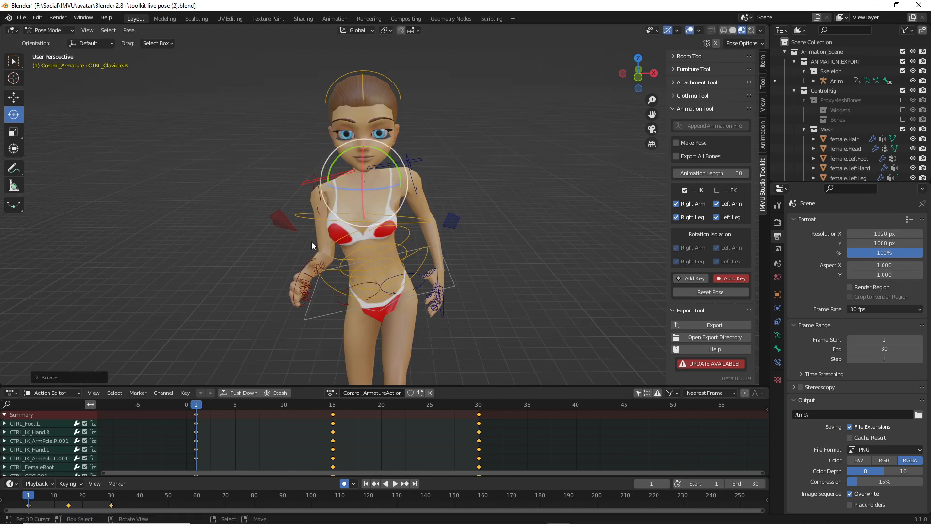
Step: Copy the right clavicle control's pose from frame 1 to frame 30
{"action": "left_click", "coordinate": [128, 30]}
{"action": "left_click", "coordinate": [140, 121]}
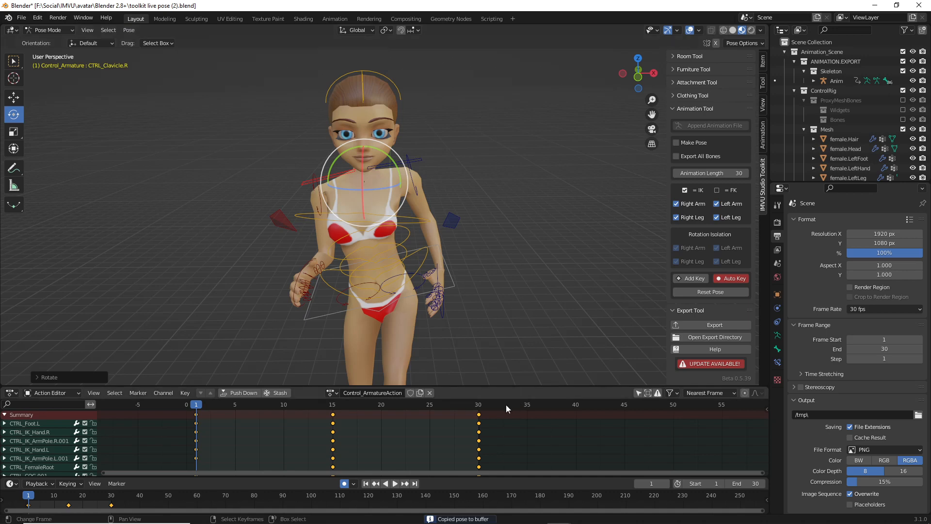
{"action": "left_click", "coordinate": [479, 405]}
{"action": "left_click", "coordinate": [129, 30]}
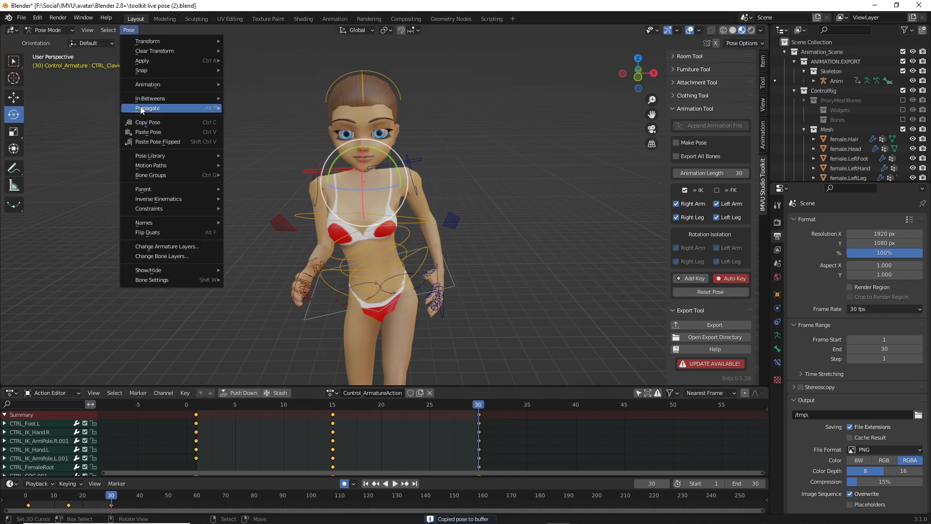
{"action": "left_click", "coordinate": [145, 132]}
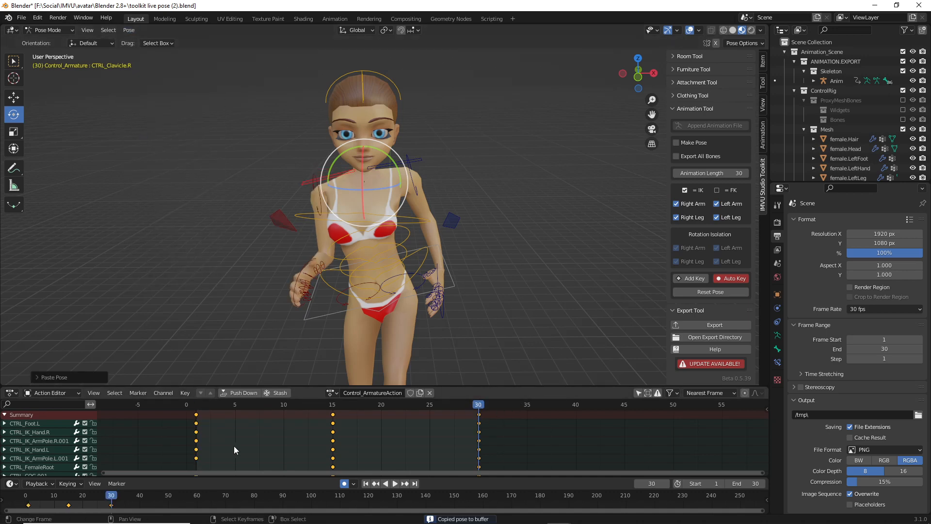
Step: Play the animation and check the shoulder and hip motion from the front and the side
{"action": "key", "text": "space"}
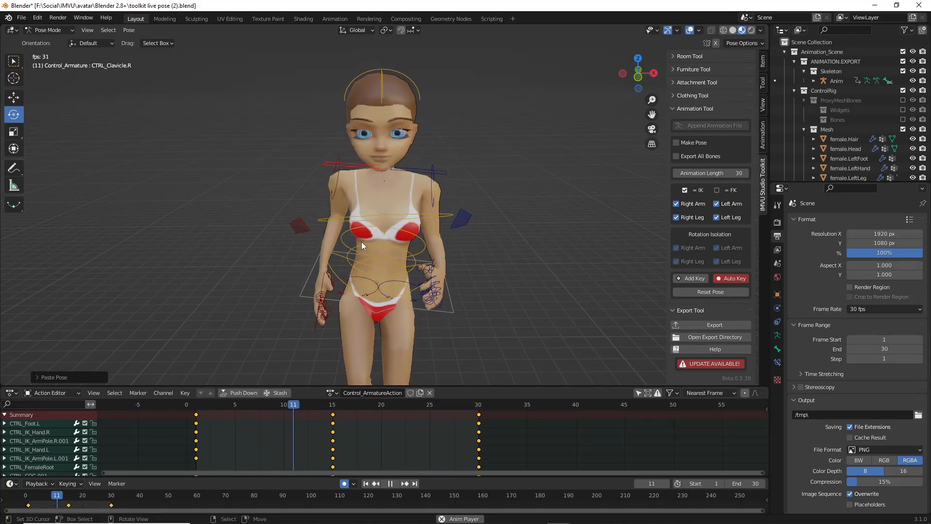
{"action": "middle_click_drag", "start_coordinate": [362, 242], "coordinate": [426, 231]}
{"action": "key", "text": "space"}
Step: Save the scene as a new file named toolkit live pose (3).blend
{"action": "left_click", "coordinate": [22, 18]}
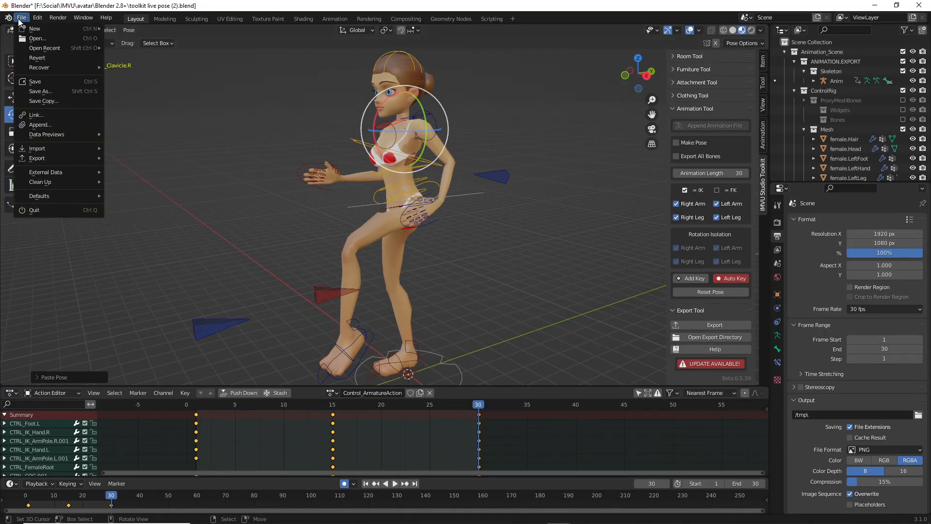
{"action": "left_click", "coordinate": [30, 95]}
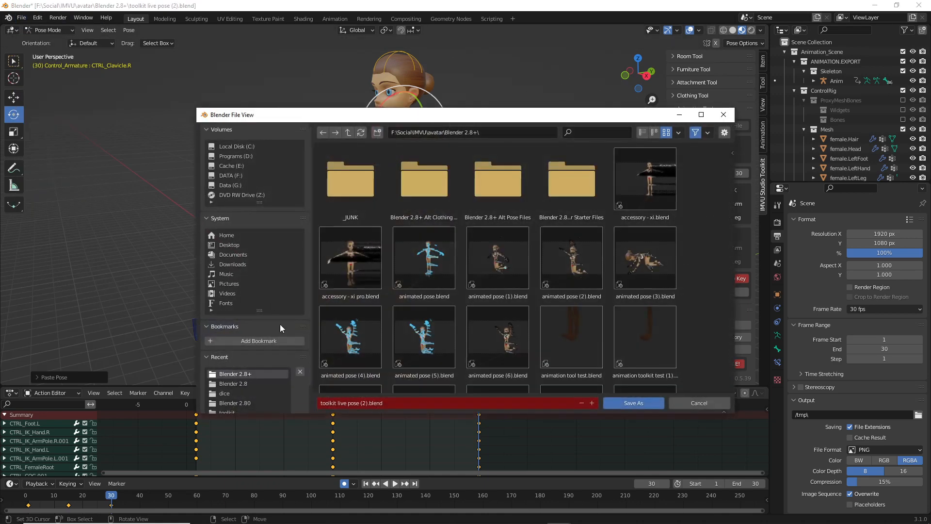
{"action": "left_click", "coordinate": [364, 409]}
{"action": "left_click", "coordinate": [363, 407]}
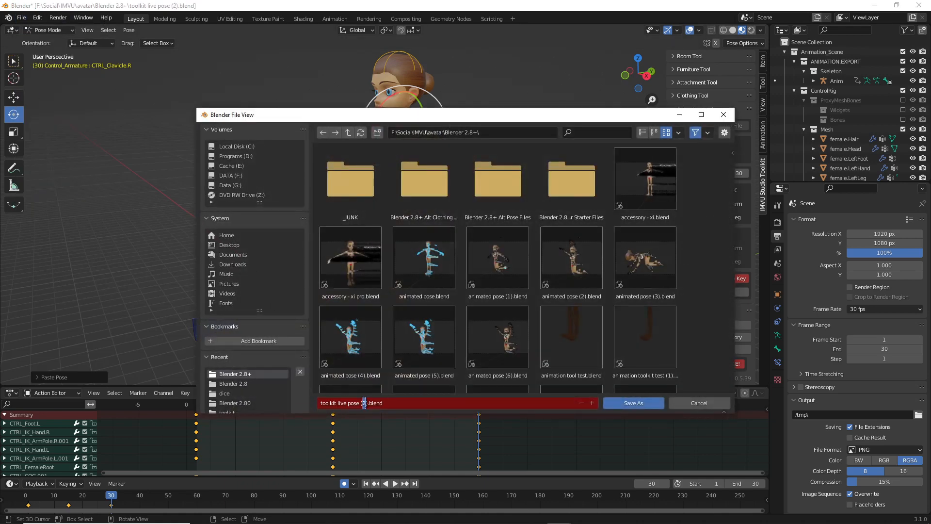
{"action": "left_click", "coordinate": [638, 403]}
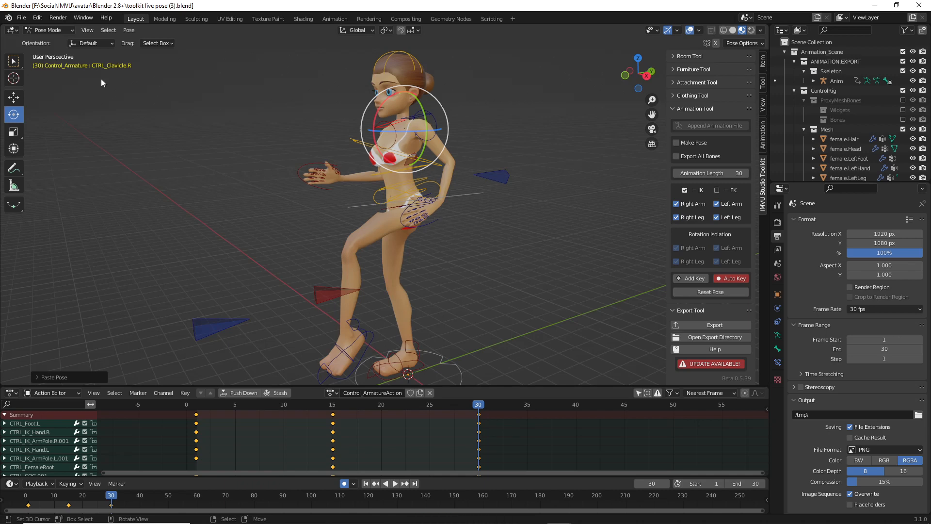
Step: Create a new file from the General template
{"action": "left_click", "coordinate": [21, 18]}
{"action": "mouse_move", "coordinate": [30, 30]}
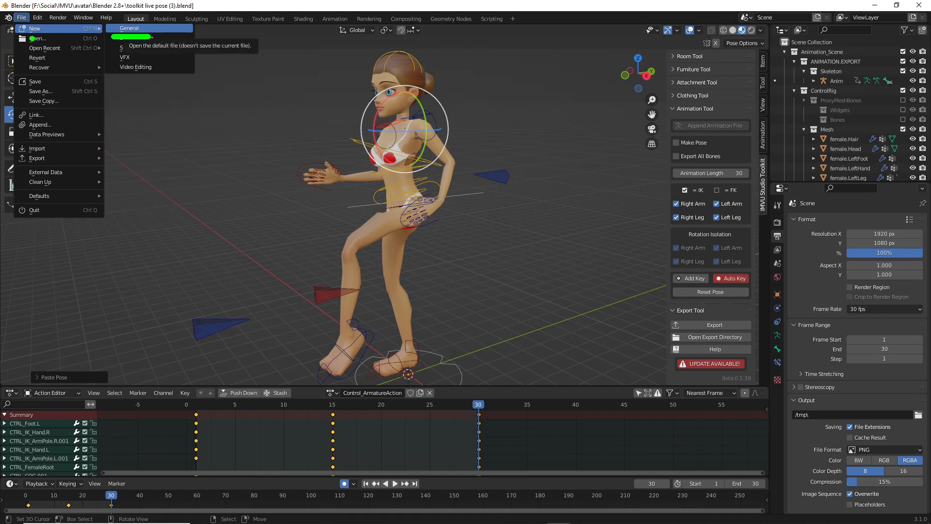
{"action": "left_click_drag", "start_coordinate": [32, 38], "coordinate": [39, 38]}
{"action": "left_click_drag", "start_coordinate": [16, 22], "coordinate": [27, 26]}
{"action": "left_click", "coordinate": [139, 30]}
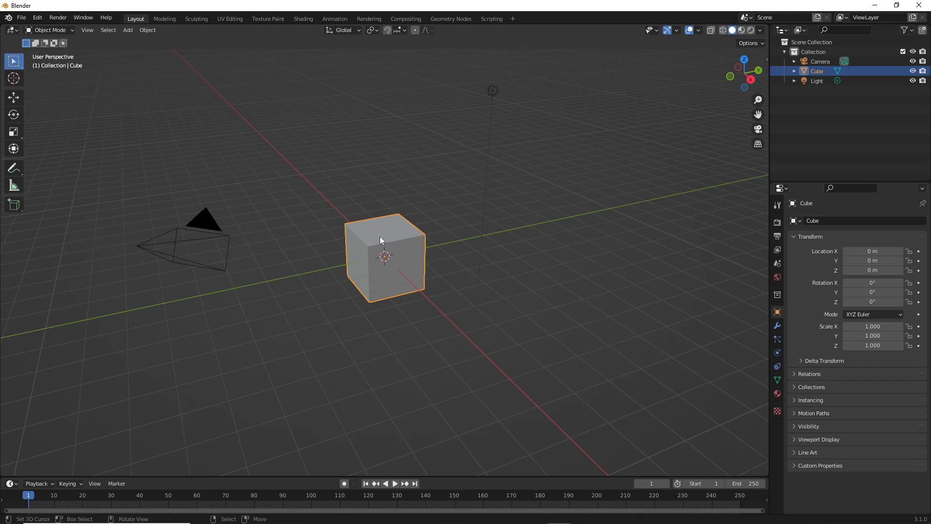
Step: Show the 3D viewport's sidebar and open the IMVU Studio Toolkit tools
{"action": "left_click_drag", "start_coordinate": [370, 226], "coordinate": [435, 407]}
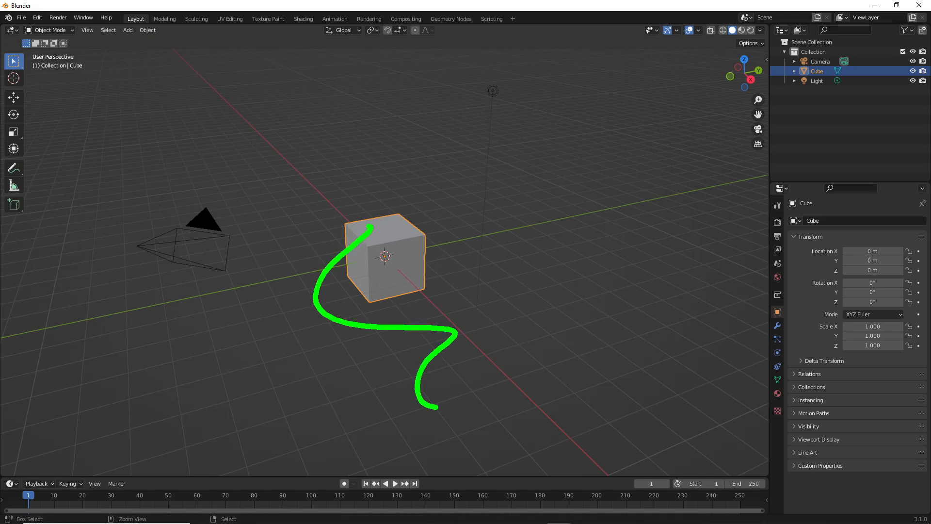
{"action": "key", "text": "Escape"}
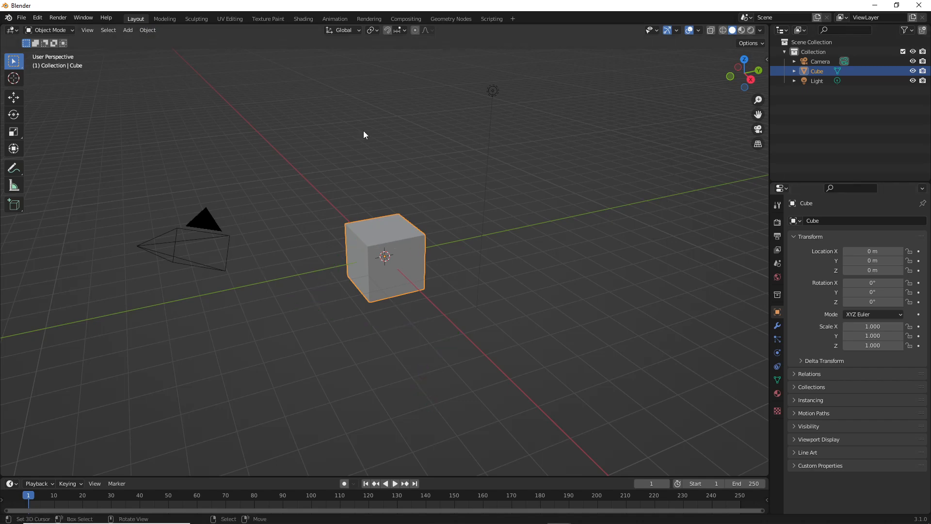
{"action": "left_click", "coordinate": [87, 30]}
{"action": "left_click", "coordinate": [91, 51]}
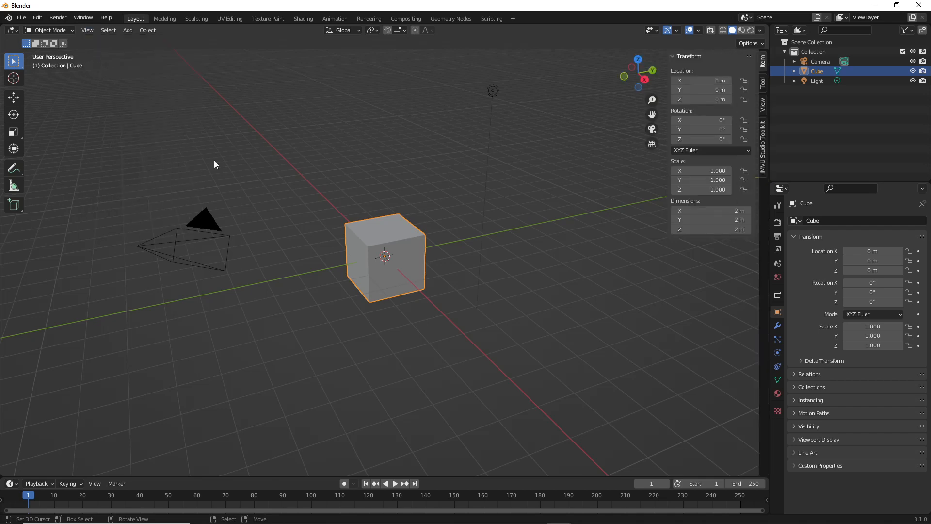
{"action": "left_click", "coordinate": [763, 148]}
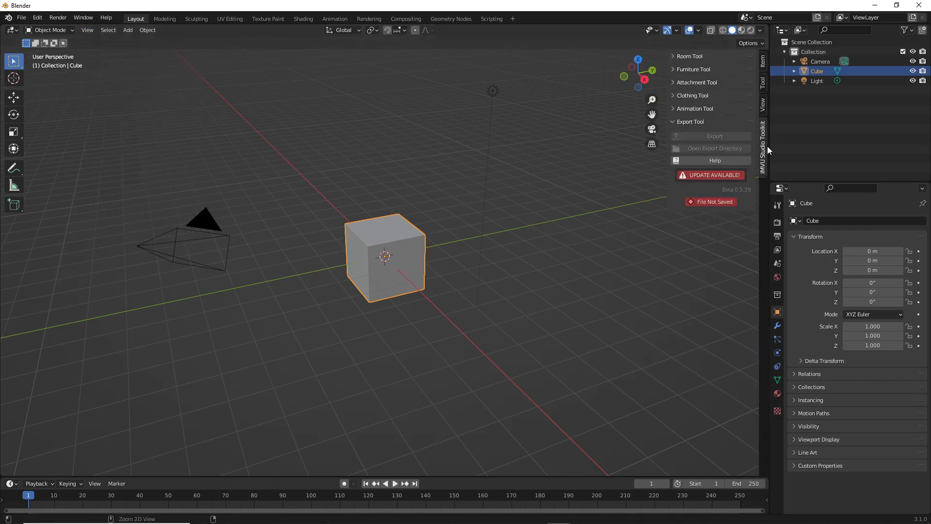
Step: Append the toolkit's animation file to the new scene with the Animation Tool
{"action": "left_click_drag", "start_coordinate": [781, 124], "coordinate": [780, 167]}
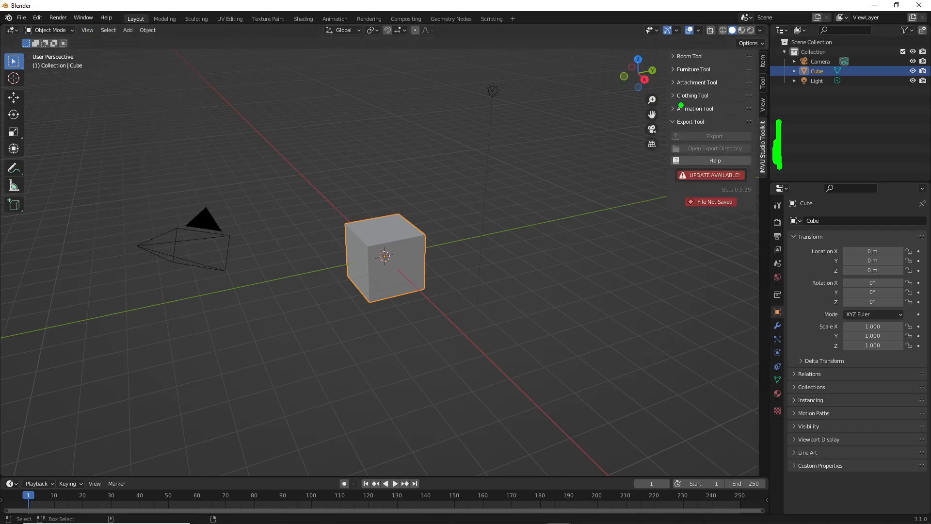
{"action": "left_click_drag", "start_coordinate": [676, 114], "coordinate": [728, 118]}
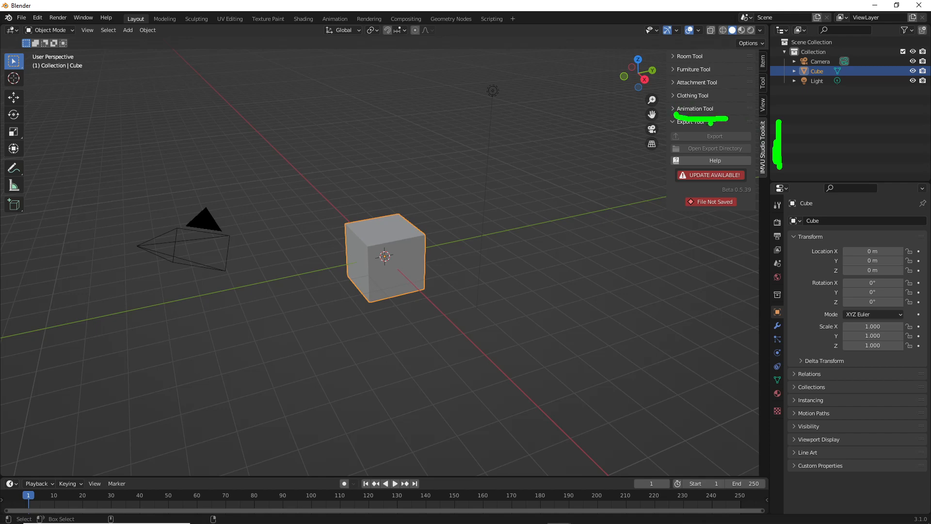
{"action": "left_click", "coordinate": [696, 108]}
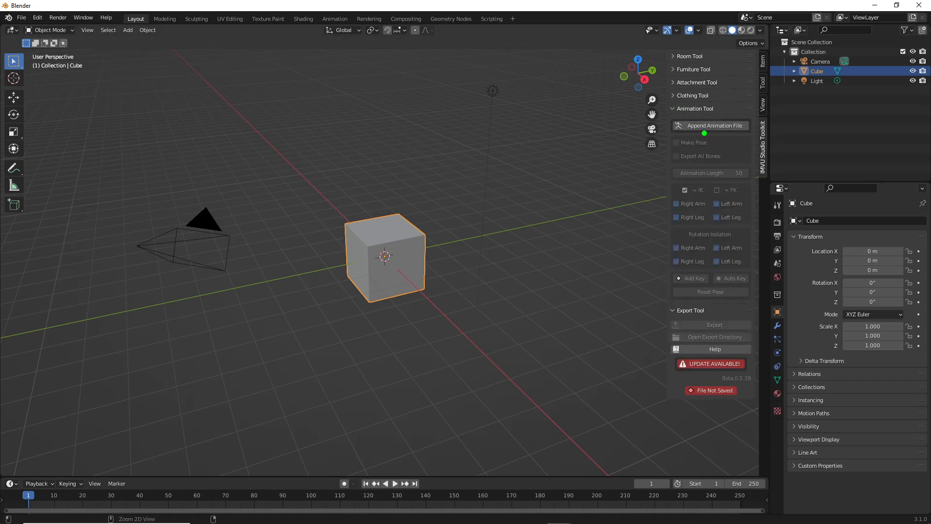
{"action": "left_click_drag", "start_coordinate": [689, 132], "coordinate": [739, 137]}
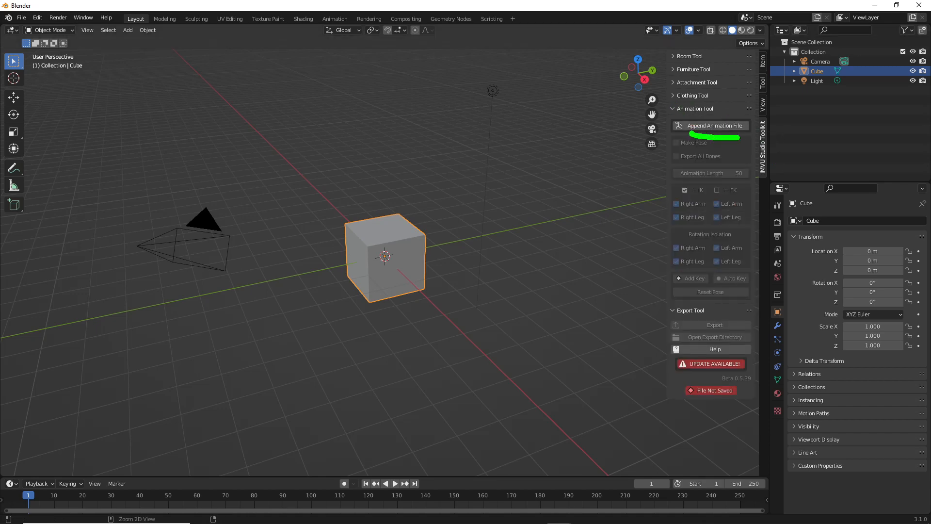
{"action": "left_click", "coordinate": [707, 126]}
{"action": "middle_click_drag", "start_coordinate": [443, 159], "coordinate": [413, 197]}
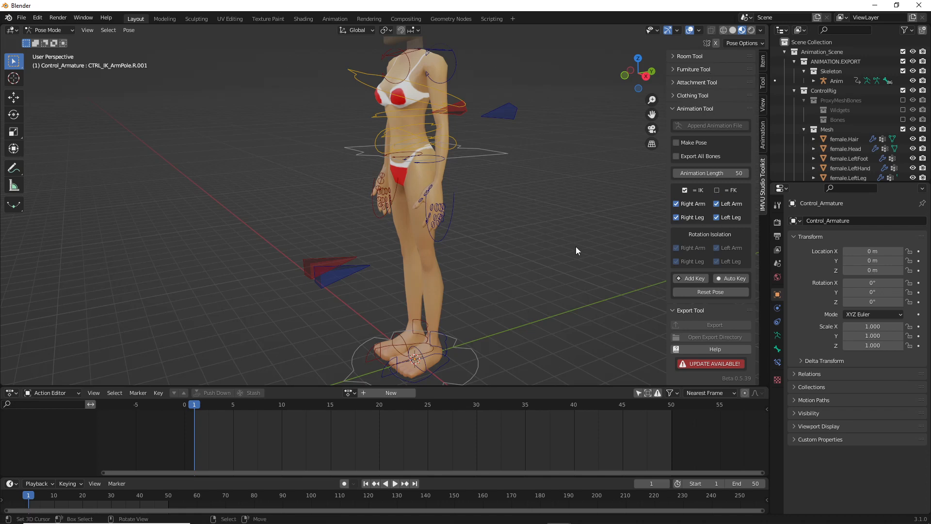
{"action": "middle_click_drag", "start_coordinate": [484, 196], "coordinate": [468, 194]}
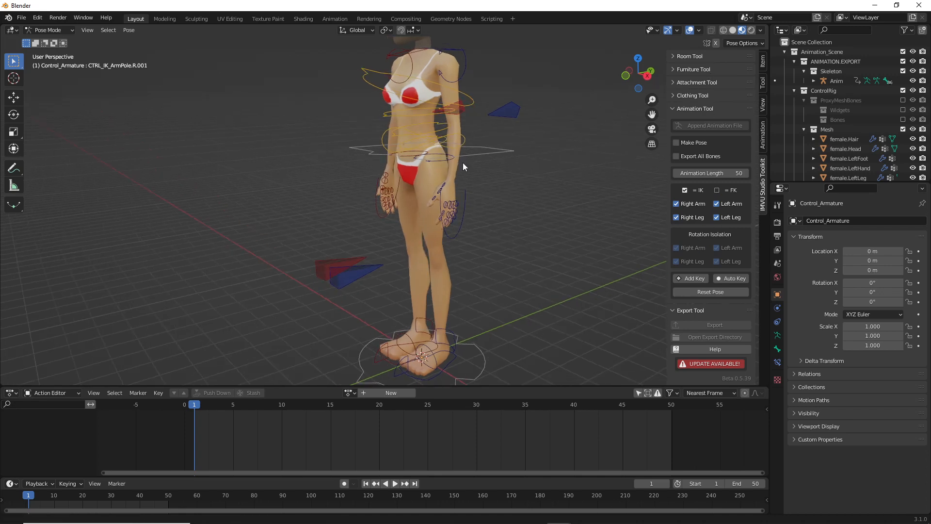
{"action": "middle_click_drag", "start_coordinate": [462, 162], "coordinate": [420, 182]}
{"action": "scroll", "coordinate": [478, 237], "scroll_direction": "up", "scroll_amount": 3}
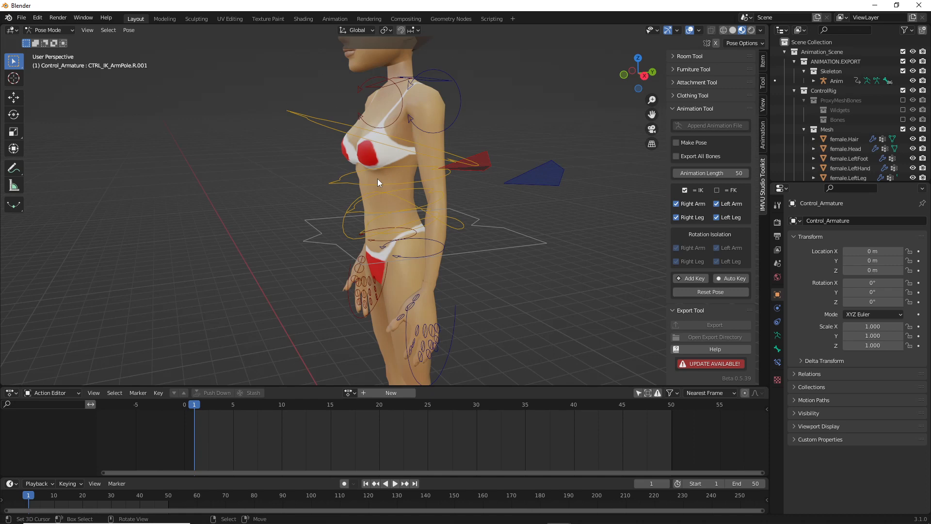
Step: Select the upper torso control CTRL_FK_Torso.004 and activate the Rotate tool
{"action": "middle_click_drag", "start_coordinate": [377, 178], "coordinate": [436, 220]}
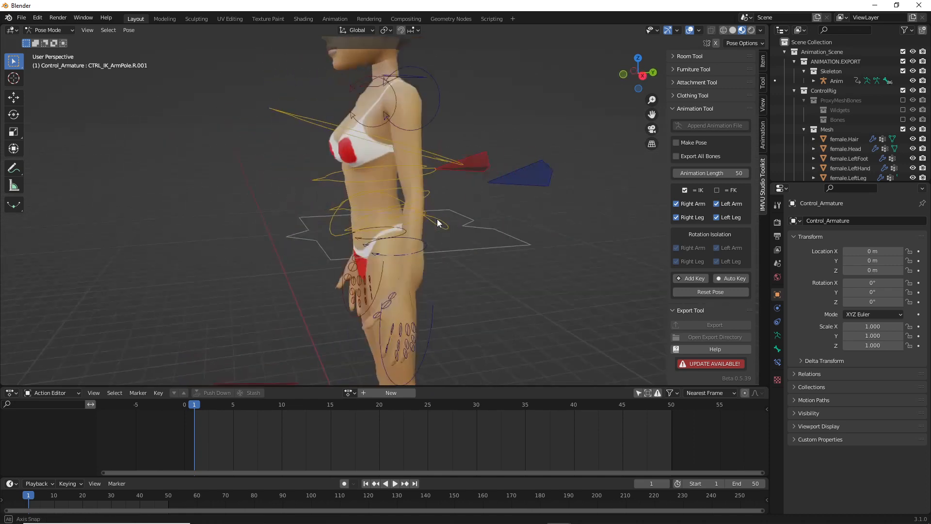
{"action": "left_click", "coordinate": [289, 121]}
{"action": "middle_click_drag", "start_coordinate": [289, 120], "coordinate": [281, 199]}
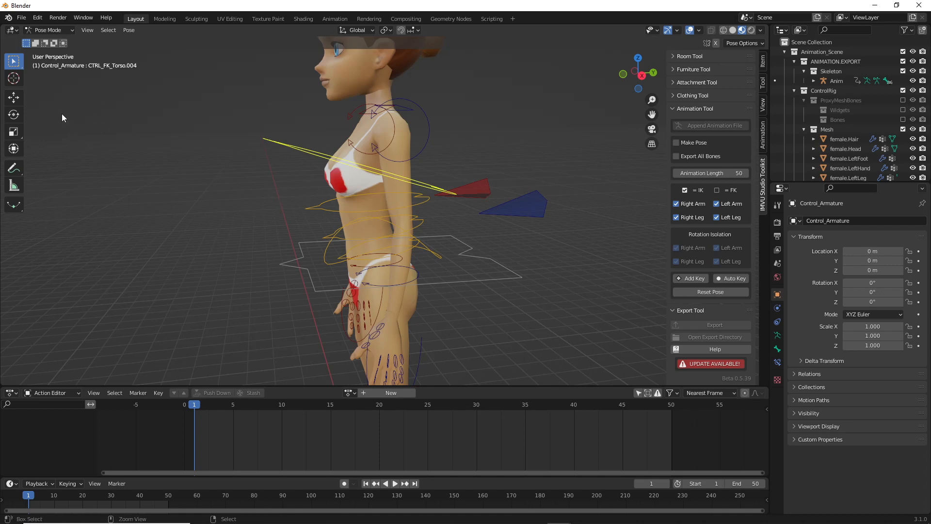
{"action": "left_click_drag", "start_coordinate": [29, 114], "coordinate": [82, 113]}
{"action": "left_click_drag", "start_coordinate": [28, 107], "coordinate": [38, 120]}
{"action": "left_click", "coordinate": [14, 115]}
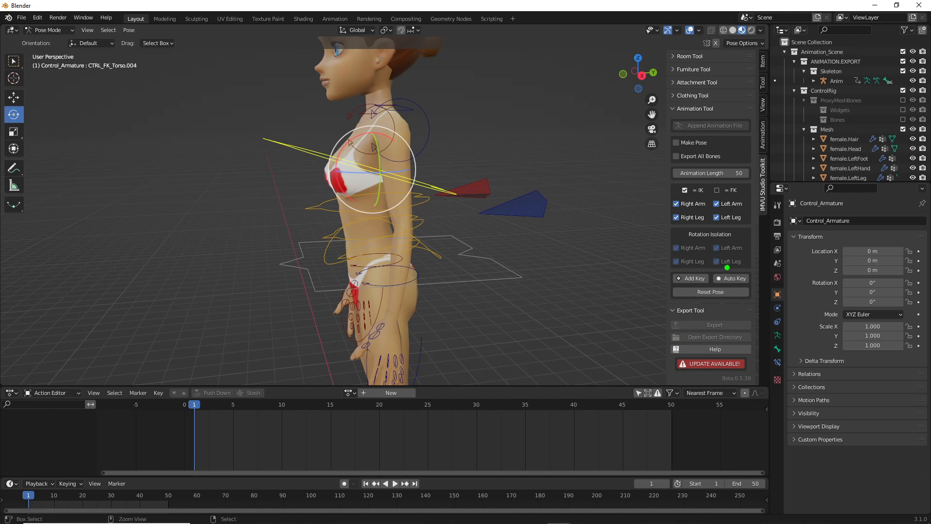
Step: Turn on Auto Key in the toolkit's Animation Tool
{"action": "mouse_move", "coordinate": [727, 267]}
{"action": "left_mouse_down"}
{"action": "mouse_move", "coordinate": [743, 266]}
{"action": "mouse_move", "coordinate": [723, 275]}
{"action": "left_mouse_up"}
{"action": "key", "text": "Escape"}
{"action": "left_click", "coordinate": [735, 278]}
{"action": "mouse_move", "coordinate": [242, 252]}
{"action": "middle_mouse_down"}
{"action": "mouse_move", "coordinate": [331, 249]}
{"action": "mouse_move", "coordinate": [238, 248]}
{"action": "middle_mouse_up"}
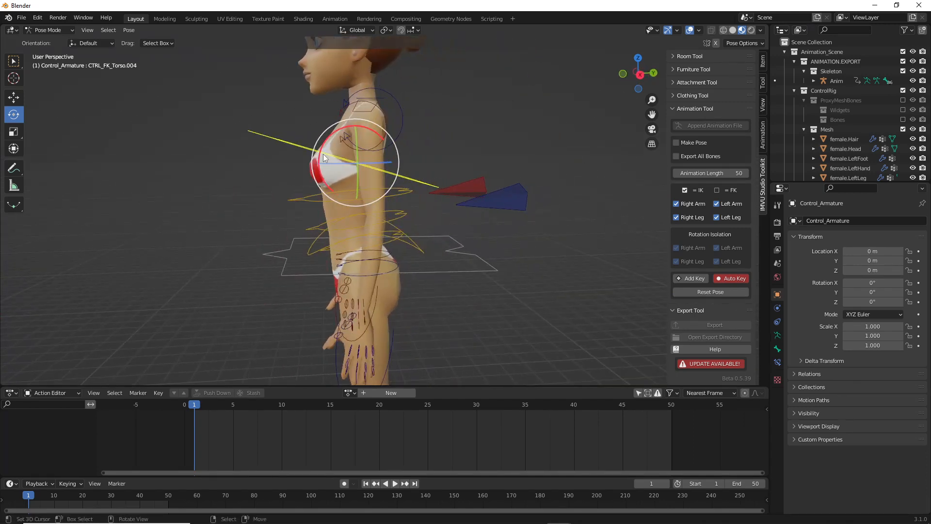
Step: Try rotating the upper torso control backward at frame 1 and undo that rotation
{"action": "mouse_move", "coordinate": [331, 136]}
{"action": "left_mouse_down"}
{"action": "mouse_move", "coordinate": [340, 136]}
{"action": "mouse_move", "coordinate": [335, 125]}
{"action": "mouse_move", "coordinate": [316, 125]}
{"action": "mouse_move", "coordinate": [330, 119]}
{"action": "left_mouse_up"}
{"action": "left_click_drag", "start_coordinate": [331, 120], "coordinate": [331, 120]}
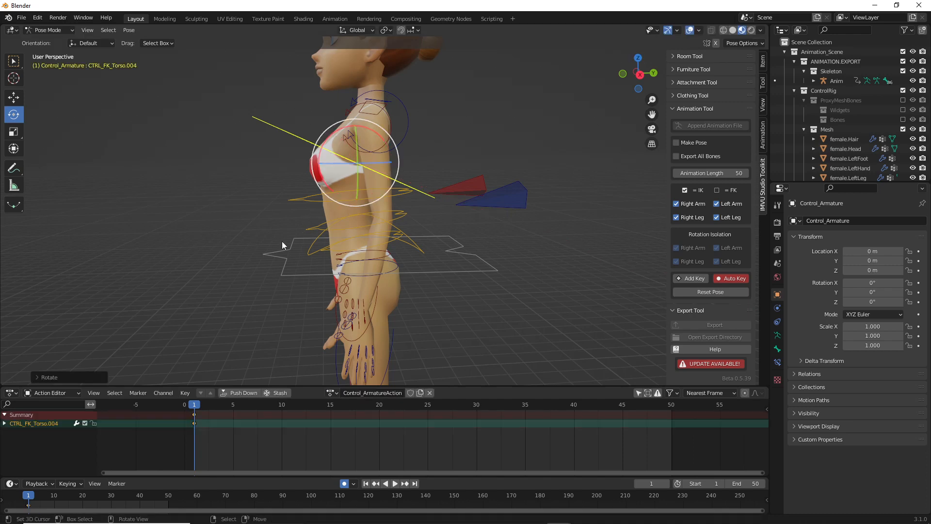
{"action": "mouse_move", "coordinate": [229, 296]}
{"action": "middle_mouse_down"}
{"action": "mouse_move", "coordinate": [251, 285]}
{"action": "mouse_move", "coordinate": [243, 286]}
{"action": "middle_mouse_up"}
{"action": "middle_click_drag", "start_coordinate": [252, 221], "coordinate": [188, 254], "text": "shift"}
{"action": "left_click", "coordinate": [35, 18]}
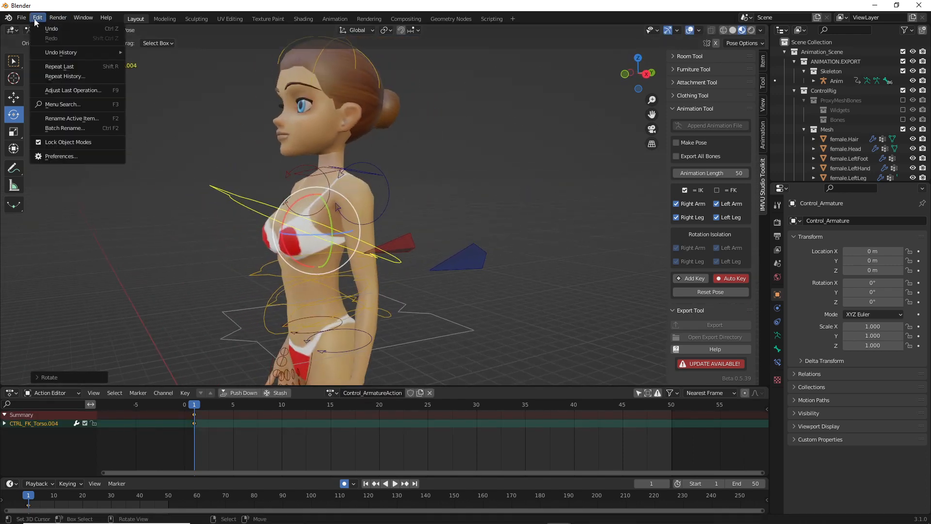
{"action": "left_click", "coordinate": [49, 35]}
Step: Select the upper, middle and lower torso controls one after another to identify their bone names
{"action": "middle_click_drag", "start_coordinate": [233, 251], "coordinate": [259, 290]}
{"action": "left_click", "coordinate": [258, 273]}
{"action": "left_click", "coordinate": [220, 280]}
{"action": "left_click", "coordinate": [243, 190]}
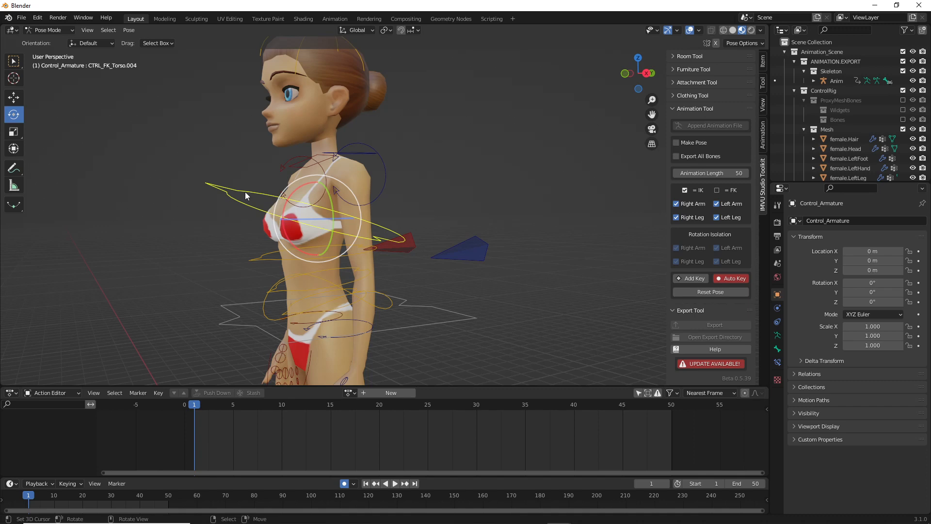
{"action": "middle_click_drag", "start_coordinate": [245, 193], "coordinate": [238, 194]}
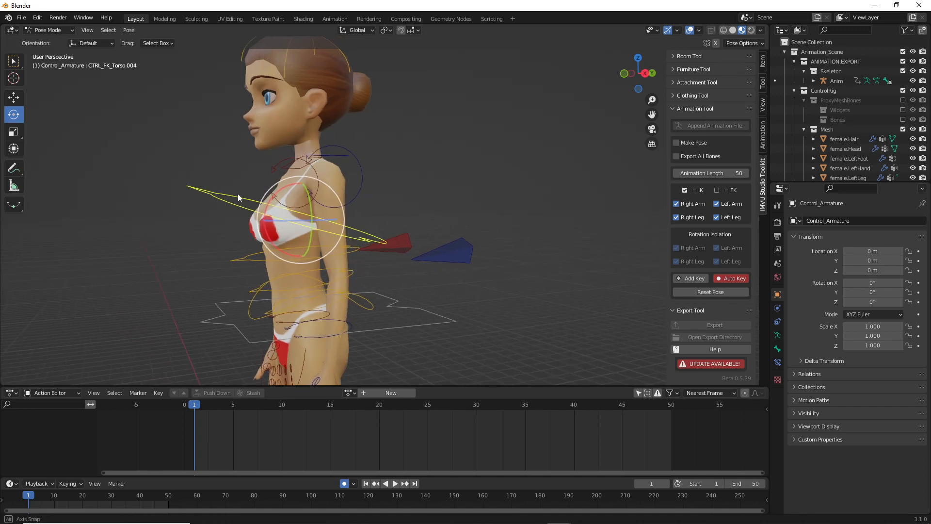
{"action": "left_click_drag", "start_coordinate": [117, 74], "coordinate": [145, 73]}
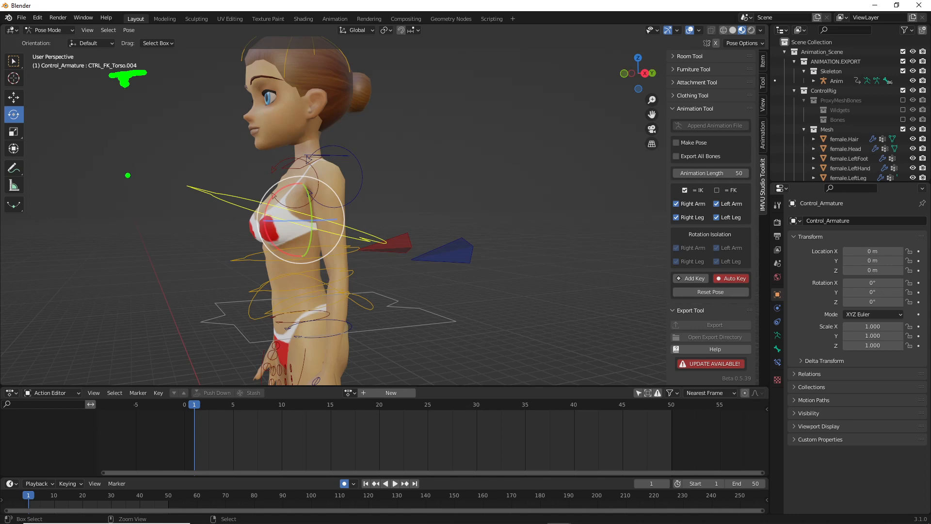
{"action": "key", "text": "Escape"}
{"action": "left_click", "coordinate": [235, 258]}
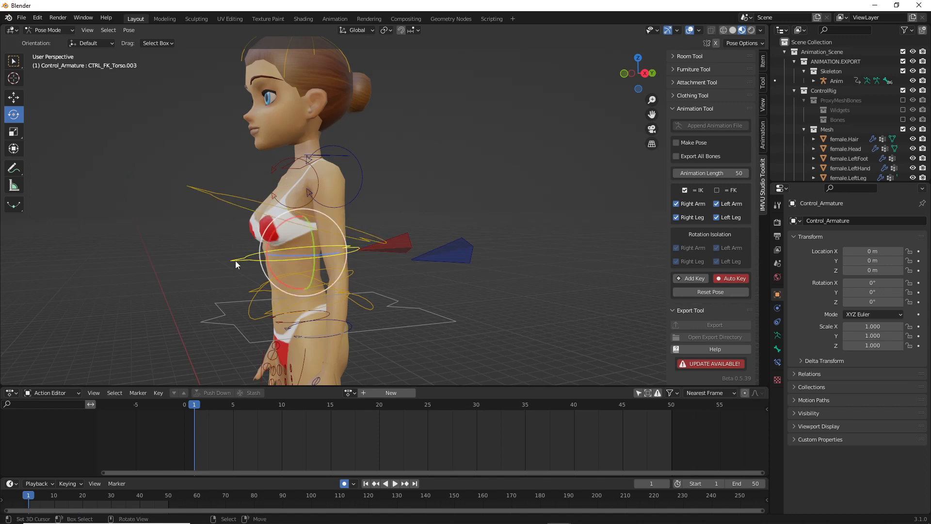
{"action": "middle_click_drag", "start_coordinate": [249, 287], "coordinate": [234, 262]}
{"action": "left_click", "coordinate": [240, 257]}
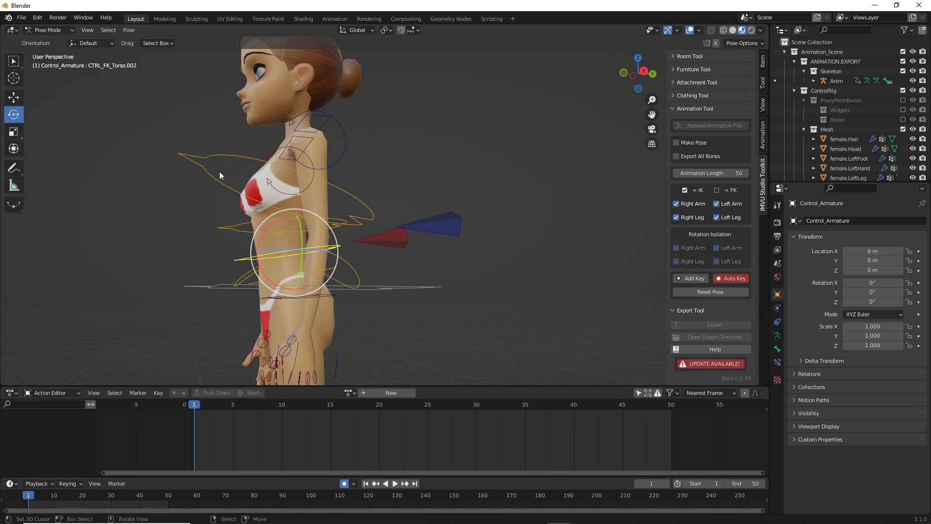
Step: Add keyframes at frame 1 for the torso controls CTRL_FK_Torso.002, CTRL_FK_Torso.003 and CTRL_FK_Torso.004
{"action": "left_click", "coordinate": [217, 152]}
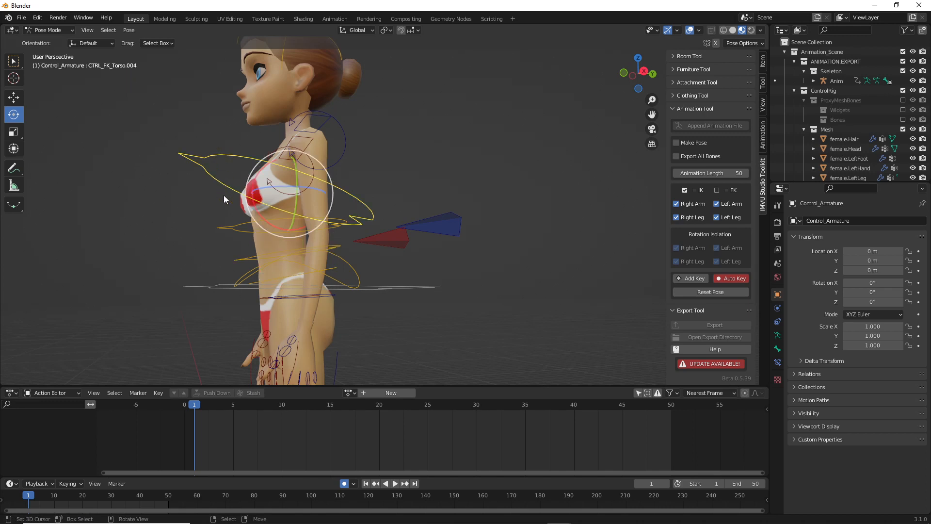
{"action": "left_click", "coordinate": [235, 260]}
{"action": "mouse_move", "coordinate": [237, 257]}
{"action": "middle_mouse_down"}
{"action": "mouse_move", "coordinate": [239, 269]}
{"action": "mouse_move", "coordinate": [214, 272]}
{"action": "mouse_move", "coordinate": [233, 267]}
{"action": "middle_mouse_up"}
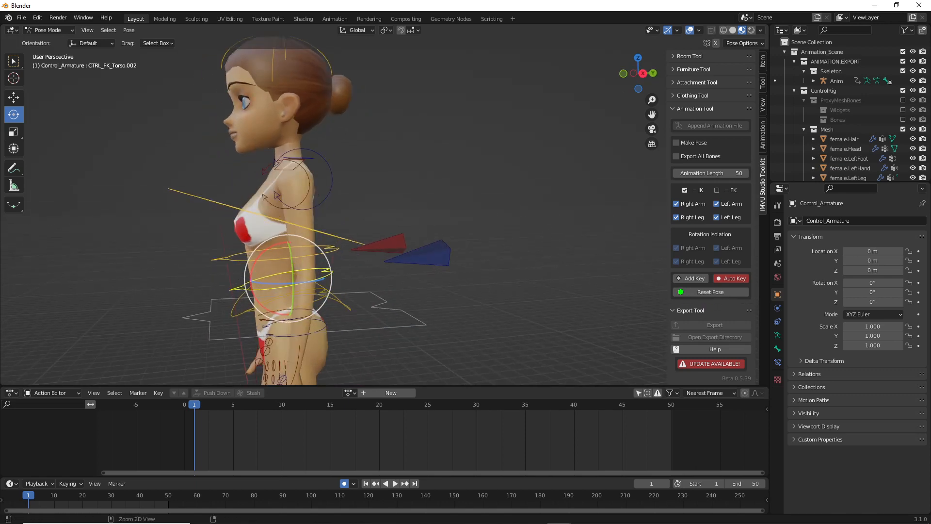
{"action": "left_click_drag", "start_coordinate": [674, 288], "coordinate": [718, 287]}
{"action": "left_click", "coordinate": [690, 281]}
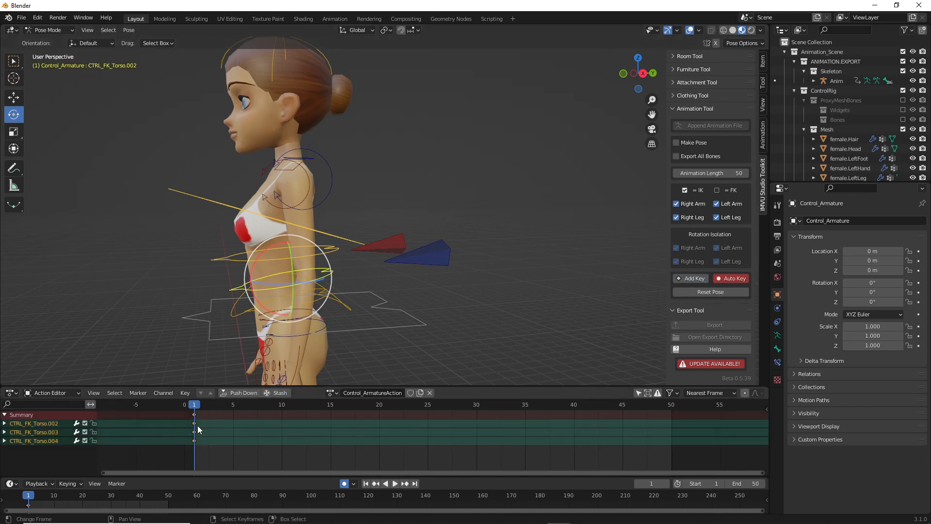
Step: Go to frame 30 and add matching keyframes for the three torso controls
{"action": "middle_click_drag", "start_coordinate": [205, 304], "coordinate": [264, 295]}
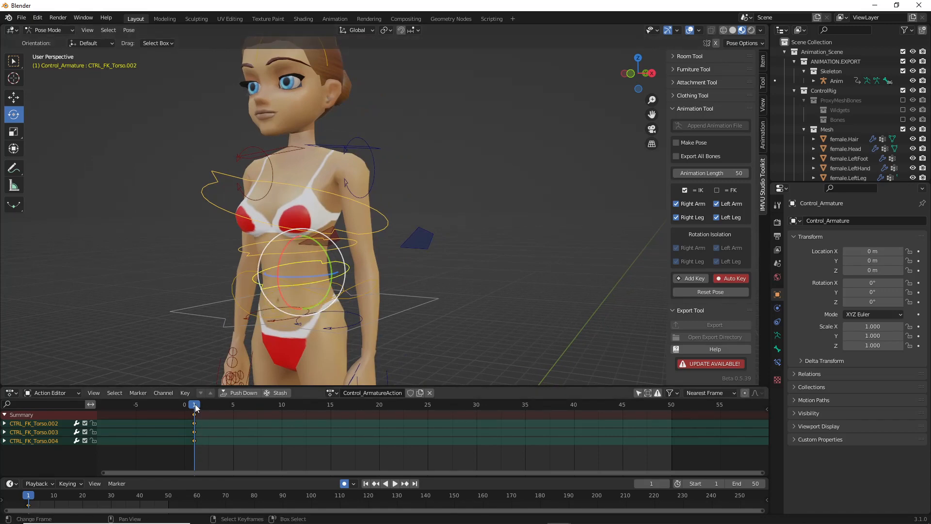
{"action": "left_click_drag", "start_coordinate": [195, 407], "coordinate": [476, 405]}
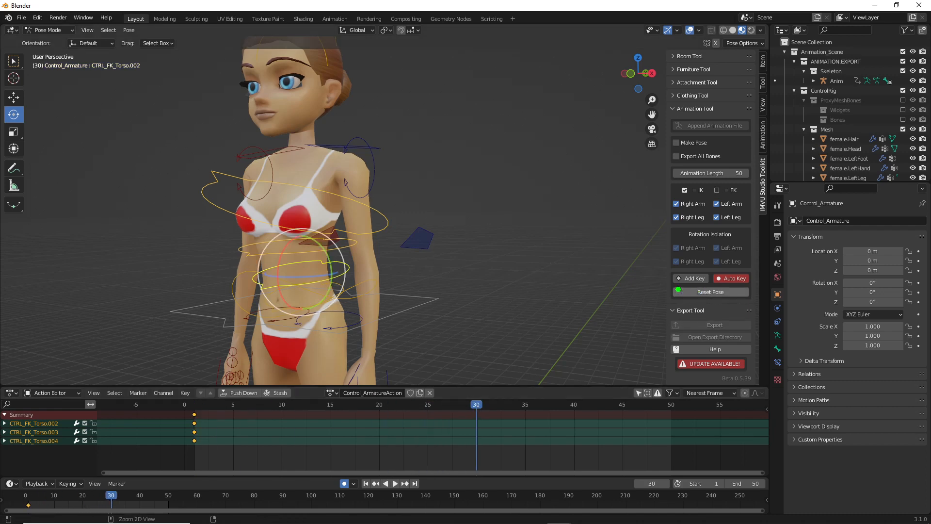
{"action": "left_click", "coordinate": [695, 280]}
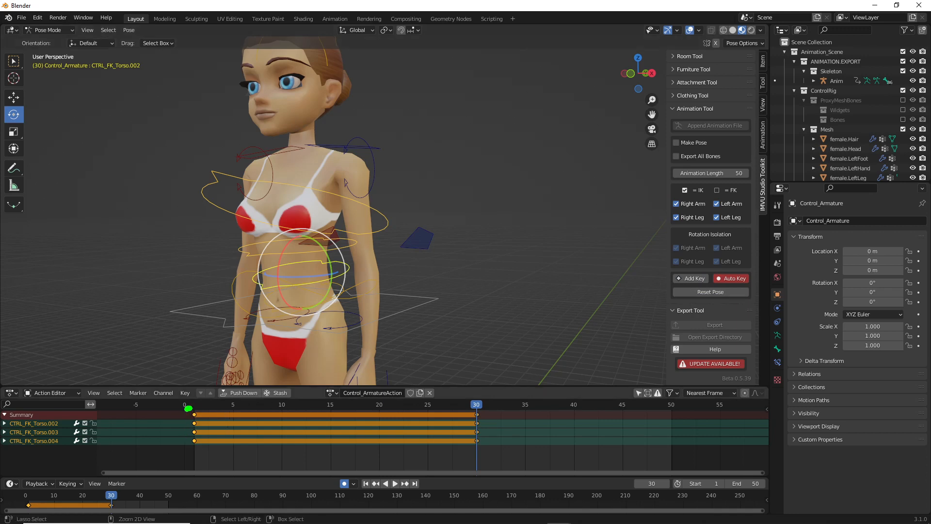
{"action": "left_click_drag", "start_coordinate": [188, 408], "coordinate": [192, 410]}
{"action": "mouse_move", "coordinate": [475, 420]}
{"action": "left_mouse_down"}
{"action": "mouse_move", "coordinate": [489, 411]}
{"action": "mouse_move", "coordinate": [420, 345]}
{"action": "mouse_move", "coordinate": [429, 358]}
{"action": "left_mouse_up"}
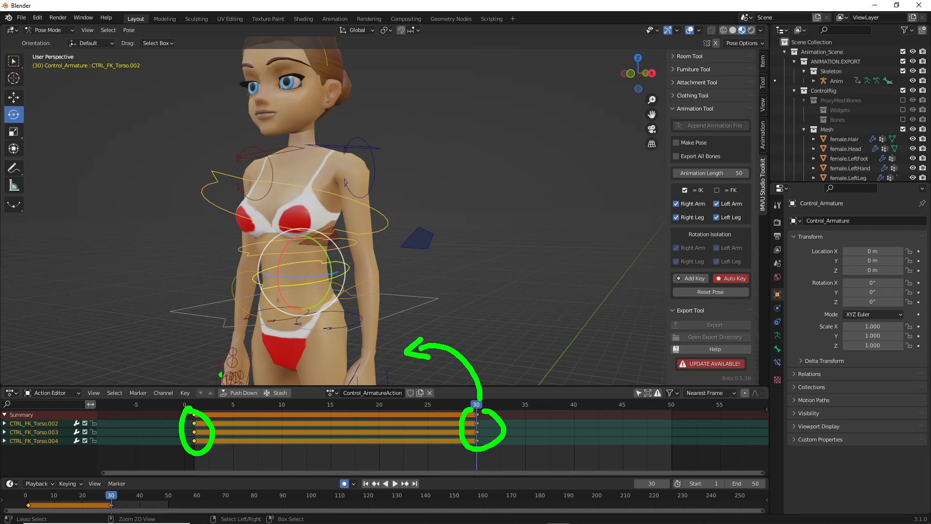
{"action": "mouse_move", "coordinate": [190, 364]}
{"action": "left_mouse_down"}
{"action": "mouse_move", "coordinate": [145, 398]}
{"action": "mouse_move", "coordinate": [169, 469]}
{"action": "left_mouse_up"}
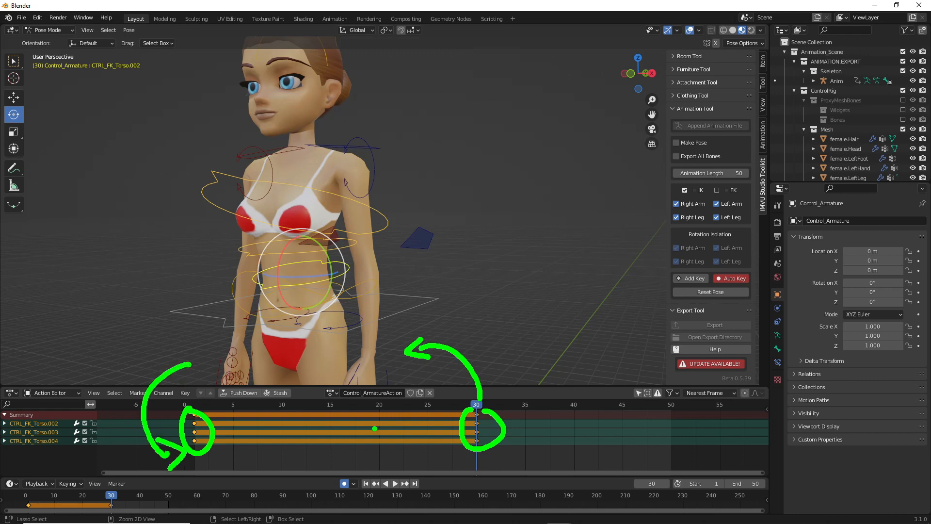
{"action": "key", "text": "Escape"}
Step: Go to frame 15 and rotate the middle torso control CTRL_FK_Torso.003 slightly forward
{"action": "mouse_move", "coordinate": [291, 274]}
{"action": "middle_mouse_down"}
{"action": "mouse_move", "coordinate": [258, 276]}
{"action": "mouse_move", "coordinate": [281, 297]}
{"action": "mouse_move", "coordinate": [219, 251]}
{"action": "middle_mouse_up"}
{"action": "left_click", "coordinate": [333, 416]}
{"action": "left_click", "coordinate": [219, 252]}
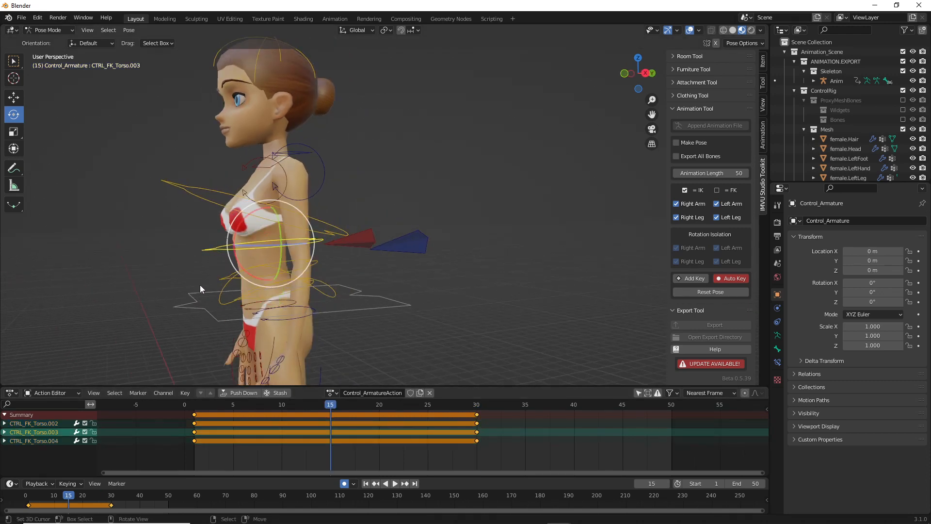
{"action": "key", "text": "ctrl+2"}
{"action": "left_click_drag", "start_coordinate": [63, 114], "coordinate": [29, 115]}
{"action": "left_click_drag", "start_coordinate": [35, 107], "coordinate": [47, 126]}
{"action": "key", "text": "Escape"}
{"action": "middle_click_drag", "start_coordinate": [208, 248], "coordinate": [234, 231]}
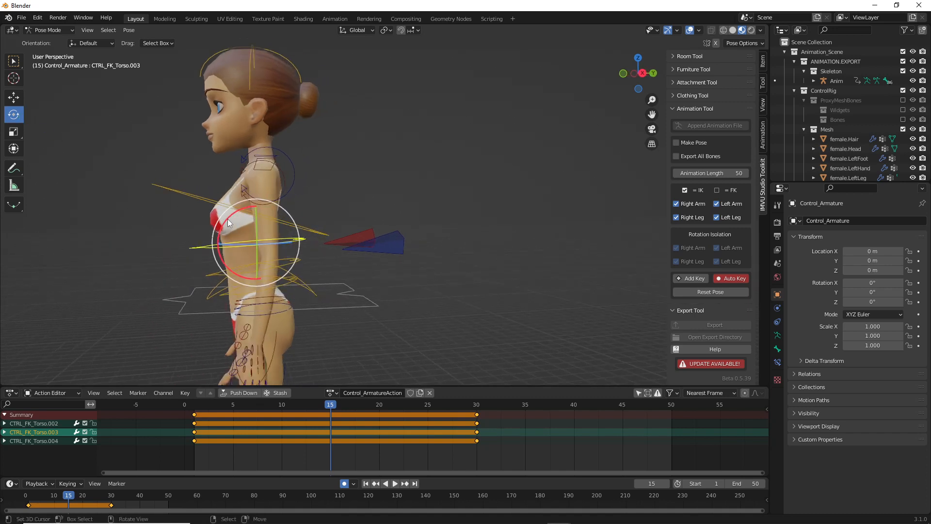
{"action": "left_click_drag", "start_coordinate": [228, 219], "coordinate": [226, 224]}
Step: At frame 15, tilt the upper torso control CTRL_FK_Torso.004 backward and the head control slightly forward
{"action": "left_click", "coordinate": [191, 202]}
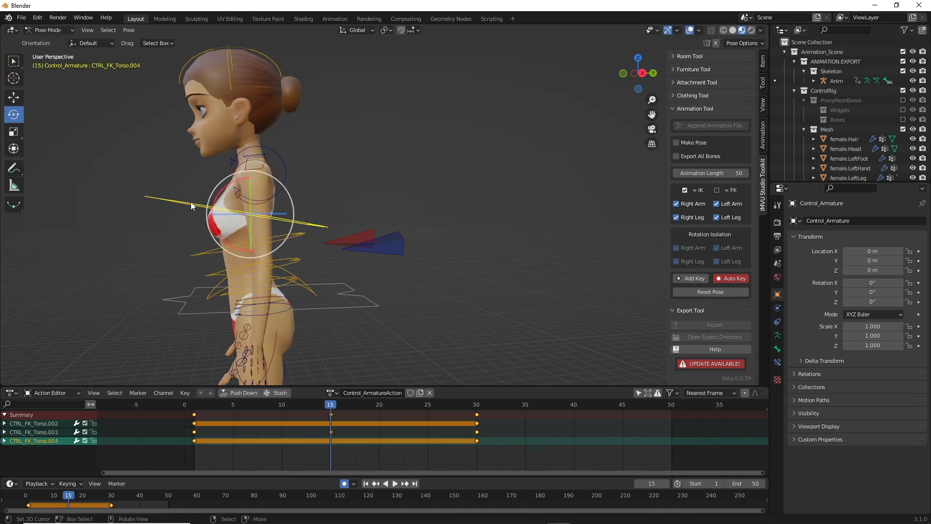
{"action": "left_click_drag", "start_coordinate": [231, 181], "coordinate": [237, 175]}
{"action": "middle_click_drag", "start_coordinate": [325, 186], "coordinate": [361, 231], "text": "shift"}
{"action": "left_click", "coordinate": [332, 101]}
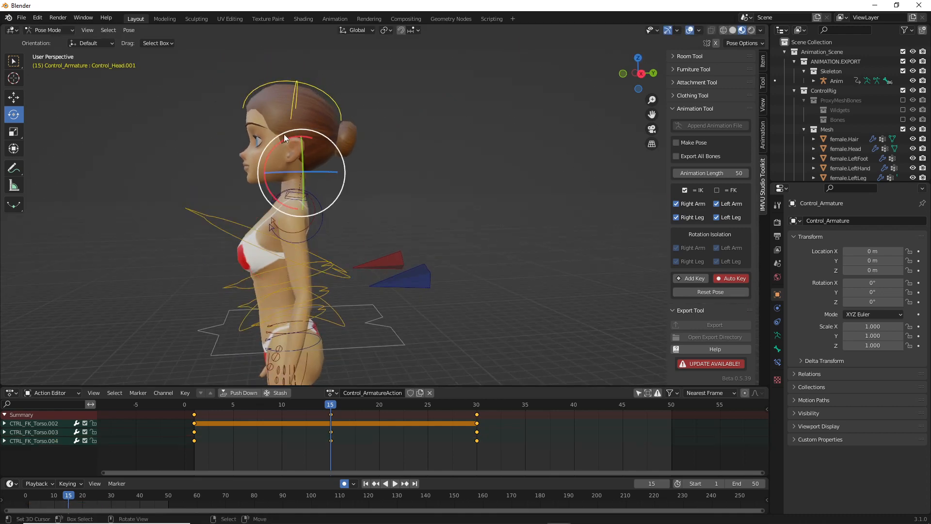
{"action": "left_click_drag", "start_coordinate": [284, 134], "coordinate": [277, 138]}
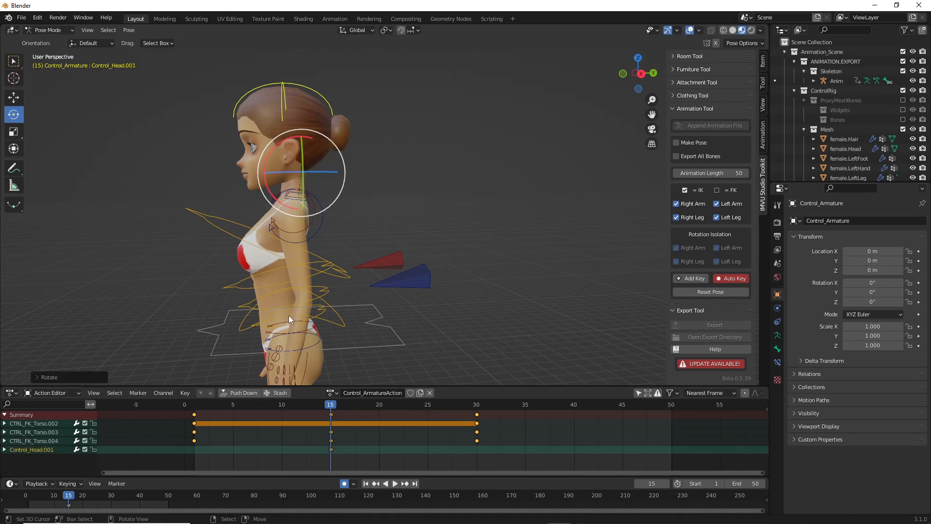
{"action": "middle_click_drag", "start_coordinate": [290, 220], "coordinate": [314, 89]}
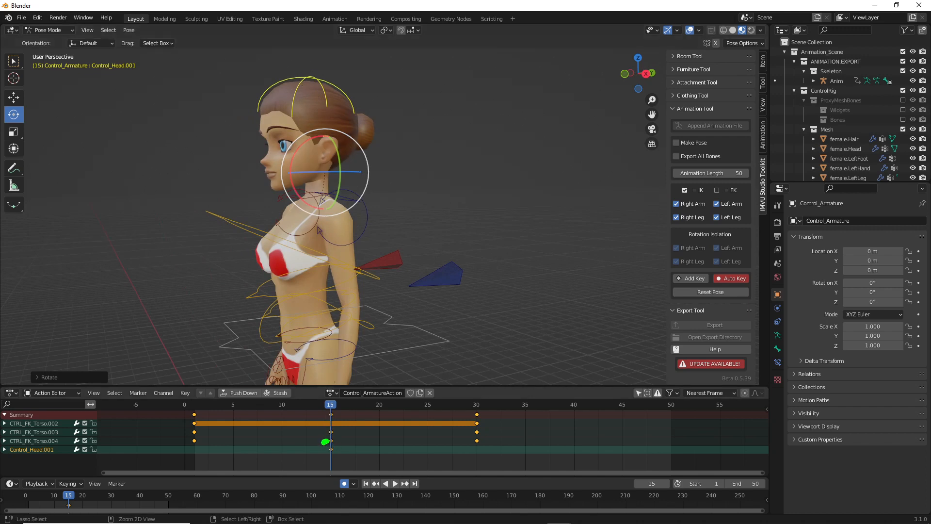
{"action": "left_click_drag", "start_coordinate": [325, 441], "coordinate": [334, 438]}
{"action": "mouse_move", "coordinate": [190, 446]}
{"action": "left_mouse_down"}
{"action": "mouse_move", "coordinate": [193, 463]}
{"action": "mouse_move", "coordinate": [195, 433]}
{"action": "left_mouse_up"}
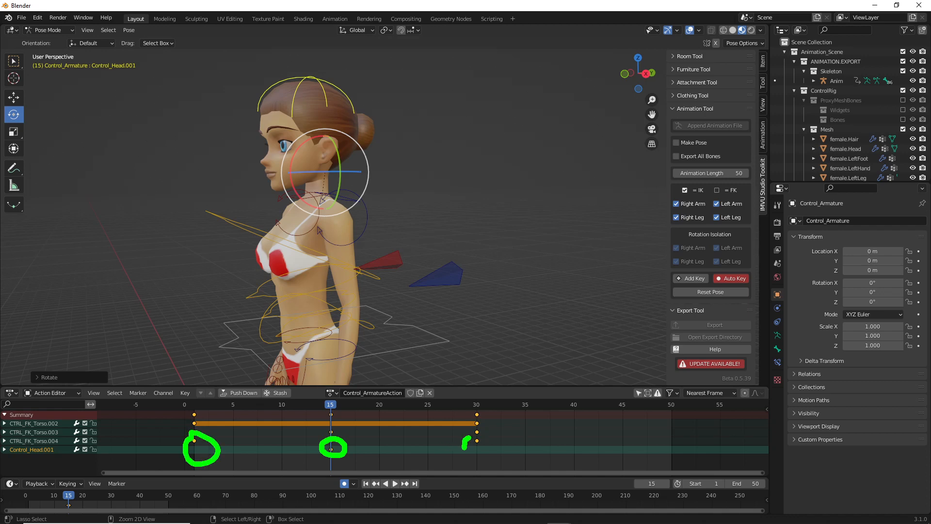
{"action": "left_click_drag", "start_coordinate": [468, 438], "coordinate": [470, 434]}
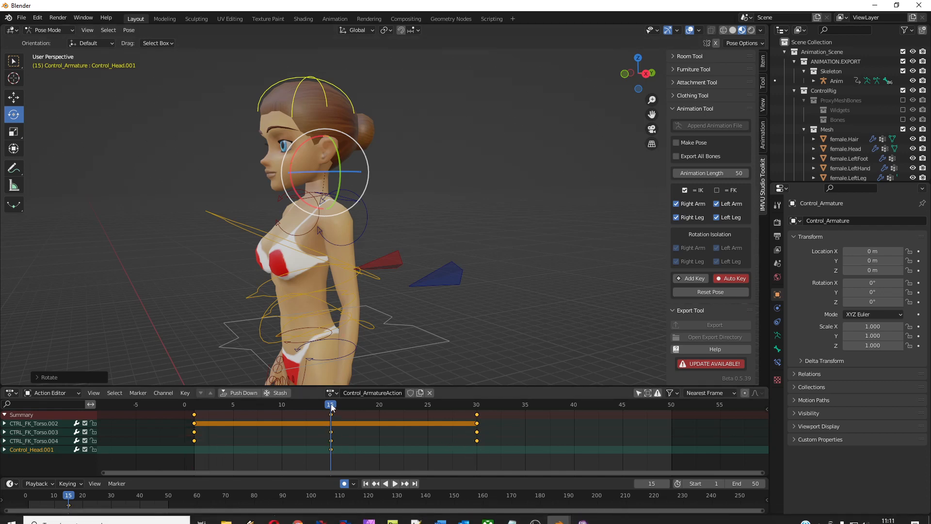
Step: Return the playhead to frame 1 and stop the playback, with the head control still selected
{"action": "key", "text": "space"}
{"action": "left_click_drag", "start_coordinate": [333, 406], "coordinate": [196, 411]}
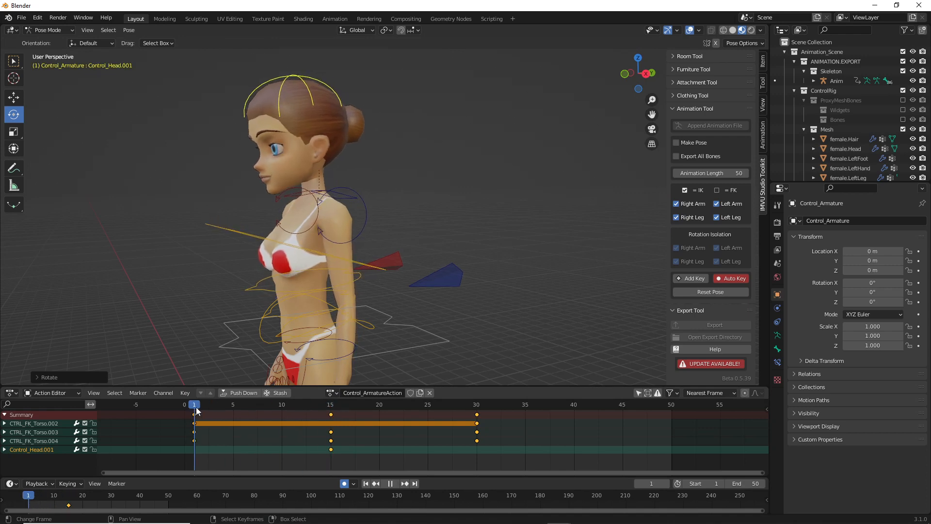
{"action": "key", "text": "space"}
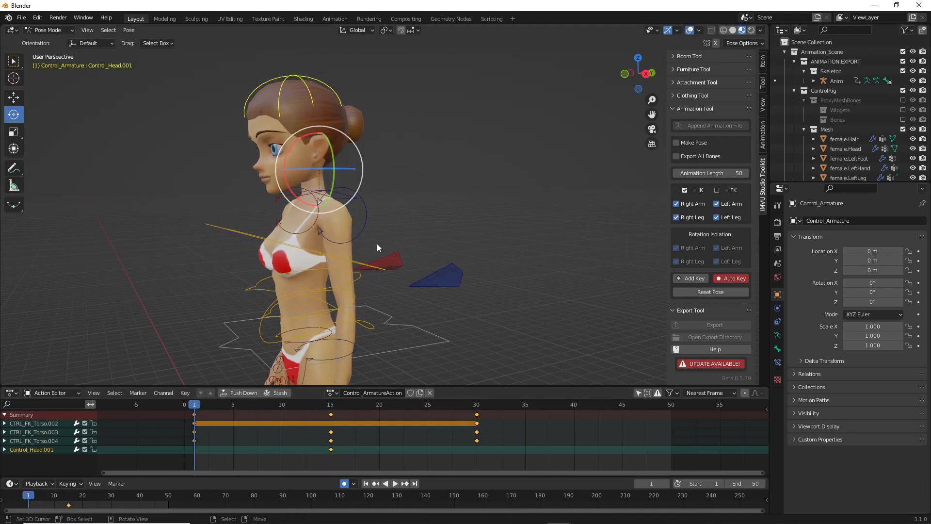
{"action": "middle_click_drag", "start_coordinate": [378, 239], "coordinate": [359, 239]}
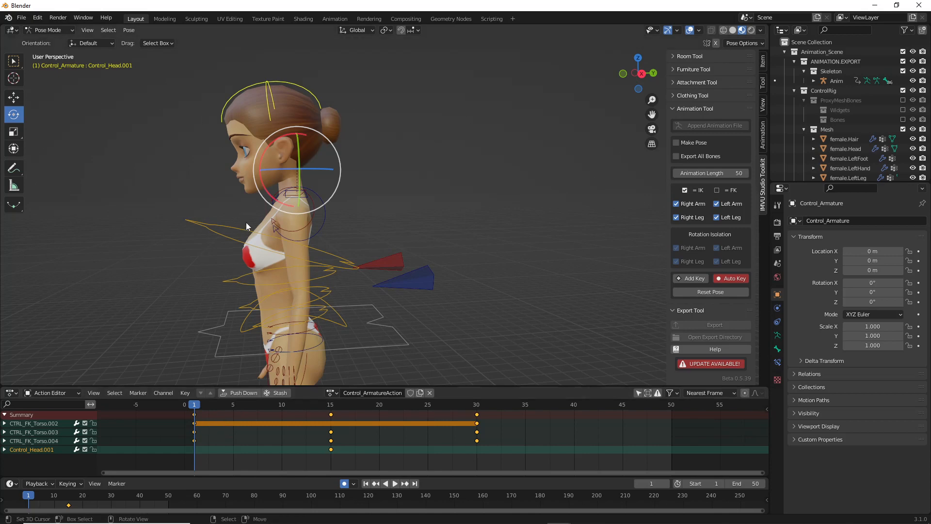
{"action": "left_click_drag", "start_coordinate": [252, 233], "coordinate": [245, 267]}
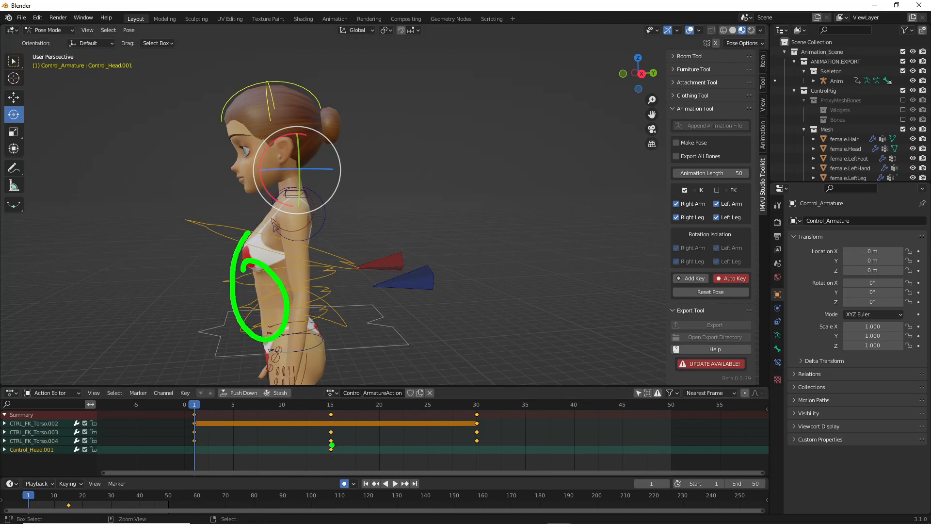
{"action": "left_click_drag", "start_coordinate": [332, 445], "coordinate": [340, 459]}
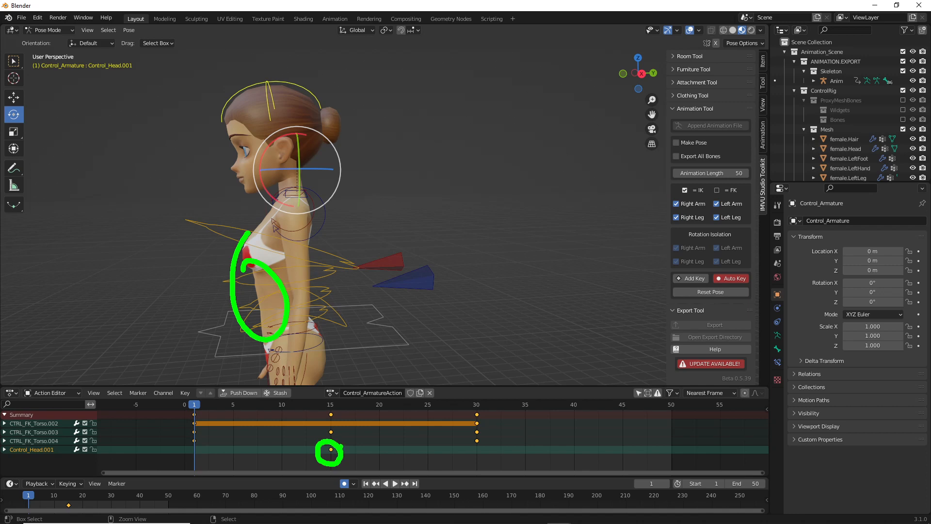
{"action": "mouse_move", "coordinate": [257, 73]}
{"action": "left_mouse_down"}
{"action": "mouse_move", "coordinate": [171, 92]}
{"action": "mouse_move", "coordinate": [203, 119]}
{"action": "left_mouse_up"}
{"action": "key", "text": "Escape"}
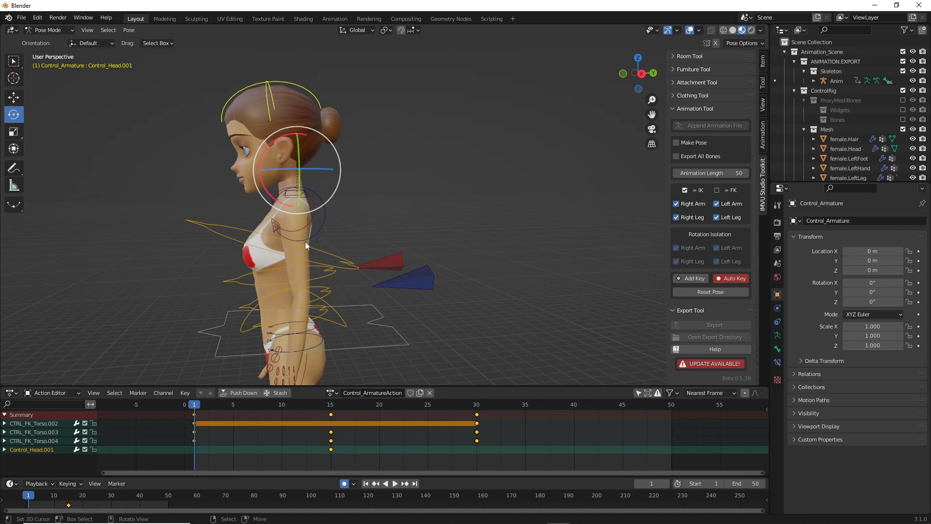
Step: Clear all transforms on the head control at frame 1 so it is keyed in its rest pose
{"action": "middle_click_drag", "start_coordinate": [262, 194], "coordinate": [286, 186]}
{"action": "right_click", "coordinate": [286, 79]}
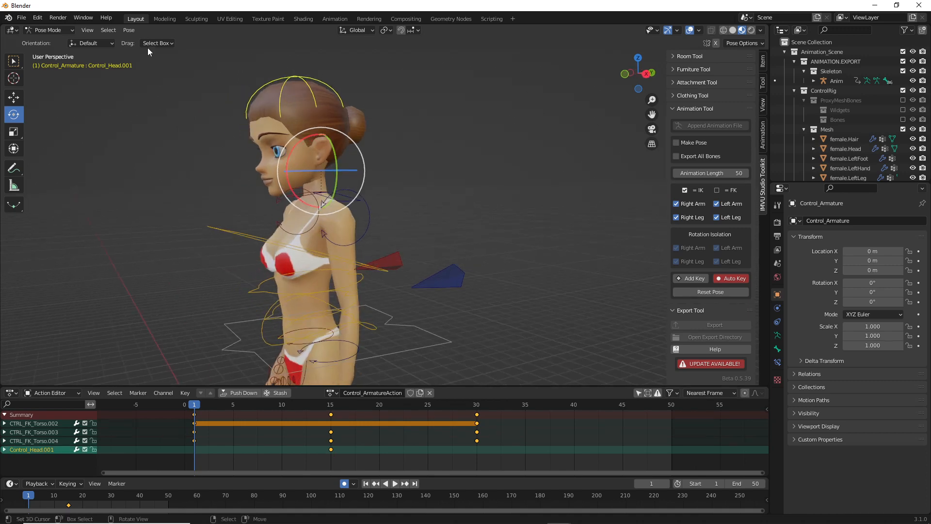
{"action": "left_click", "coordinate": [129, 30]}
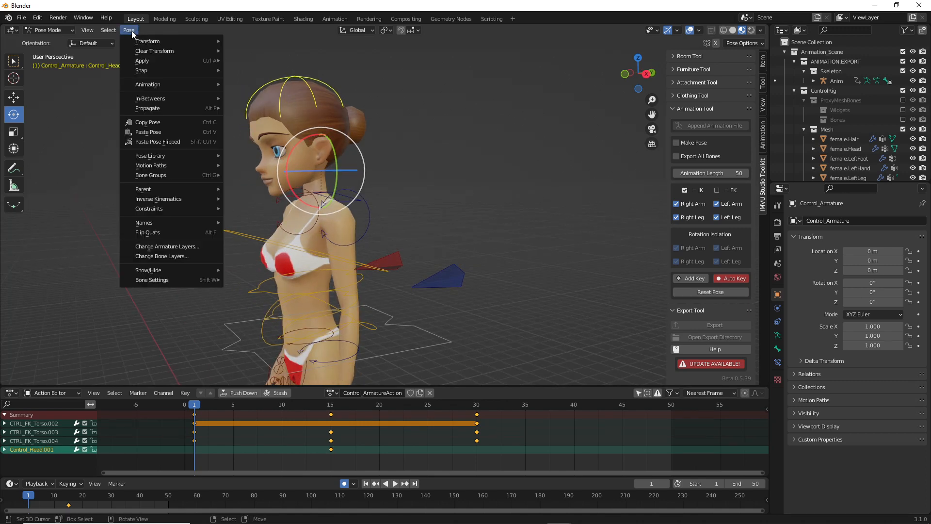
{"action": "mouse_move", "coordinate": [157, 51]}
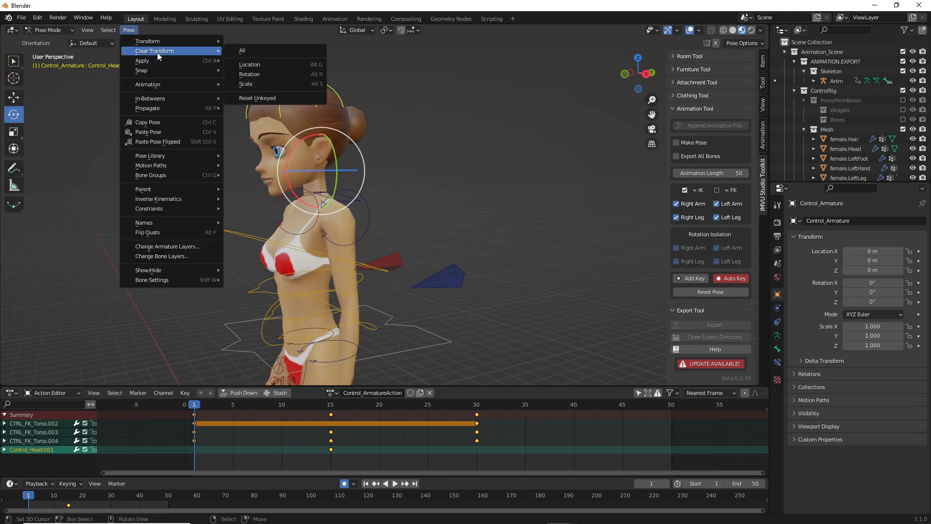
{"action": "left_click", "coordinate": [252, 50]}
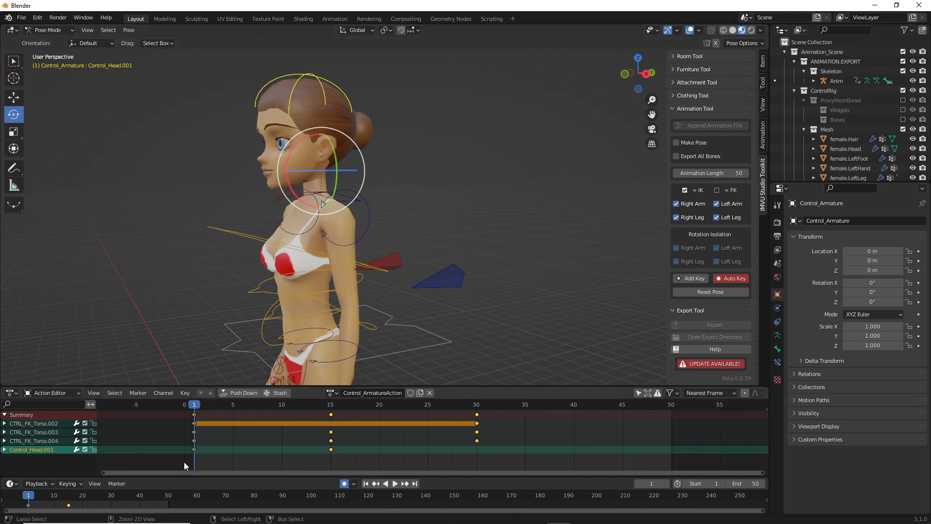
{"action": "key", "text": "ctrl+2"}
{"action": "left_click_drag", "start_coordinate": [192, 444], "coordinate": [206, 449]}
{"action": "key", "text": "Escape"}
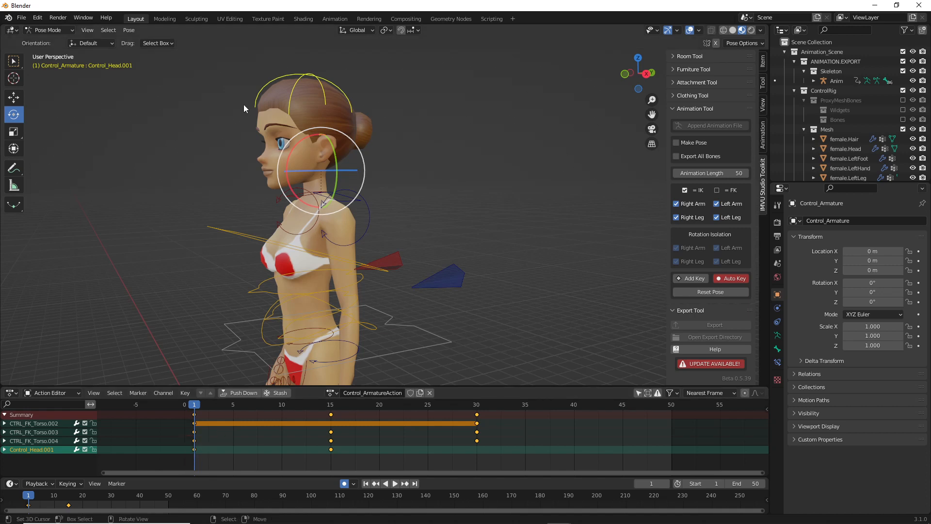
Step: Copy the head control's pose from frame 1 and paste it at frame 30
{"action": "left_click", "coordinate": [128, 30]}
{"action": "left_click", "coordinate": [138, 124]}
{"action": "left_click", "coordinate": [476, 446]}
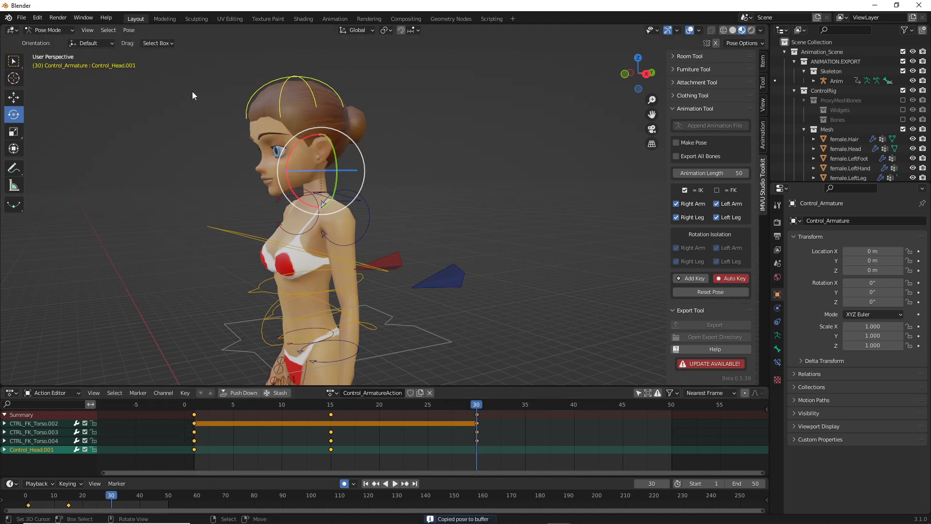
{"action": "left_click", "coordinate": [124, 30]}
{"action": "left_click", "coordinate": [140, 133]}
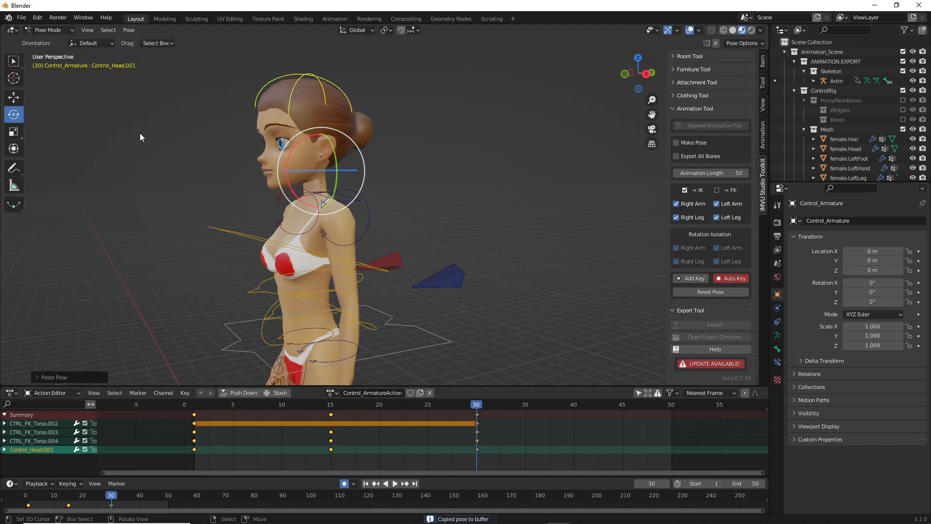
Step: Set the toolkit's Animation Length to 30 frames
{"action": "middle_click_drag", "start_coordinate": [342, 299], "coordinate": [368, 279]}
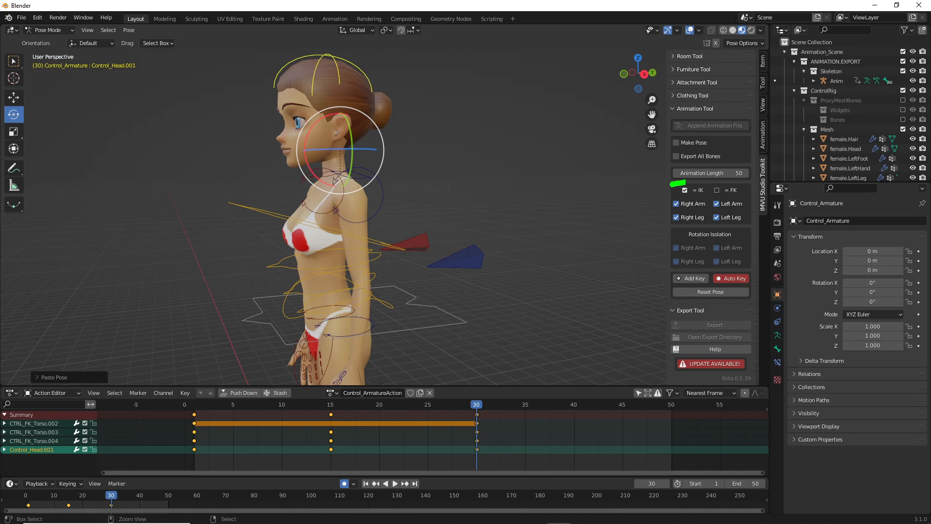
{"action": "left_click_drag", "start_coordinate": [685, 184], "coordinate": [752, 180]}
{"action": "left_click", "coordinate": [739, 172]}
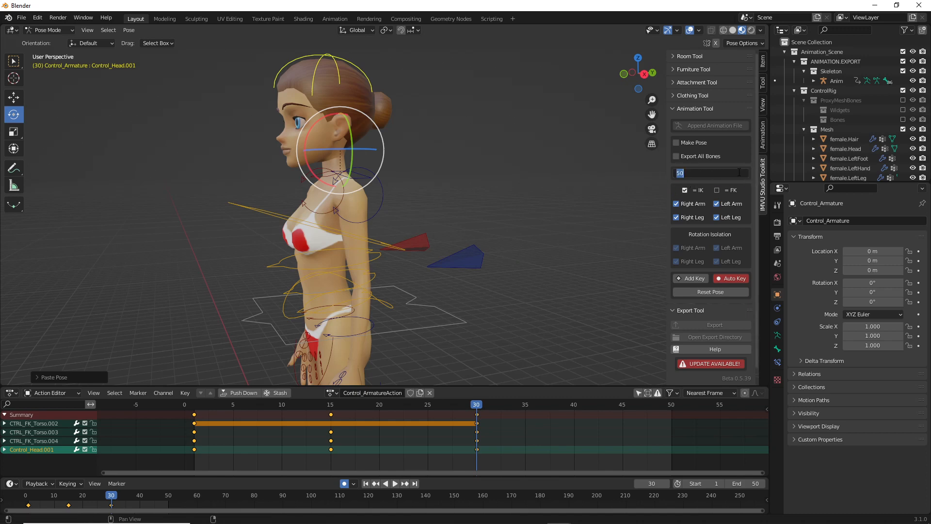
{"action": "type", "text": "30"}
{"action": "key", "text": "Return"}
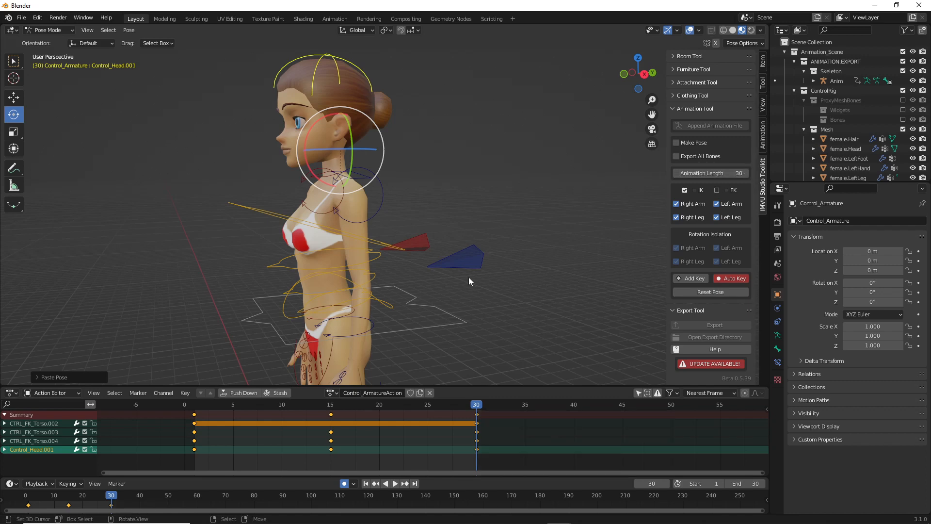
Step: Play the looping animation, inspect the torso and head motion from several angles, and stop playback
{"action": "middle_click_drag", "start_coordinate": [412, 263], "coordinate": [423, 262]}
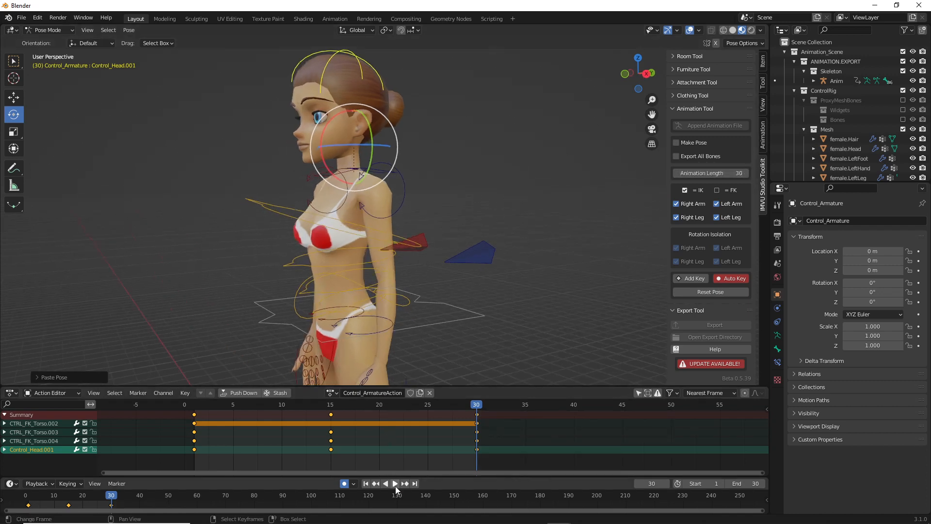
{"action": "left_click_drag", "start_coordinate": [358, 495], "coordinate": [418, 496]}
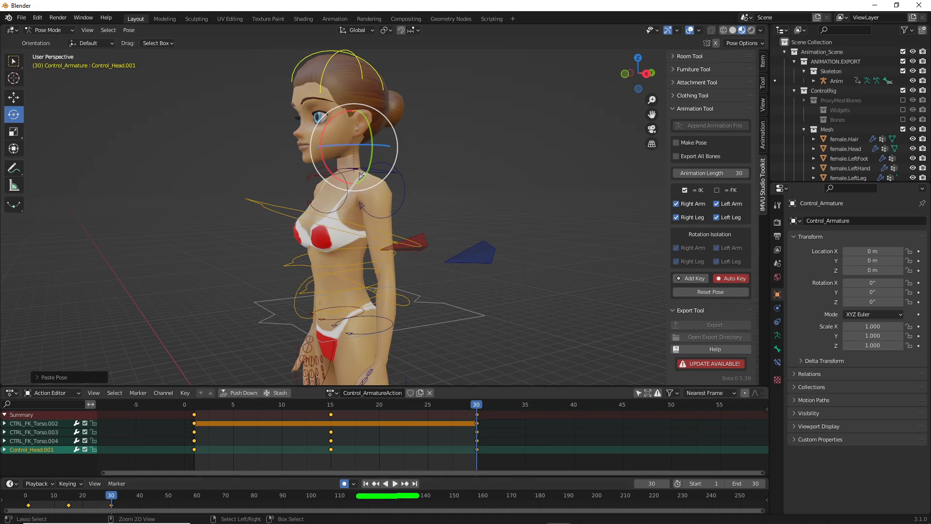
{"action": "left_click", "coordinate": [395, 483]}
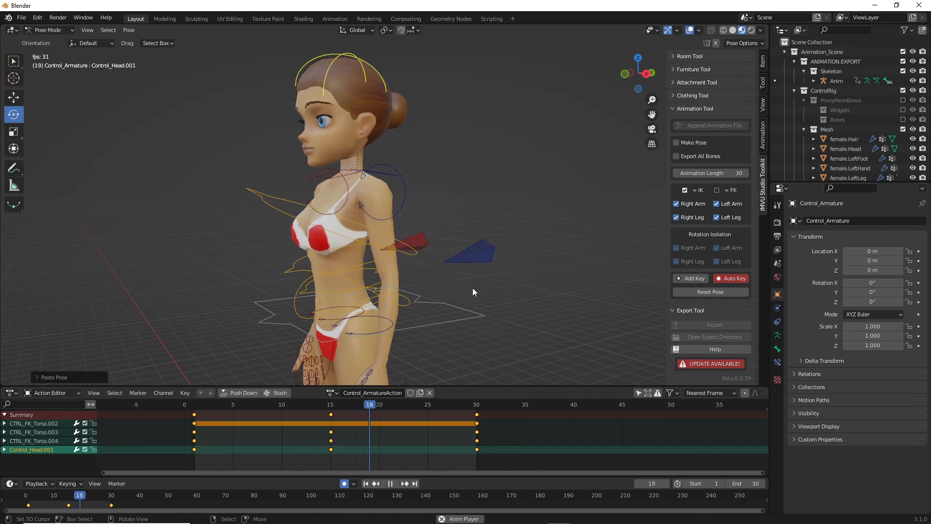
{"action": "middle_click_drag", "start_coordinate": [517, 287], "coordinate": [511, 287]}
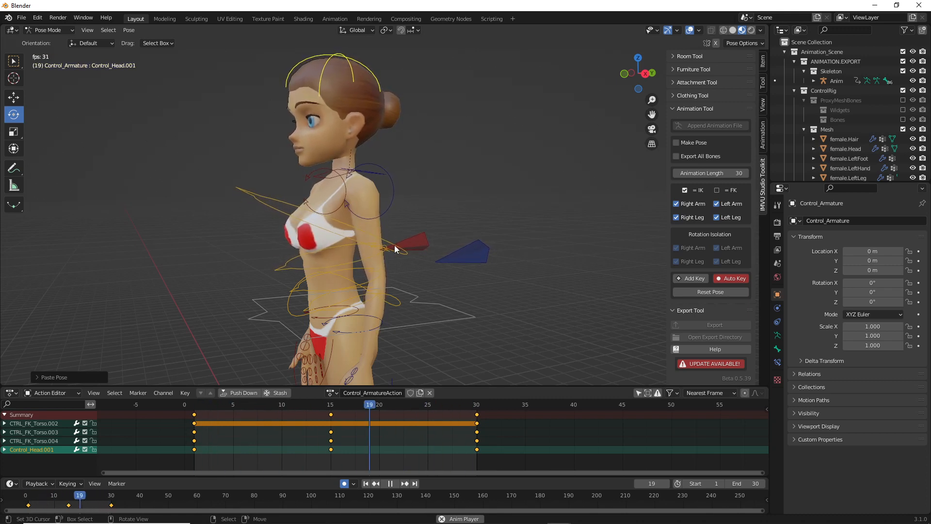
{"action": "middle_click_drag", "start_coordinate": [395, 249], "coordinate": [481, 274]}
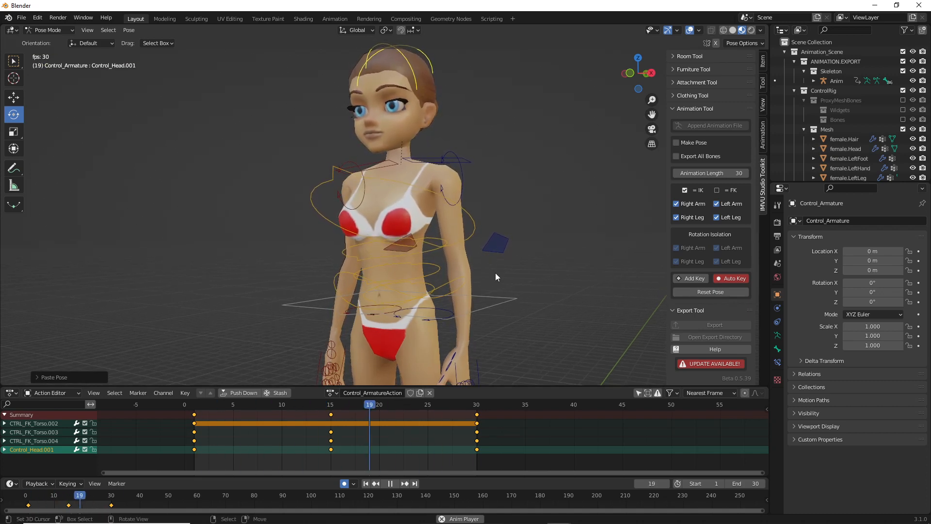
{"action": "middle_click_drag", "start_coordinate": [495, 274], "coordinate": [448, 283]}
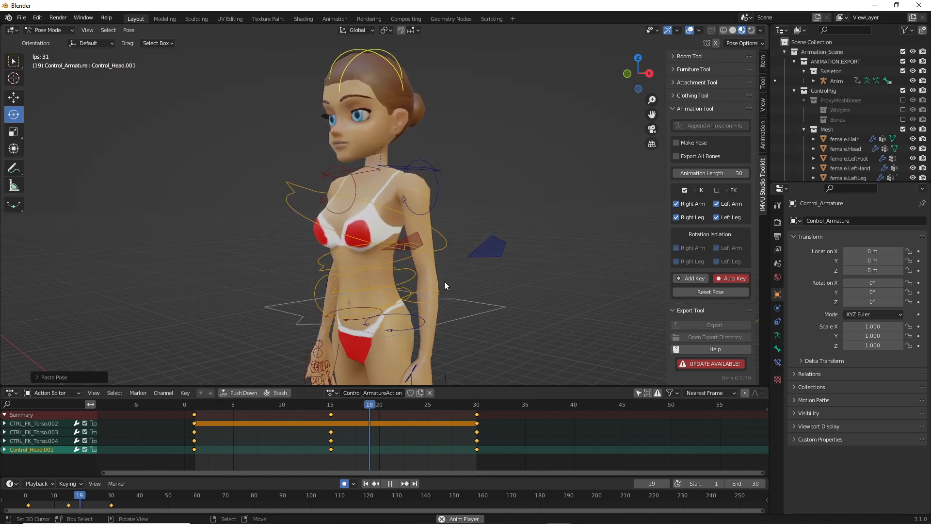
{"action": "middle_click_drag", "start_coordinate": [445, 282], "coordinate": [475, 284]}
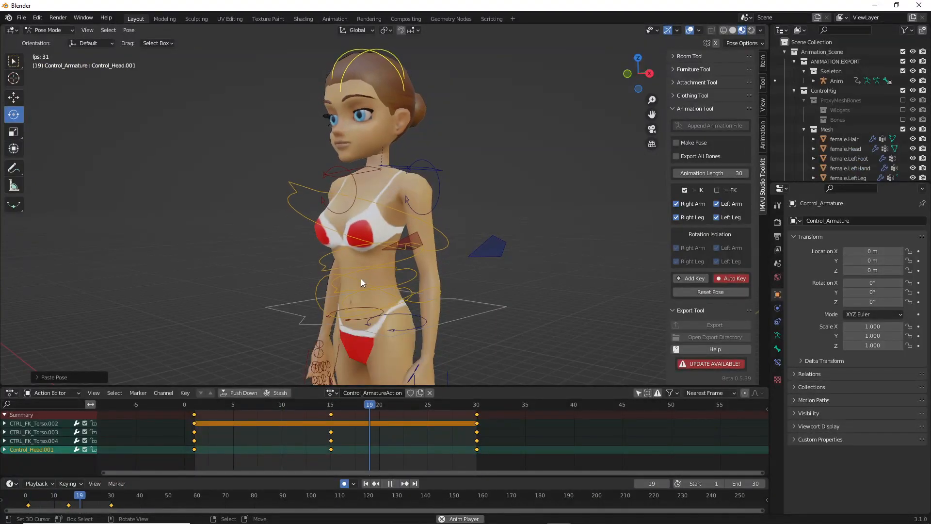
{"action": "middle_click_drag", "start_coordinate": [330, 249], "coordinate": [339, 249], "text": "shift"}
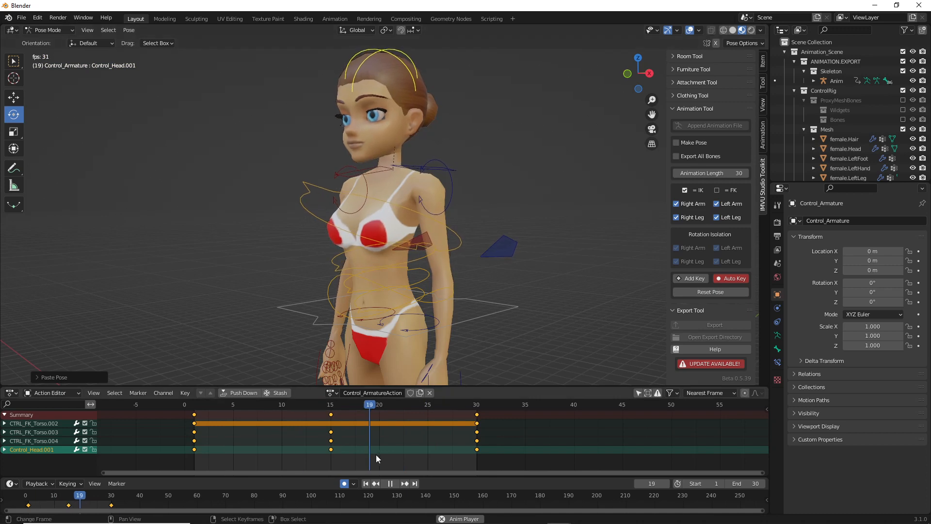
{"action": "left_click", "coordinate": [390, 483]}
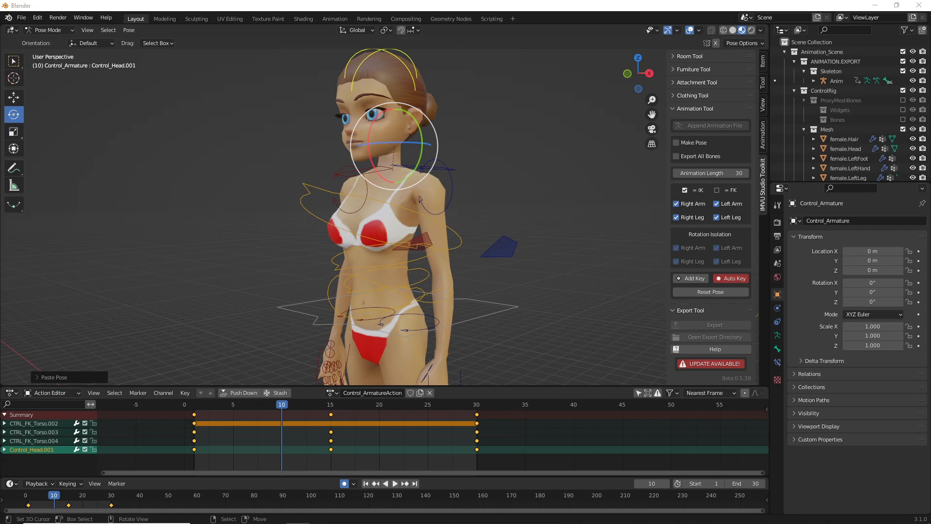
Step: Save the scene in the Blender 2.8+ folder as "toolkit live (boob (1).blend"
{"action": "left_click", "coordinate": [22, 18]}
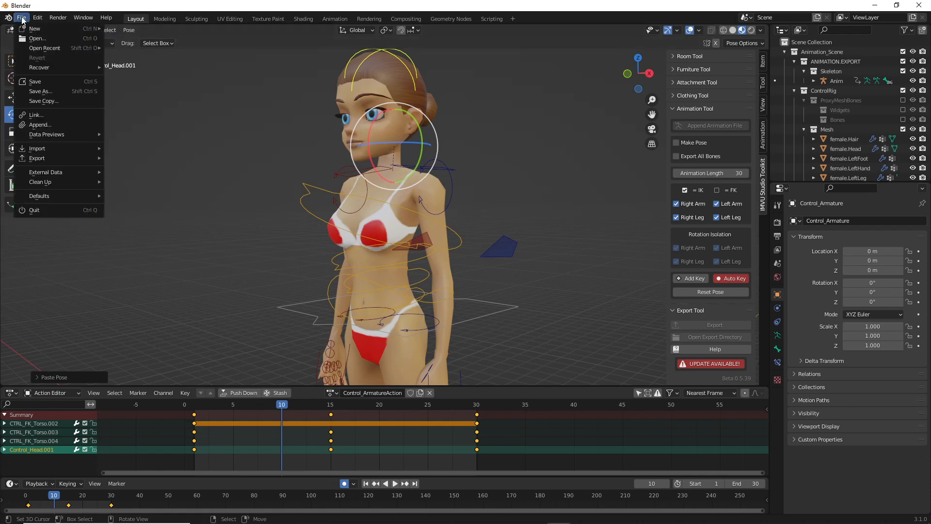
{"action": "left_click", "coordinate": [40, 88]}
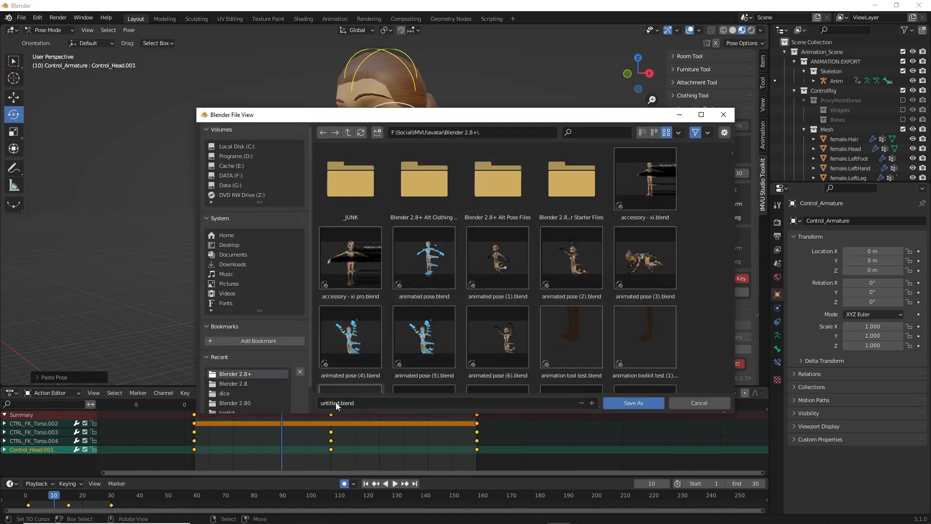
{"action": "left_click", "coordinate": [366, 403]}
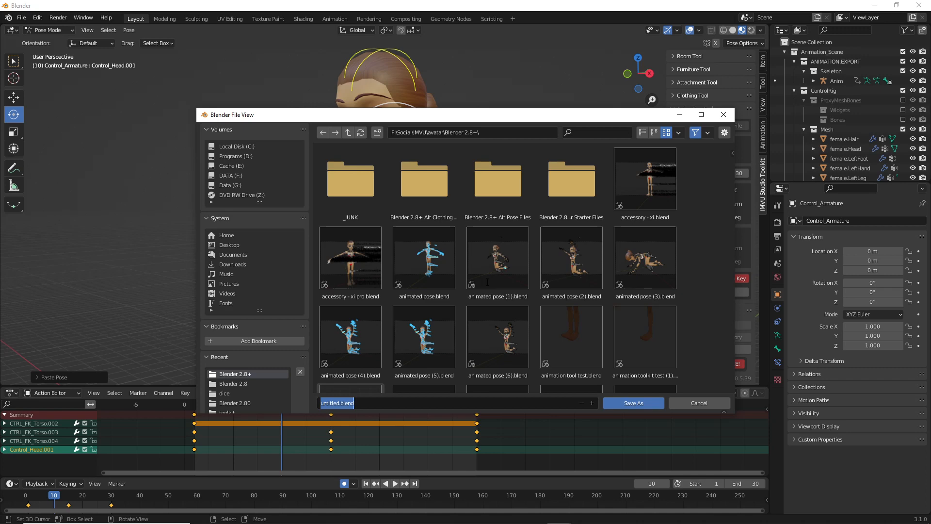
{"action": "left_click", "coordinate": [456, 403]}
{"action": "scroll", "coordinate": [697, 324], "scroll_direction": "down", "scroll_amount": 15}
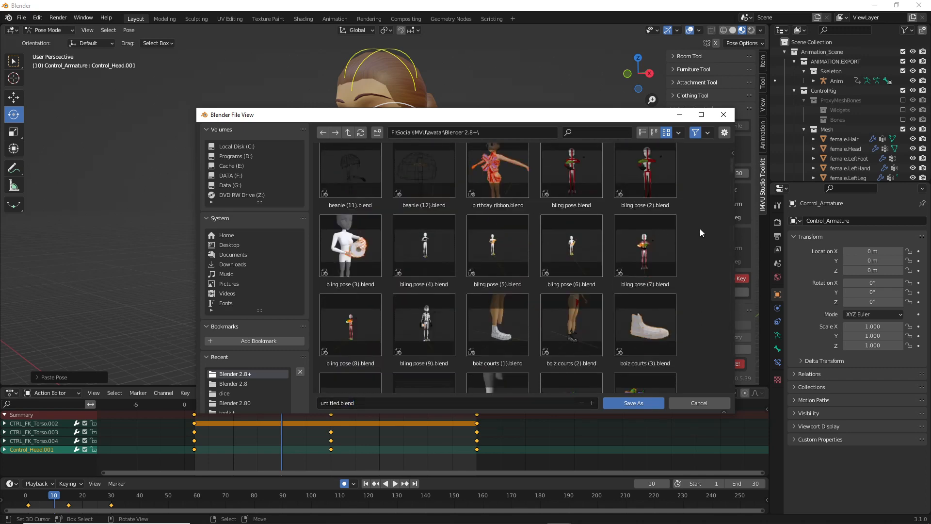
{"action": "left_click_drag", "start_coordinate": [732, 164], "coordinate": [738, 383]}
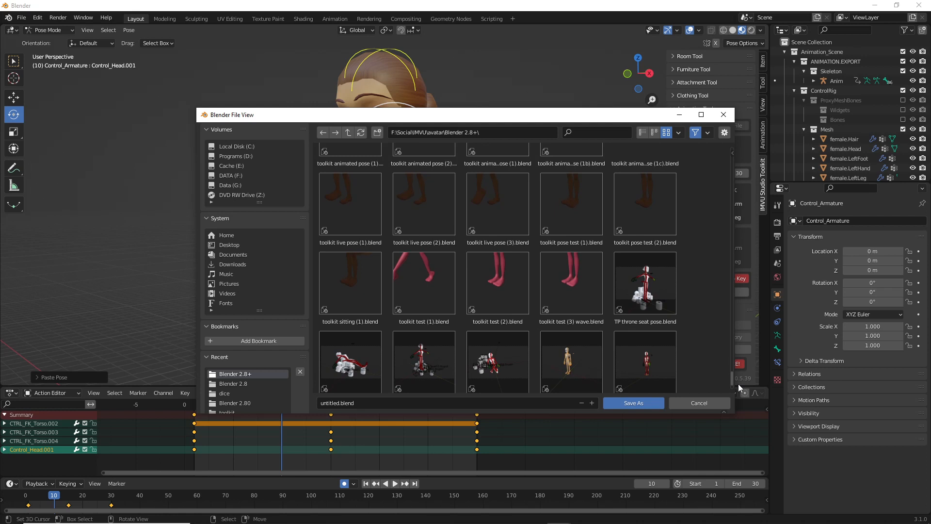
{"action": "left_click", "coordinate": [364, 403]}
{"action": "type", "text": "t"}
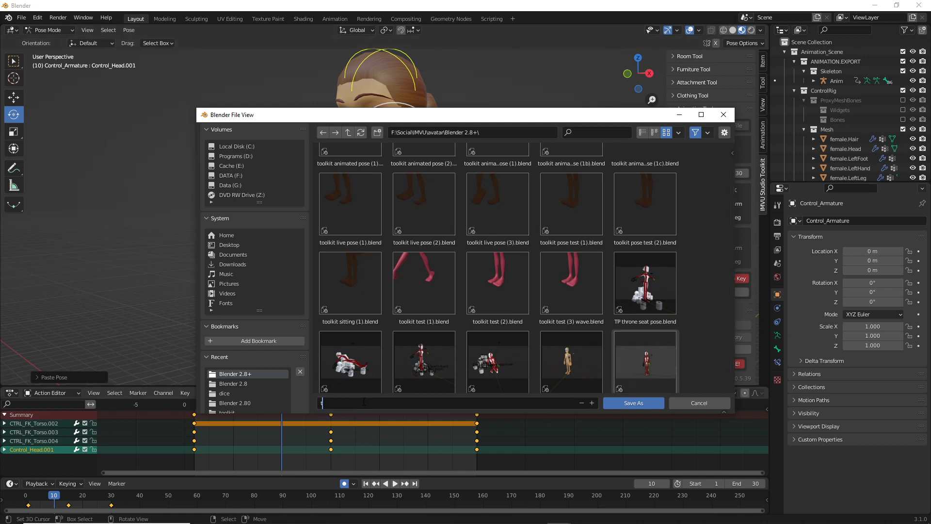
{"action": "type", "text": "oolkit live (boob (1)"}
{"action": "key", "text": "Return"}
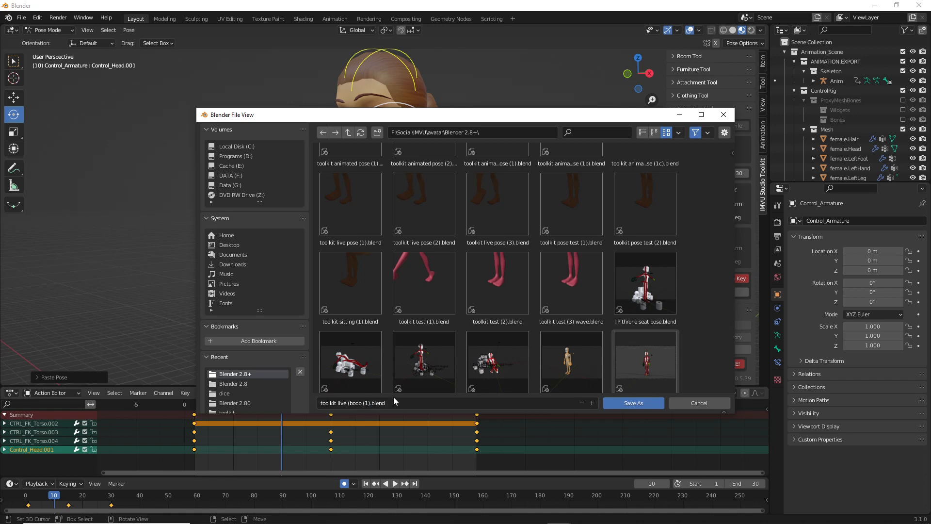
{"action": "left_click", "coordinate": [632, 402]}
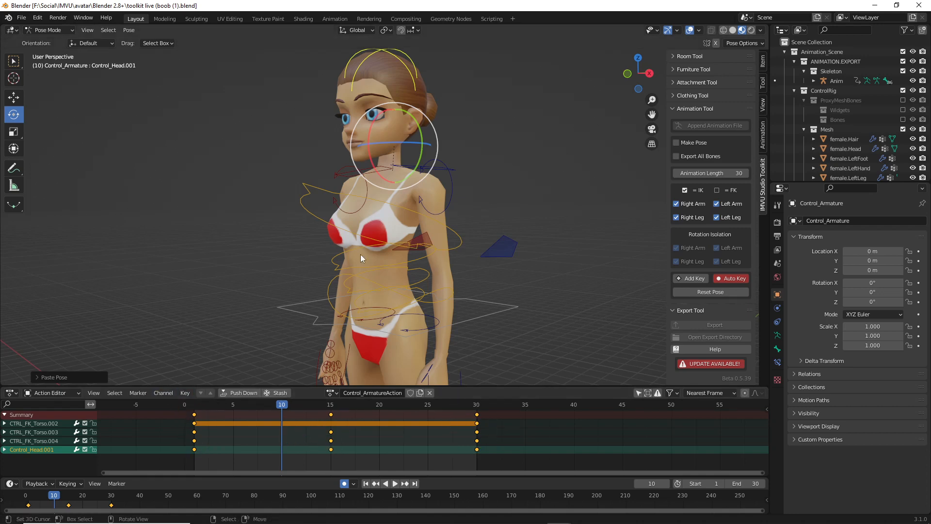
Step: Select all torso and head keyframes at frame 15 and move them to frame 10
{"action": "middle_click_drag", "start_coordinate": [422, 258], "coordinate": [414, 259]}
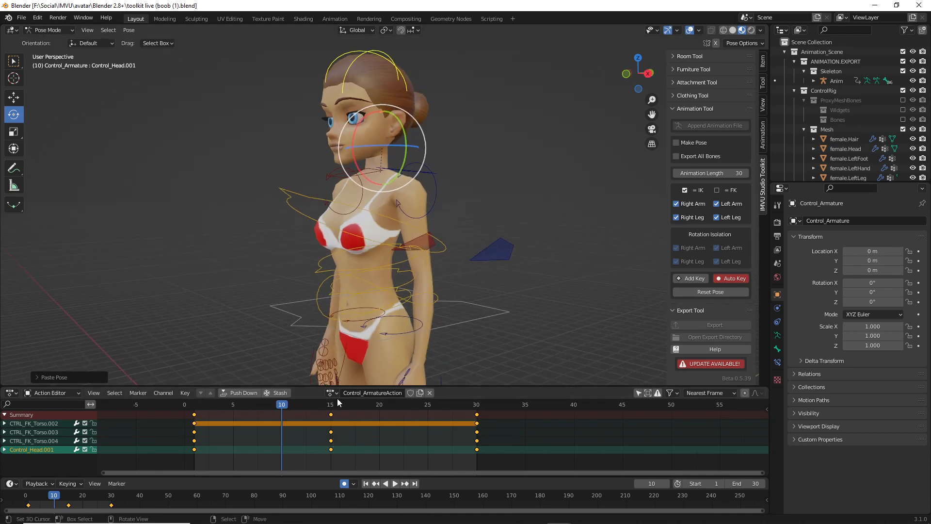
{"action": "key", "text": "ctrl+2"}
{"action": "mouse_move", "coordinate": [335, 397]}
{"action": "left_mouse_down"}
{"action": "mouse_move", "coordinate": [322, 403]}
{"action": "mouse_move", "coordinate": [335, 393]}
{"action": "left_mouse_up"}
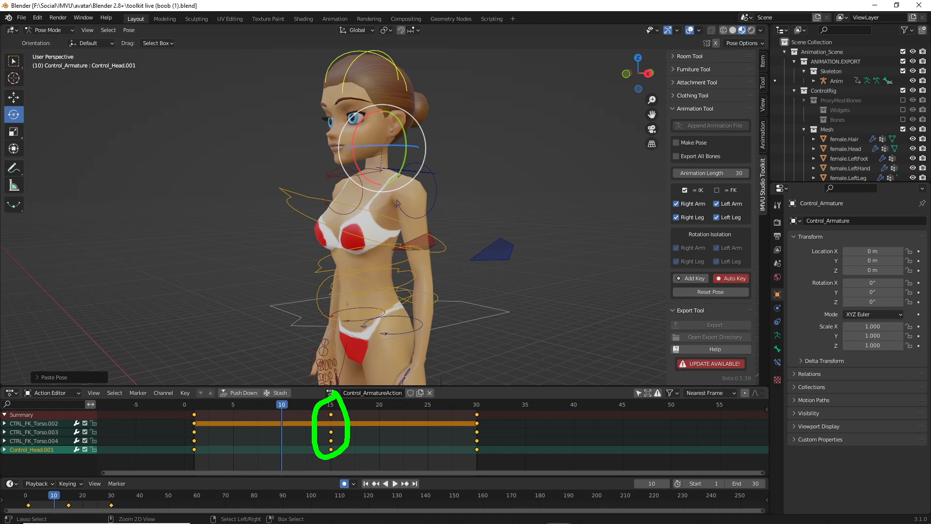
{"action": "key", "text": "Escape"}
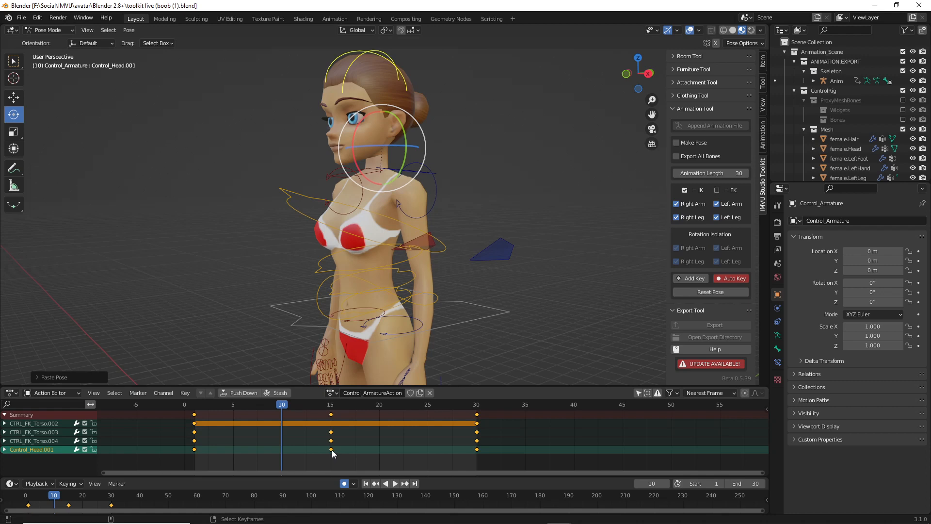
{"action": "left_click", "coordinate": [332, 449], "text": "alt"}
{"action": "key", "text": "ctrl+2"}
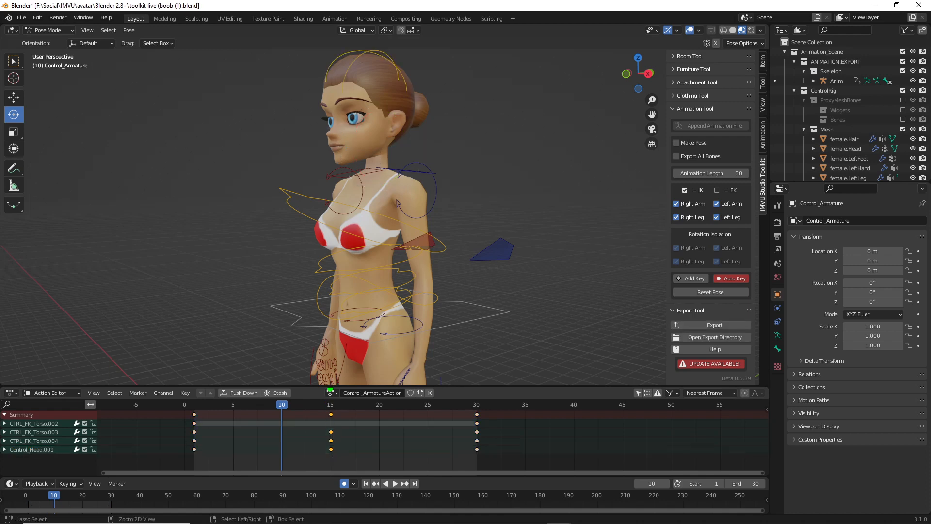
{"action": "mouse_move", "coordinate": [330, 354]}
{"action": "left_mouse_down"}
{"action": "mouse_move", "coordinate": [331, 411]}
{"action": "mouse_move", "coordinate": [344, 394]}
{"action": "left_mouse_up"}
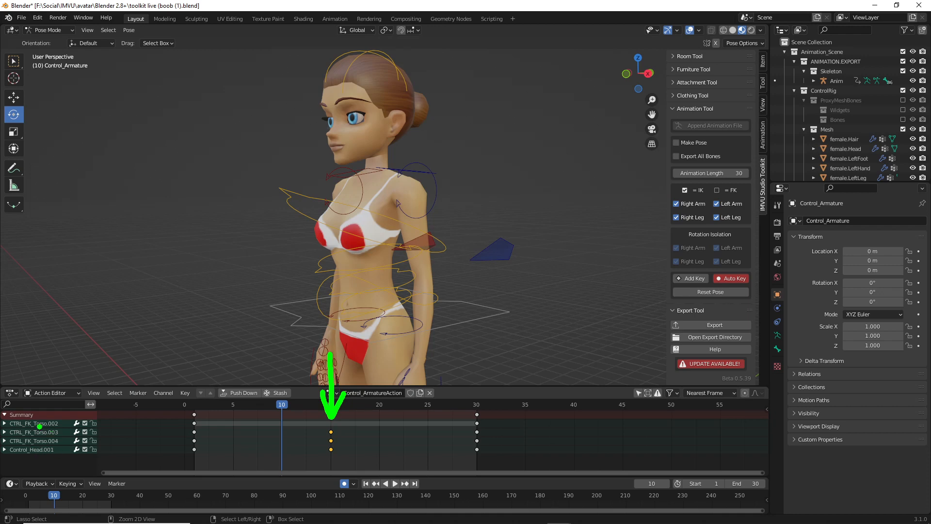
{"action": "mouse_move", "coordinate": [38, 425]}
{"action": "left_mouse_down"}
{"action": "mouse_move", "coordinate": [72, 424]}
{"action": "mouse_move", "coordinate": [60, 436]}
{"action": "left_mouse_up"}
{"action": "key", "text": "Escape"}
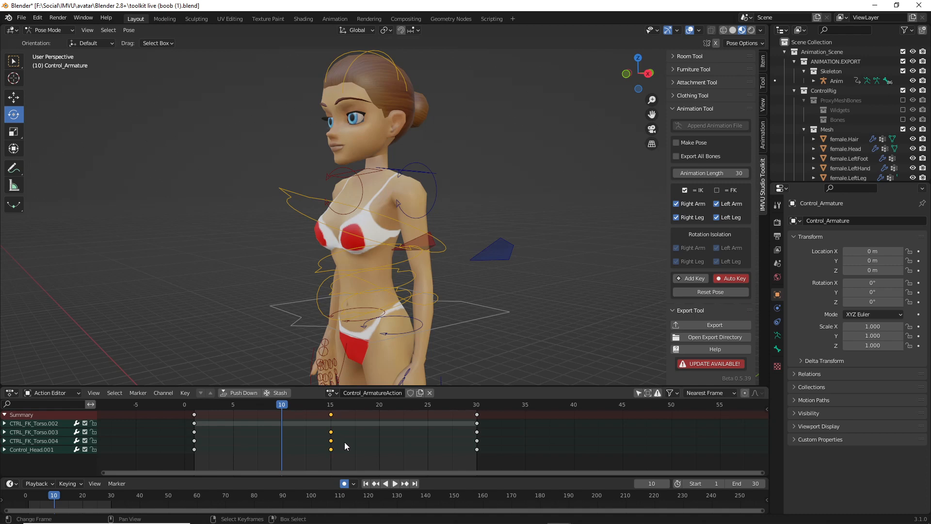
{"action": "key", "text": "g"}
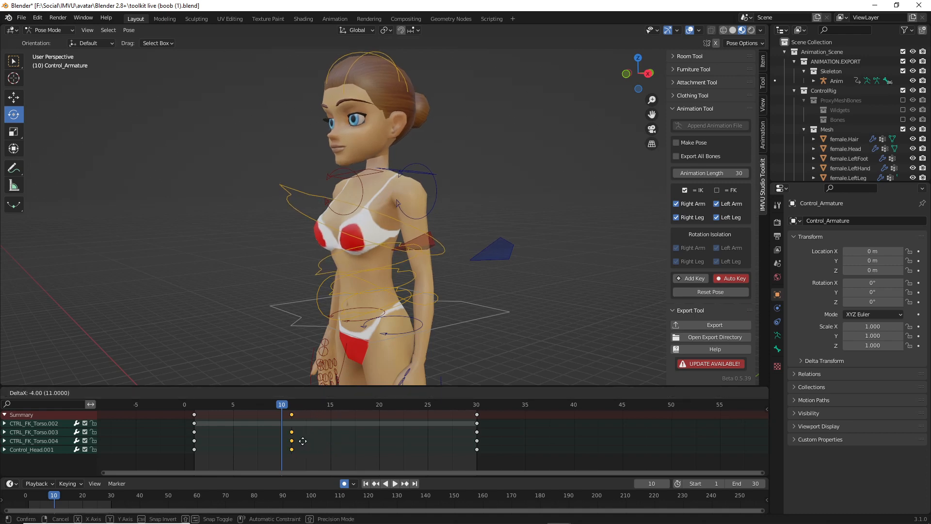
{"action": "left_click", "coordinate": [299, 441]}
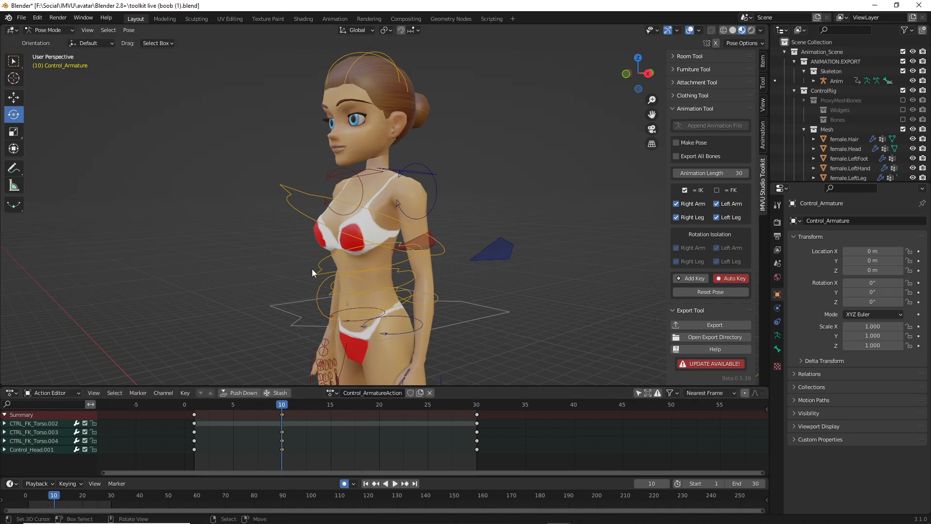
Step: Preview the looping animation, stop it, and move the selected middle torso and head keyframes to frame 20
{"action": "key", "text": "space"}
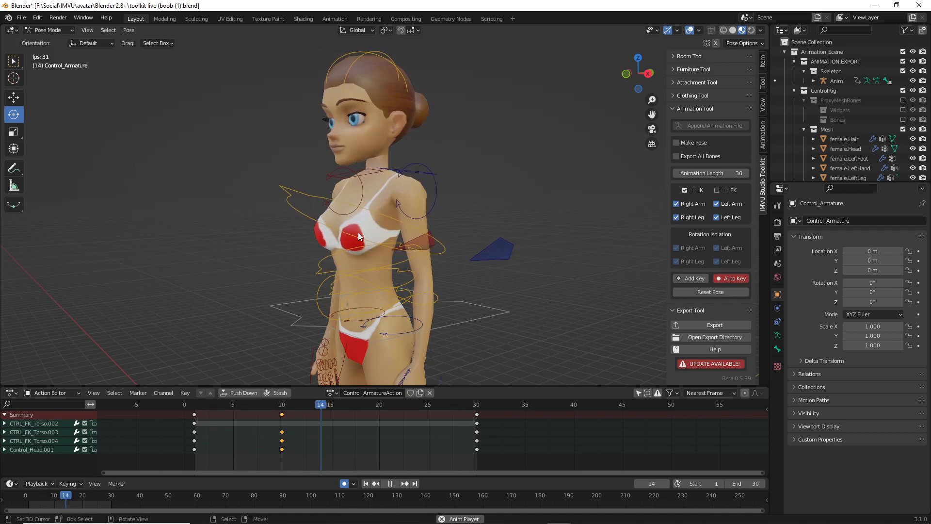
{"action": "key", "text": "space"}
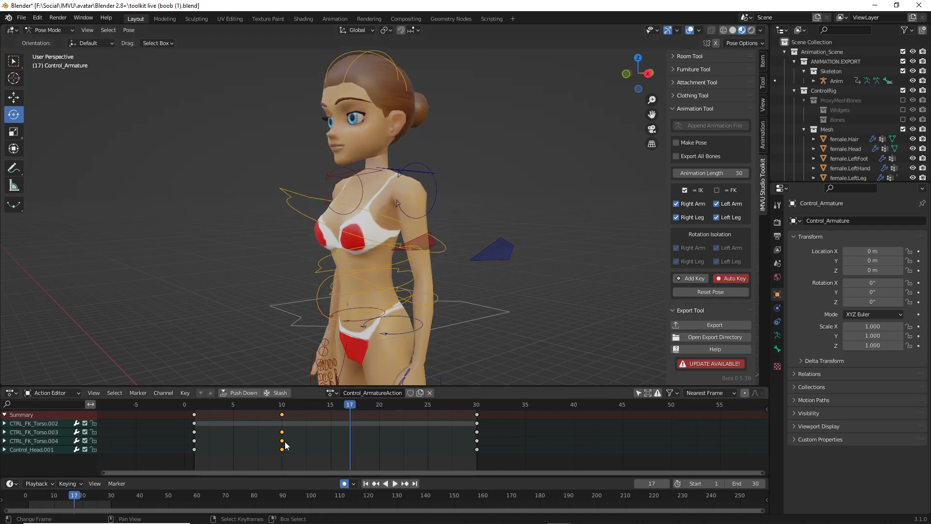
{"action": "key", "text": "g"}
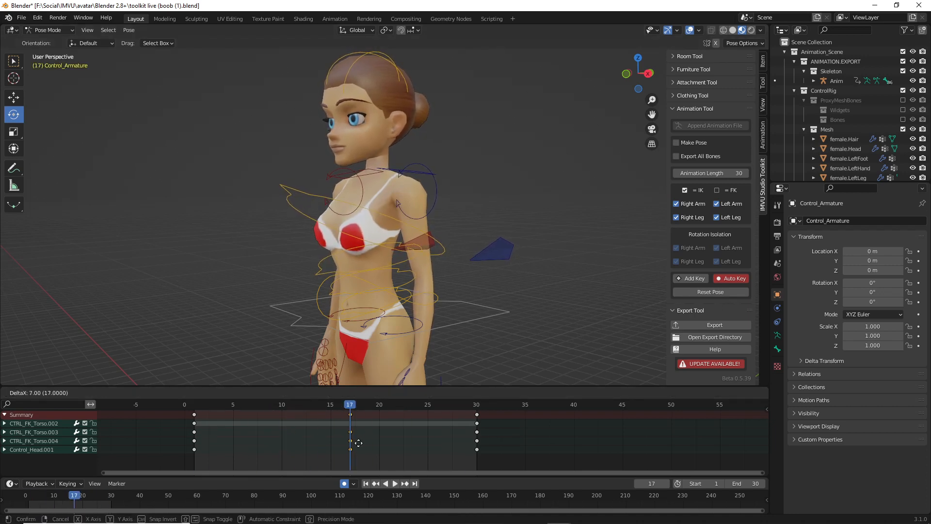
{"action": "left_click", "coordinate": [377, 442]}
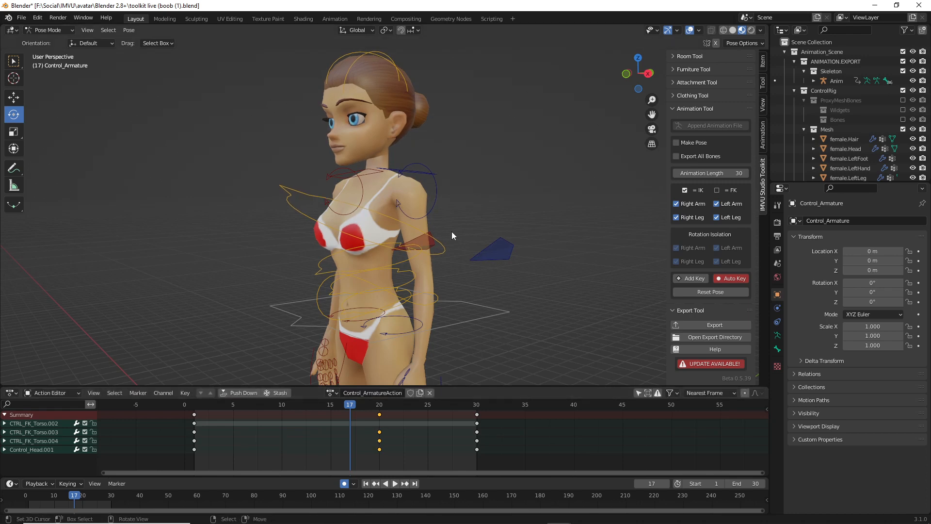
Step: Play the animation to check the retimed torso and head motion, and stop playback
{"action": "key", "text": "space"}
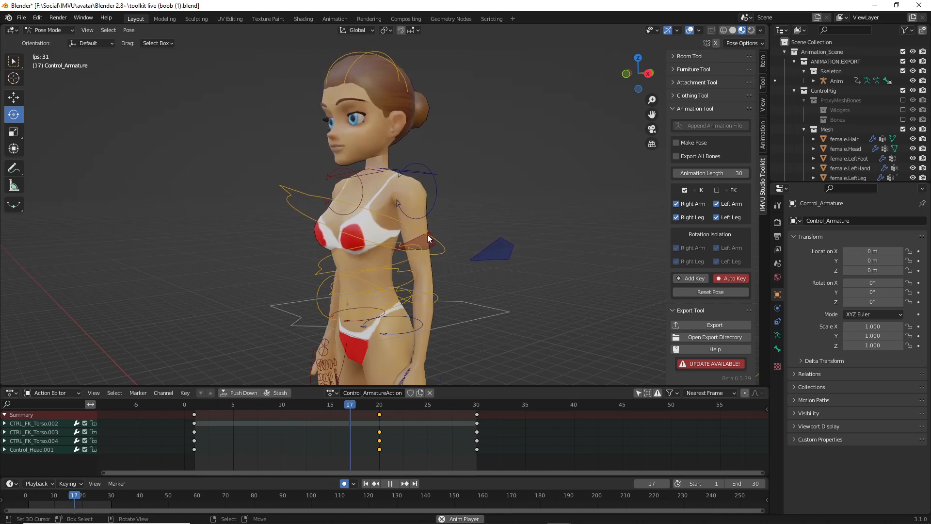
{"action": "key", "text": "space"}
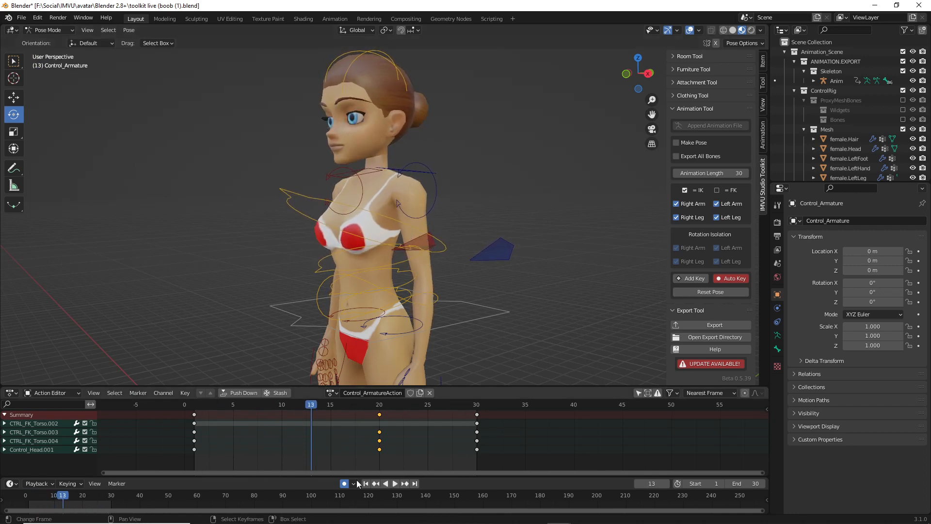
{"action": "left_click", "coordinate": [385, 485]}
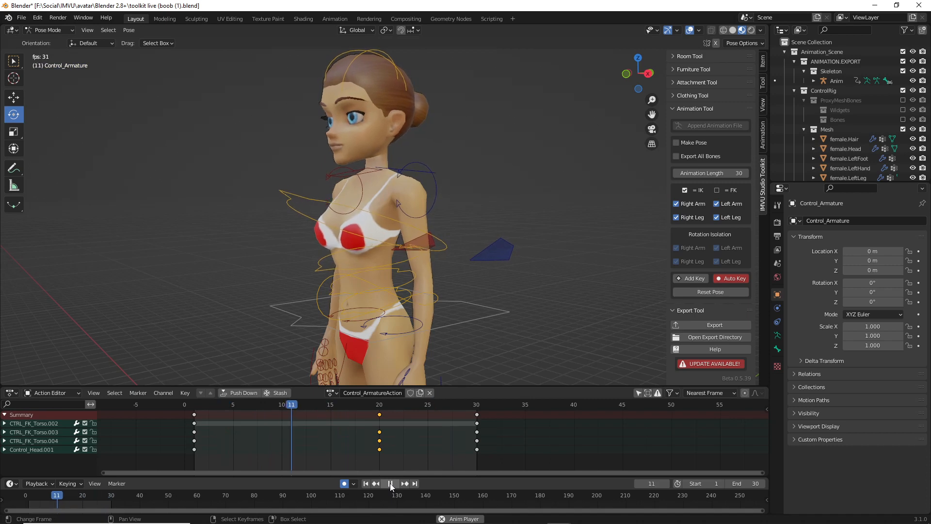
{"action": "left_click", "coordinate": [390, 483]}
{"action": "middle_click_drag", "start_coordinate": [388, 310], "coordinate": [360, 296]}
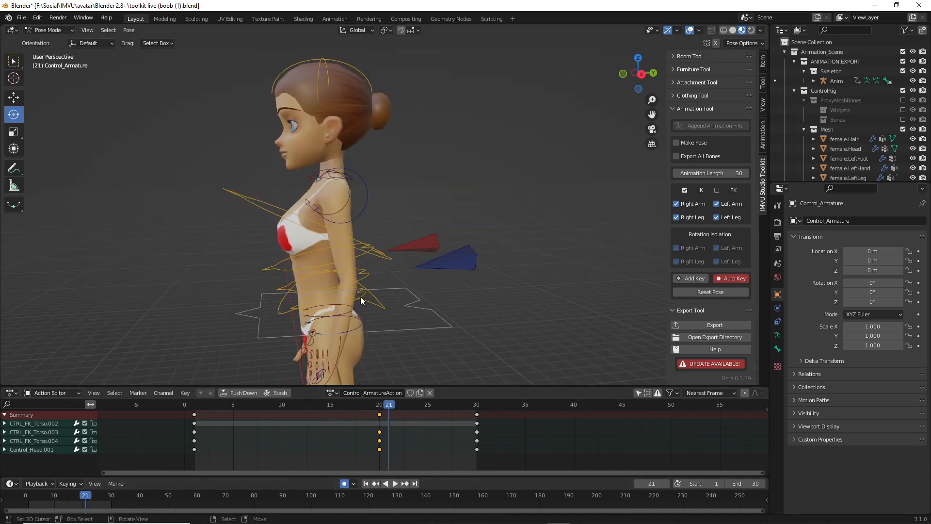
Step: Select the CTRL_FK_Torso.002 control on the rig and set the current frame to 1
{"action": "left_click", "coordinate": [366, 275]}
{"action": "left_click", "coordinate": [193, 419]}
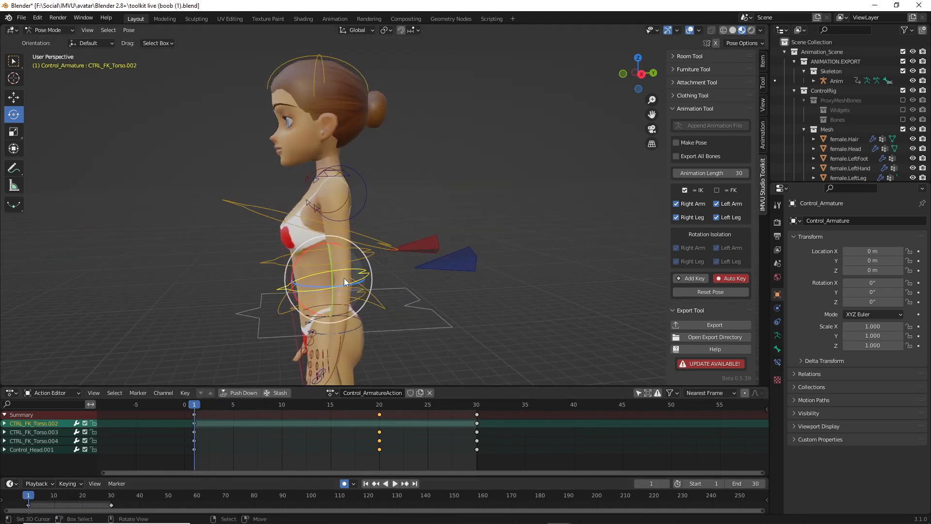
{"action": "middle_click_drag", "start_coordinate": [281, 291], "coordinate": [301, 284]}
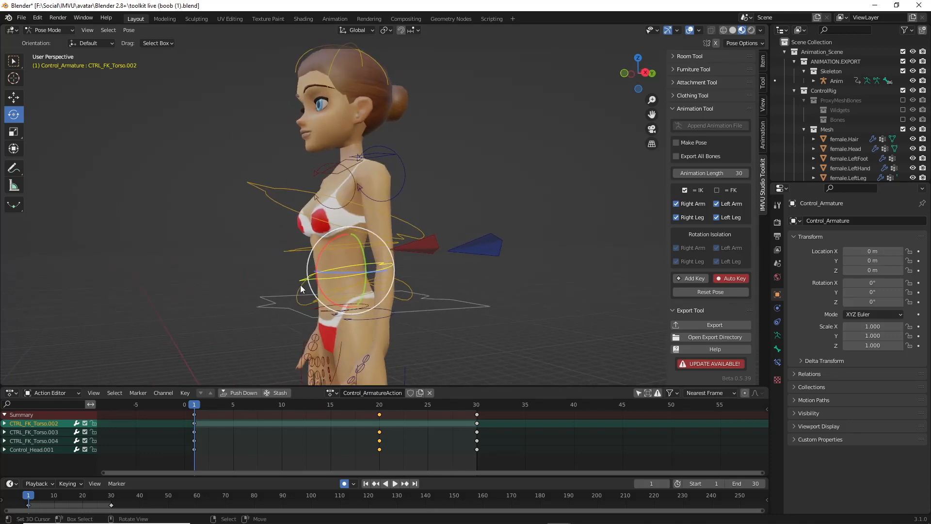
{"action": "middle_click_drag", "start_coordinate": [356, 218], "coordinate": [371, 219]}
{"action": "key", "text": "ctrl+2"}
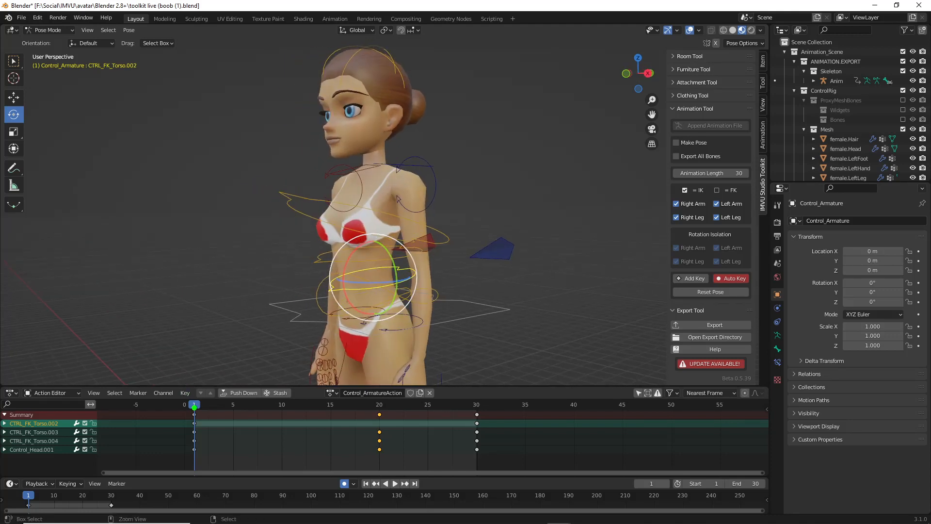
{"action": "mouse_move", "coordinate": [184, 403]}
{"action": "left_mouse_down"}
{"action": "mouse_move", "coordinate": [204, 397]}
{"action": "mouse_move", "coordinate": [191, 393]}
{"action": "left_mouse_up"}
{"action": "mouse_move", "coordinate": [474, 401]}
{"action": "left_mouse_down"}
{"action": "mouse_move", "coordinate": [485, 419]}
{"action": "mouse_move", "coordinate": [476, 394]}
{"action": "left_mouse_up"}
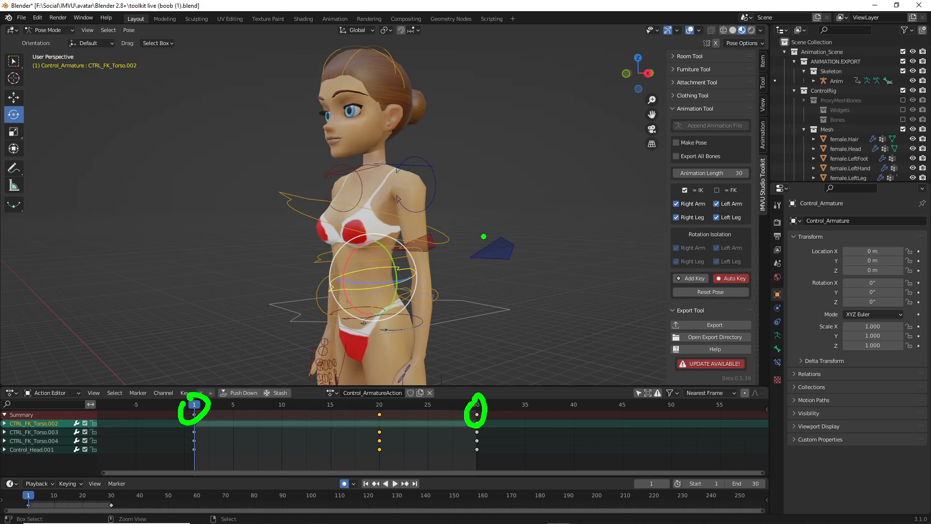
{"action": "key", "text": "Escape"}
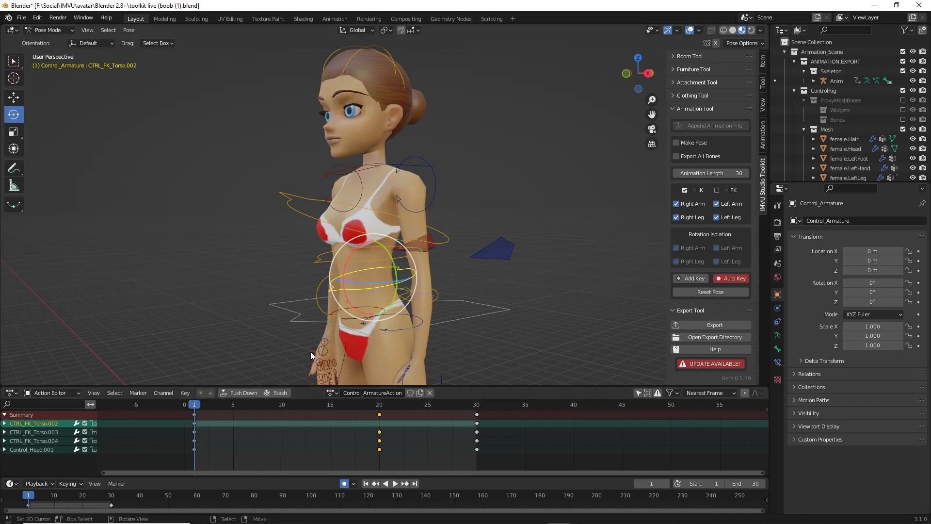
Step: Save the scene with the retimed keyframes to the existing Blender file
{"action": "middle_click_drag", "start_coordinate": [310, 351], "coordinate": [340, 297]}
{"action": "left_click", "coordinate": [20, 18]}
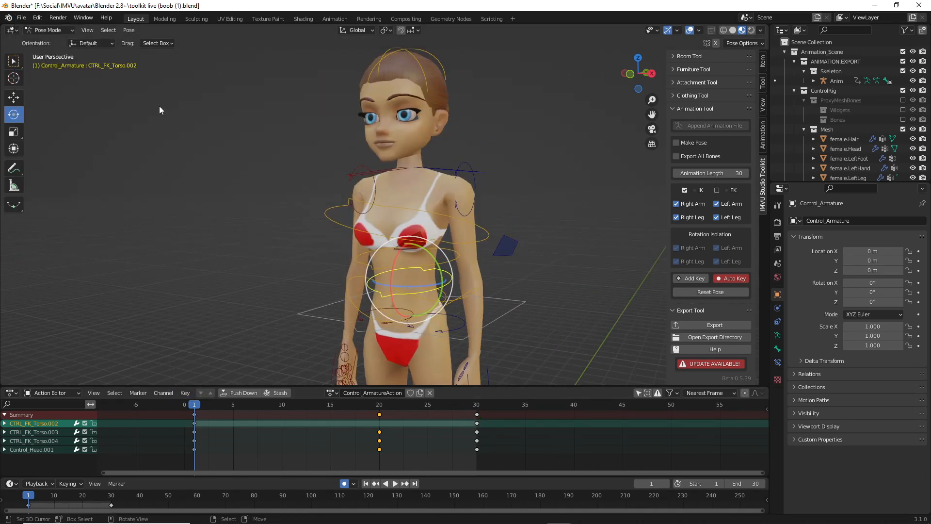
{"action": "left_click", "coordinate": [22, 18]}
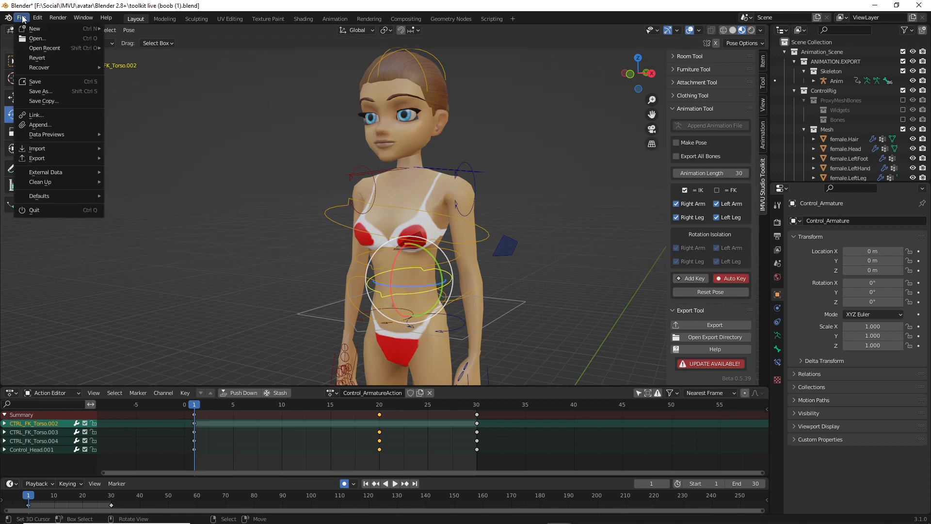
{"action": "left_click", "coordinate": [39, 81]}
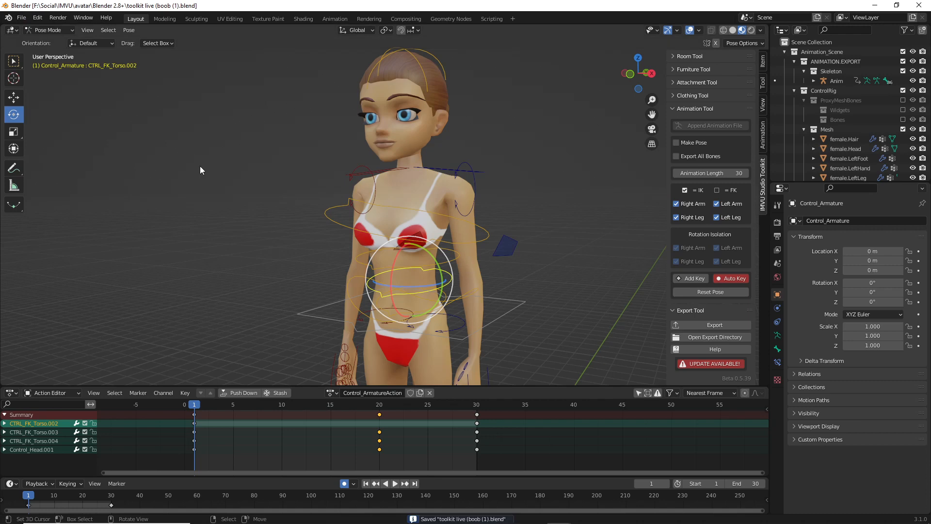
{"action": "middle_click_drag", "start_coordinate": [200, 166], "coordinate": [345, 246]}
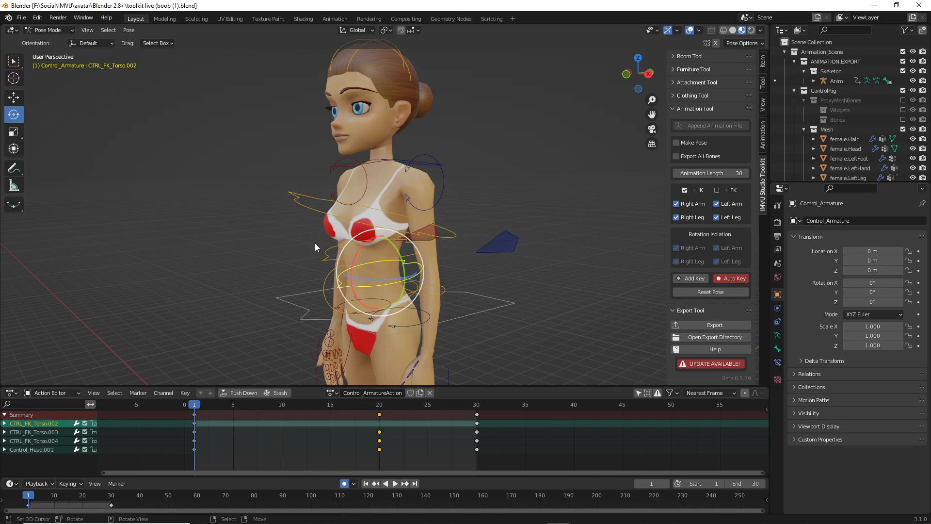
{"action": "mouse_move", "coordinate": [315, 243]}
{"action": "middle_mouse_down"}
{"action": "mouse_move", "coordinate": [365, 249]}
{"action": "mouse_move", "coordinate": [316, 249]}
{"action": "middle_mouse_up"}
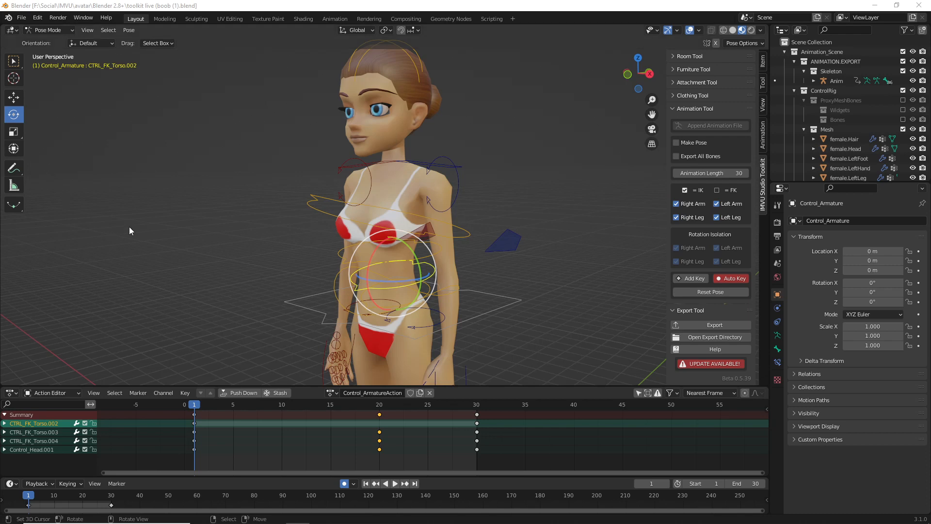
{"action": "mouse_move", "coordinate": [661, 95]}
{"action": "left_mouse_down"}
{"action": "mouse_move", "coordinate": [658, 57]}
{"action": "mouse_move", "coordinate": [610, 69]}
{"action": "mouse_move", "coordinate": [636, 71]}
{"action": "mouse_move", "coordinate": [635, 81]}
{"action": "mouse_move", "coordinate": [607, 81]}
{"action": "mouse_move", "coordinate": [637, 107]}
{"action": "left_mouse_up"}
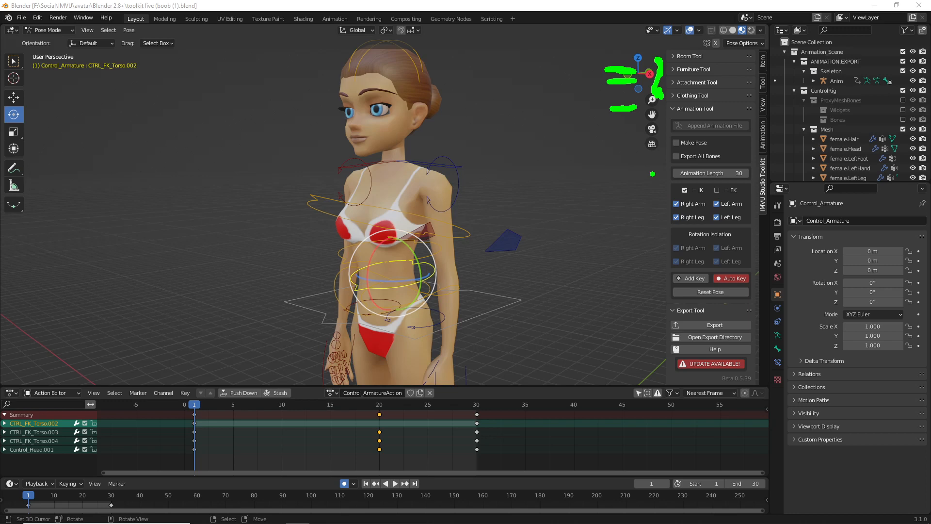
{"action": "mouse_move", "coordinate": [590, 95]}
{"action": "left_mouse_down"}
{"action": "mouse_move", "coordinate": [605, 107]}
{"action": "mouse_move", "coordinate": [584, 105]}
{"action": "left_mouse_up"}
{"action": "left_click_drag", "start_coordinate": [582, 48], "coordinate": [601, 61]}
{"action": "left_click_drag", "start_coordinate": [602, 44], "coordinate": [586, 63]}
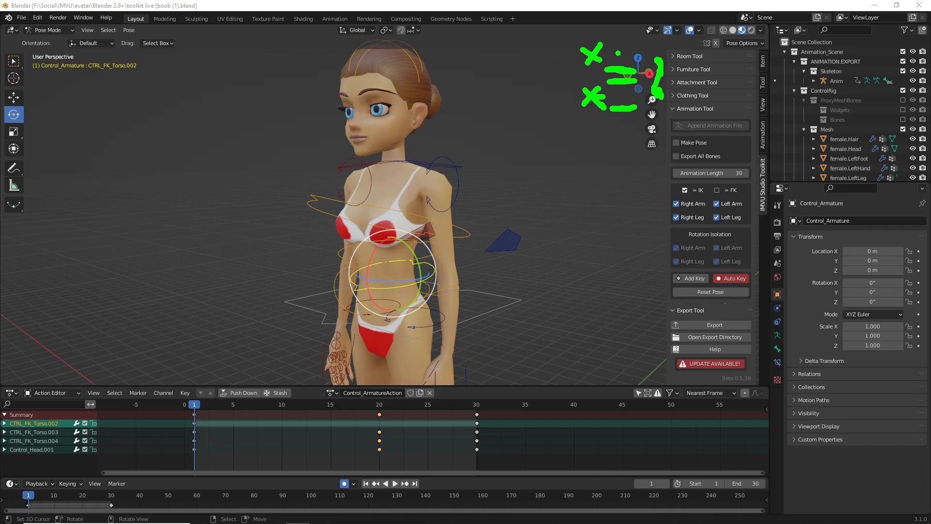
{"action": "left_click_drag", "start_coordinate": [615, 53], "coordinate": [650, 51]}
{"action": "left_click_drag", "start_coordinate": [617, 93], "coordinate": [652, 99]}
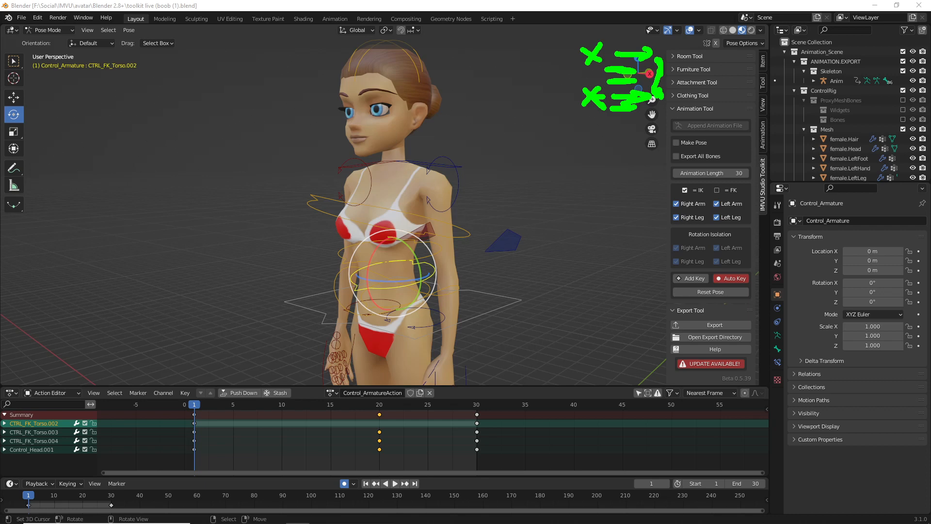
{"action": "key", "text": "Escape"}
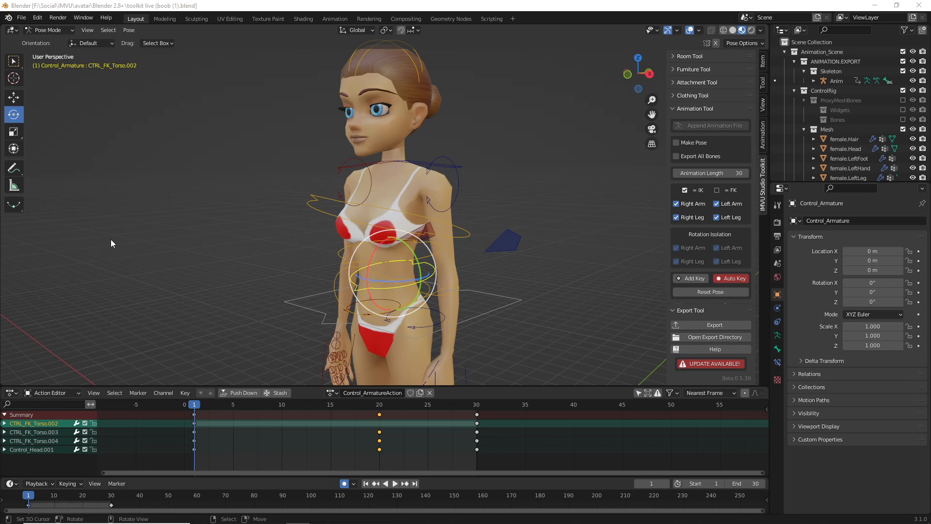